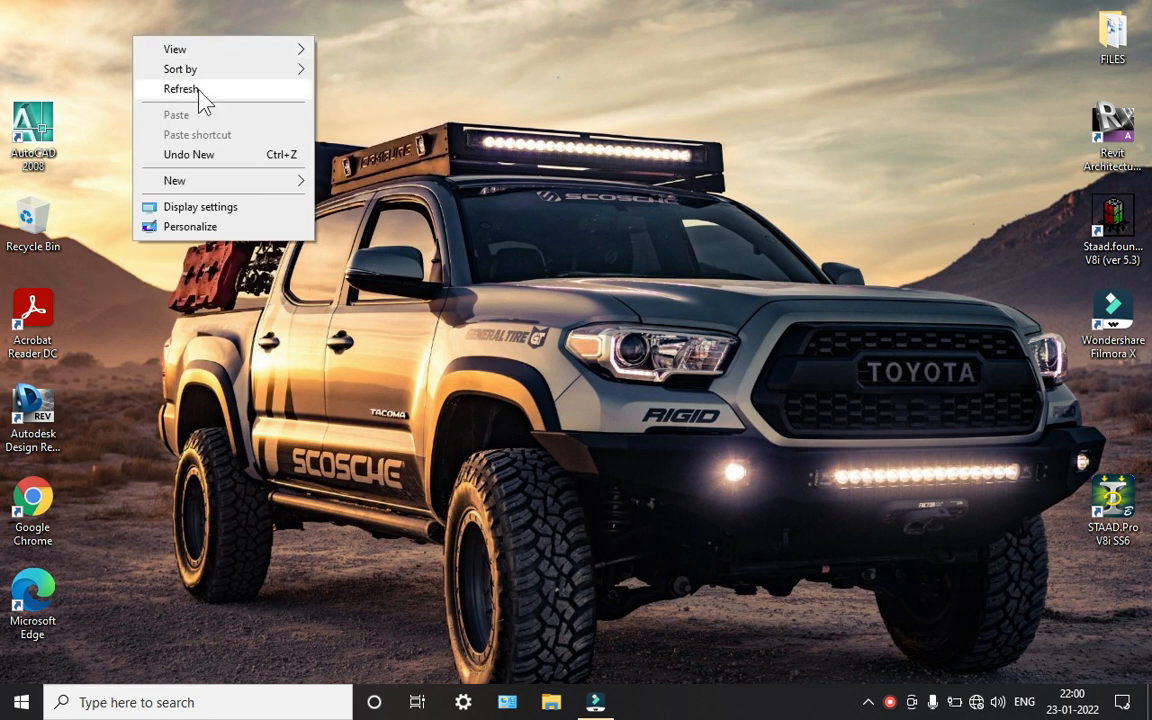
pyautogui.click(203, 97)
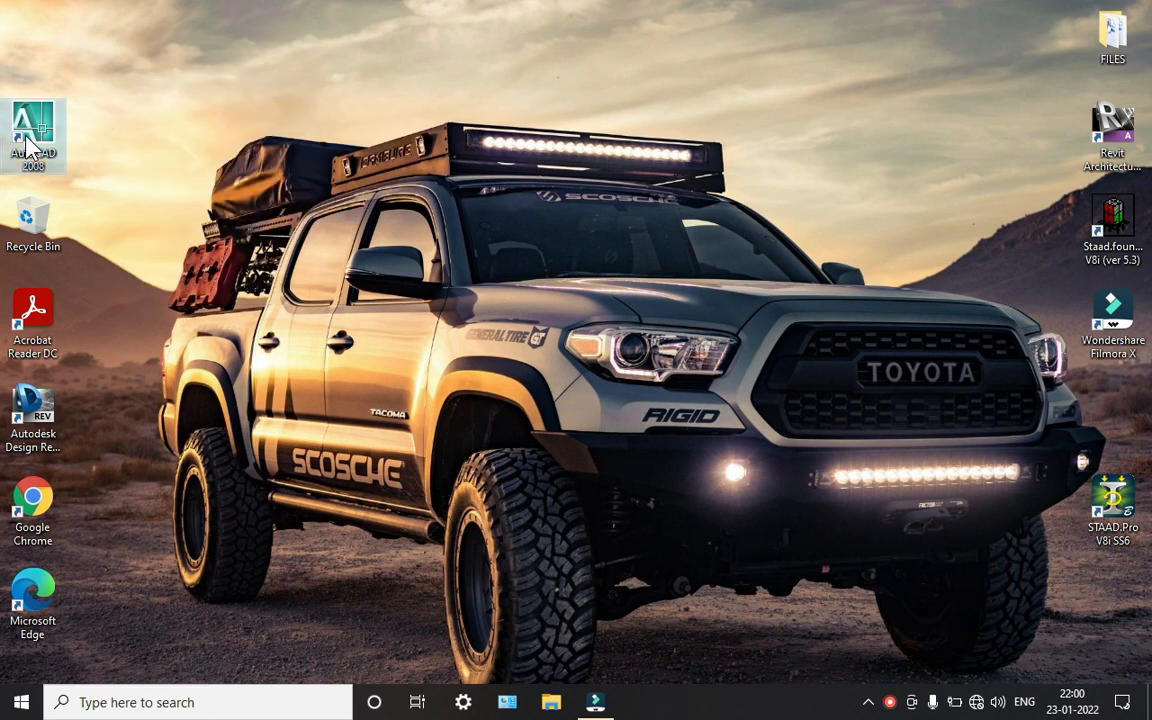
pyautogui.rightClick(230, 97)
pyautogui.click(250, 145)
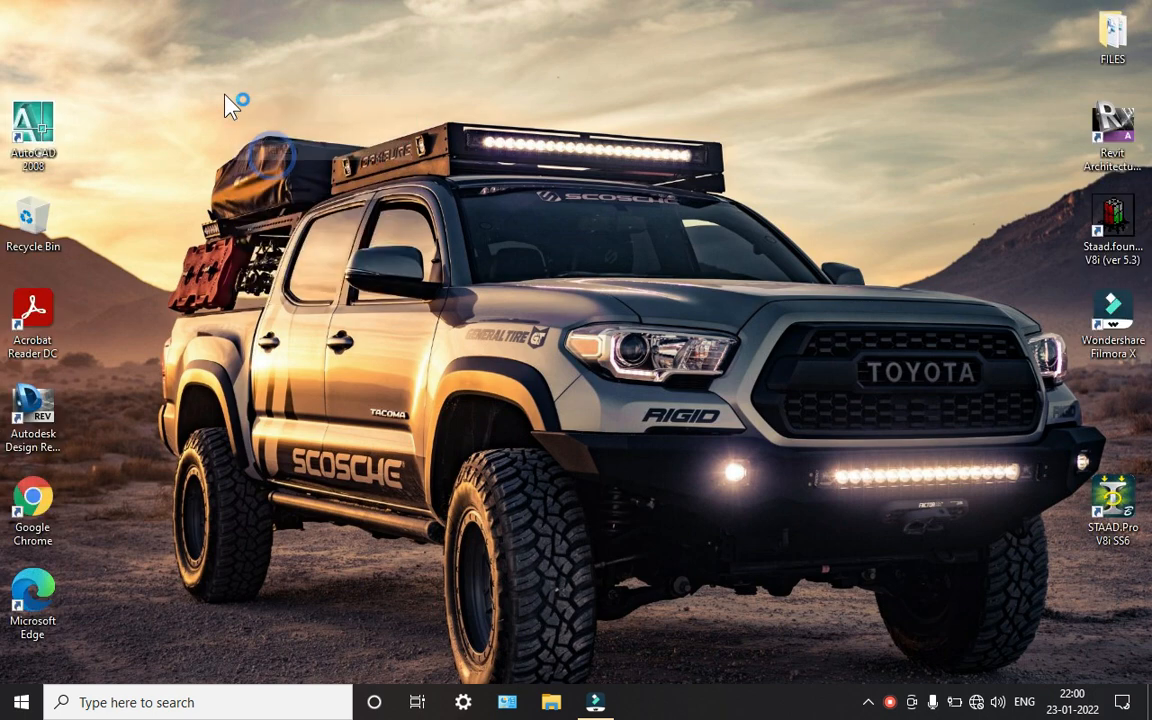
pyautogui.rightClick(229, 96)
pyautogui.click(258, 150)
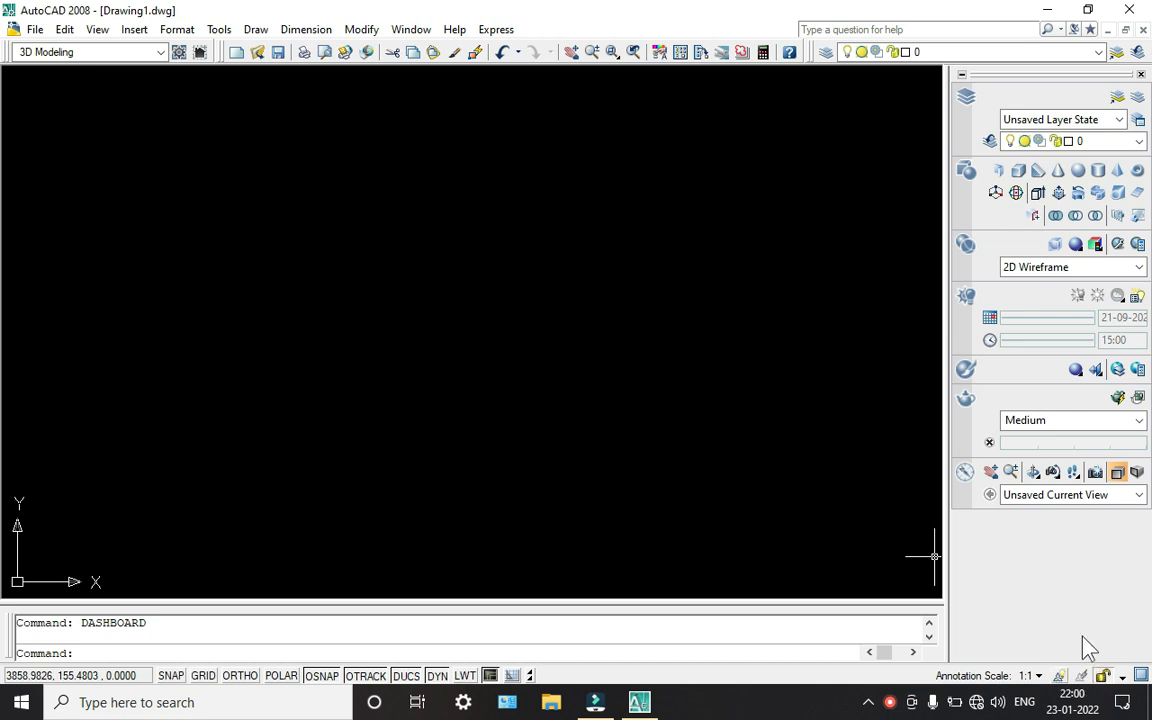
# Step: Switch the workspace to 2D Drafting & Annotation and close the dashboard
pyautogui.click(230, 30)
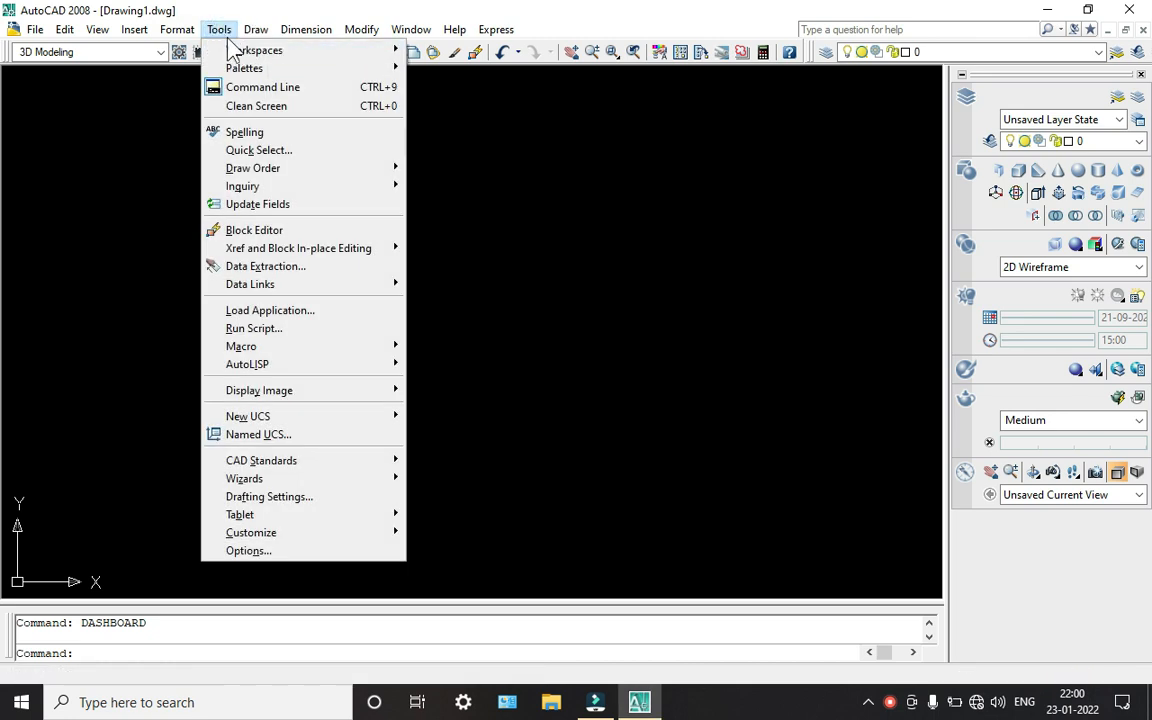
pyautogui.moveTo(233, 50)
pyautogui.click(424, 47)
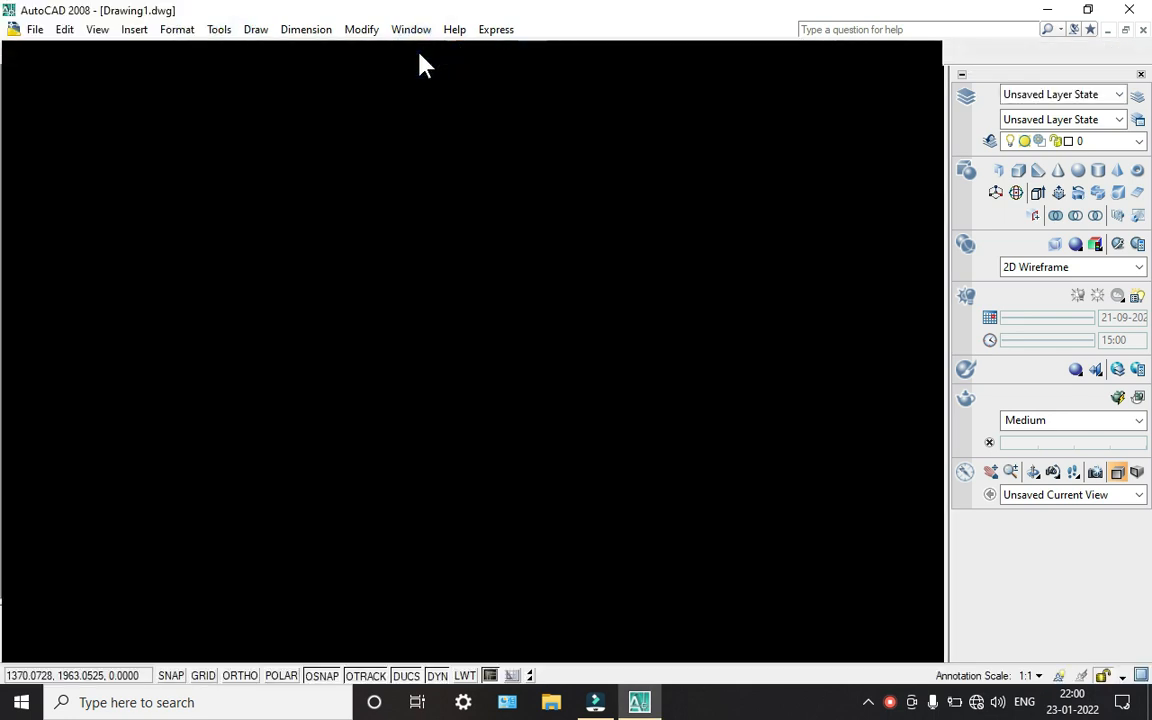
pyautogui.click(1140, 74)
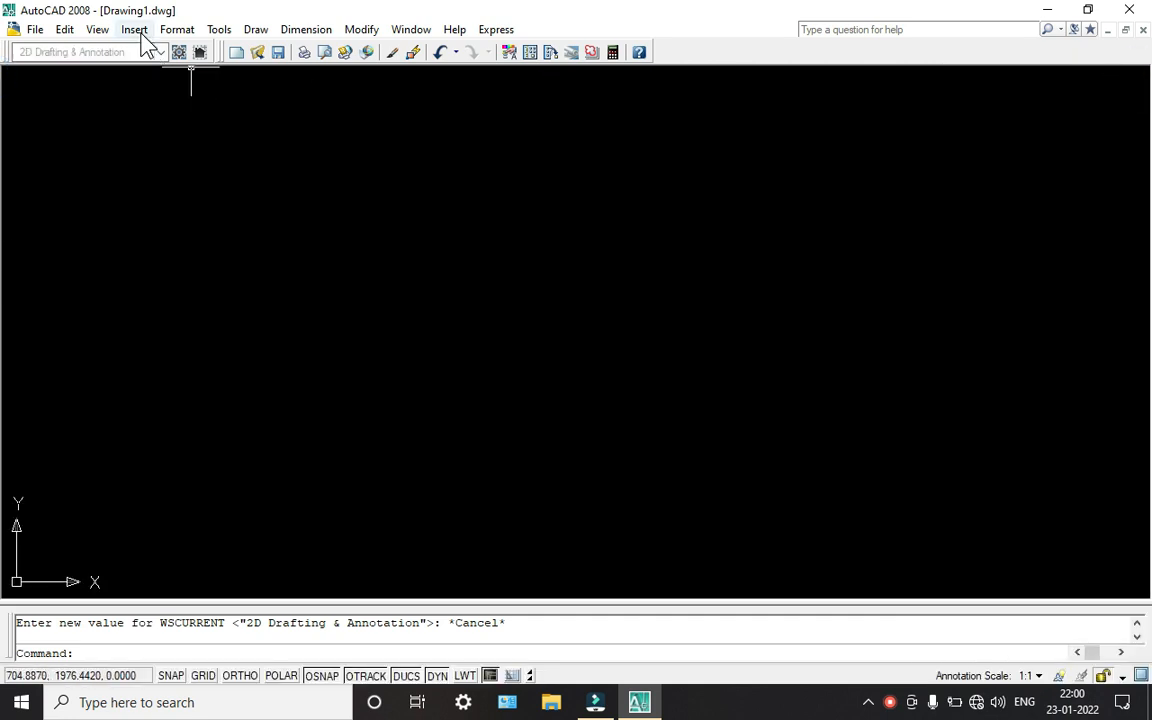
# Step: Switch the workspace to 3D Modeling
pyautogui.click(219, 29)
pyautogui.moveTo(254, 50)
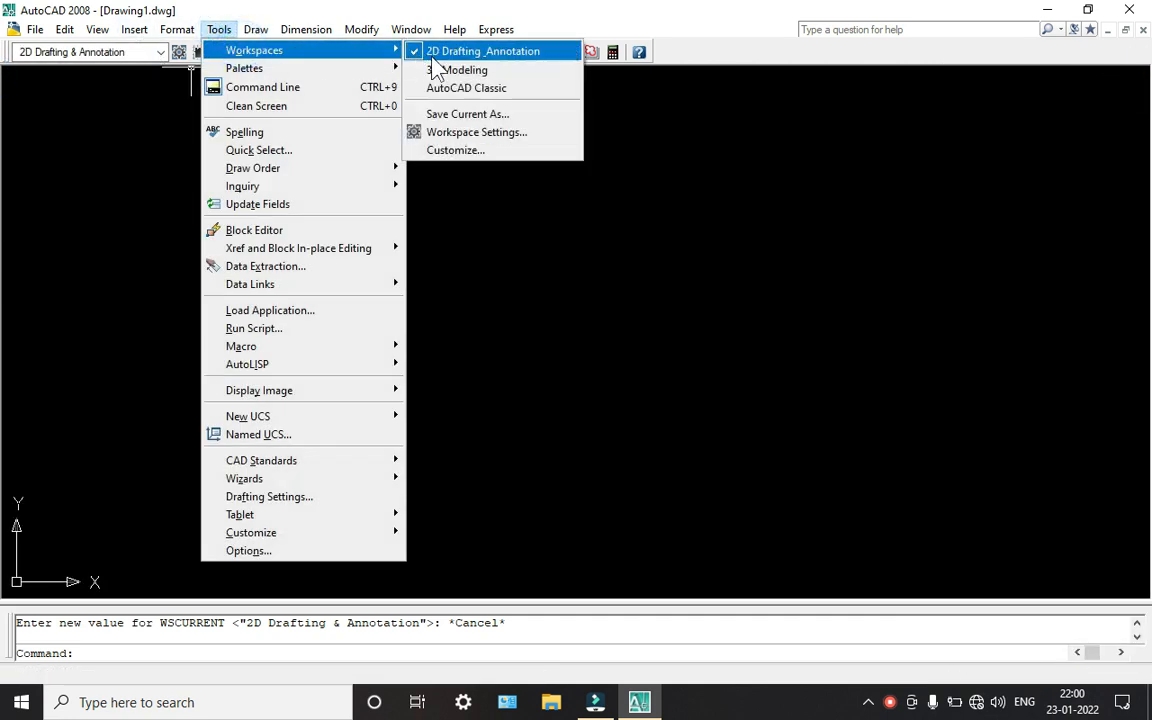
pyautogui.click(456, 74)
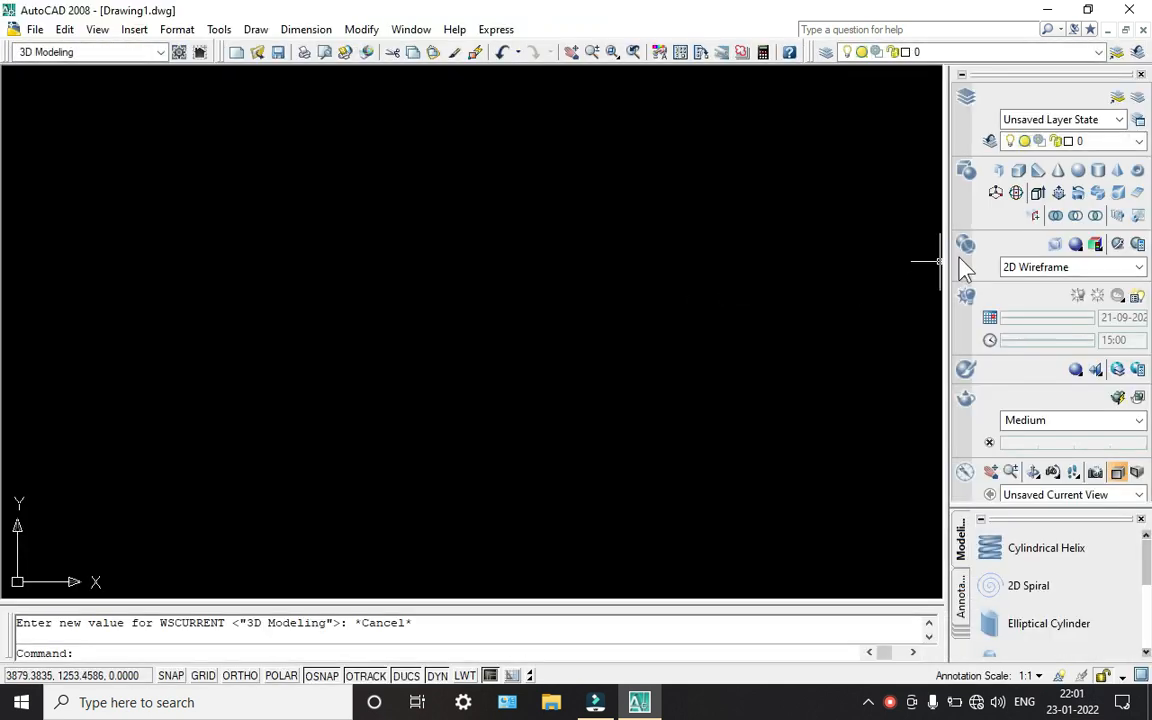
# Step: Minimize the tool palettes and narrow the docked dashboard to enlarge the drawing area
pyautogui.moveTo(855, 242); pyautogui.dragTo(543, 226)
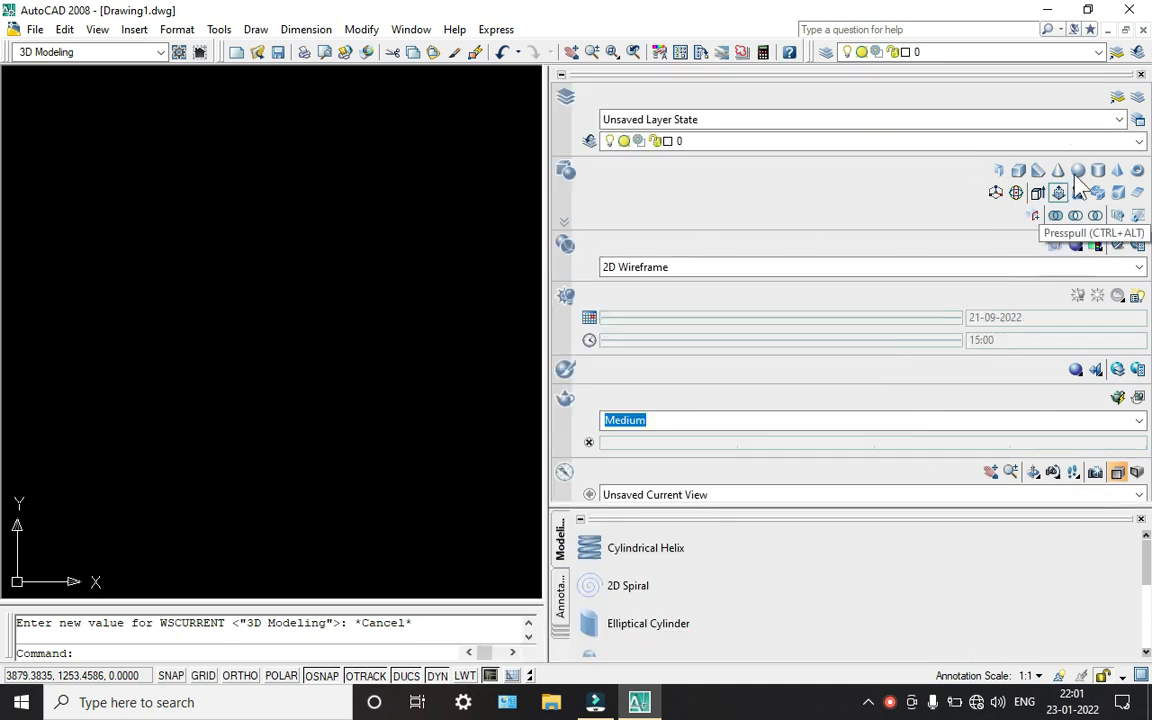
pyautogui.moveTo(985, 72); pyautogui.dragTo(637, 170)
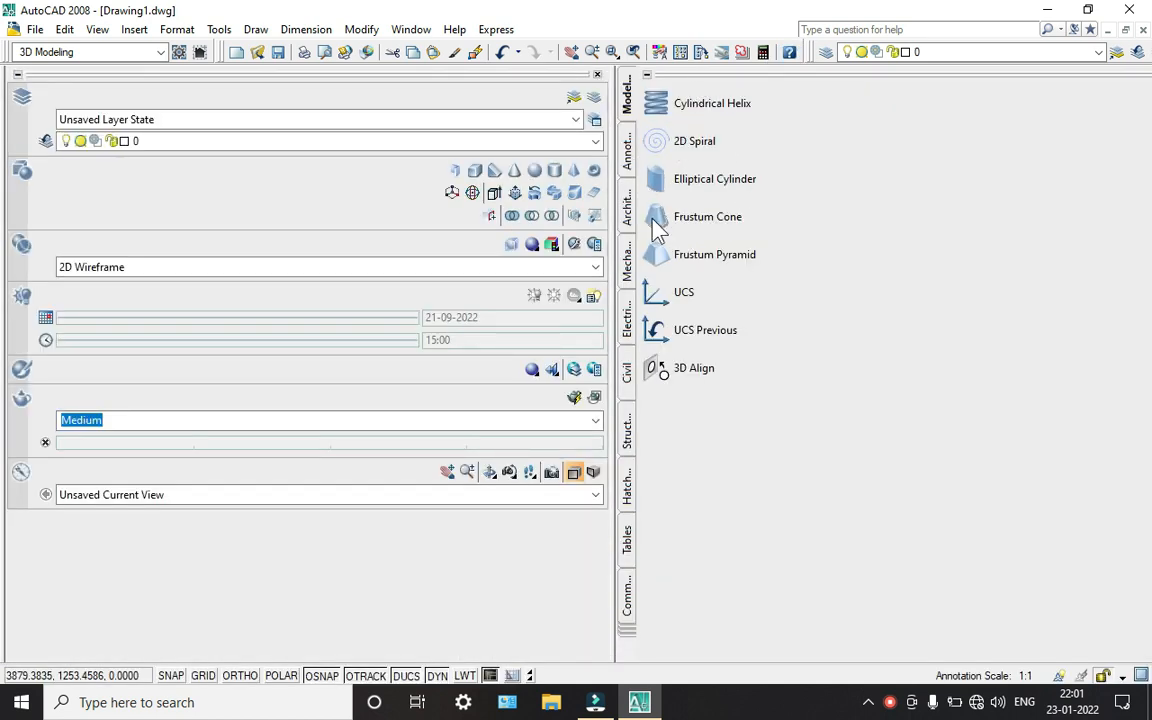
pyautogui.click(647, 76)
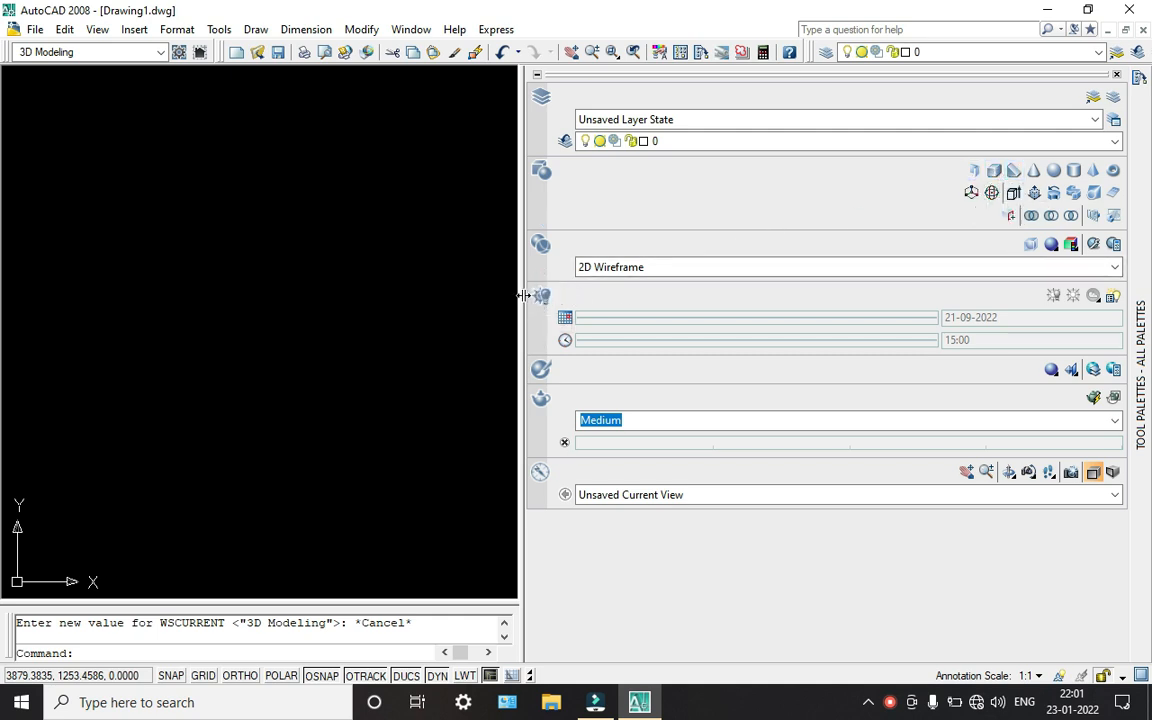
pyautogui.moveTo(522, 295); pyautogui.dragTo(887, 296)
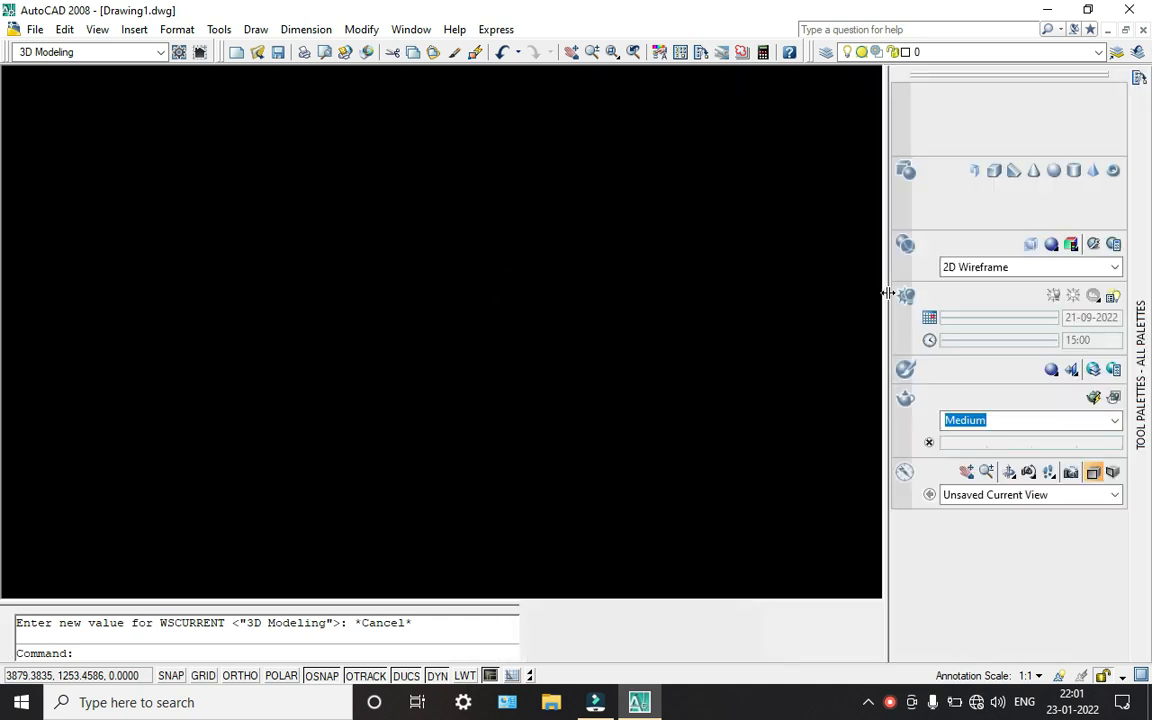
# Step: Draw a solid box near the middle of the drawing area with a height of about 253 units
pyautogui.click(999, 182)
pyautogui.click(410, 397)
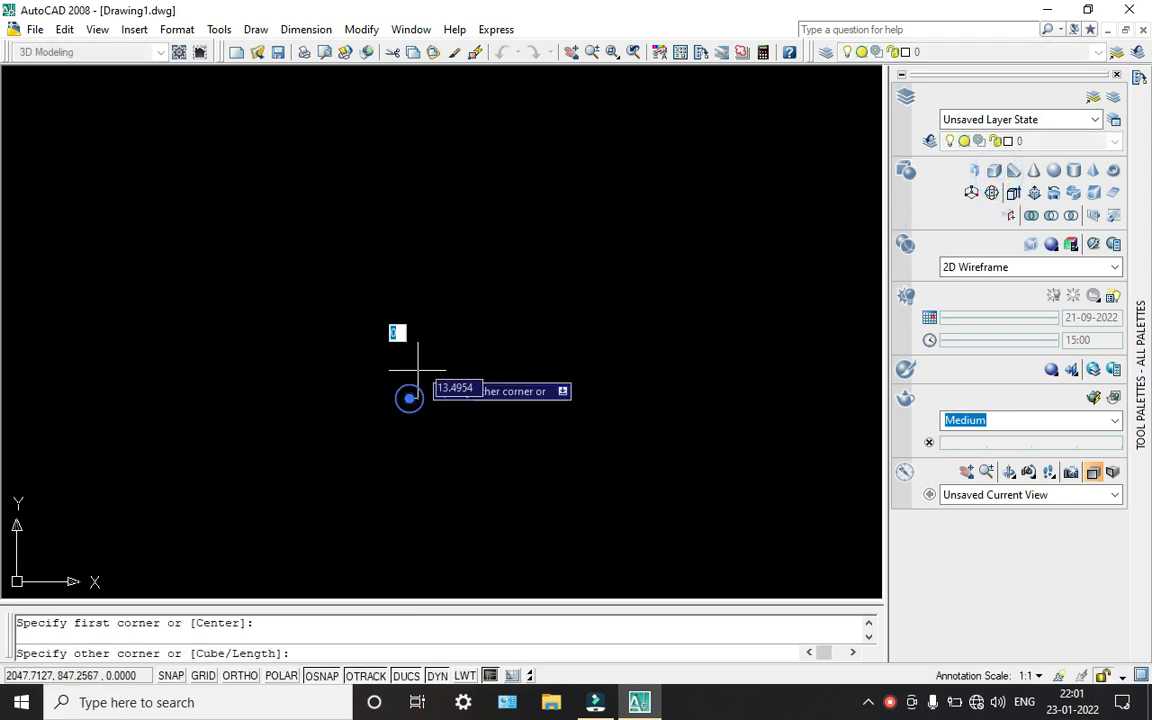
pyautogui.click(543, 297)
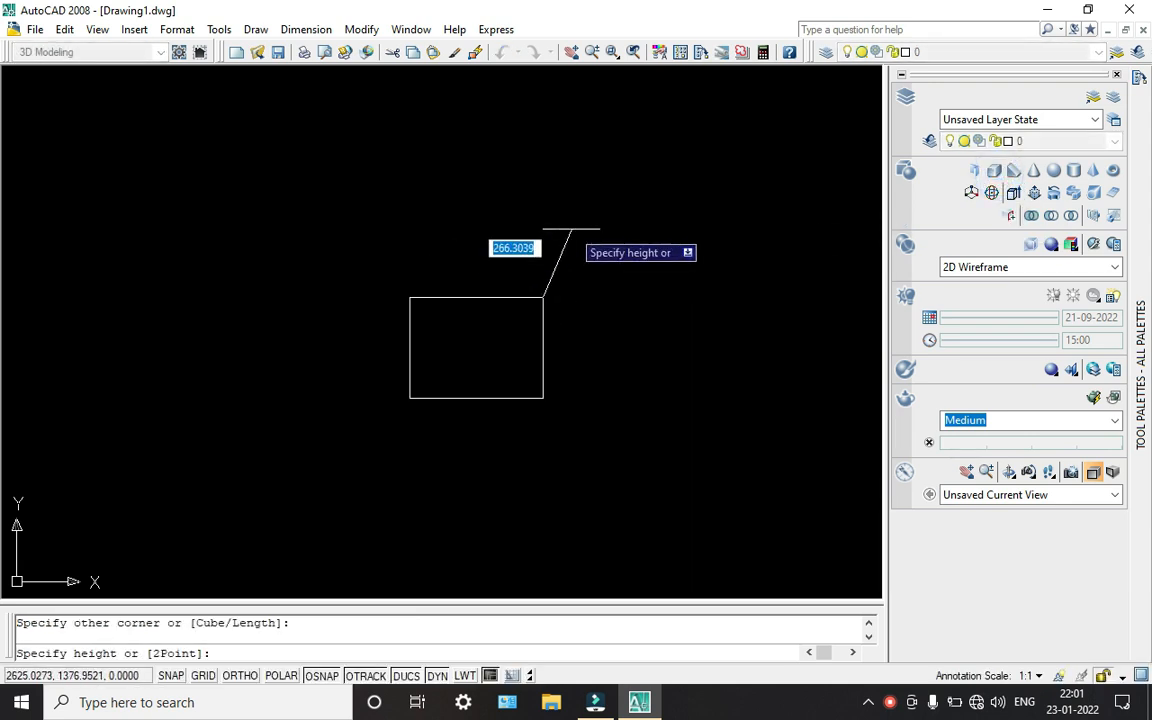
pyautogui.click(567, 234)
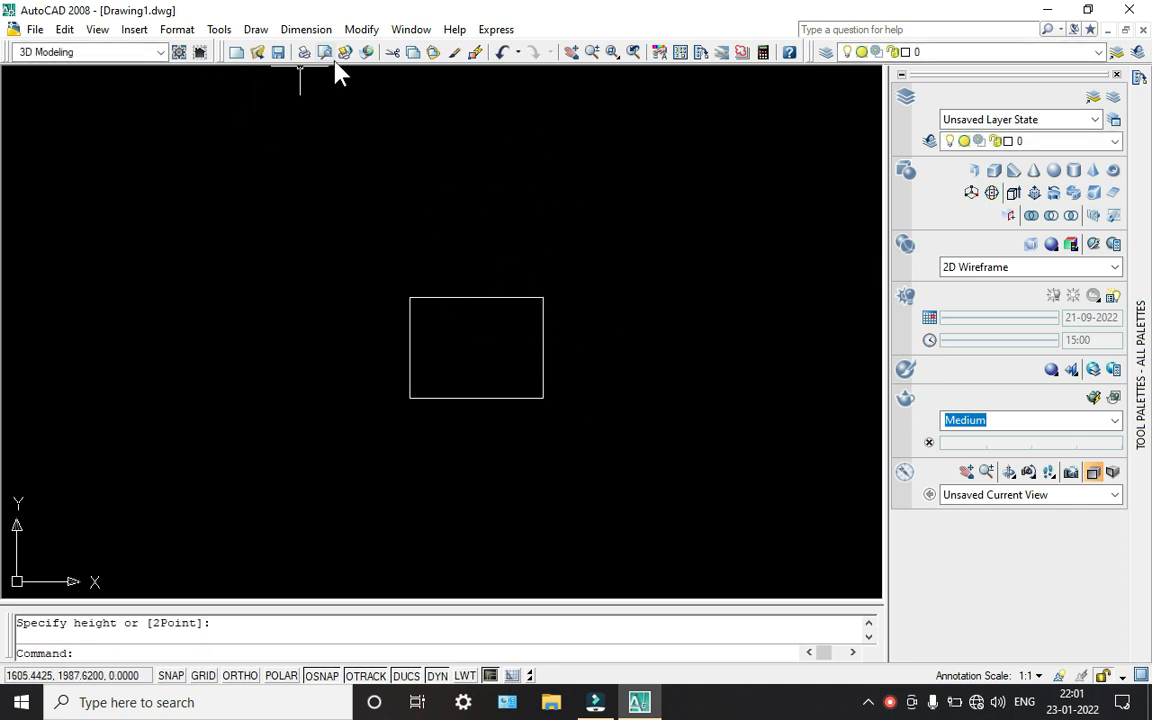
# Step: Set the 3D view of the box to SW Isometric
pyautogui.click(97, 29)
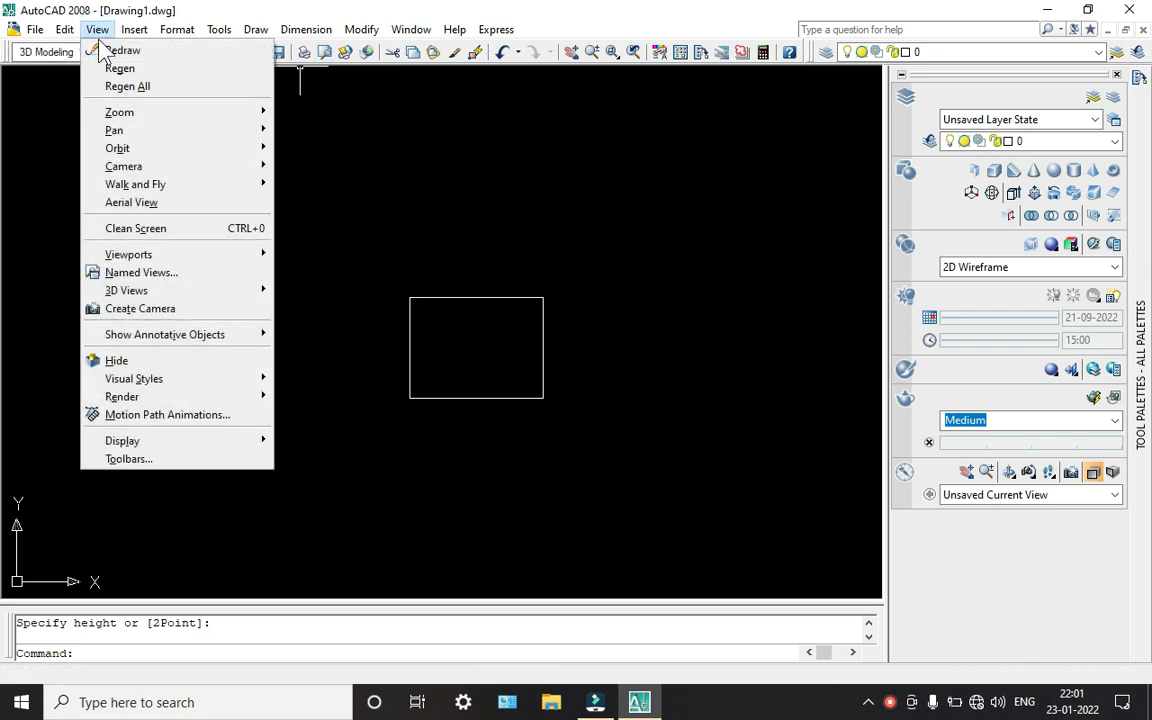
pyautogui.moveTo(188, 292)
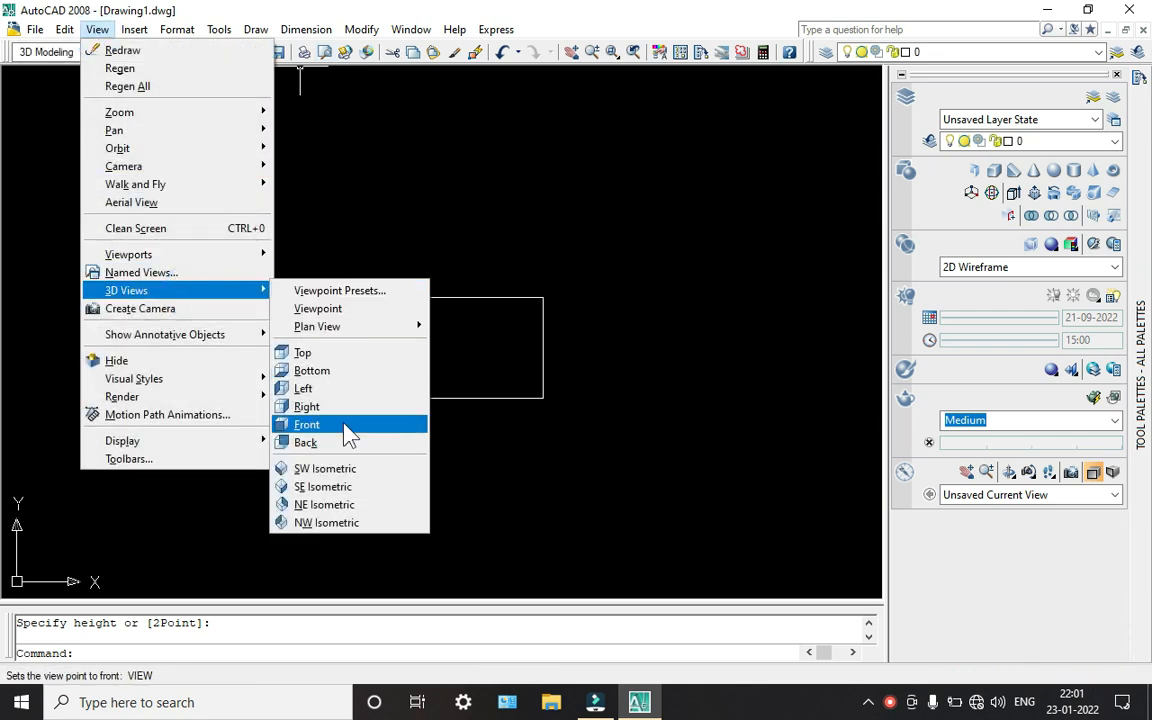
pyautogui.click(340, 468)
pyautogui.scroll(-4, 435, 358)
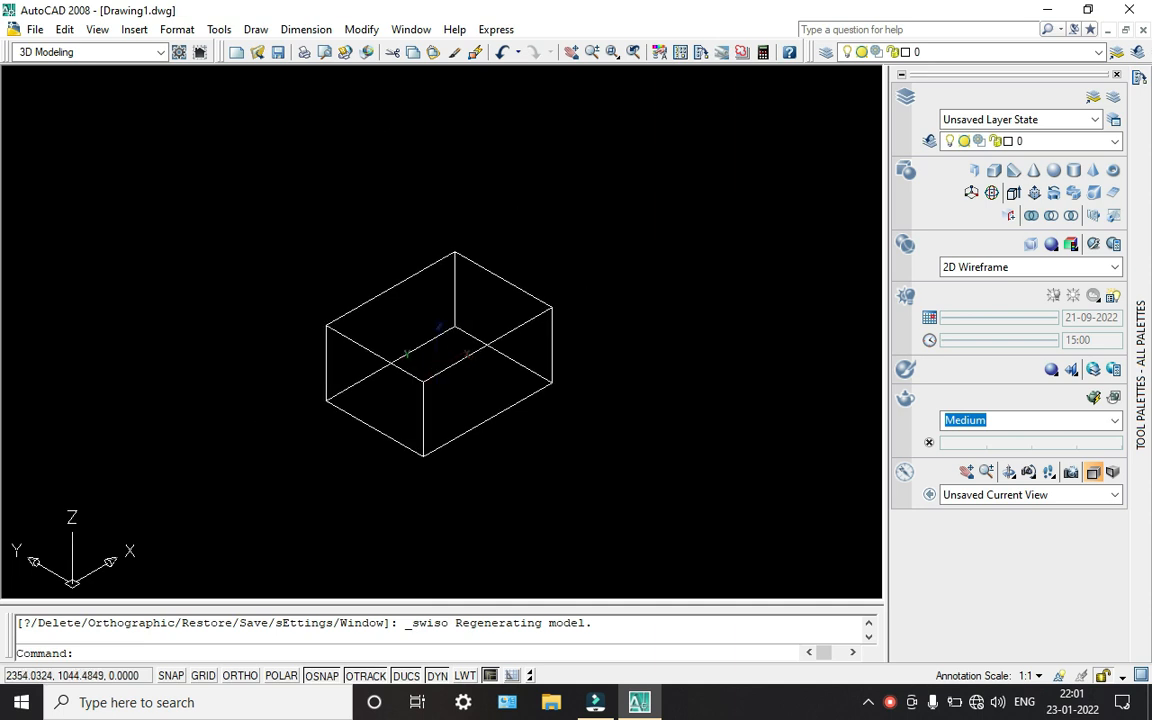
pyautogui.scroll(3, 432, 357)
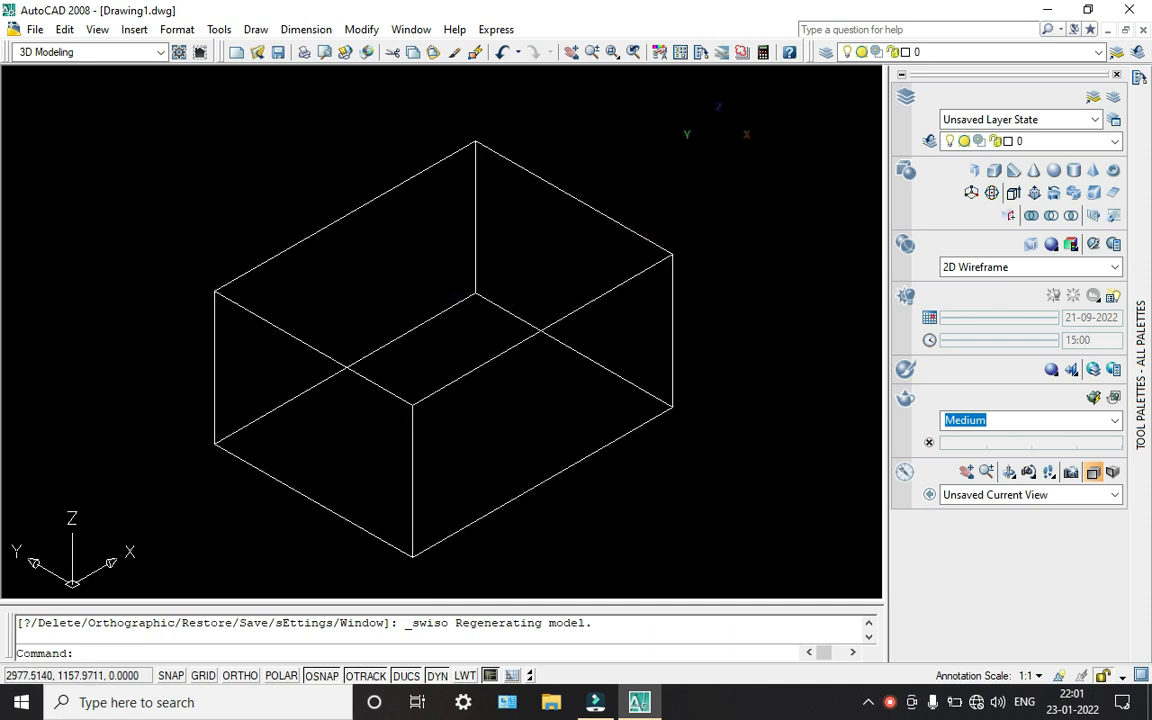
# Step: Try the 3D Hidden and Realistic visual styles on the box
pyautogui.click(97, 29)
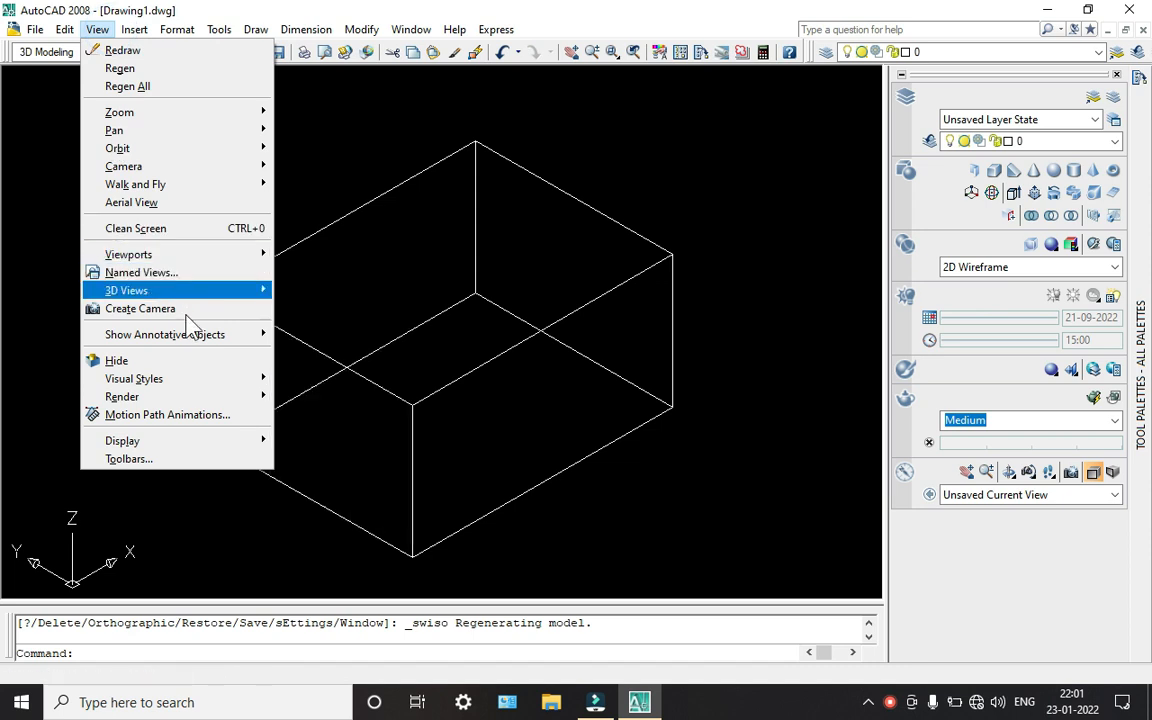
pyautogui.moveTo(197, 382)
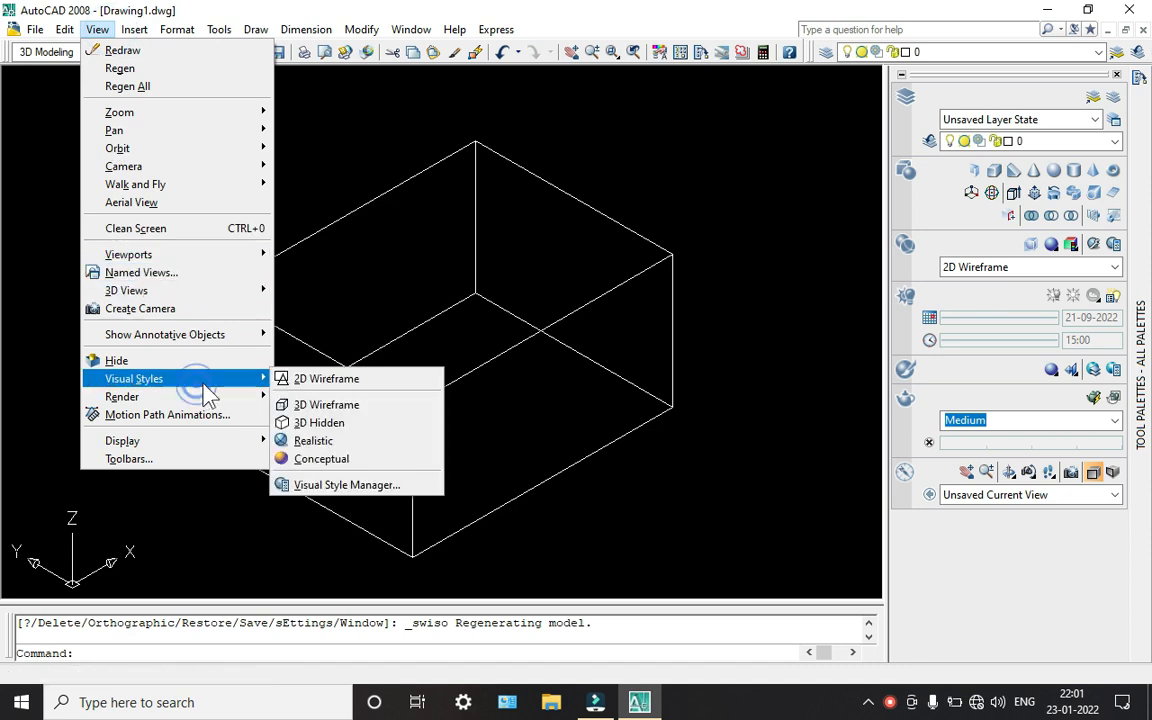
pyautogui.click(318, 424)
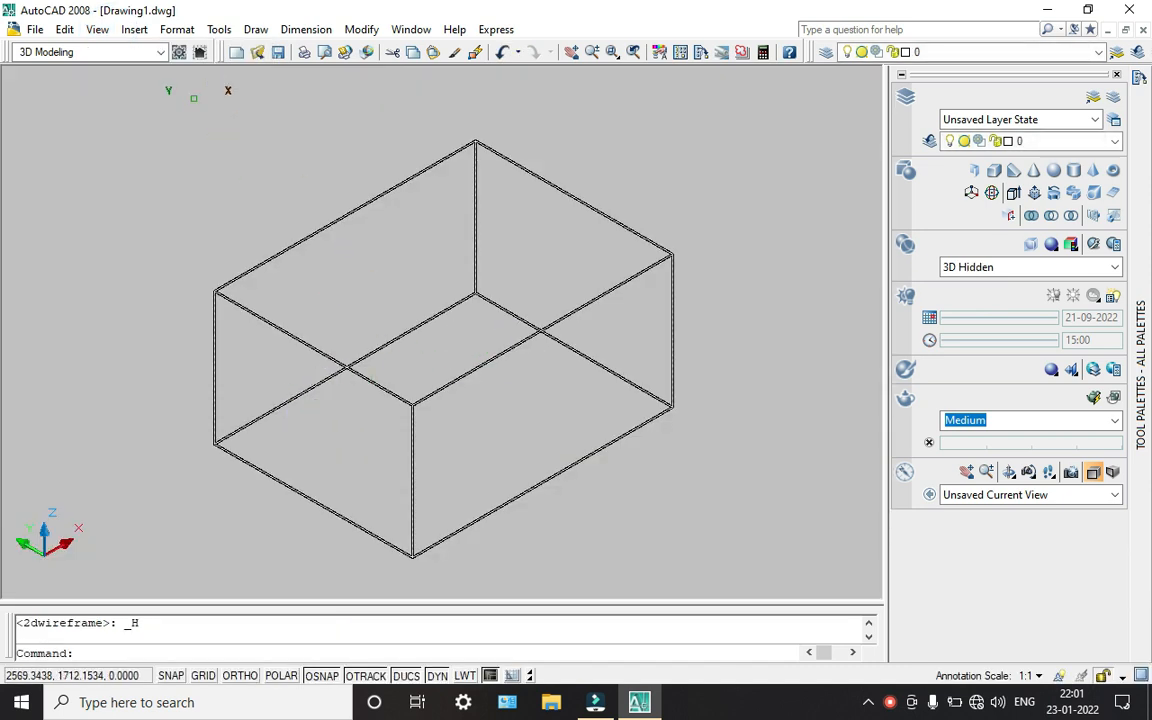
pyautogui.click(97, 29)
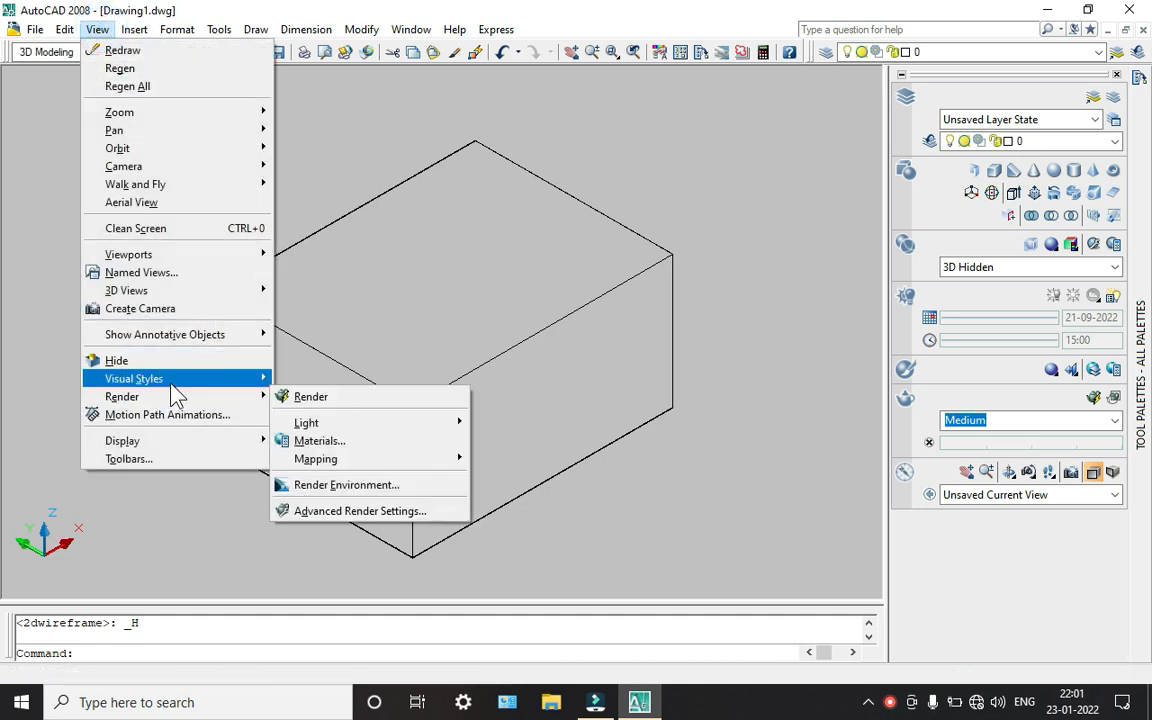
pyautogui.moveTo(135, 372)
pyautogui.click(280, 437)
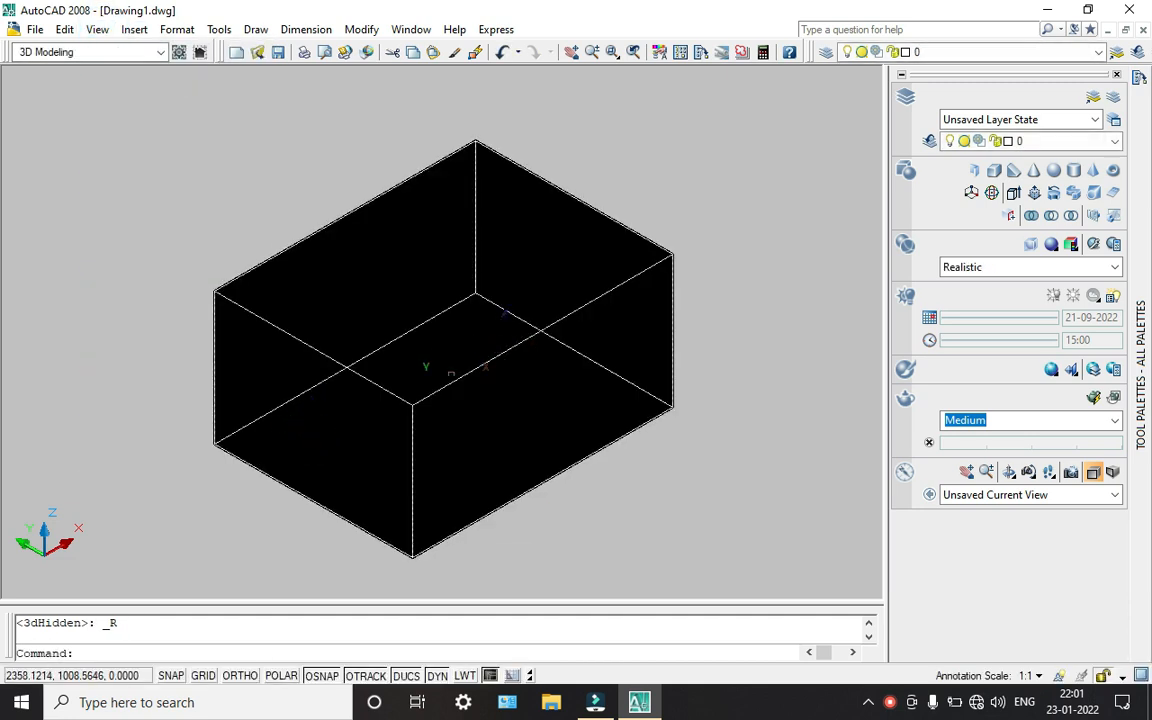
# Step: Apply the Conceptual visual style to the box
pyautogui.click(97, 29)
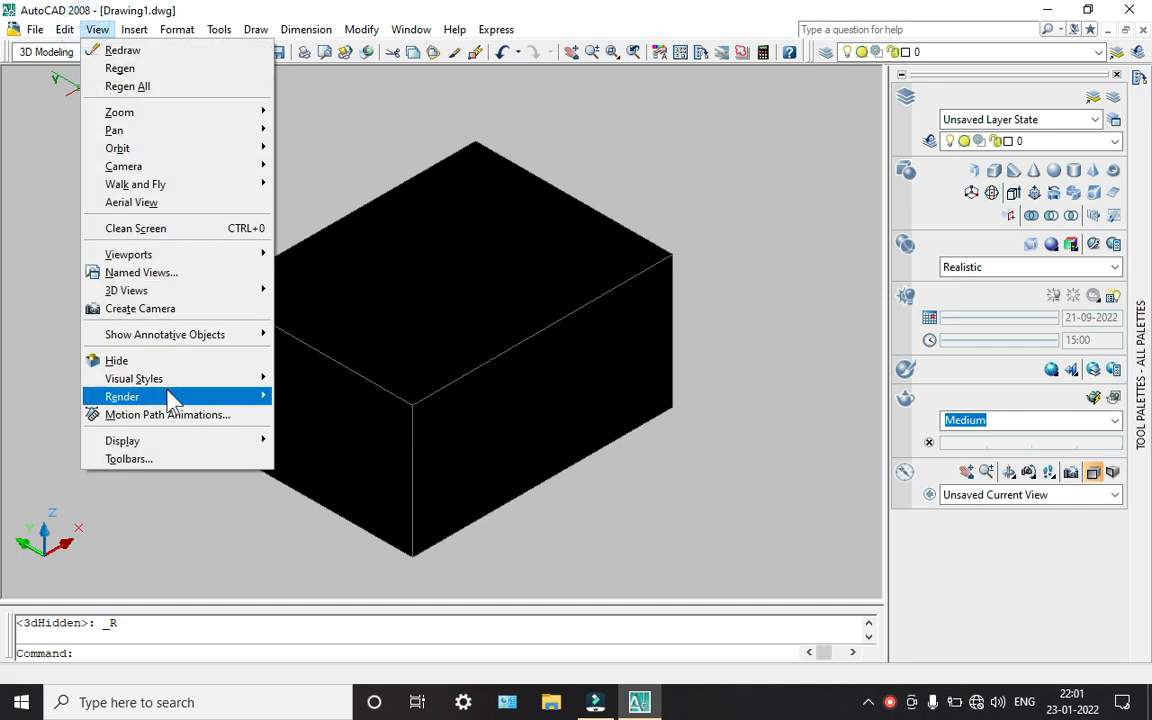
pyautogui.moveTo(190, 385)
pyautogui.click(300, 458)
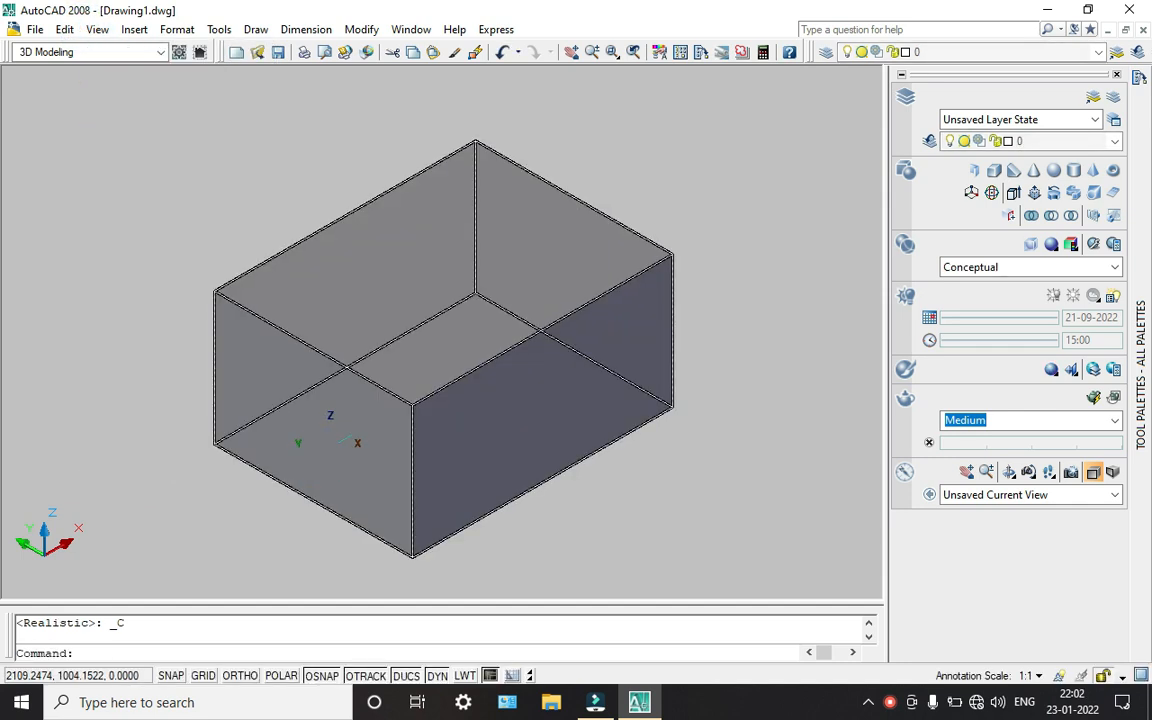
pyautogui.scroll(3, 442, 288)
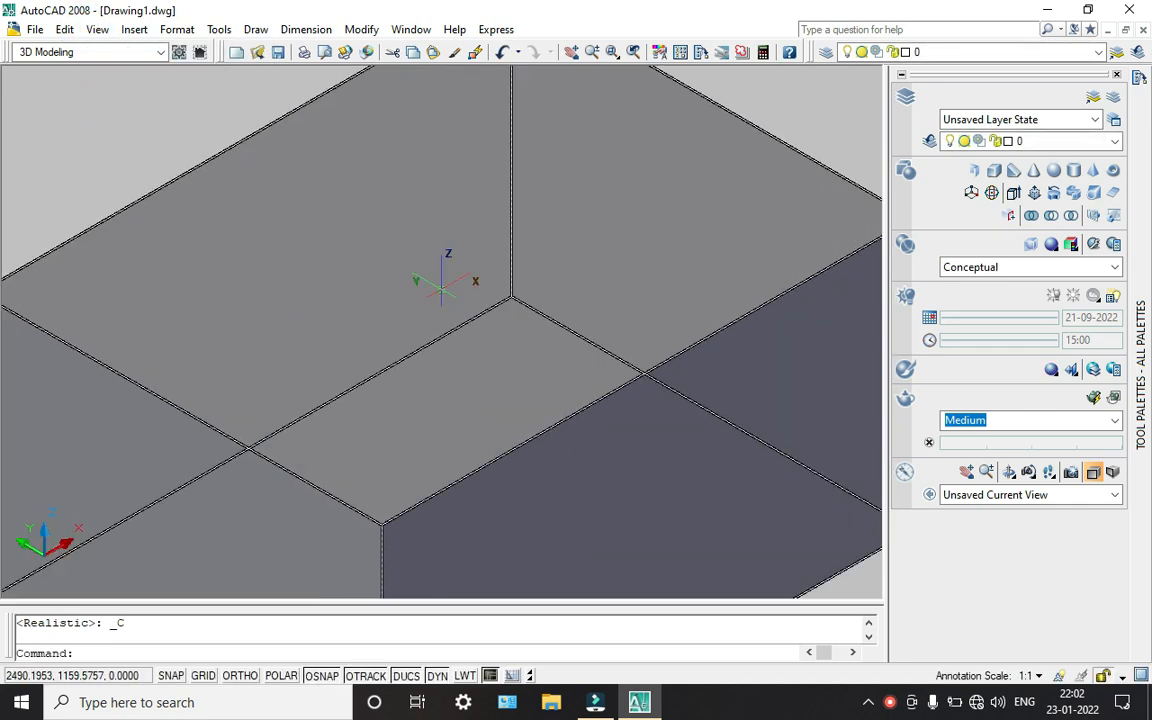
pyautogui.scroll(-4, 442, 286)
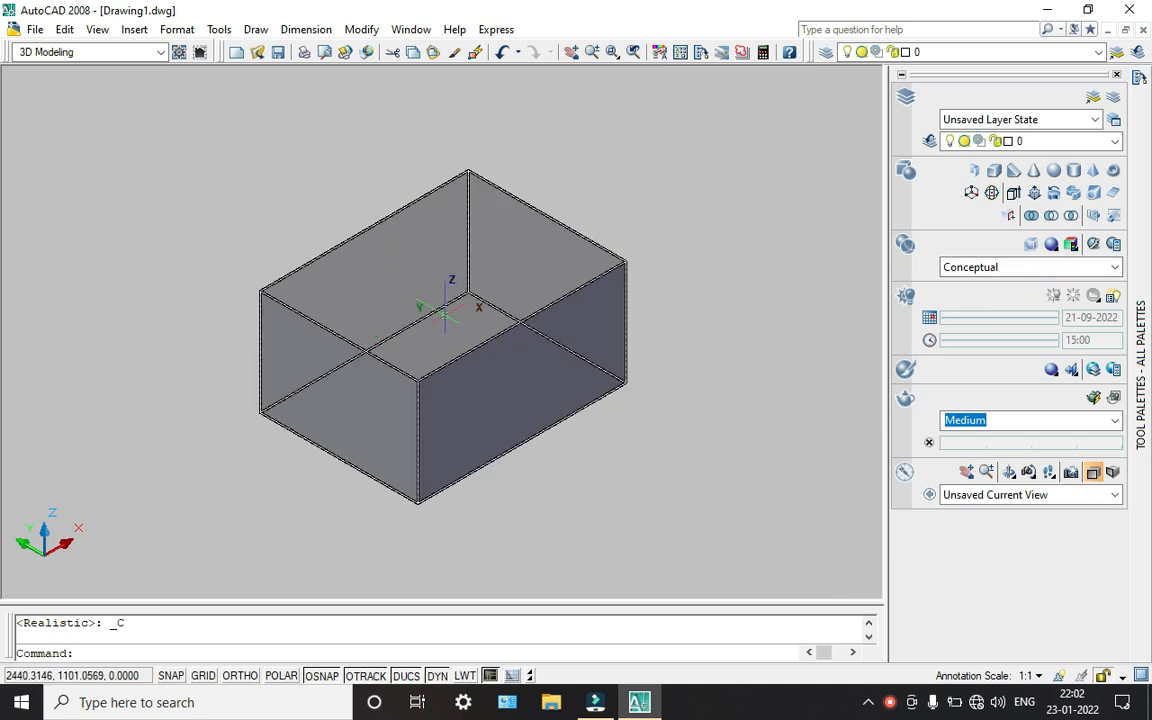
# Step: Draw a small wedge on the box's top face, starting from the face's right corner and rising above it
pyautogui.click(1014, 171)
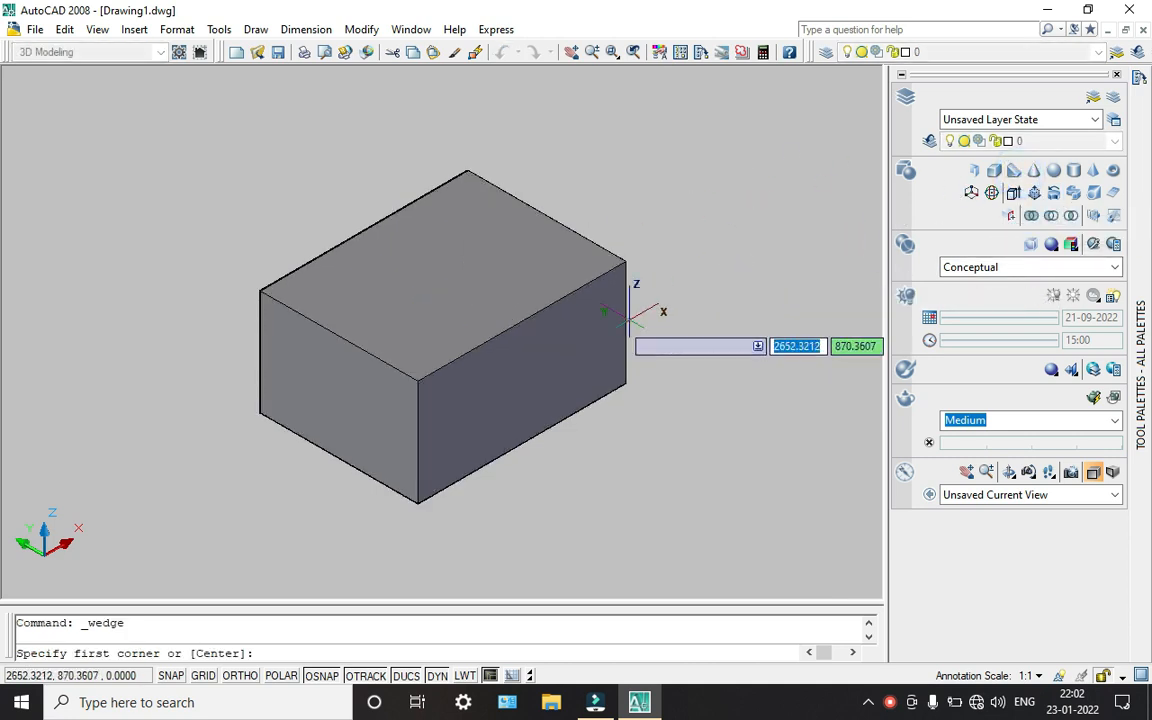
pyautogui.scroll(4, 605, 285)
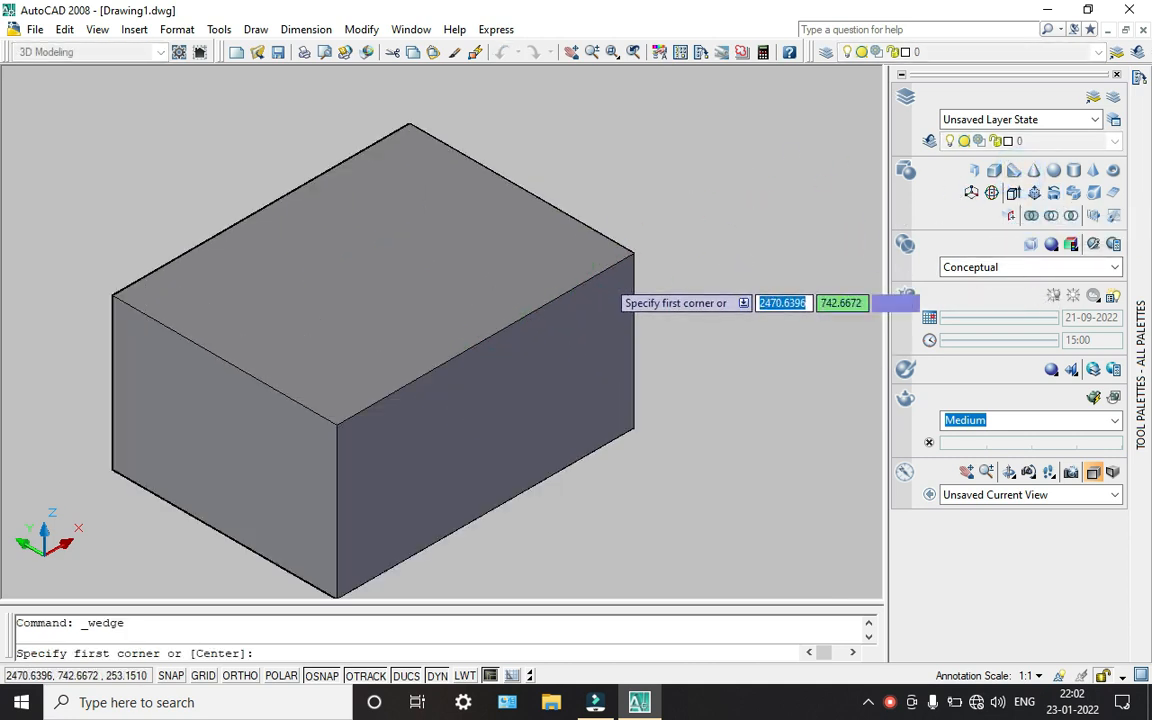
pyautogui.click(645, 242)
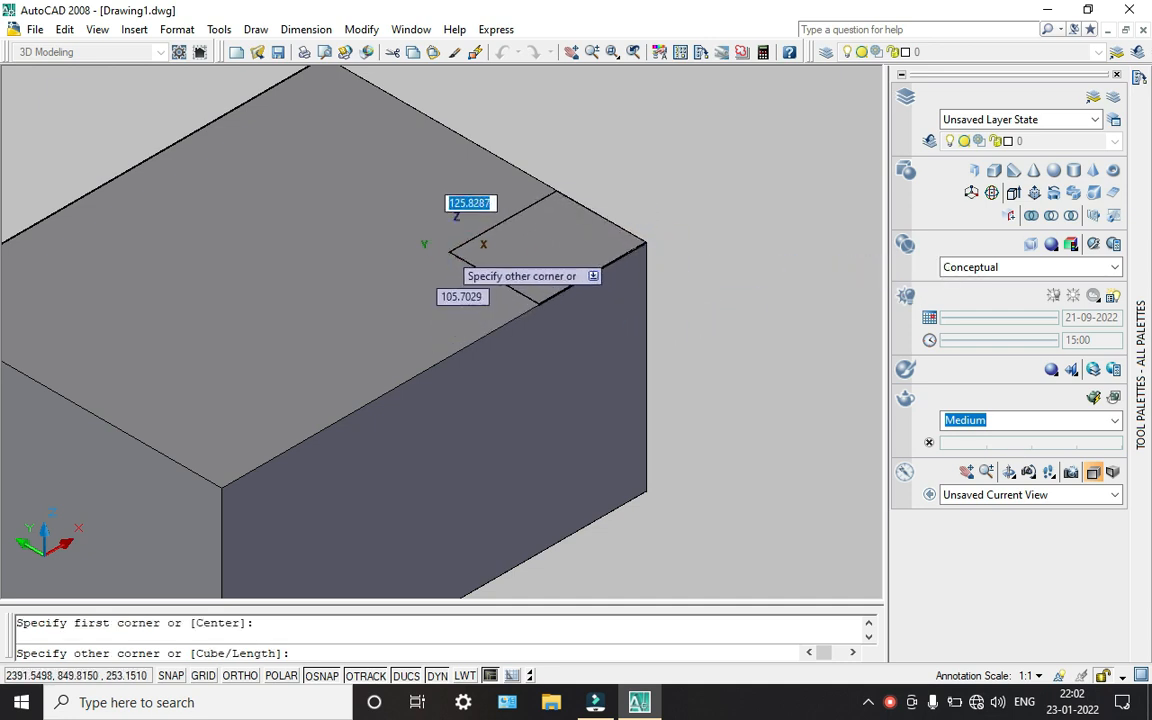
pyautogui.click(432, 220)
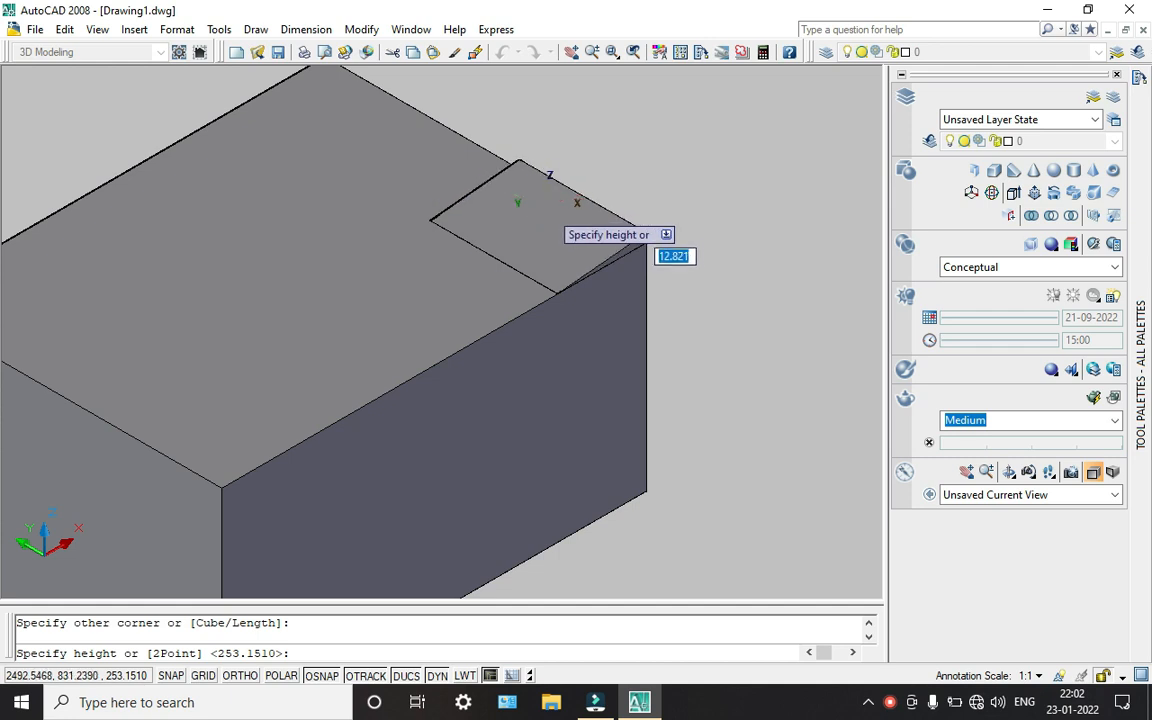
pyautogui.click(527, 136)
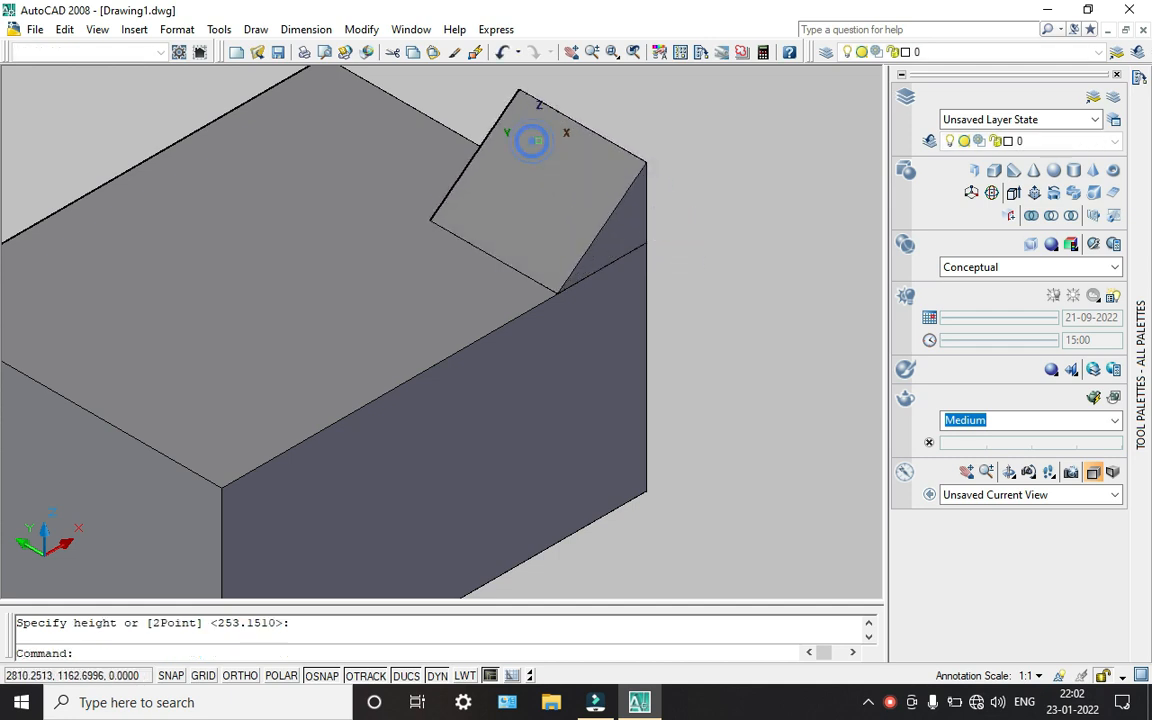
pyautogui.scroll(-3, 609, 183)
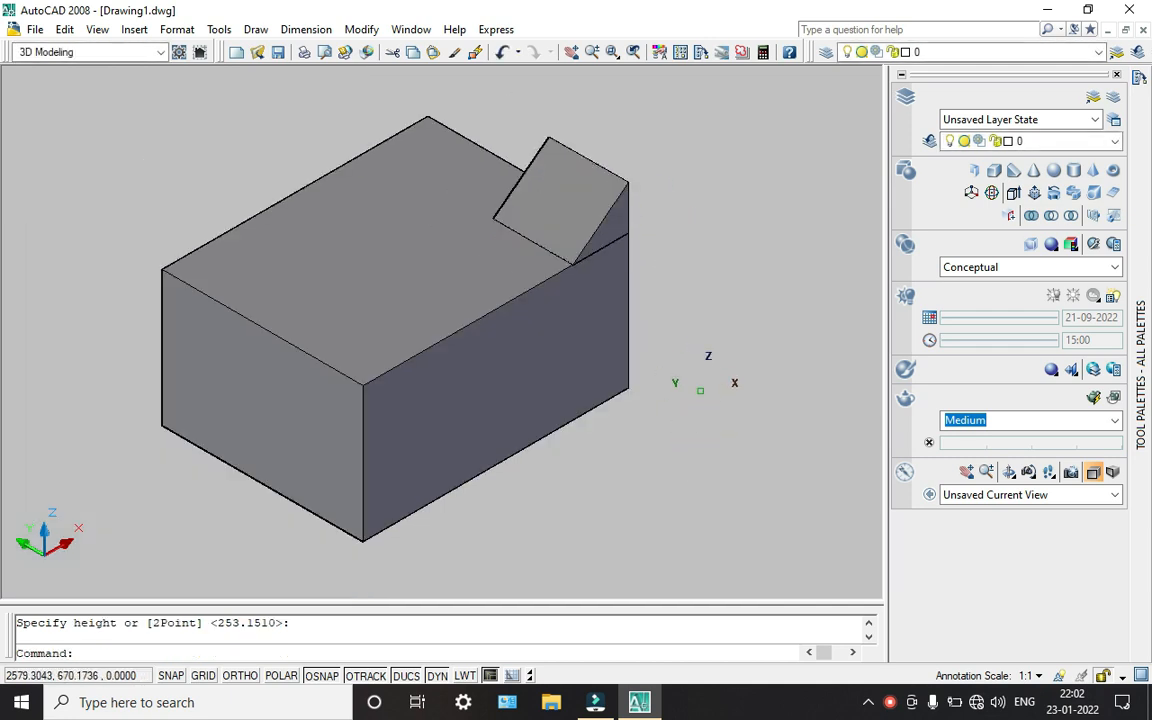
pyautogui.scroll(3, 570, 192)
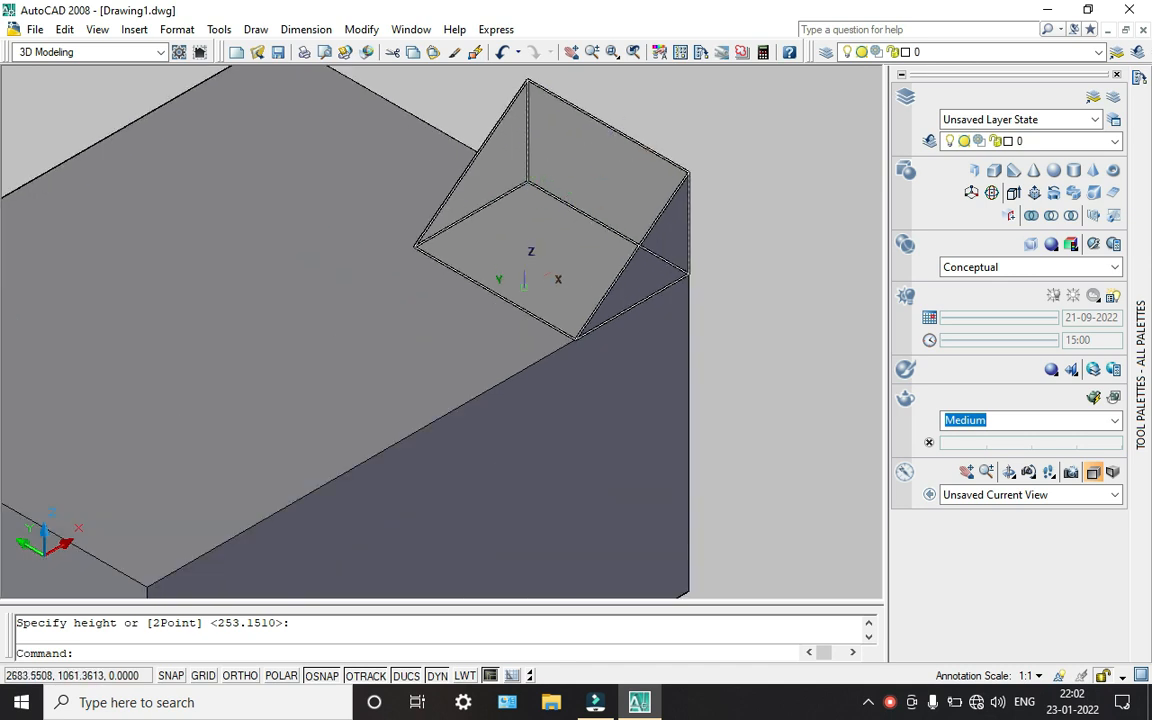
# Step: Draw a cone centred on the box's front top corner, about 68 in radius, extending down about 252 to the bottom corner
pyautogui.click(1033, 172)
pyautogui.scroll(-3, 463, 244)
pyautogui.scroll(4, 440, 262)
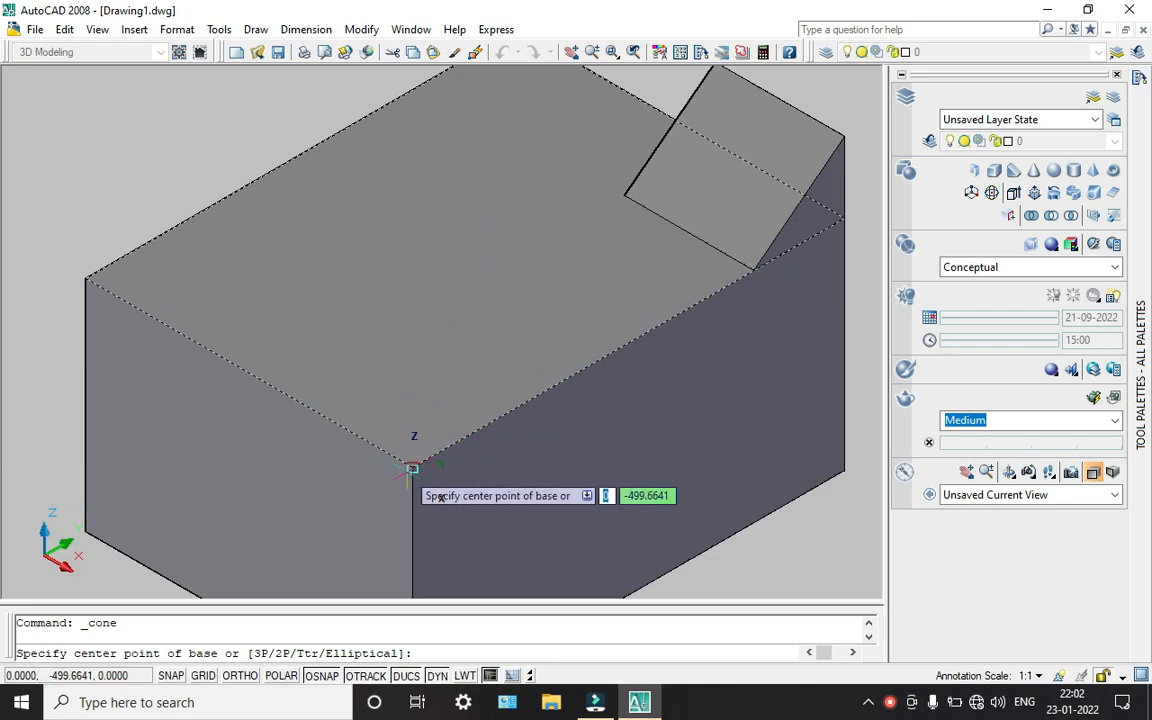
pyautogui.click(412, 466)
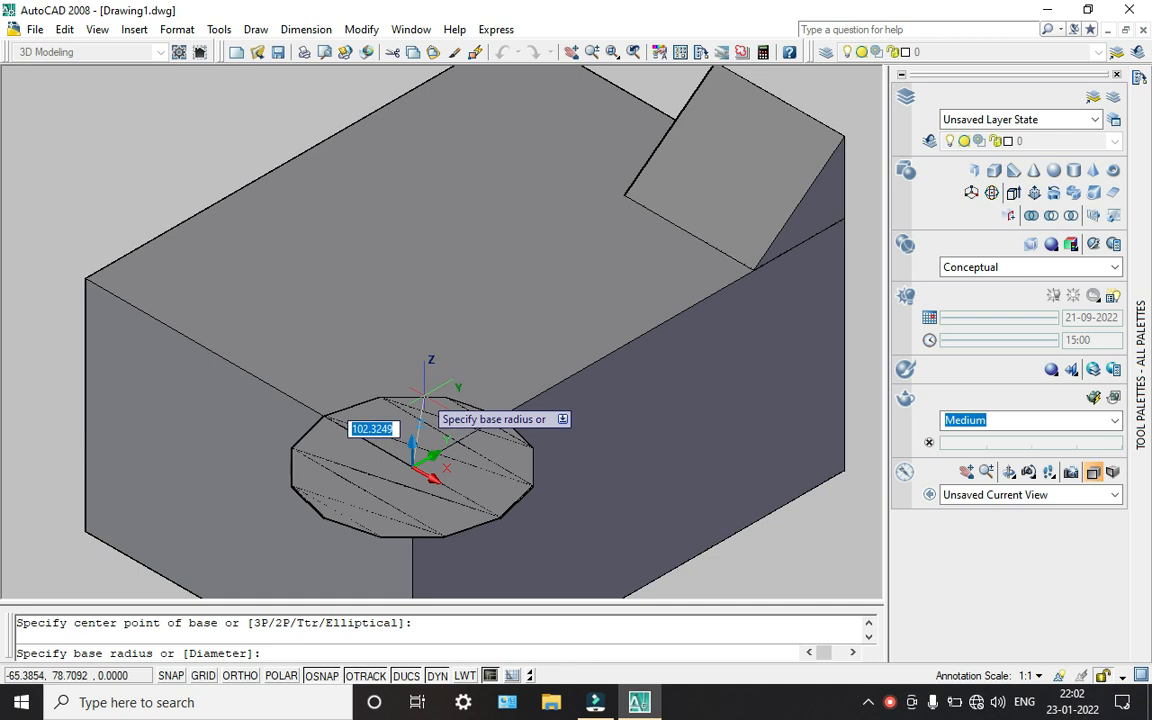
pyautogui.click(440, 446)
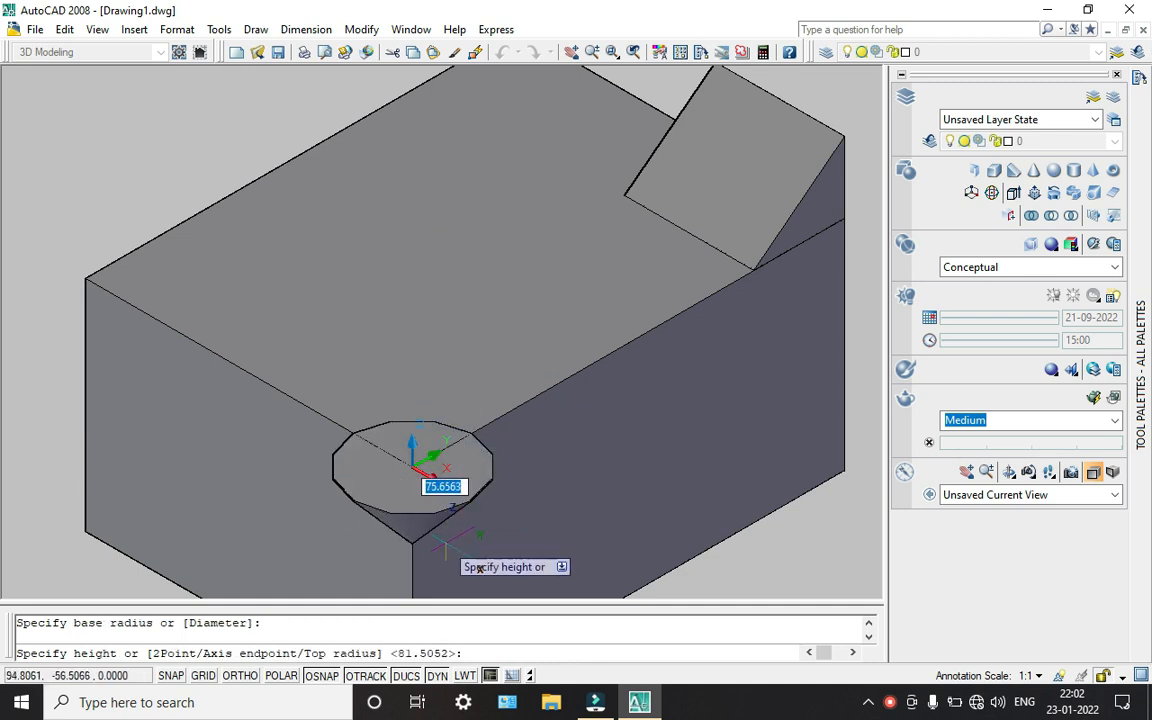
pyautogui.moveTo(434, 453); pyautogui.dragTo(420, 285, button='middle')
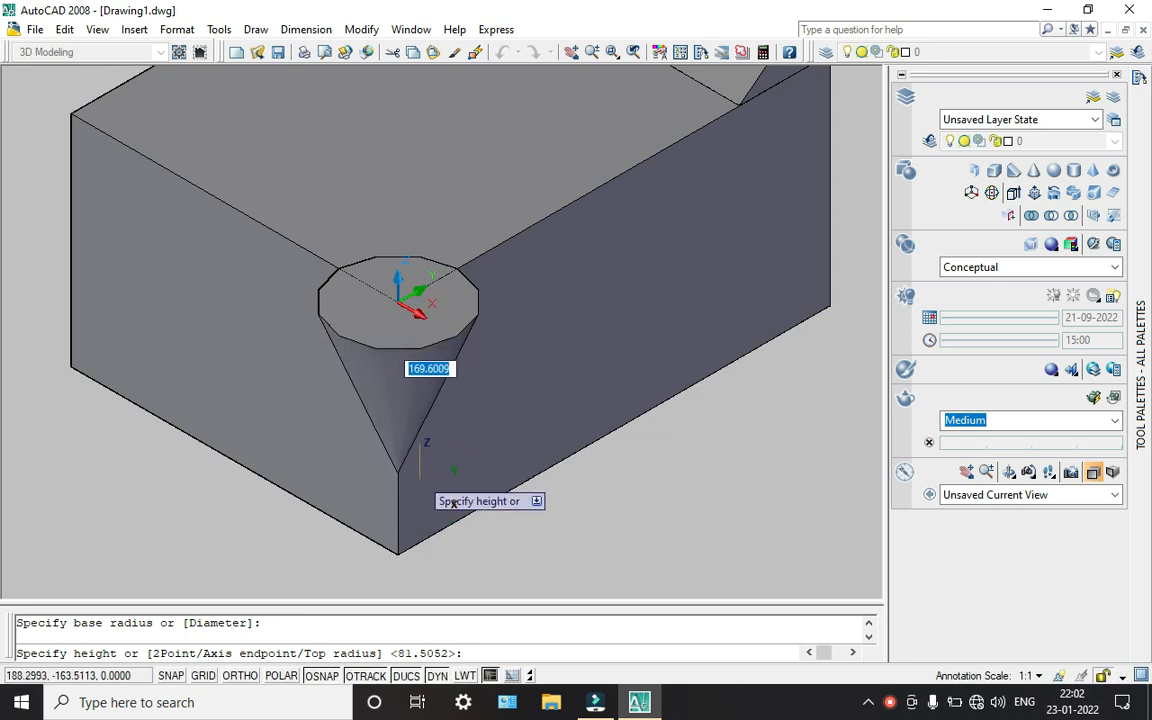
pyautogui.click(432, 545)
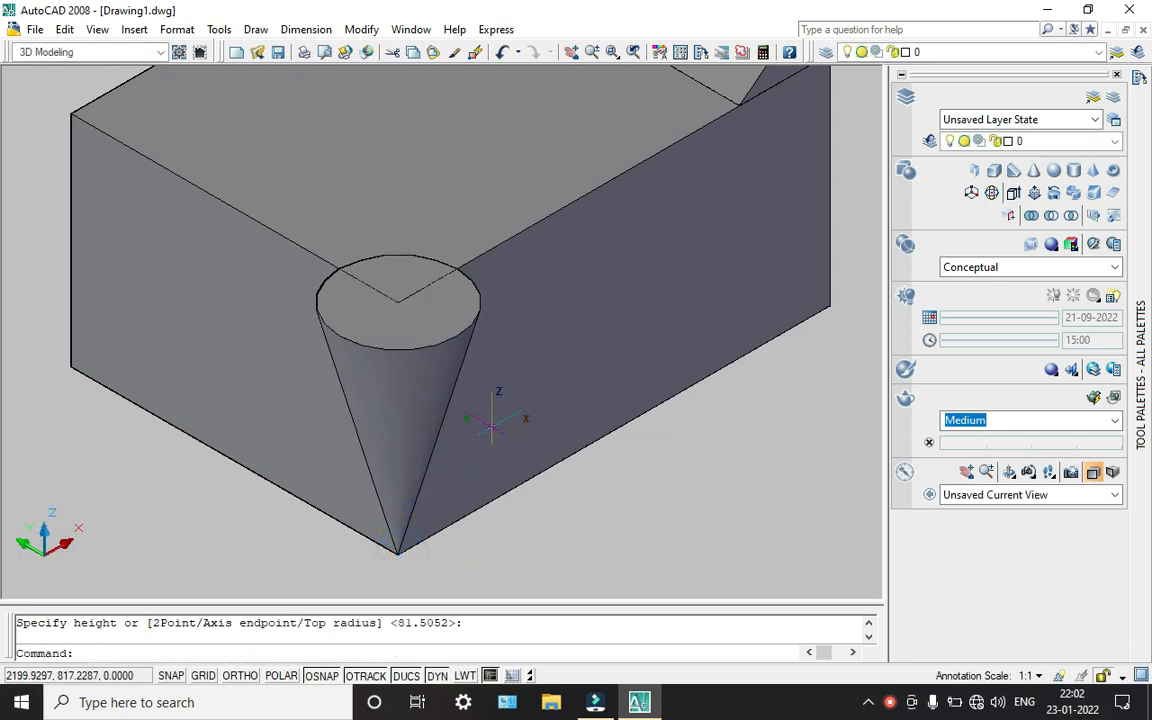
pyautogui.scroll(-2, 498, 381)
pyautogui.moveTo(497, 387); pyautogui.dragTo(489, 390, button='middle')
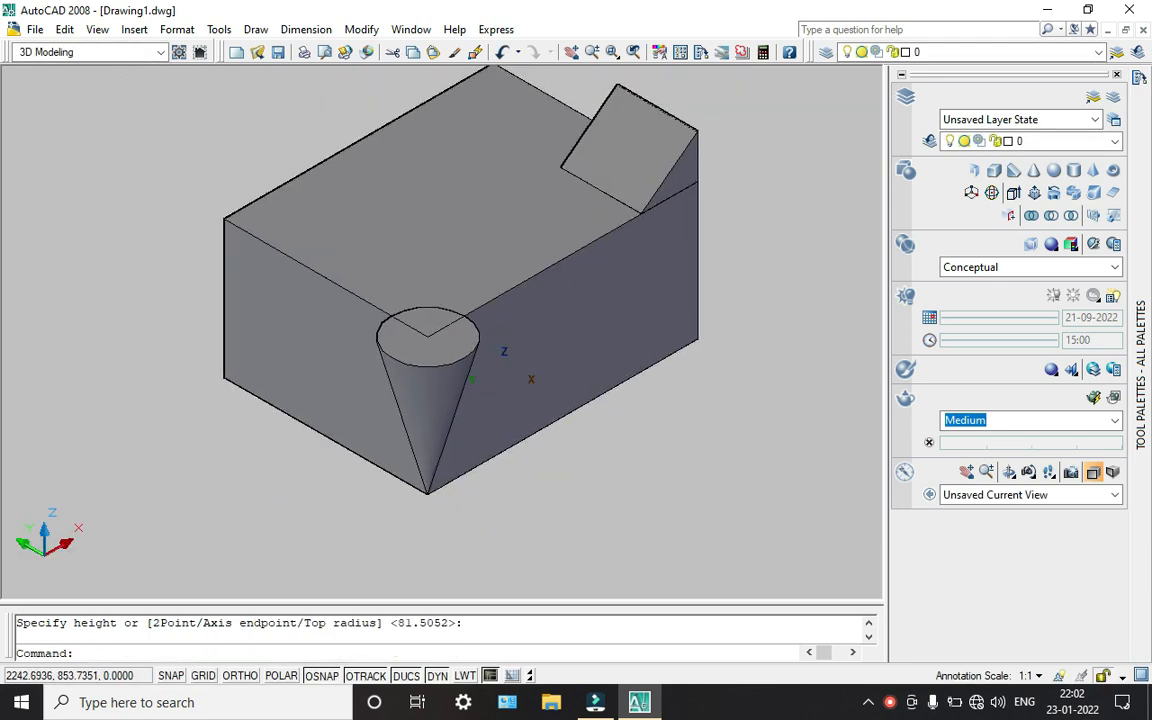
# Step: Draw a sphere about 207 in radius in the empty space in front of the box
pyautogui.click(1053, 171)
pyautogui.scroll(-2, 548, 275)
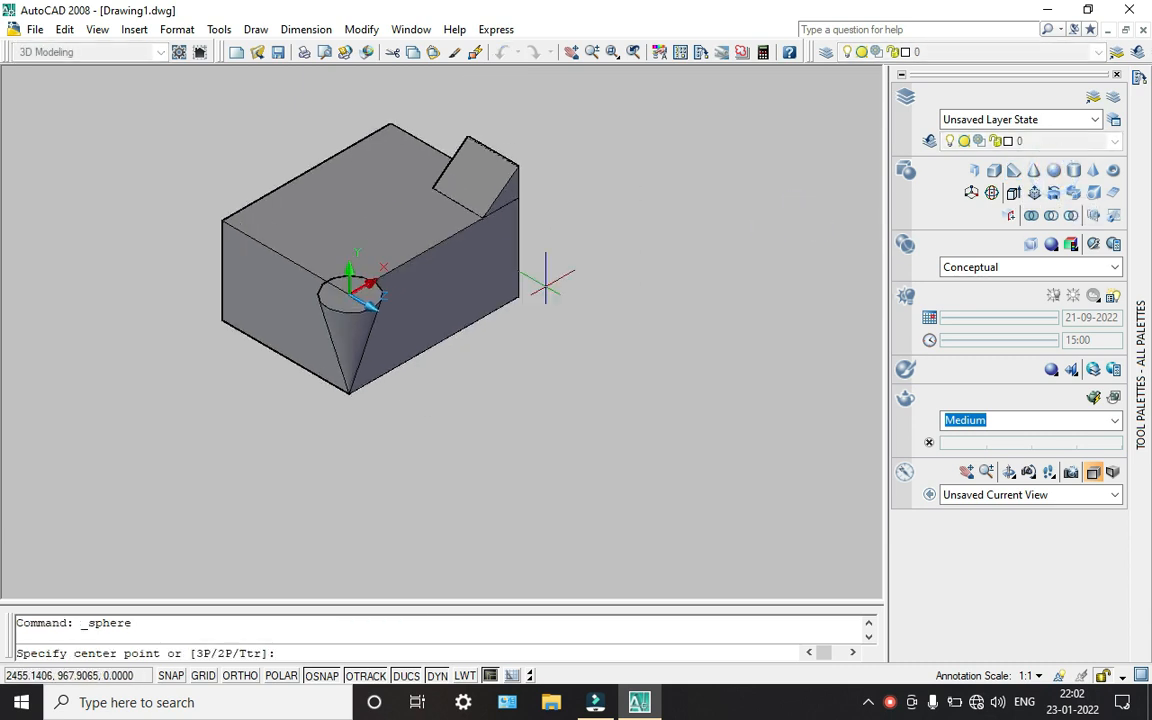
pyautogui.click(553, 359)
pyautogui.click(588, 303)
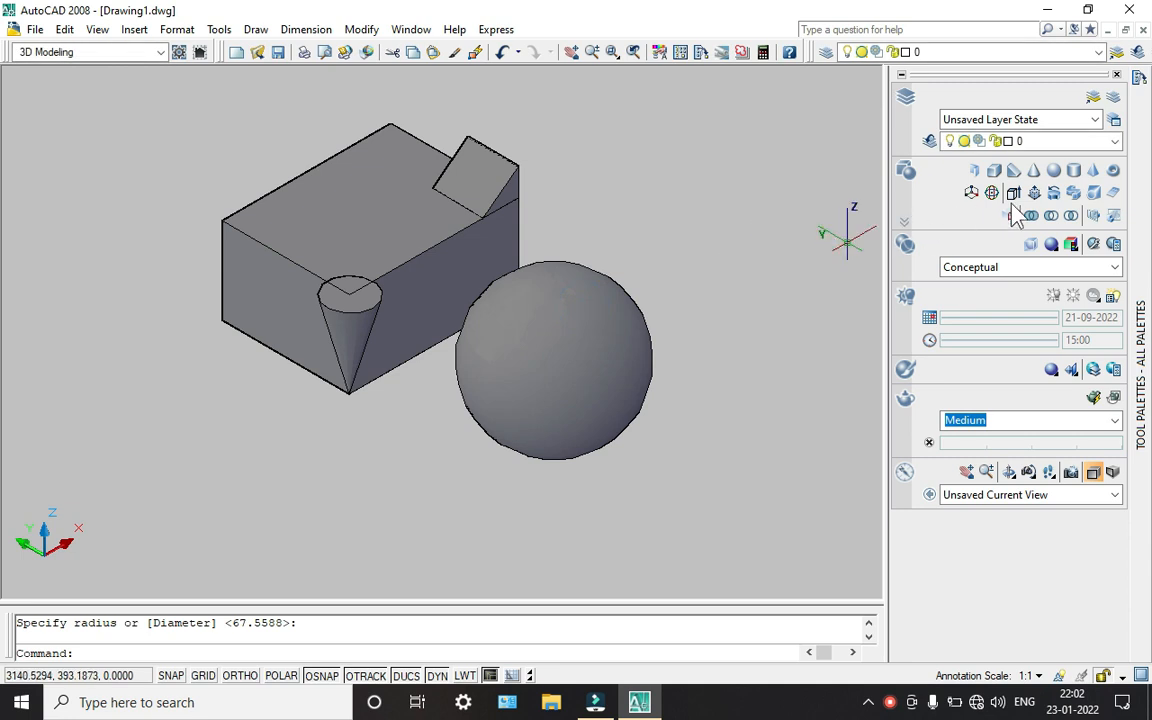
# Step: Draw a cylinder beside the sphere, about 140 in radius and about 284 high
pyautogui.click(1073, 172)
pyautogui.click(720, 246)
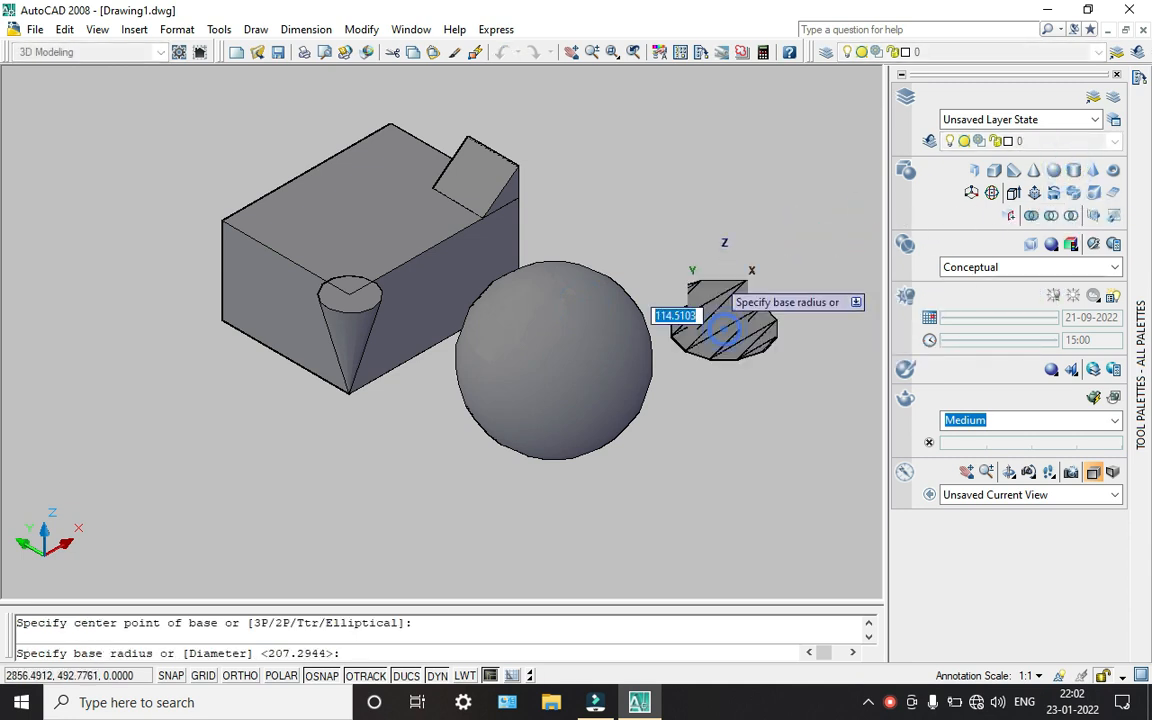
pyautogui.click(726, 285)
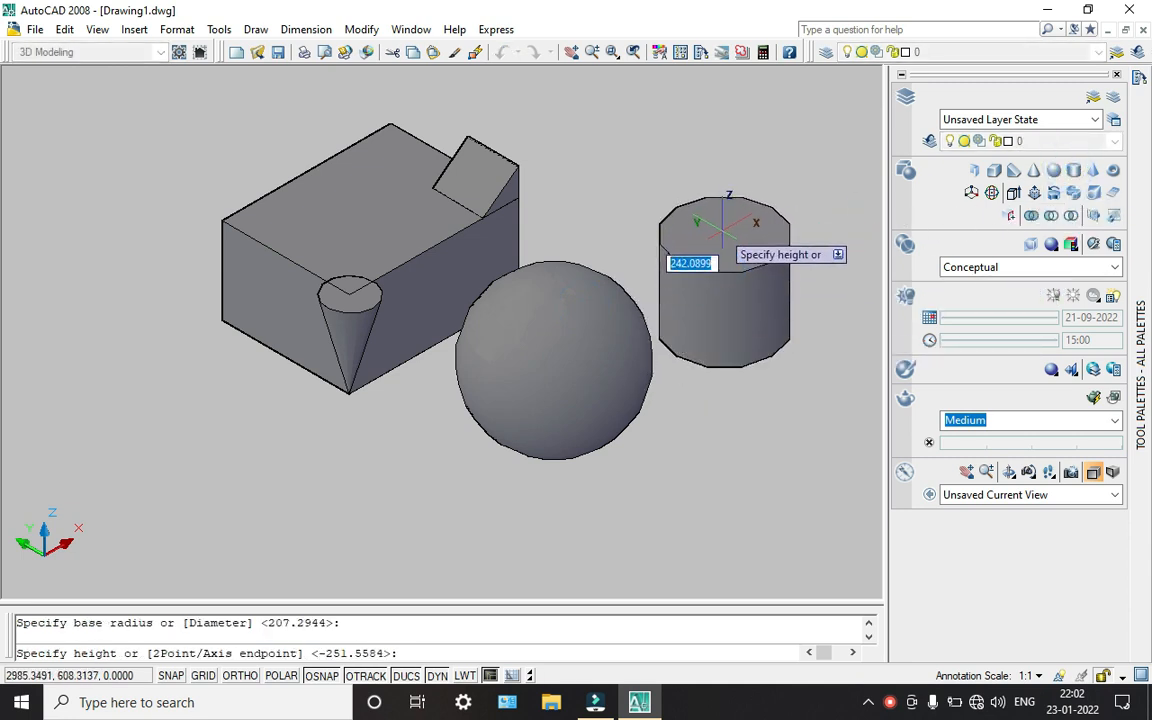
pyautogui.click(726, 212)
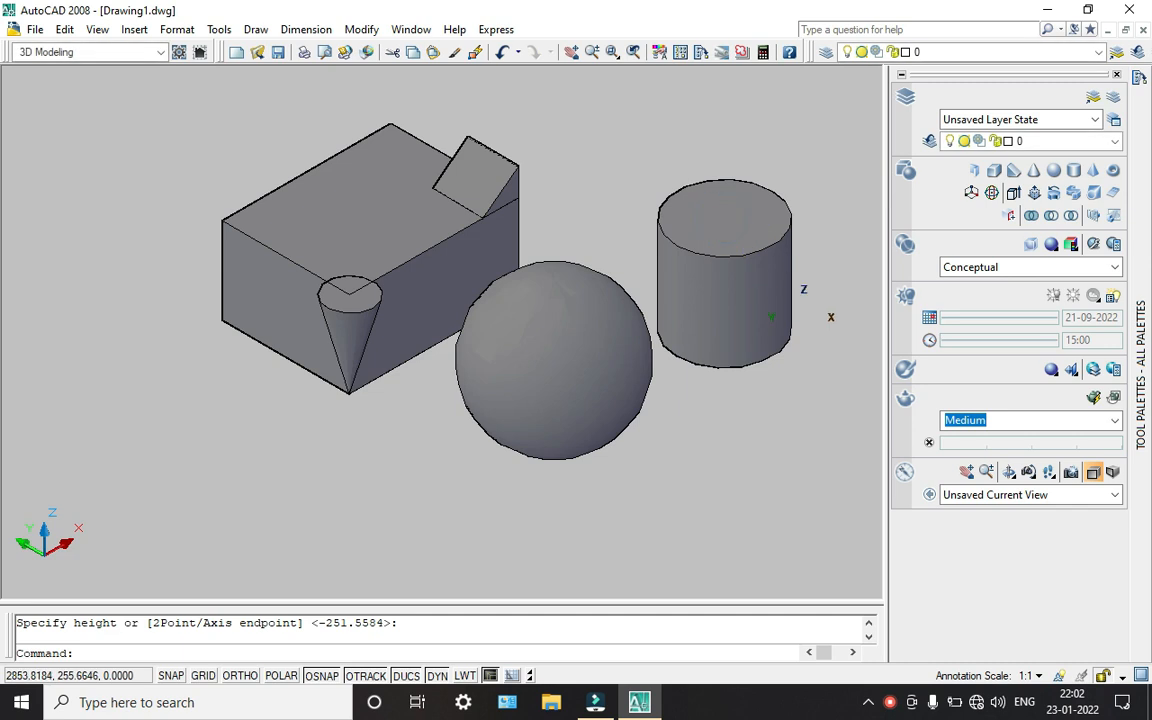
# Step: Draw a small four-sided pyramid on the cylinder's top face, centred near the middle and rising upward
pyautogui.click(1094, 172)
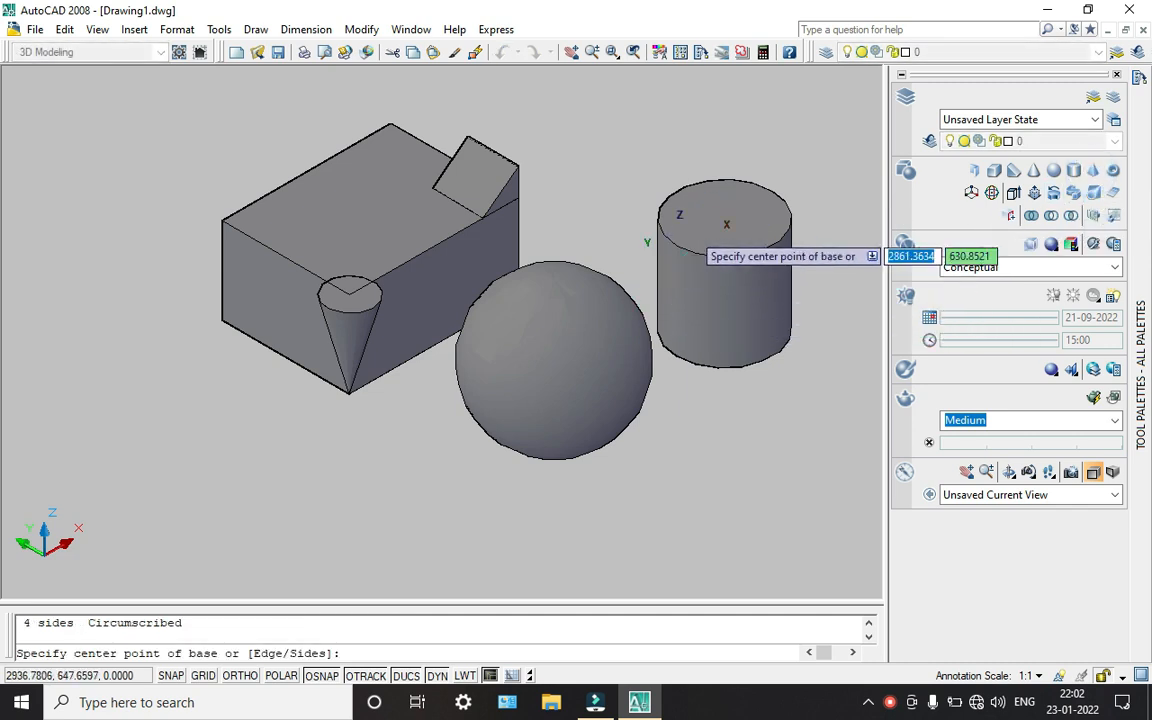
pyautogui.scroll(3, 776, 185)
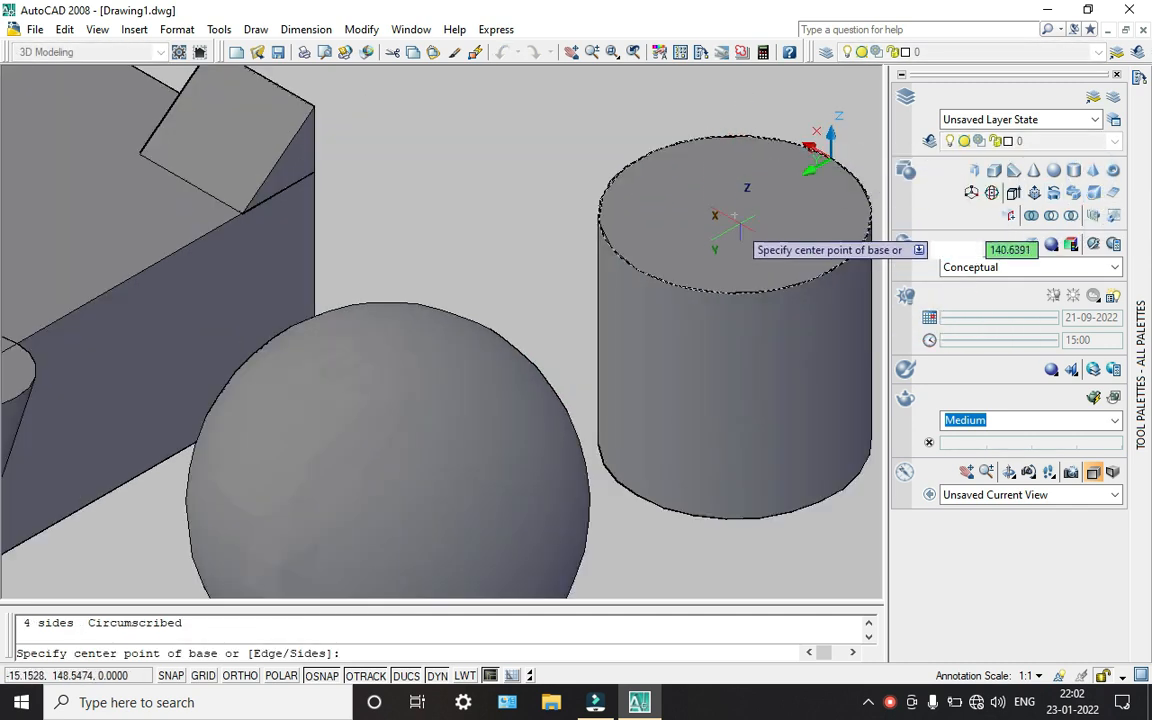
pyautogui.click(734, 212)
pyautogui.moveTo(744, 278); pyautogui.dragTo(667, 282, button='middle')
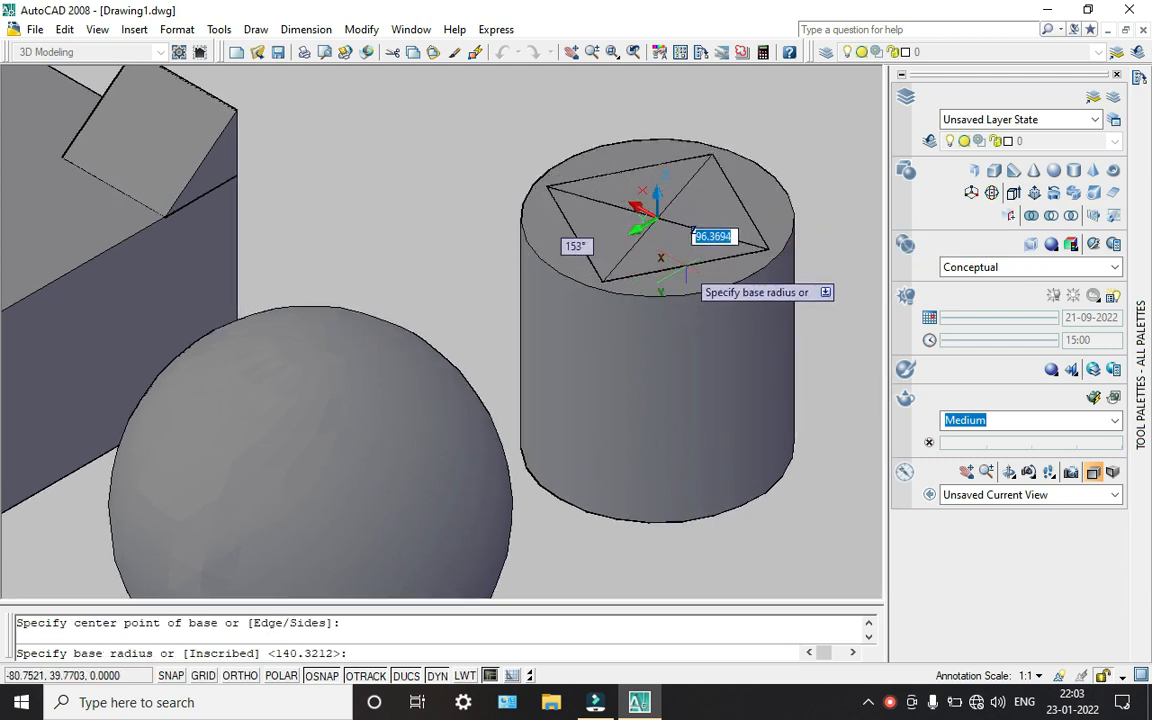
pyautogui.click(681, 255)
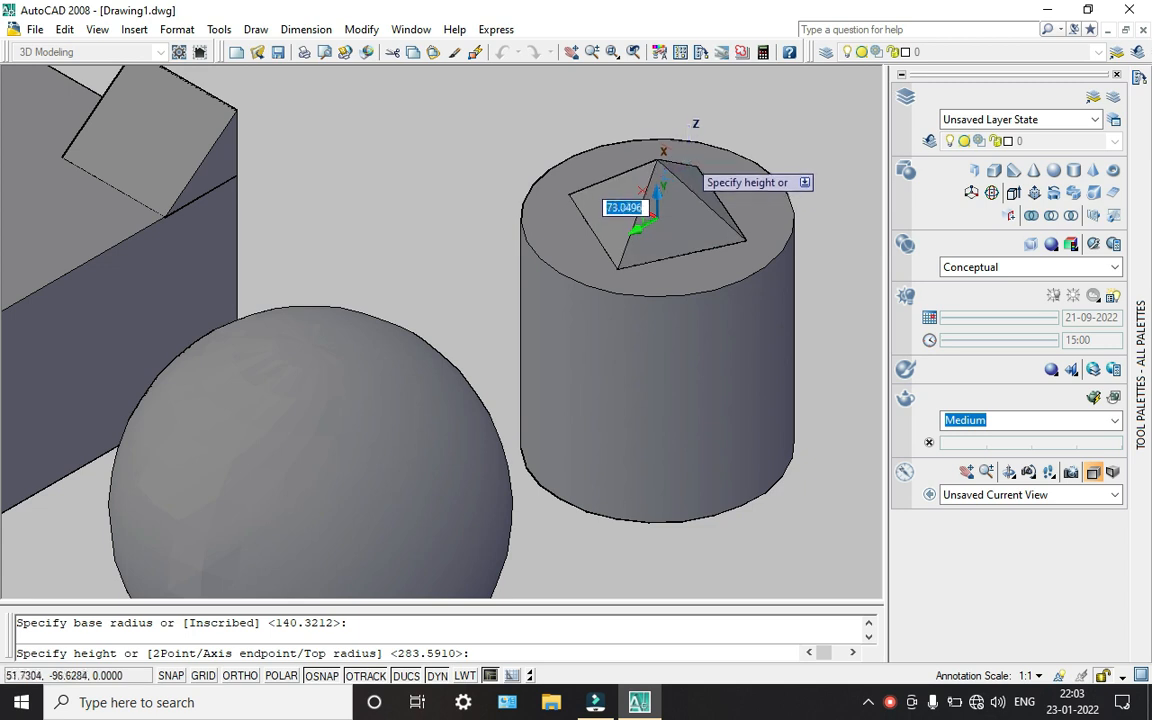
pyautogui.click(688, 152)
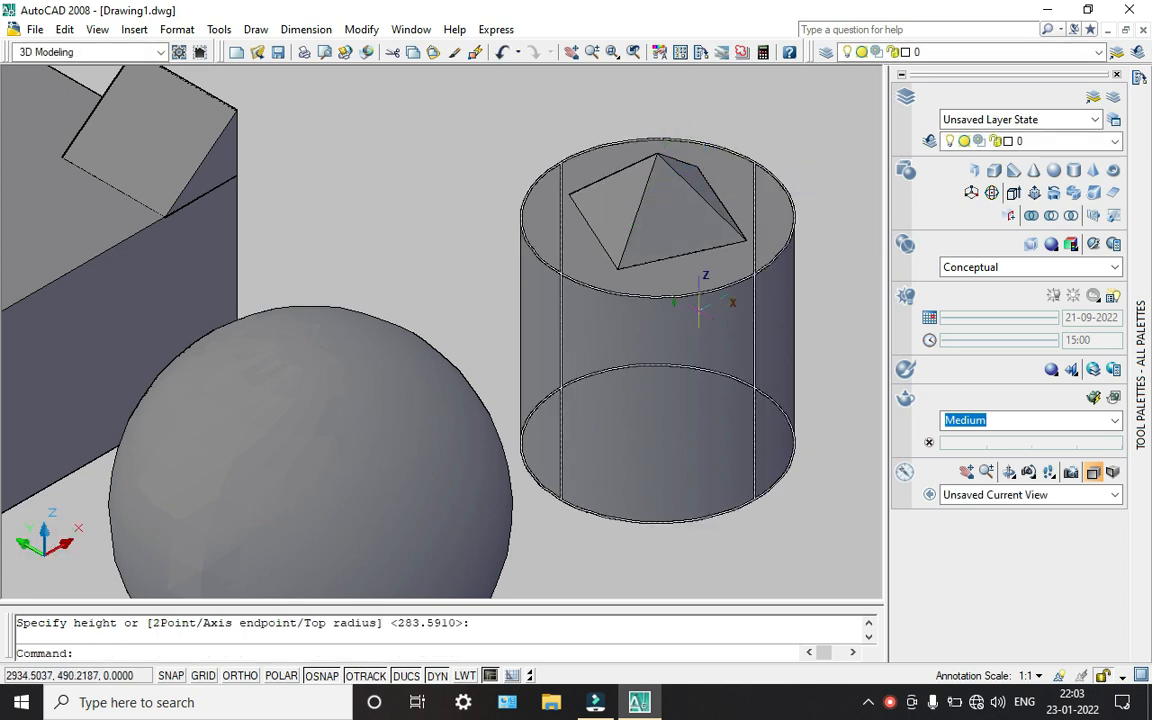
# Step: Draw a thin torus centred on the pyramid's apex, forming a ring narrower than the cylinder
pyautogui.click(1116, 176)
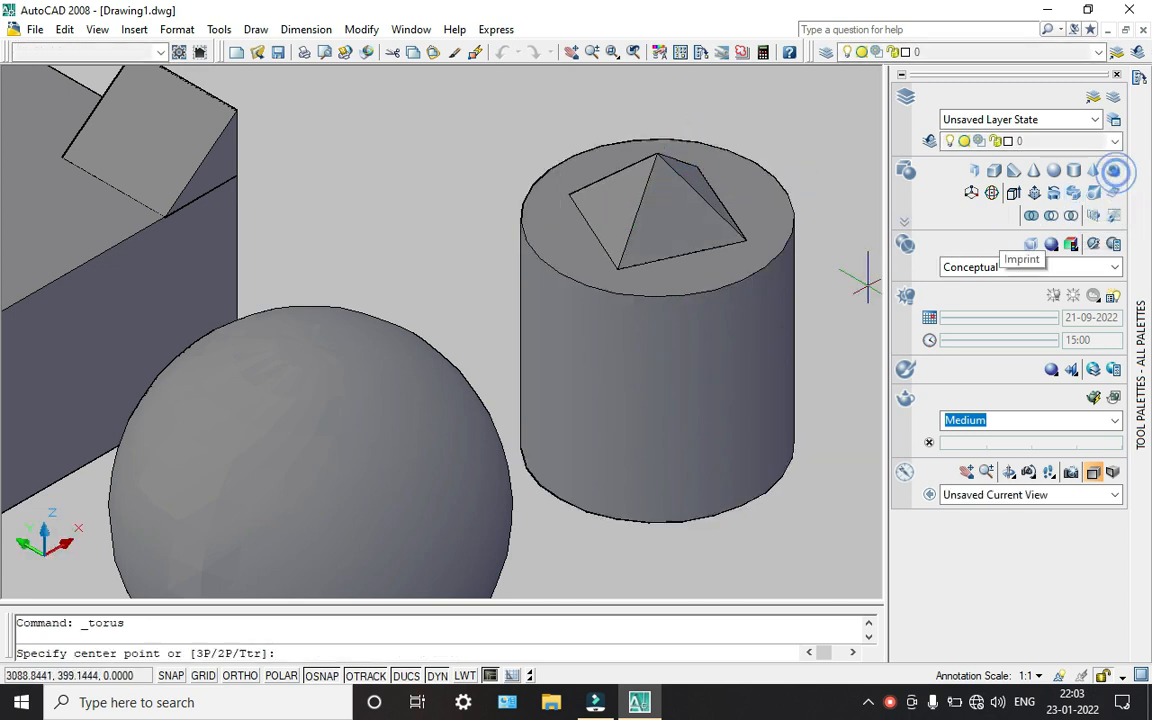
pyautogui.scroll(-3, 586, 303)
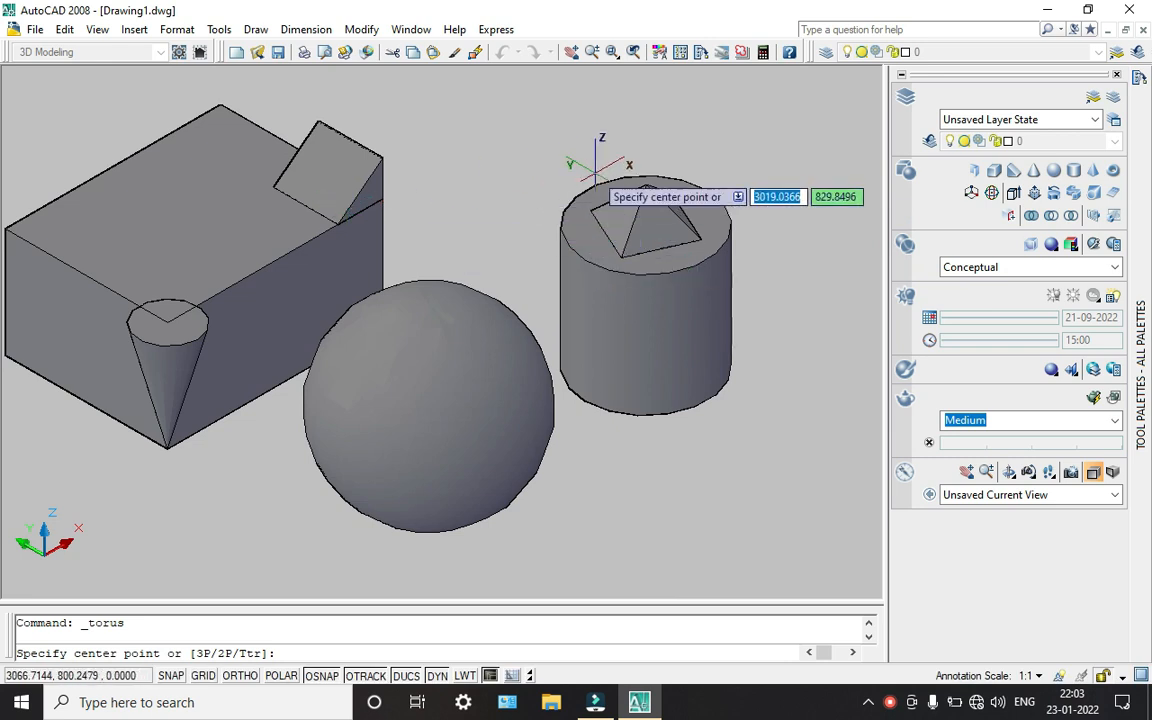
pyautogui.scroll(4, 613, 173)
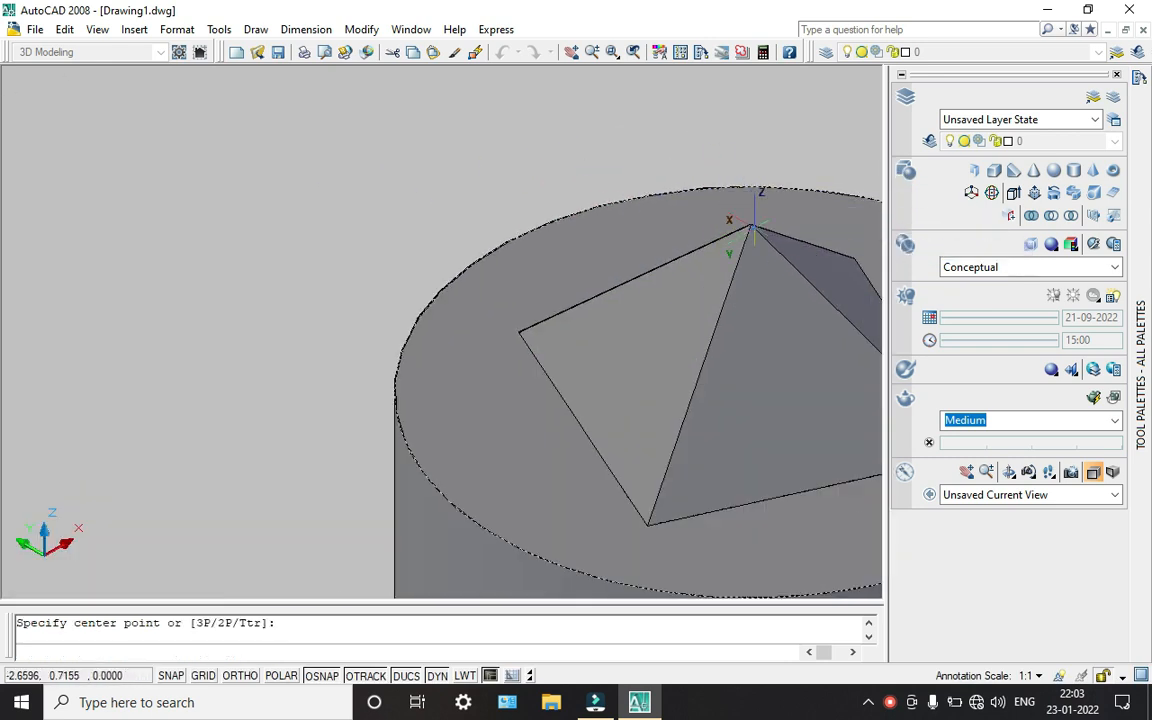
pyautogui.click(749, 227)
pyautogui.scroll(-4, 740, 230)
pyautogui.click(587, 178)
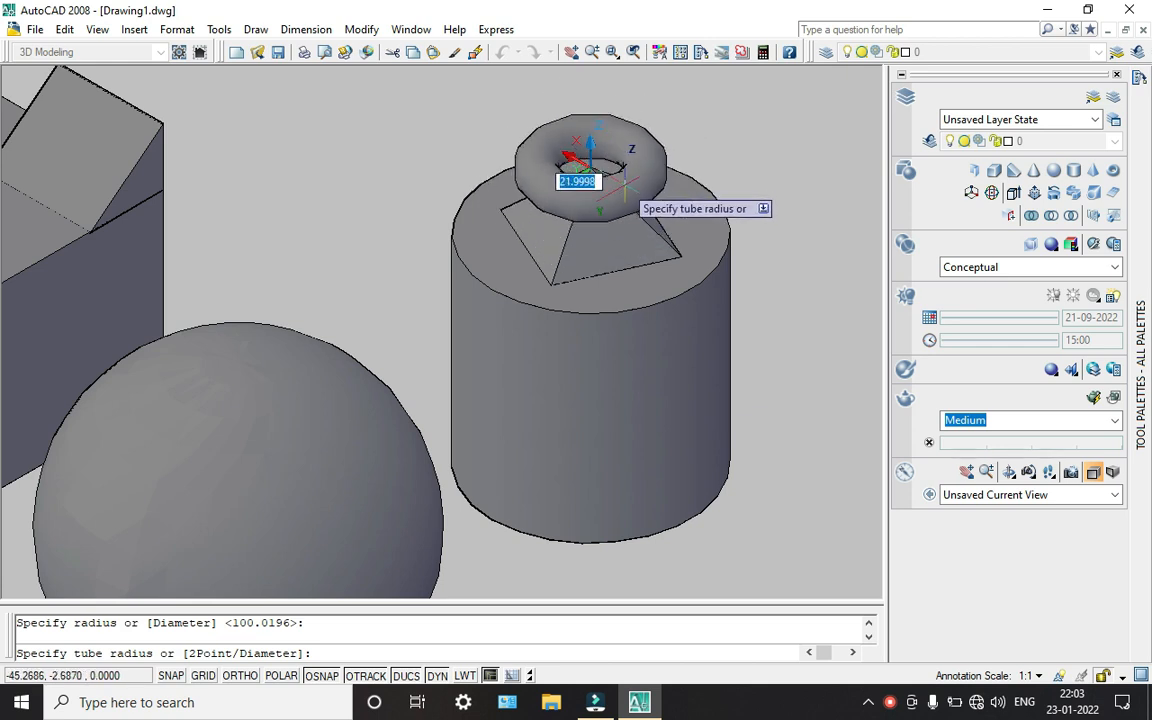
pyautogui.click(648, 160)
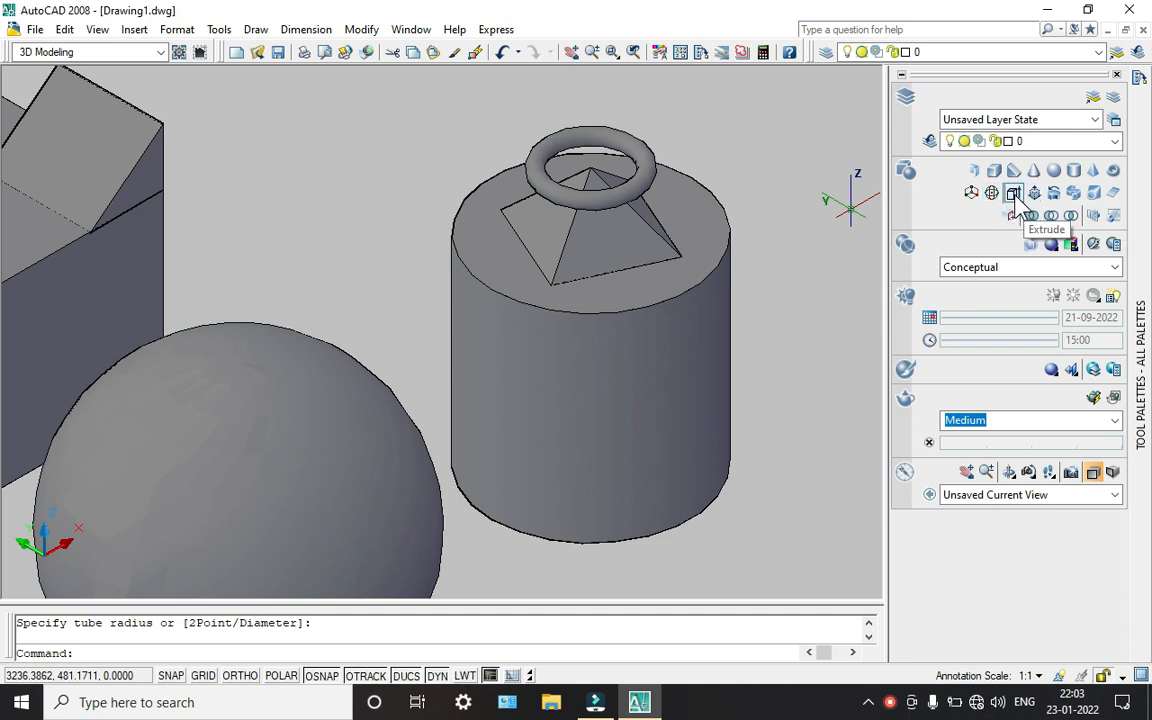
# Step: Try to sweep the cylinder and the torus above it
pyautogui.click(1077, 193)
pyautogui.click(635, 325)
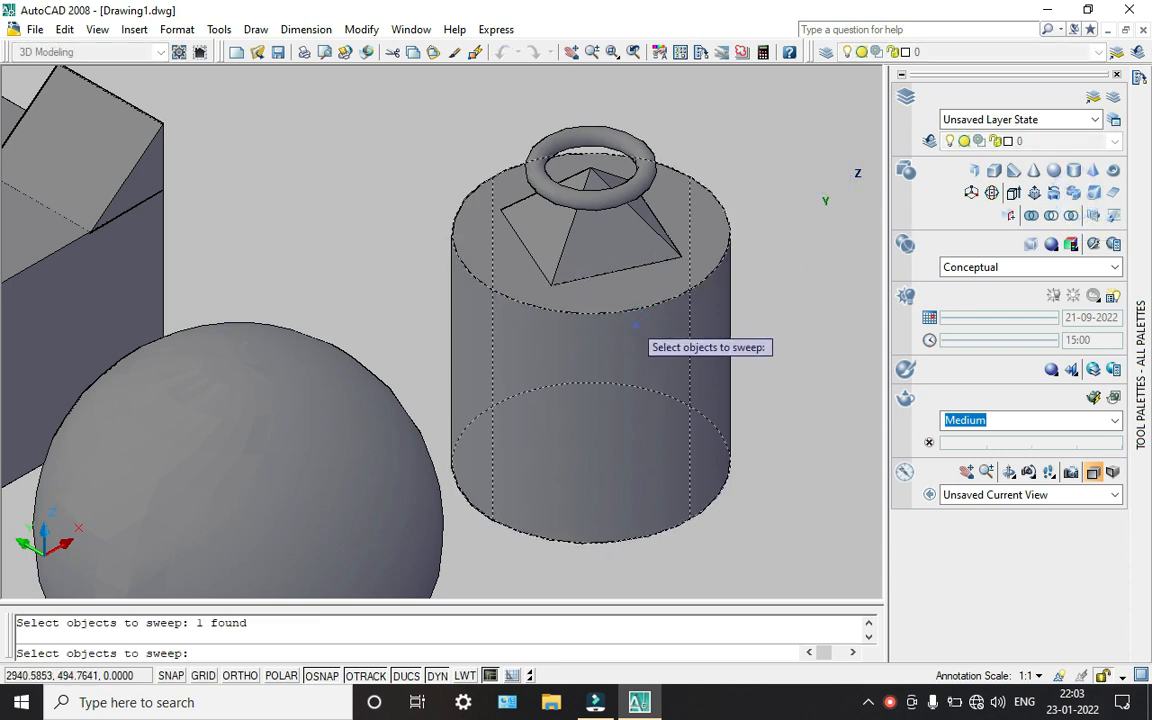
pyautogui.press('Return')
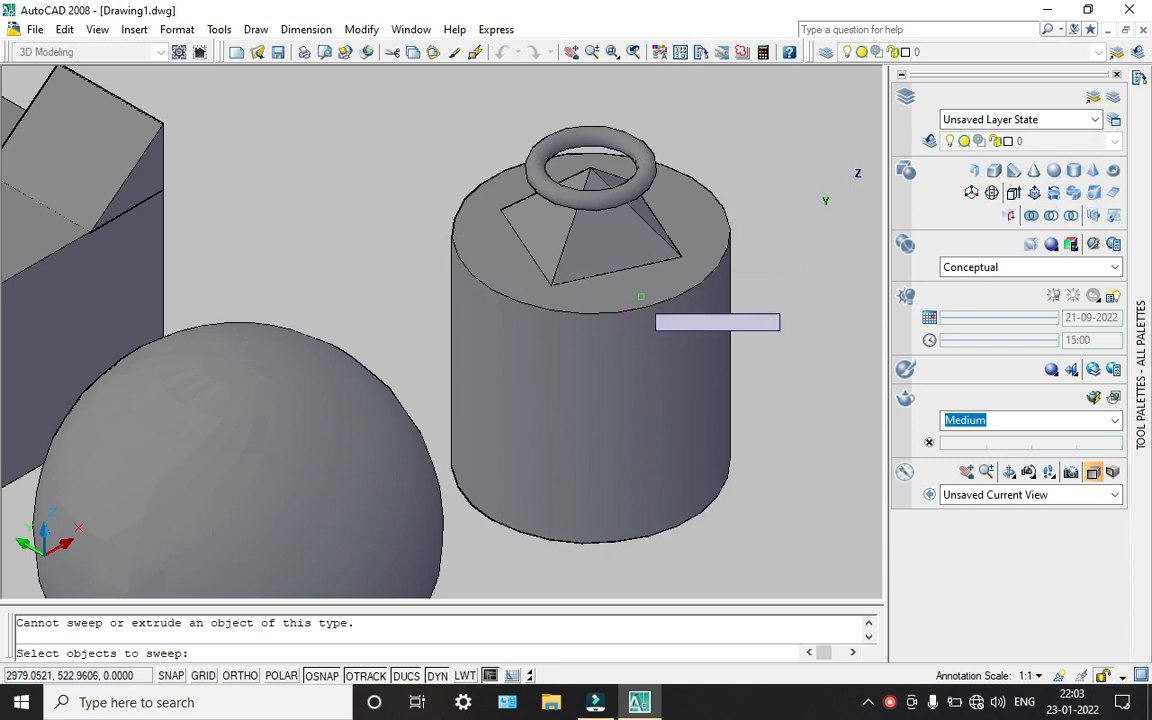
pyautogui.click(641, 298)
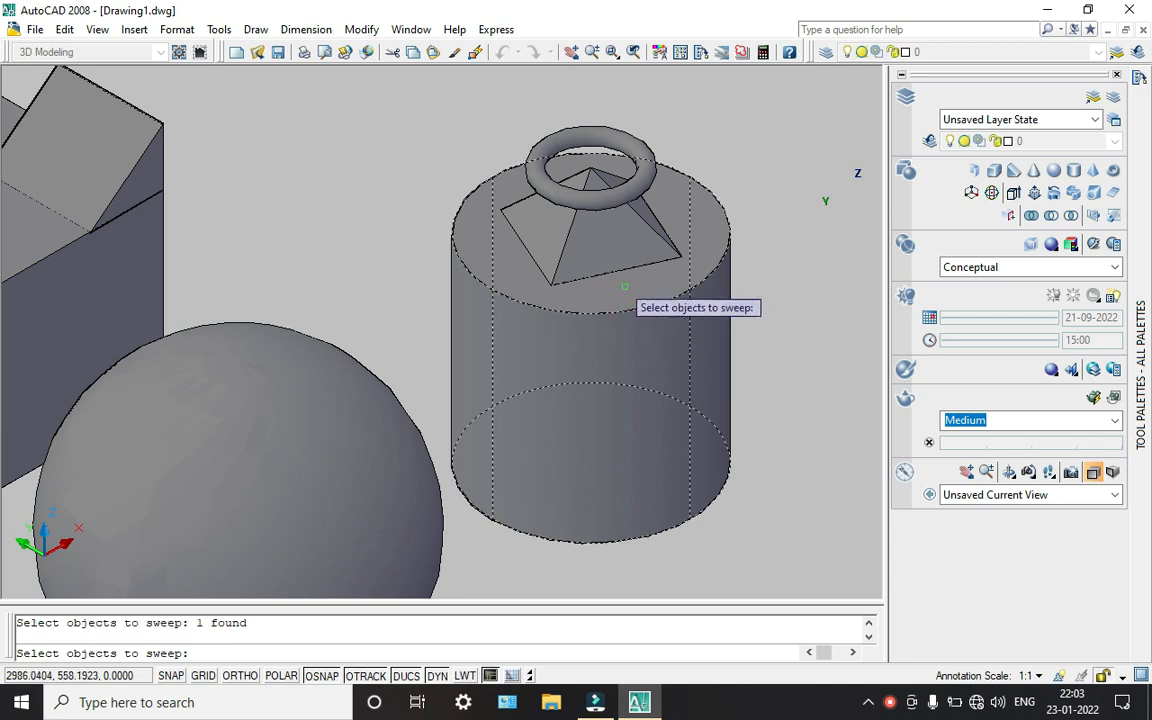
pyautogui.click(592, 197)
pyautogui.press('Return')
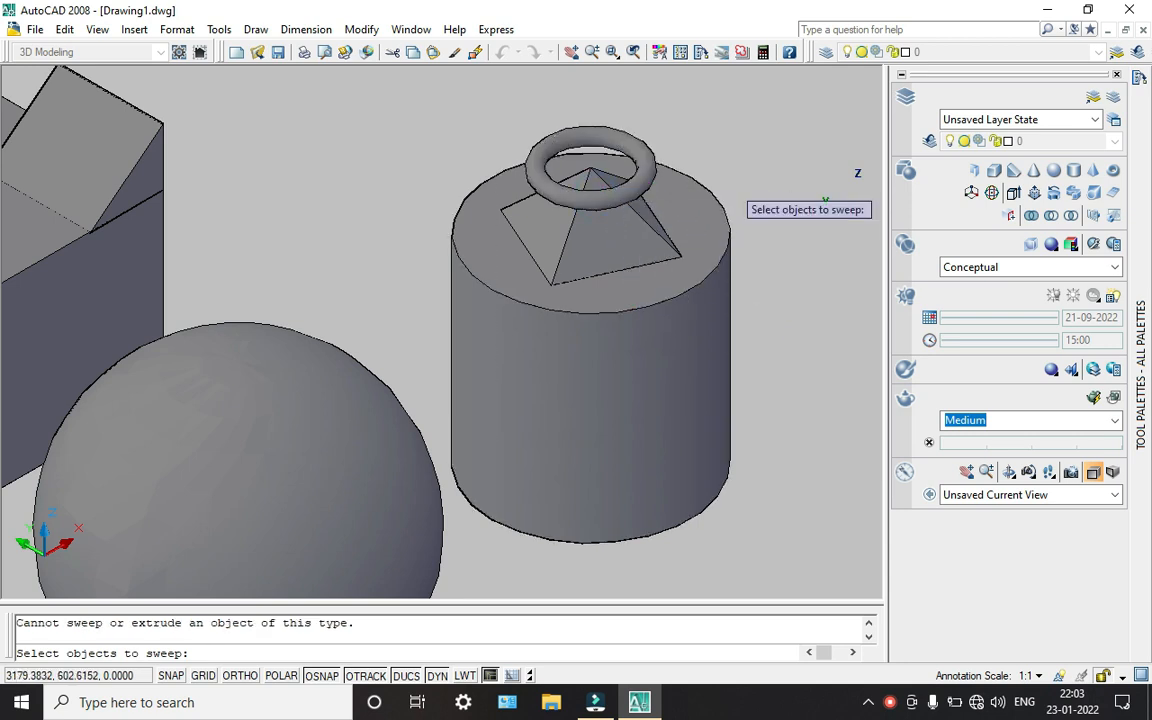
# Step: Try the Loft command with the wedge as the cross section
pyautogui.click(1093, 195)
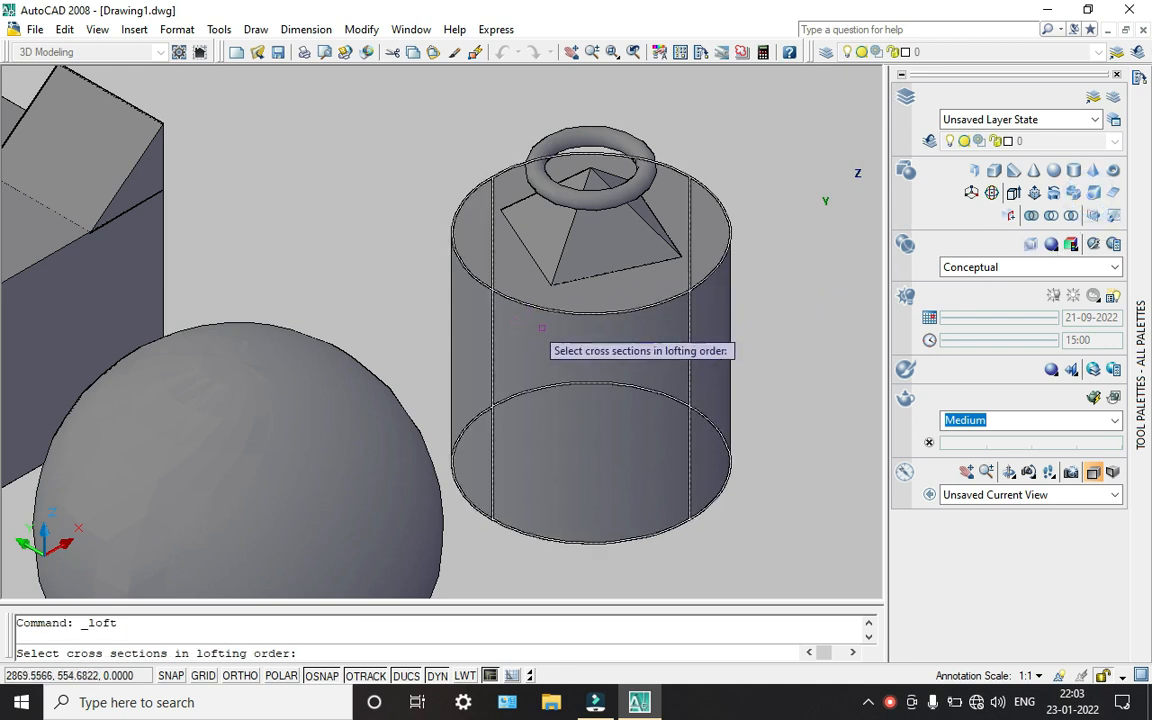
pyautogui.moveTo(165, 270); pyautogui.dragTo(380, 258, button='middle')
pyautogui.click(336, 162)
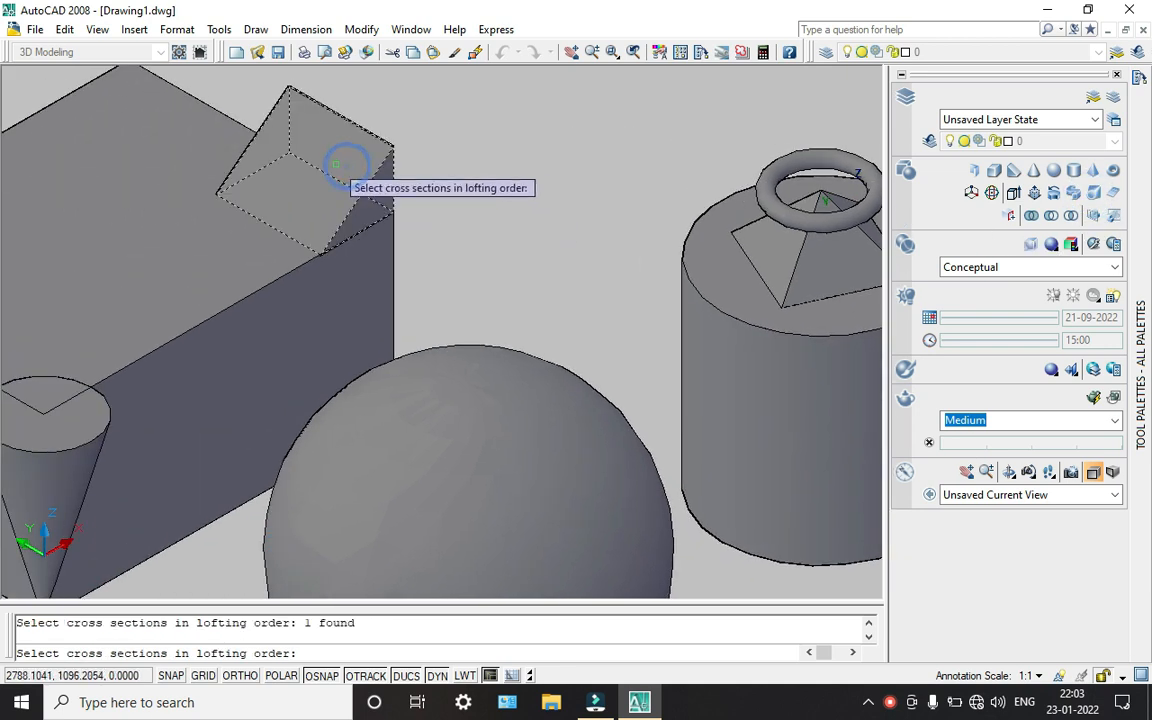
pyautogui.press('Return')
pyautogui.keyDown('ctrl'); pyautogui.click(290, 200); pyautogui.keyUp('ctrl')
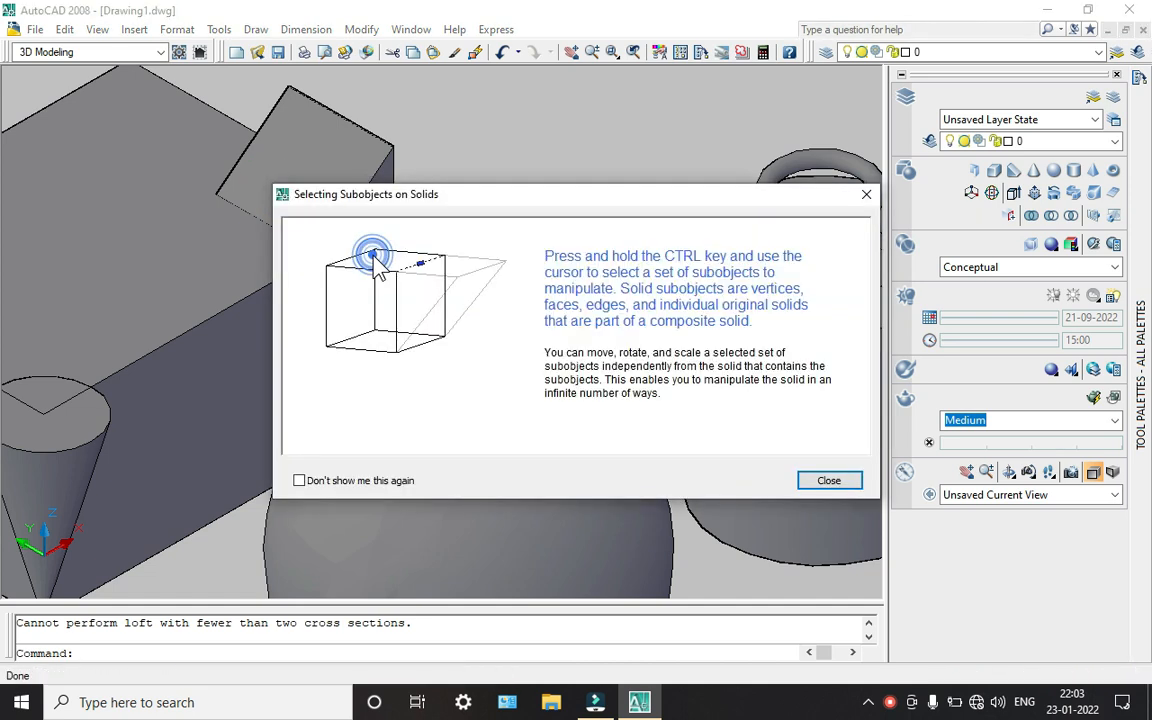
# Step: Try the Subtract command with the cylinder and the pyramid as the solids to subtract from
pyautogui.click(1050, 219)
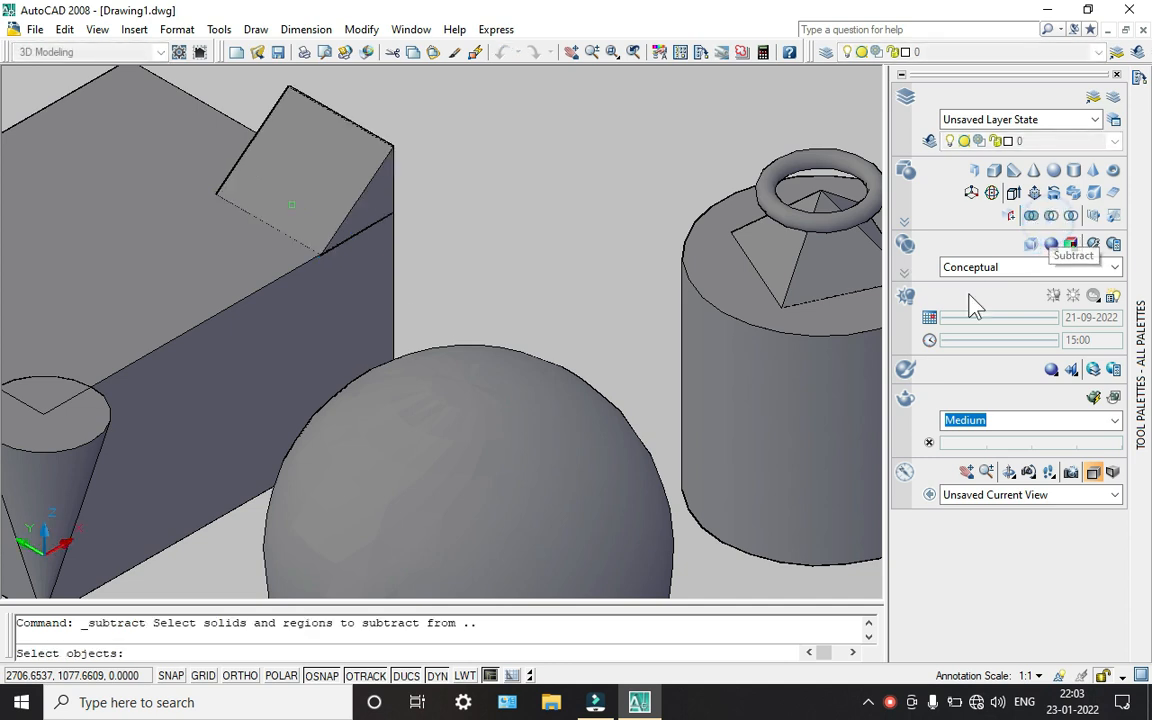
pyautogui.click(803, 300)
pyautogui.click(800, 297)
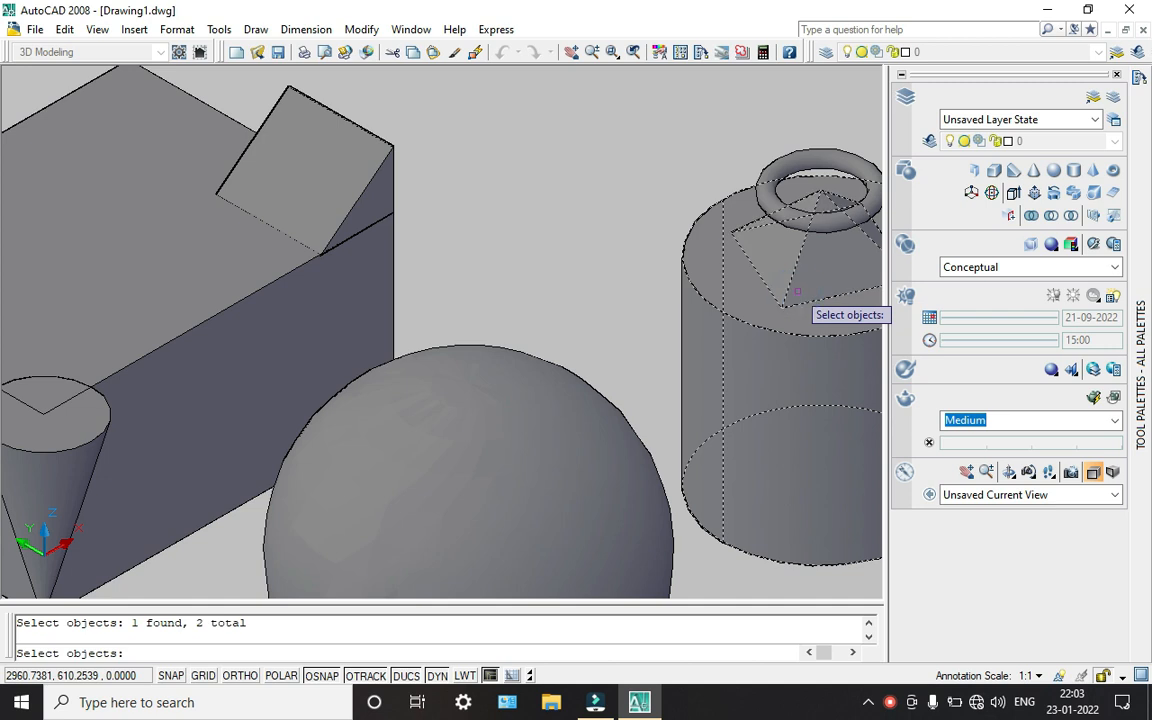
pyautogui.press('Return')
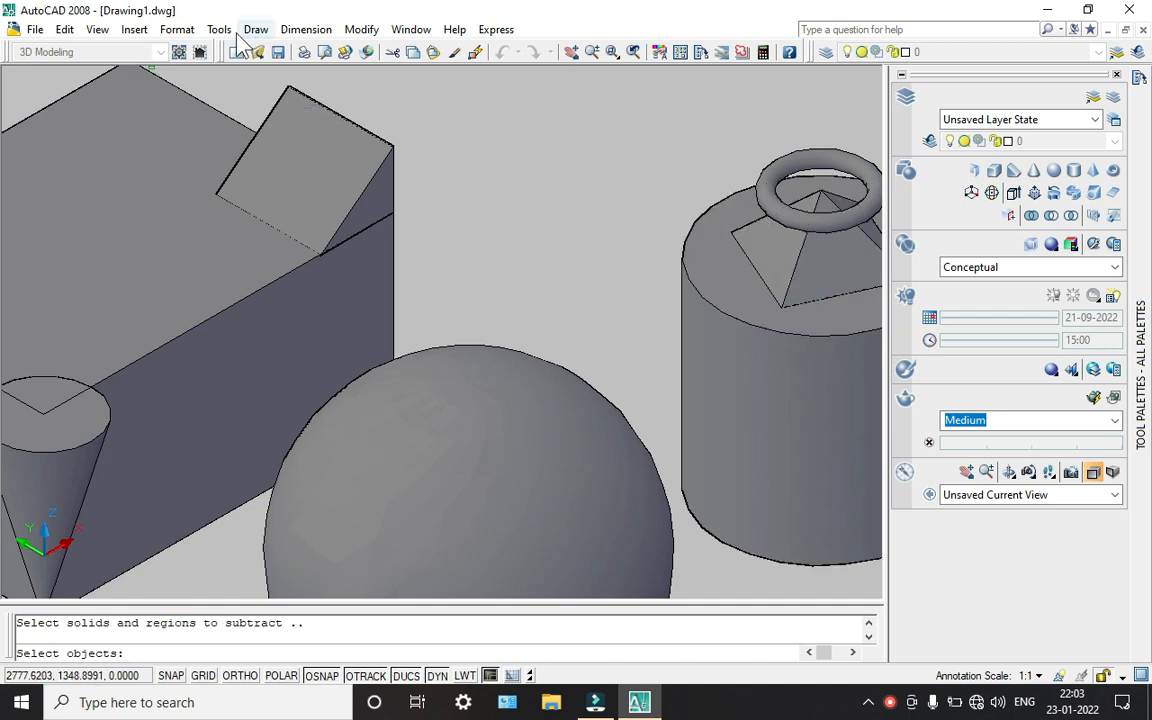
# Step: Apply the 2D Wireframe visual style to the model
pyautogui.click(97, 29)
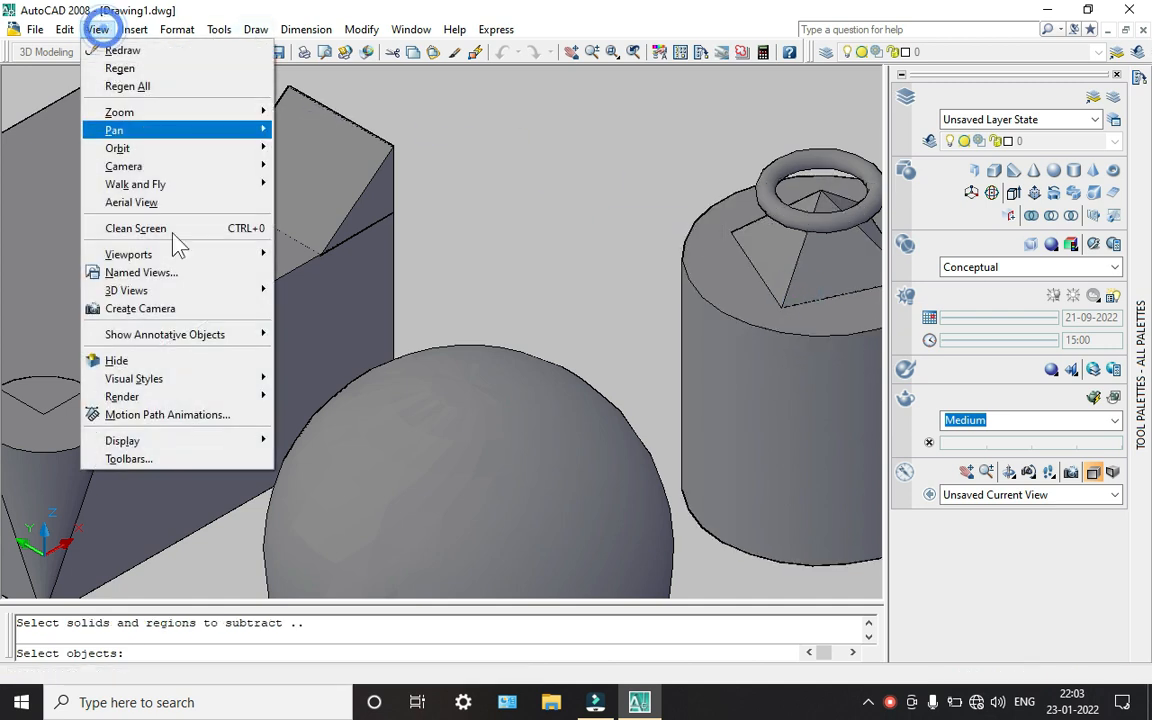
pyautogui.click(215, 287)
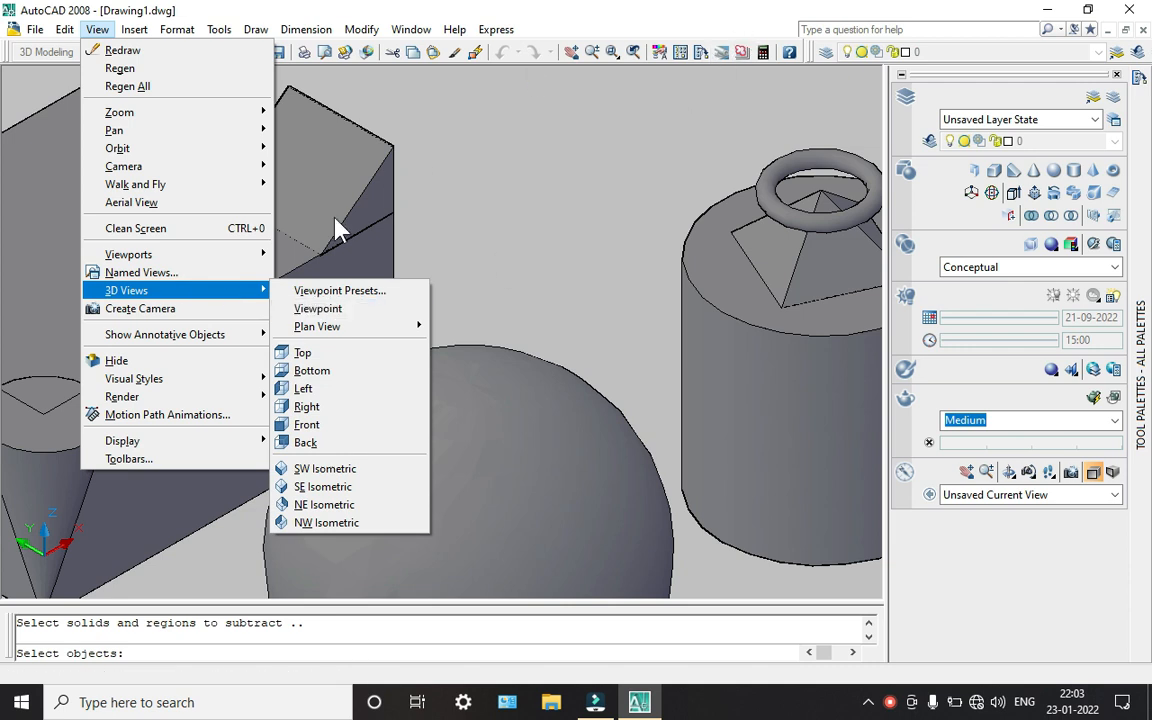
pyautogui.click(249, 378)
pyautogui.click(323, 375)
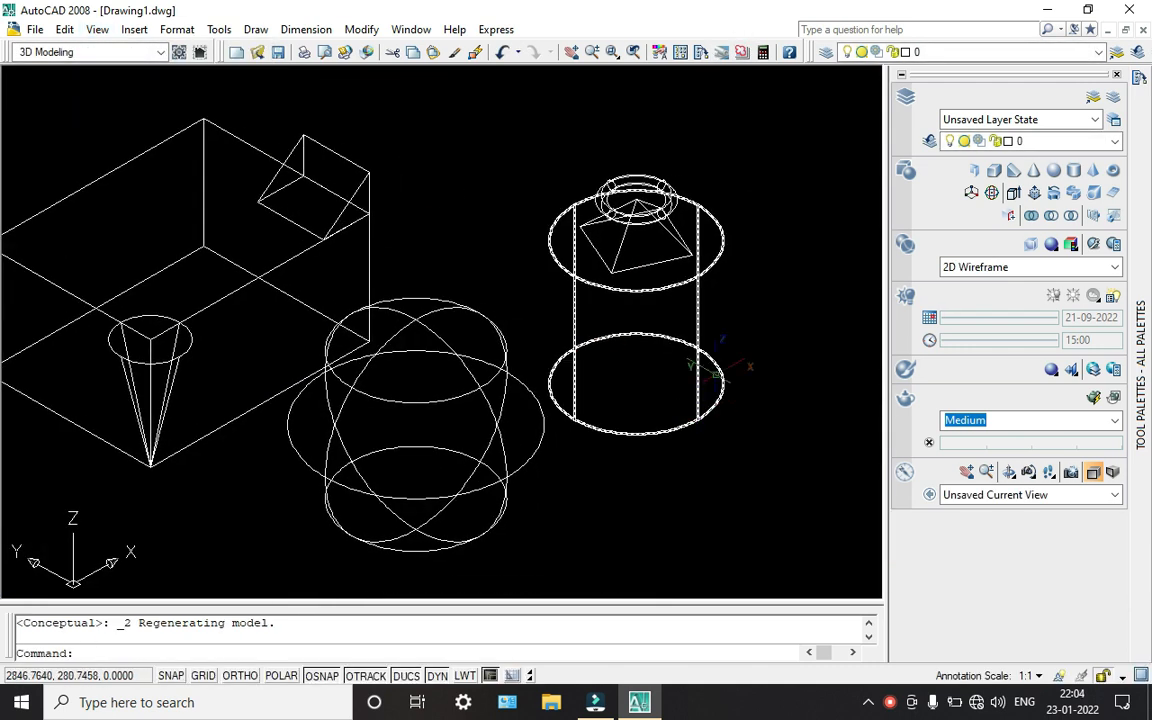
pyautogui.scroll(5, 88, 340)
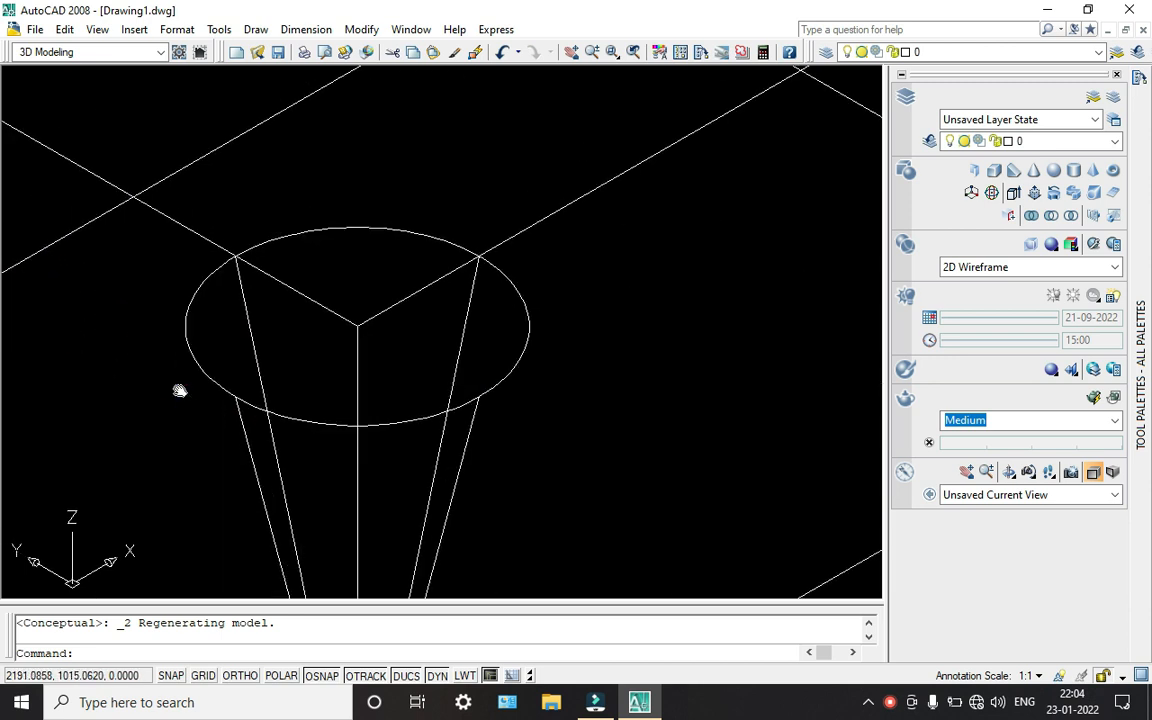
# Step: Try to subtract the cone from the box with the Subtract command
pyautogui.click(1053, 216)
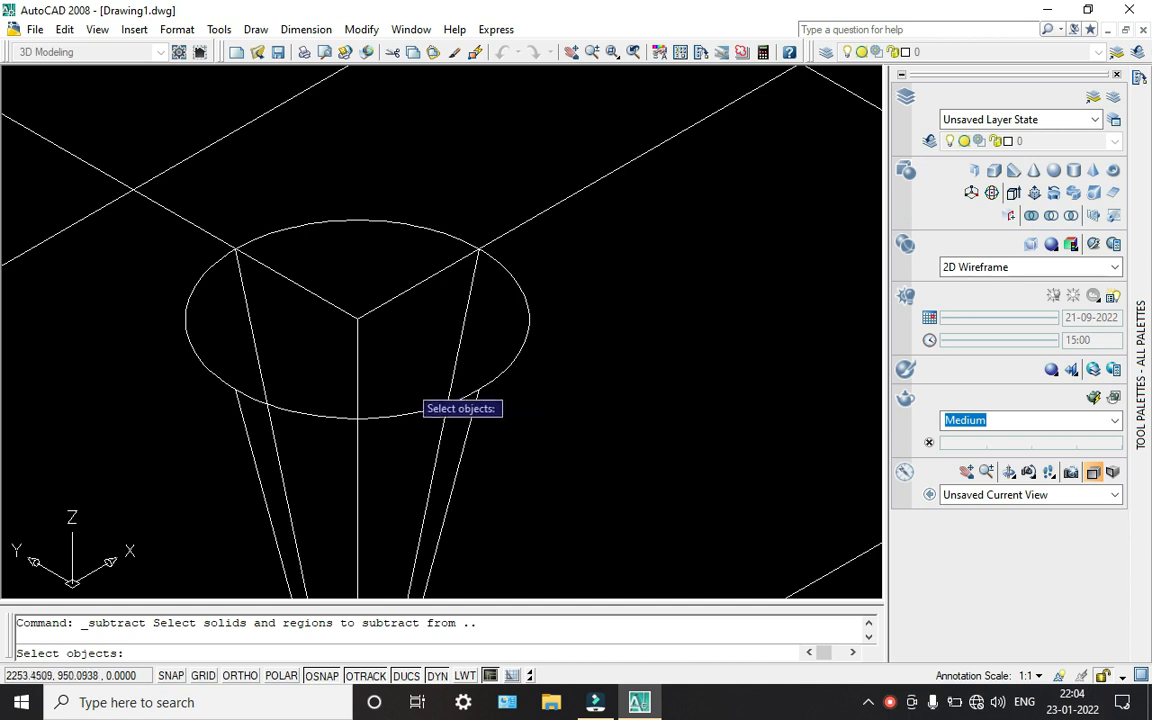
pyautogui.click(381, 305)
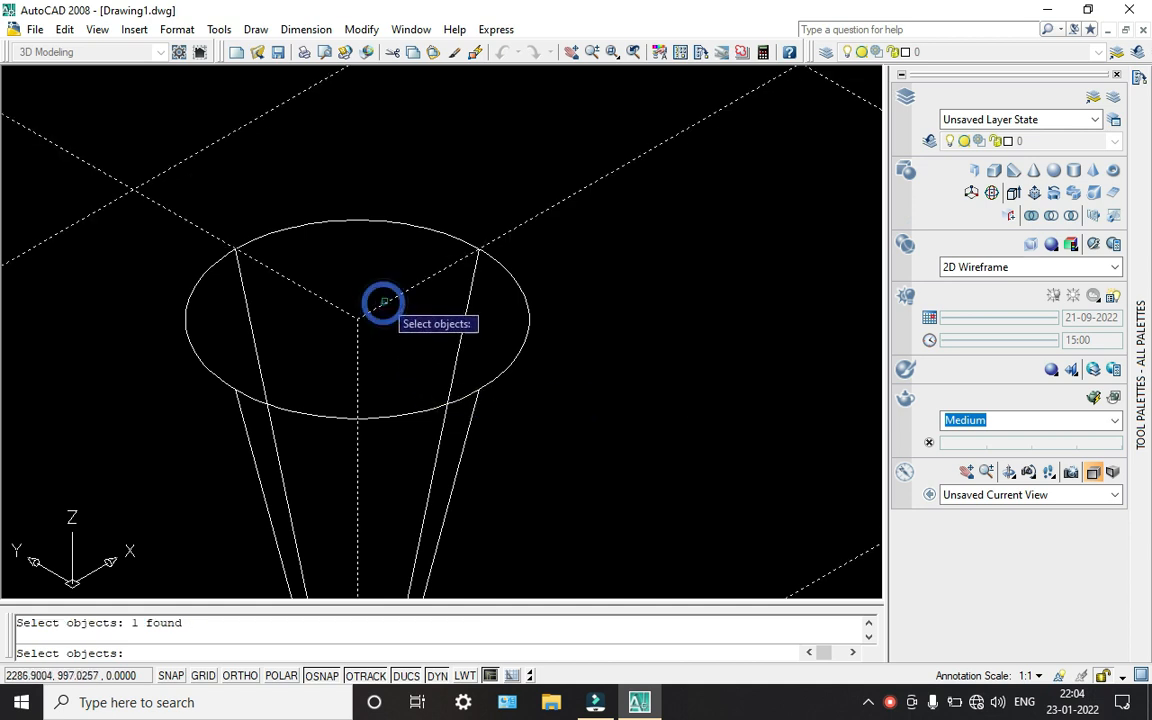
pyautogui.click(426, 228)
pyautogui.press('Return')
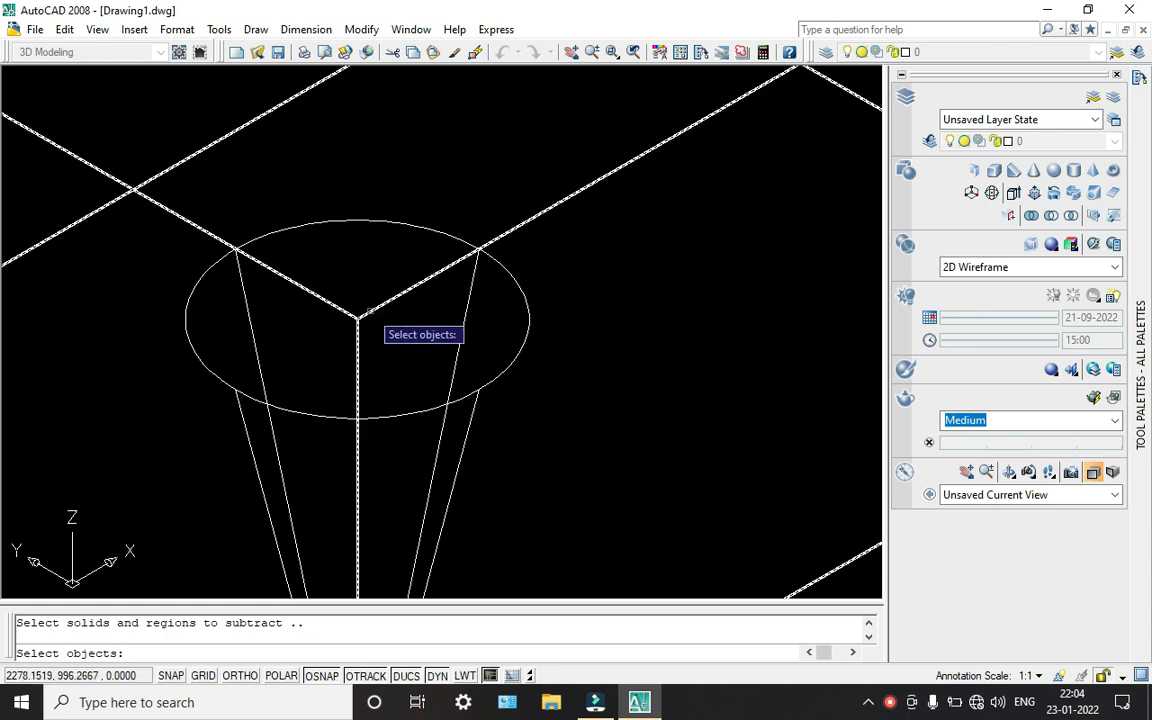
pyautogui.click(442, 409)
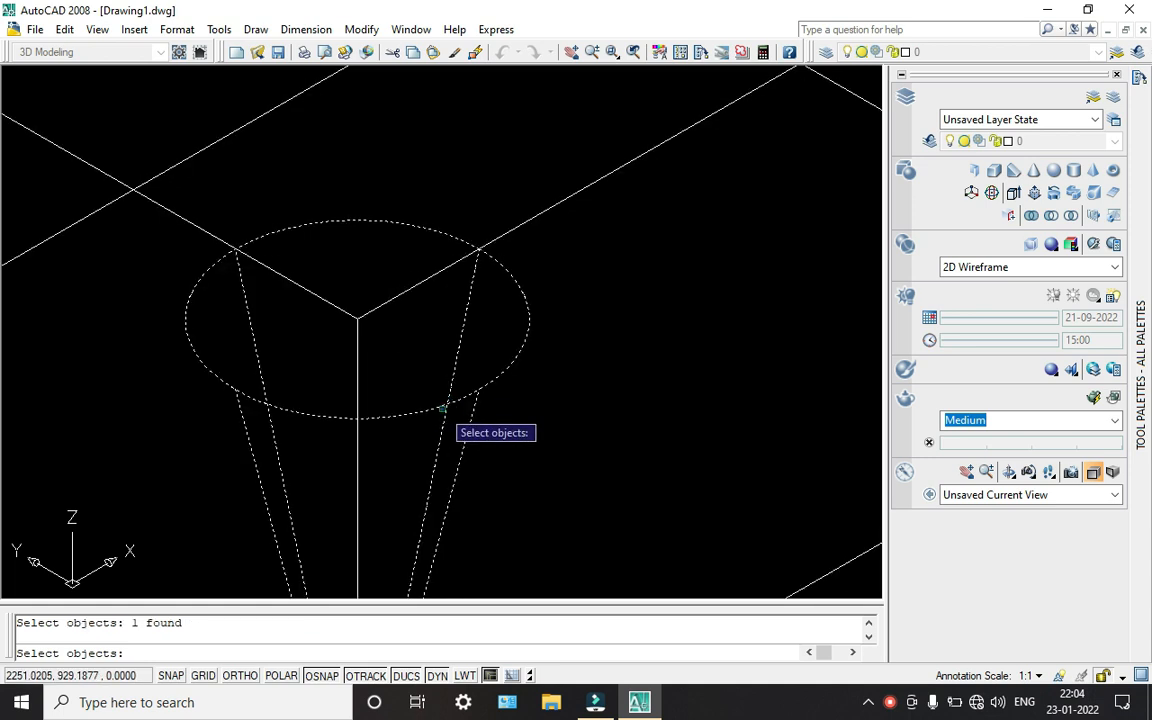
pyautogui.click(398, 298)
pyautogui.press('Return')
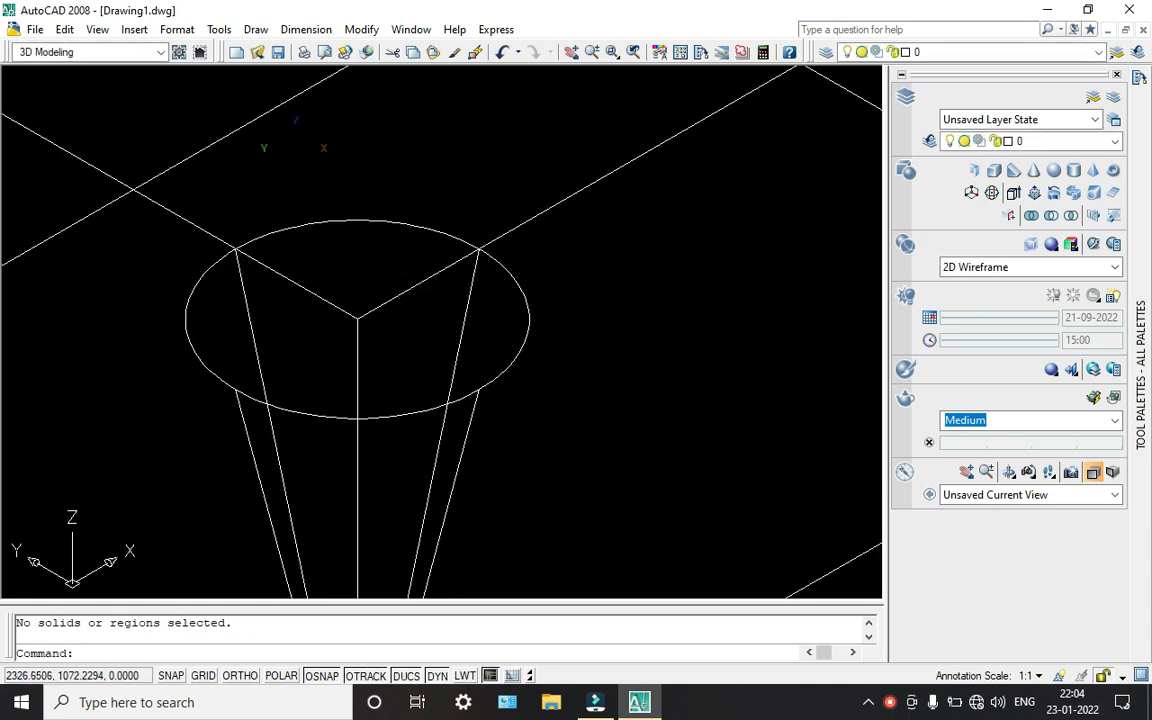
# Step: Apply the Conceptual visual style to the model
pyautogui.scroll(-5, 294, 140)
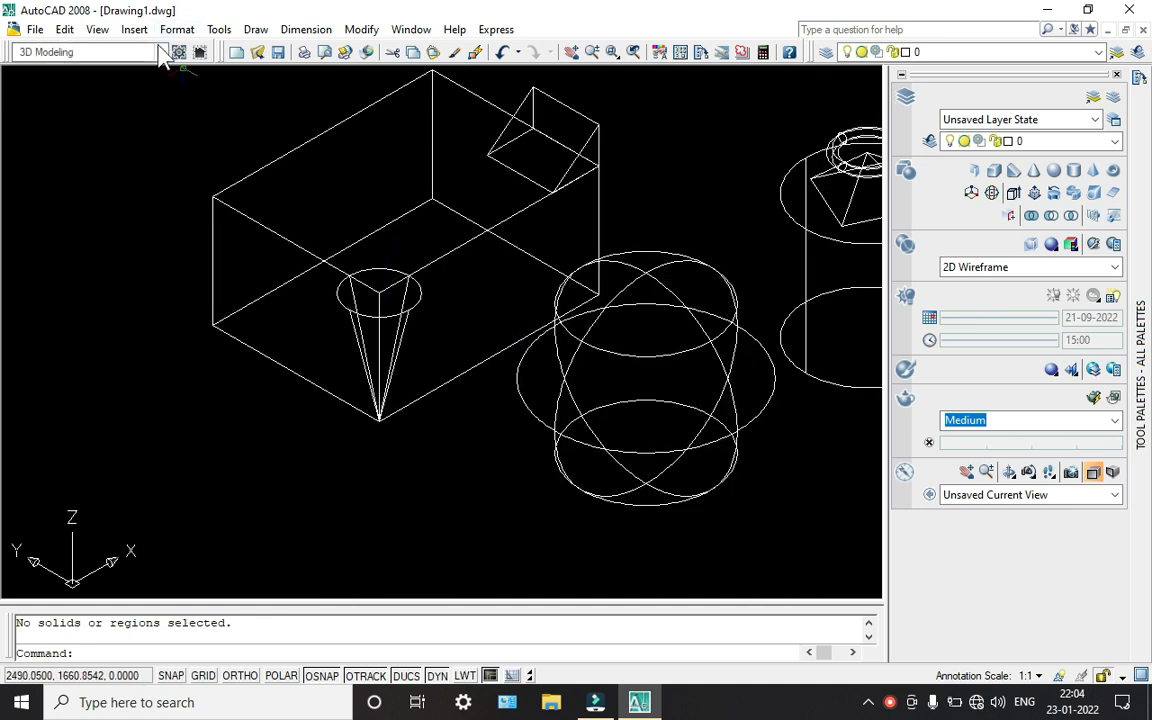
pyautogui.click(97, 29)
pyautogui.moveTo(178, 385)
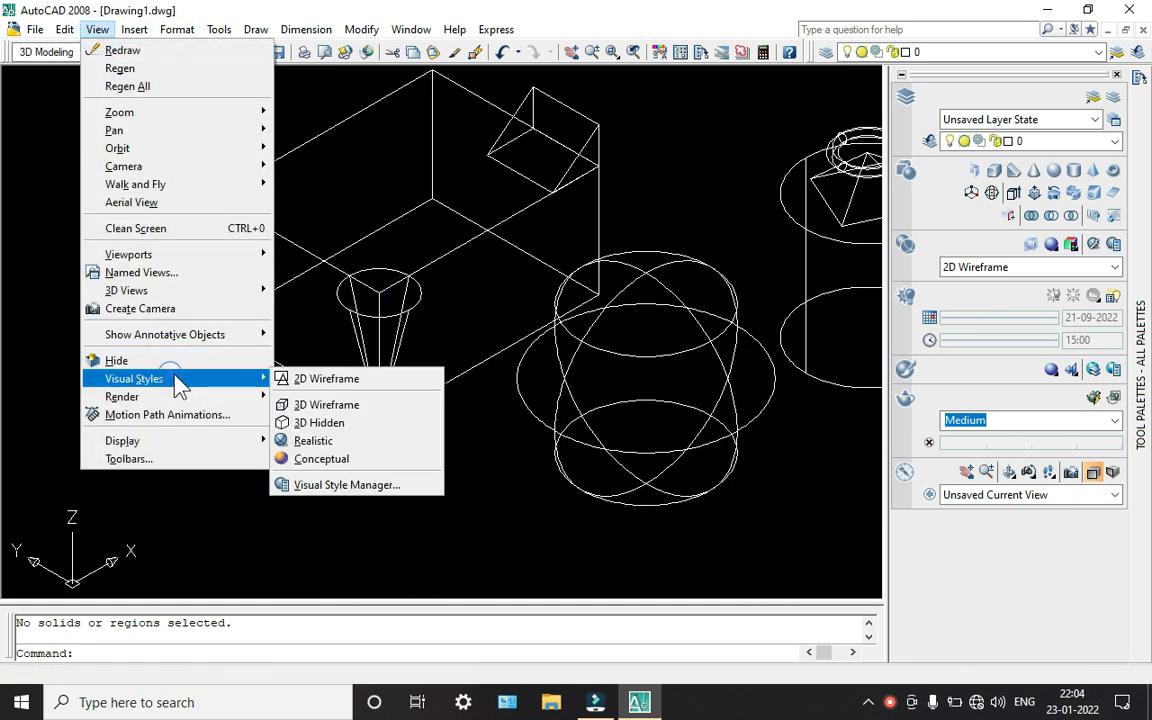
pyautogui.click(330, 460)
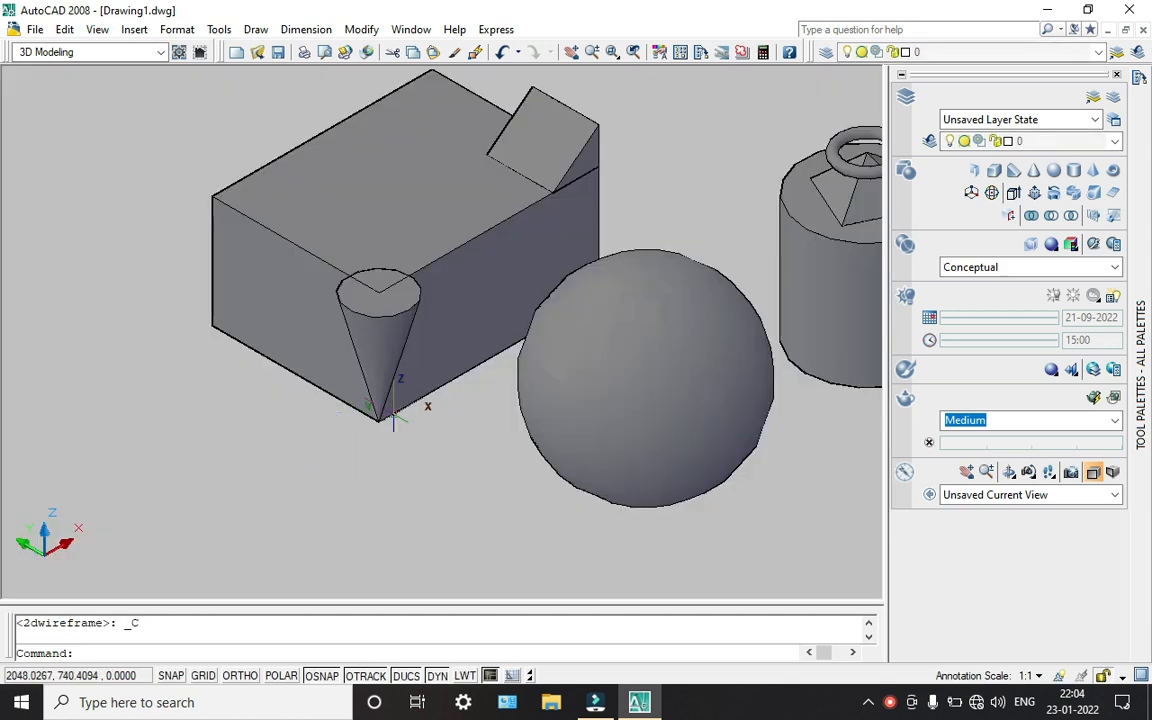
pyautogui.scroll(5, 352, 268)
pyautogui.scroll(-5, 347, 484)
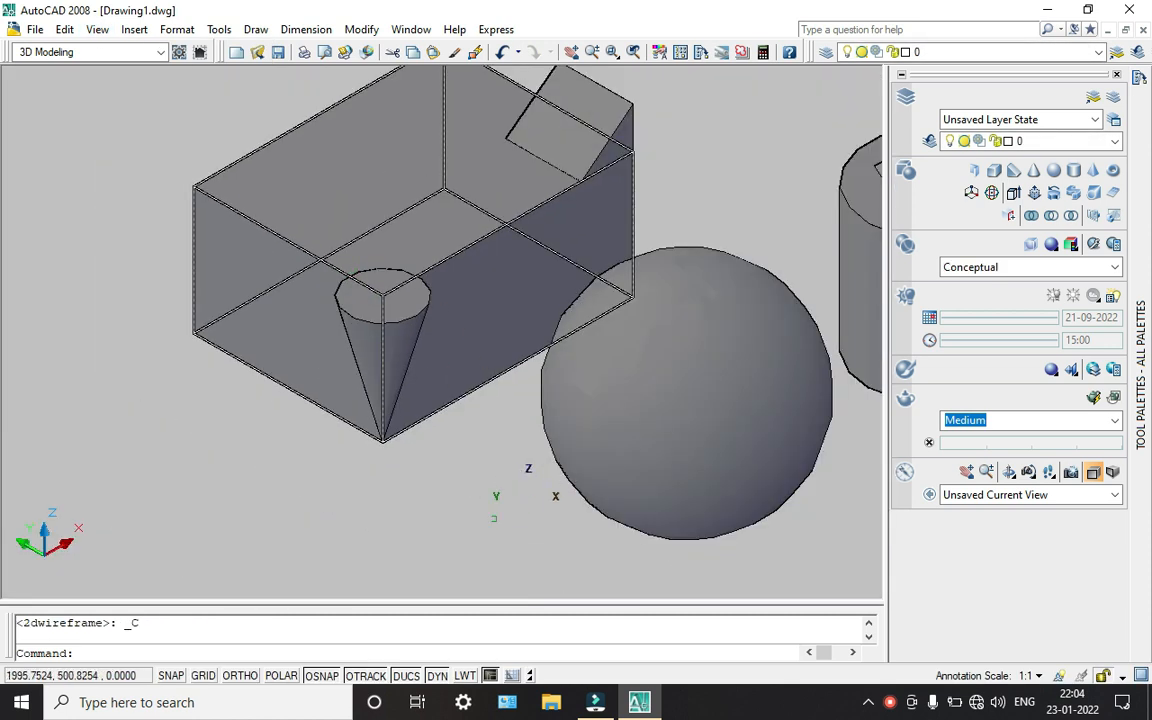
pyautogui.click(421, 531)
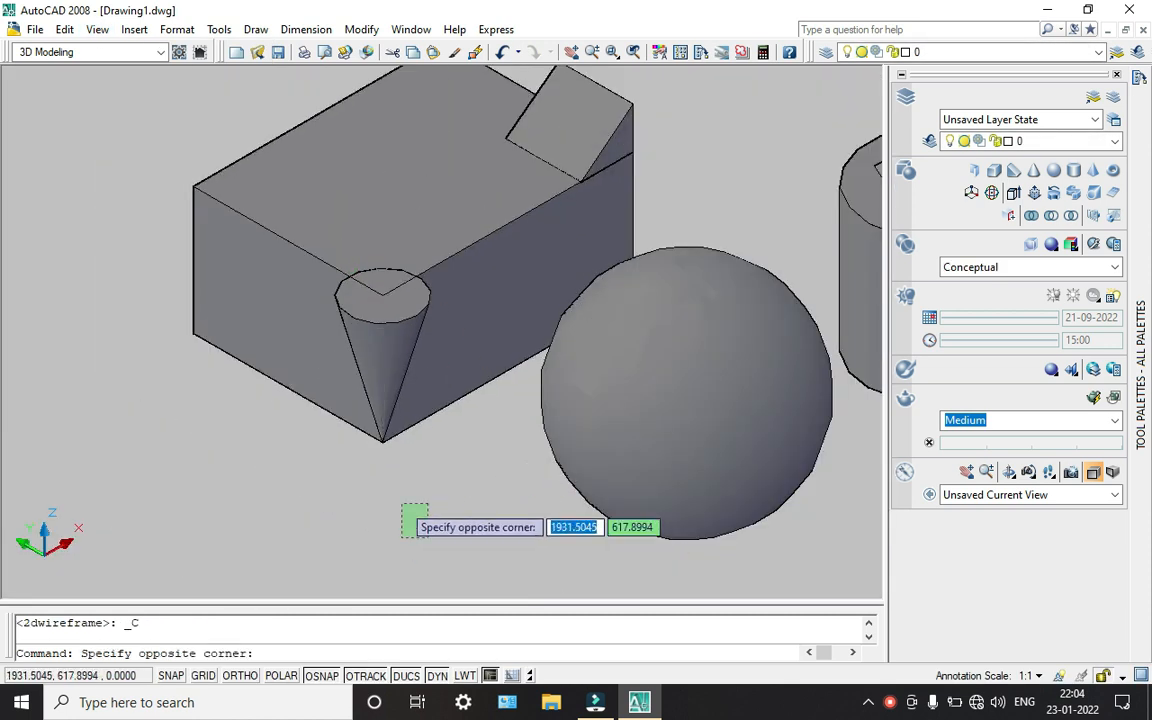
pyautogui.press('Escape')
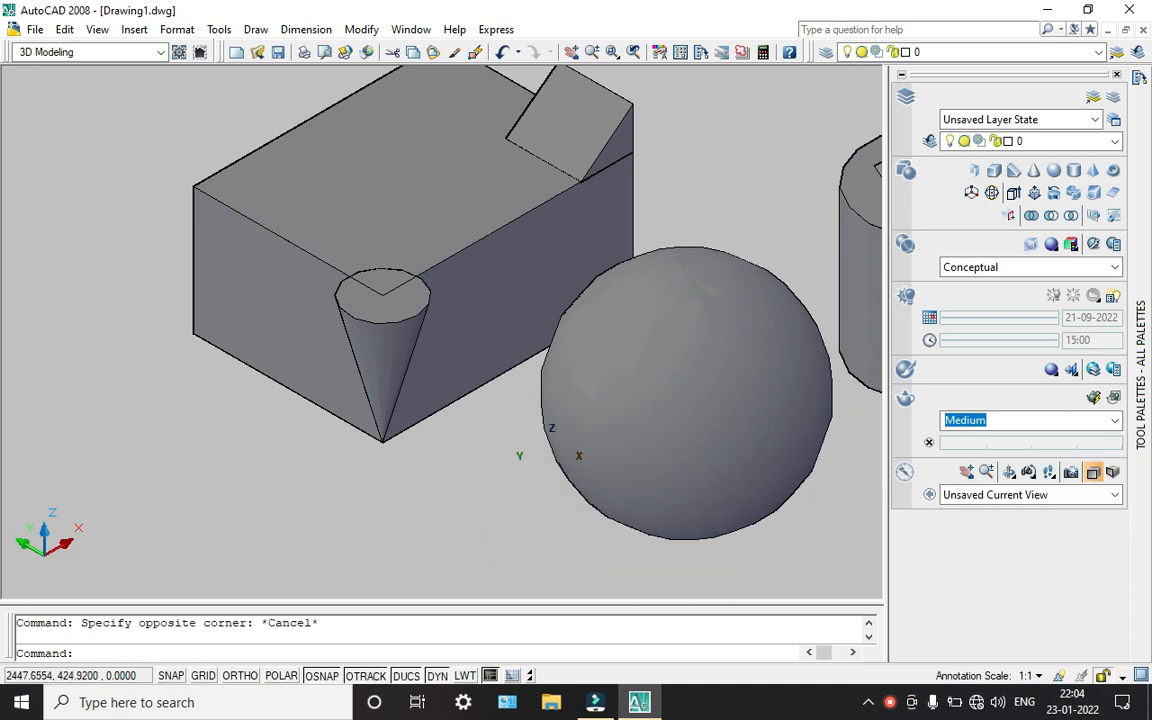
# Step: Close the Tool Palettes window
pyautogui.moveTo(1145, 158)
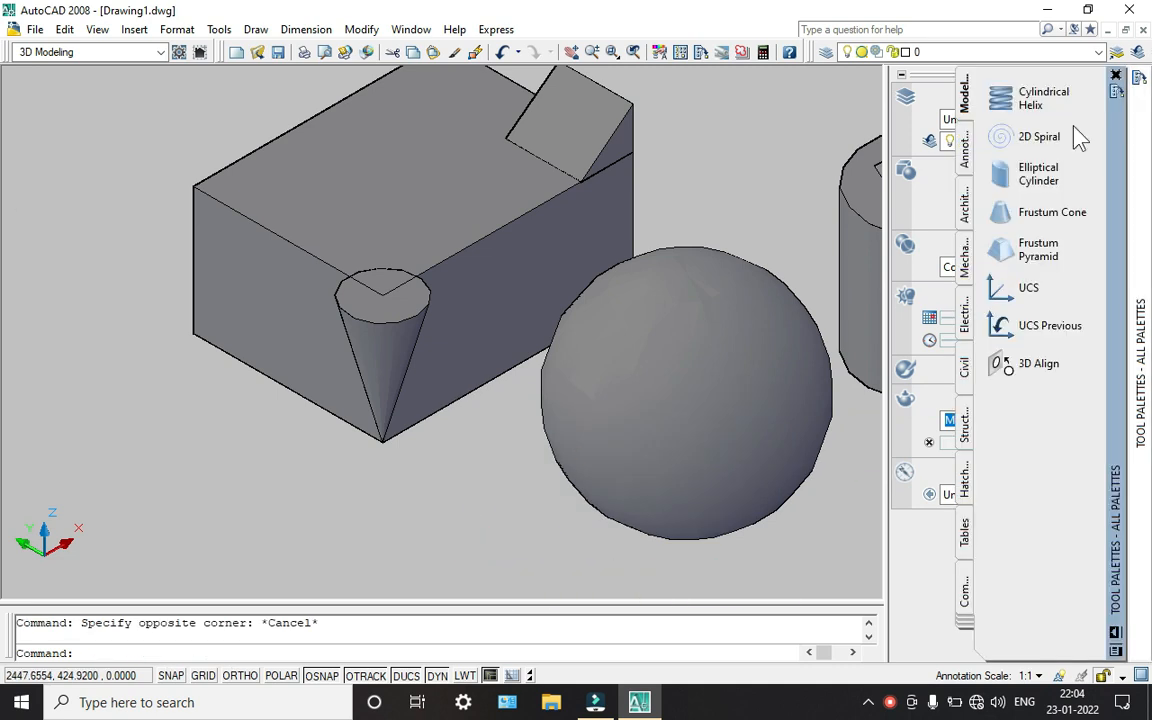
pyautogui.click(1114, 75)
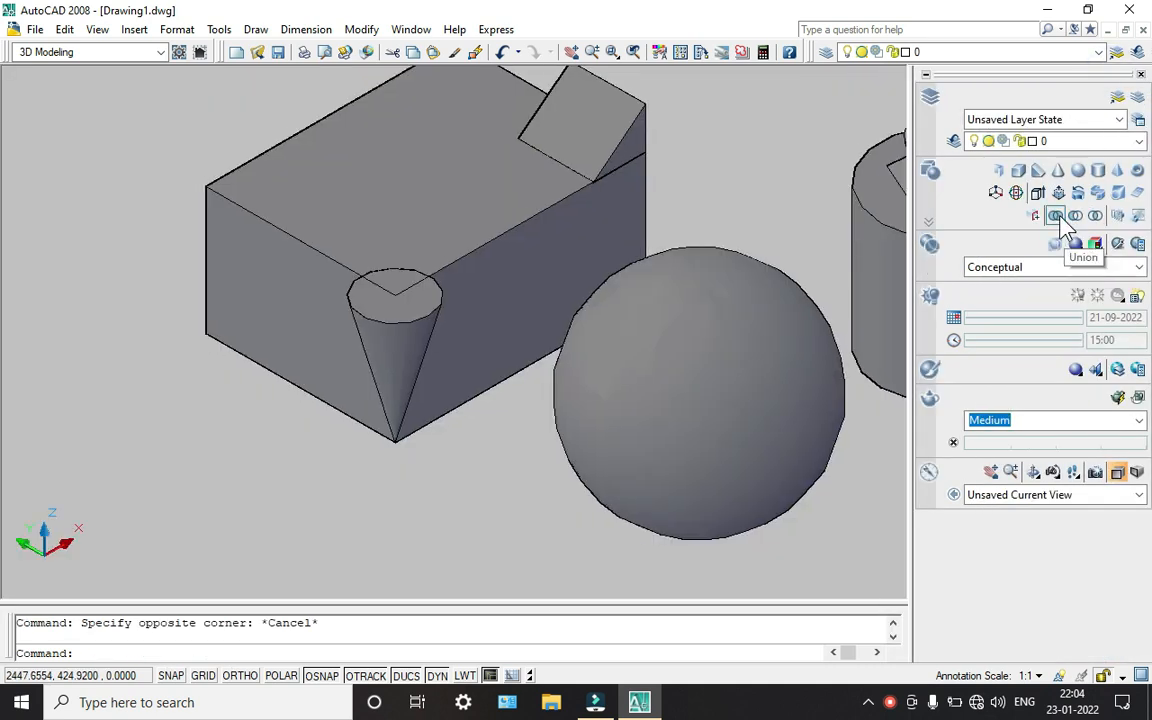
# Step: Union the box and the cone at its front corner into one solid
pyautogui.click(1057, 216)
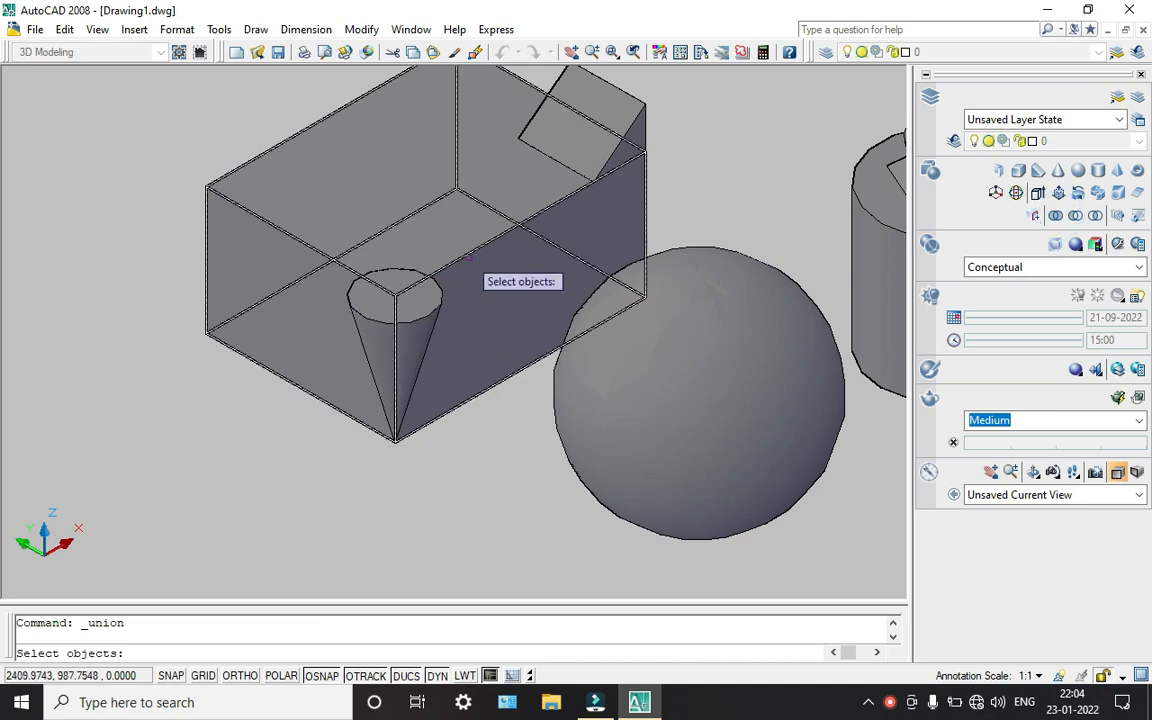
pyautogui.click(432, 258)
pyautogui.click(413, 312)
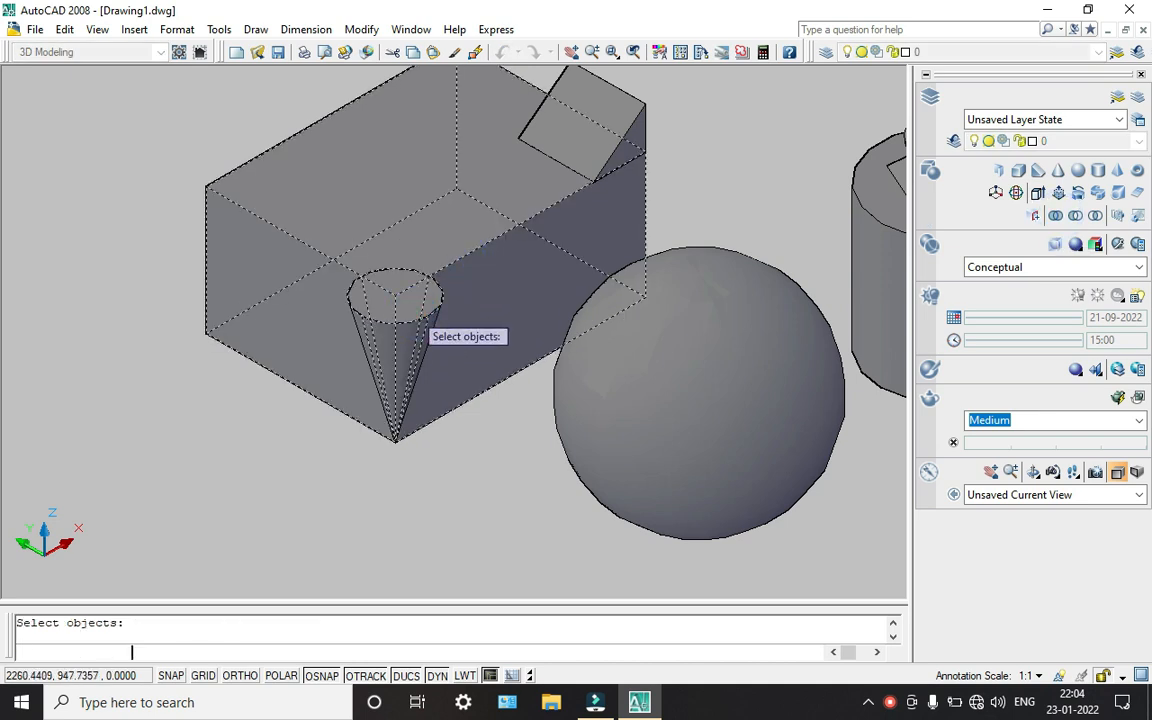
pyautogui.press('Return')
pyautogui.click(396, 584)
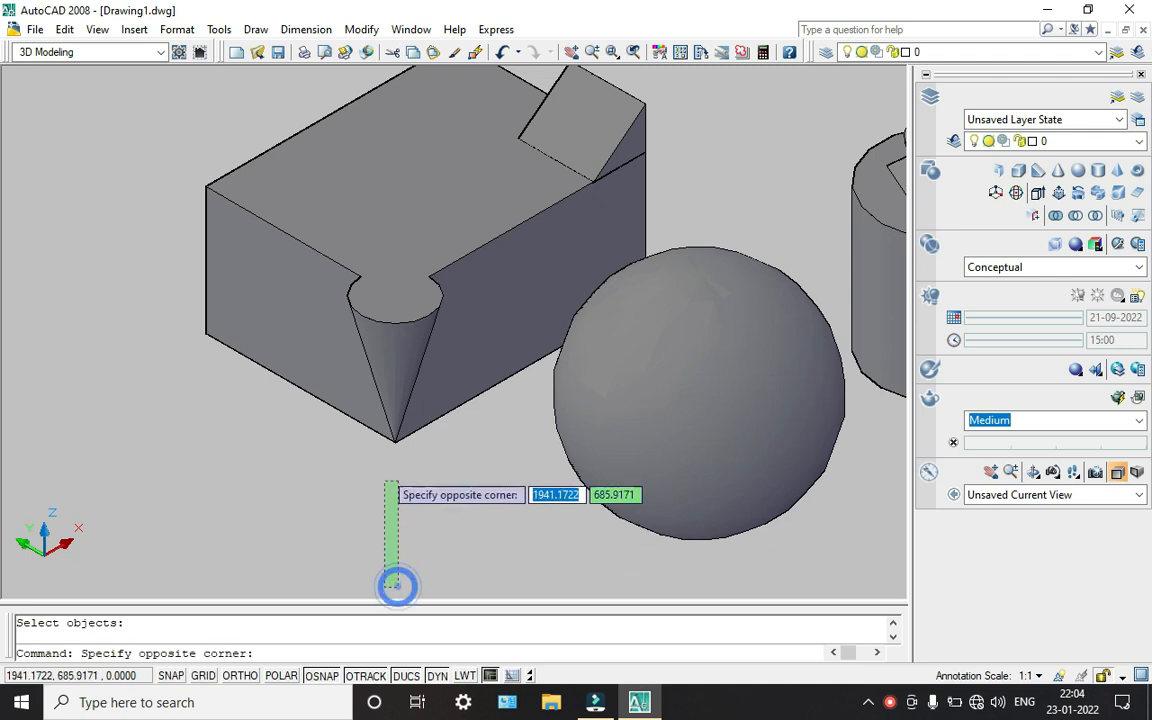
pyautogui.click(396, 486)
pyautogui.scroll(5, 355, 290)
pyautogui.scroll(2, 357, 289)
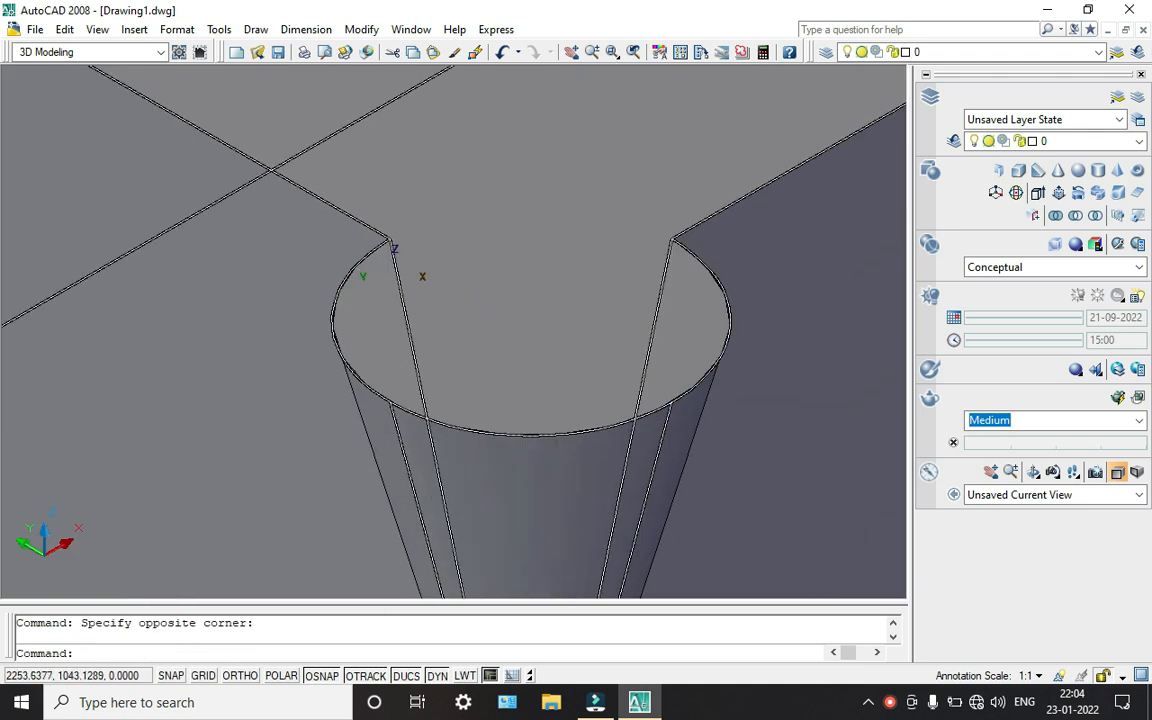
pyautogui.scroll(-4, 421, 372)
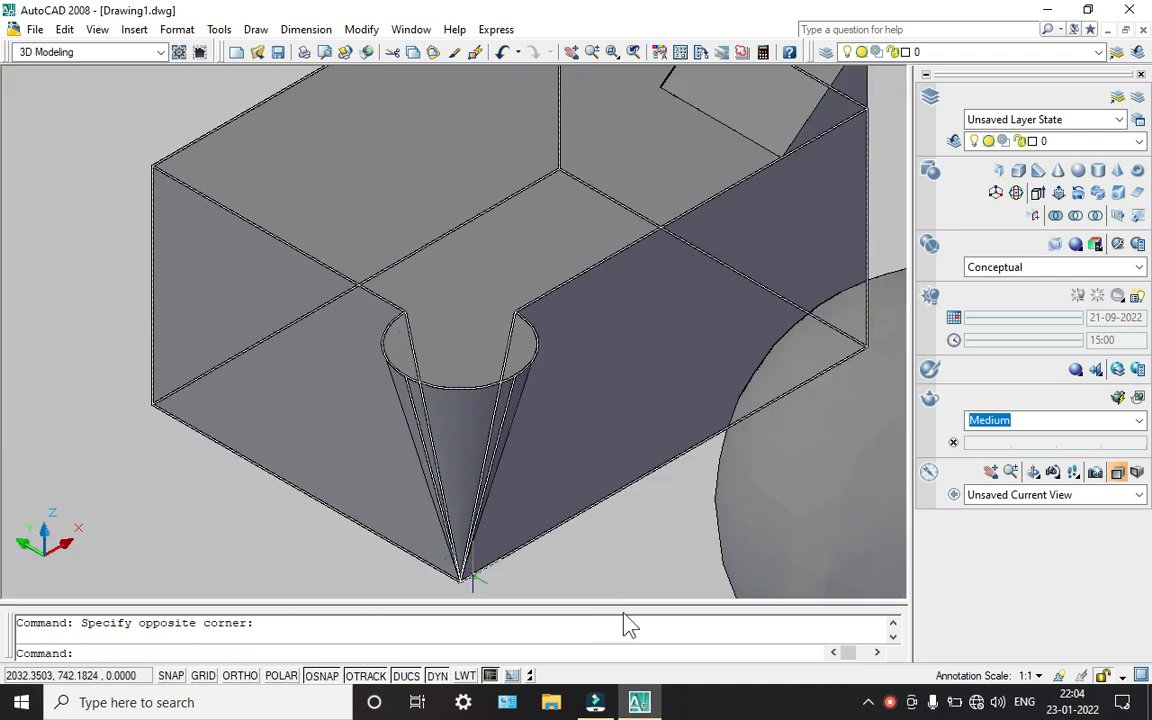
pyautogui.click(624, 537)
pyautogui.click(624, 539)
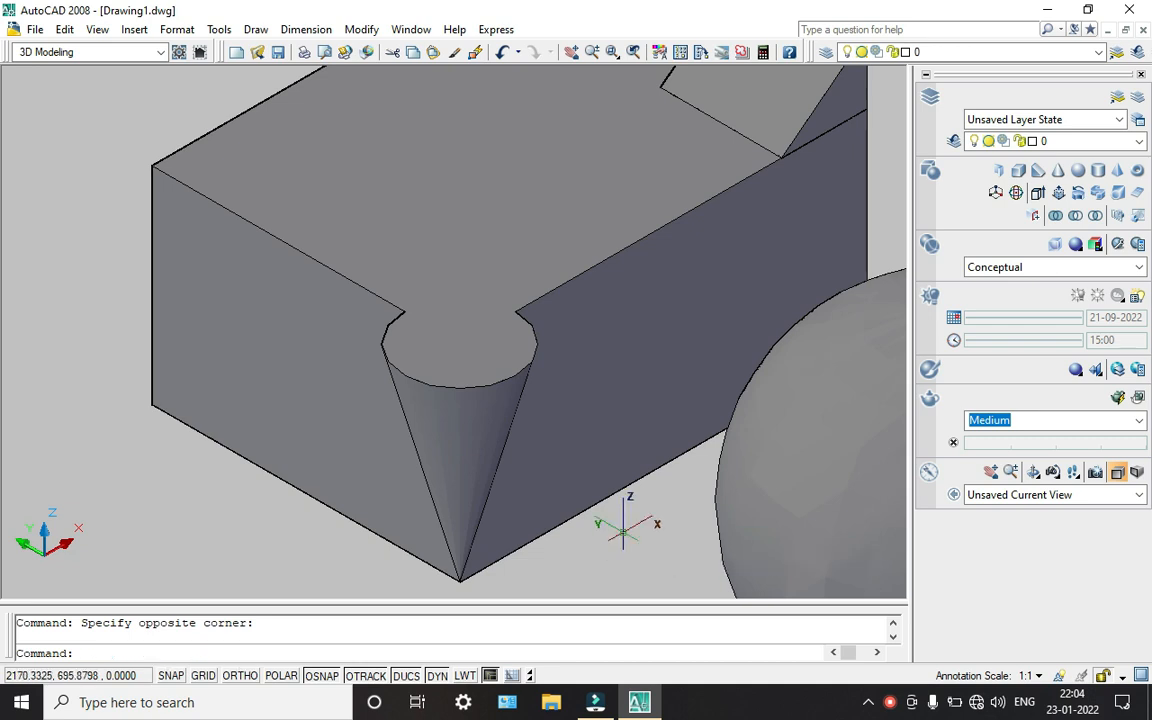
pyautogui.scroll(-4, 445, 468)
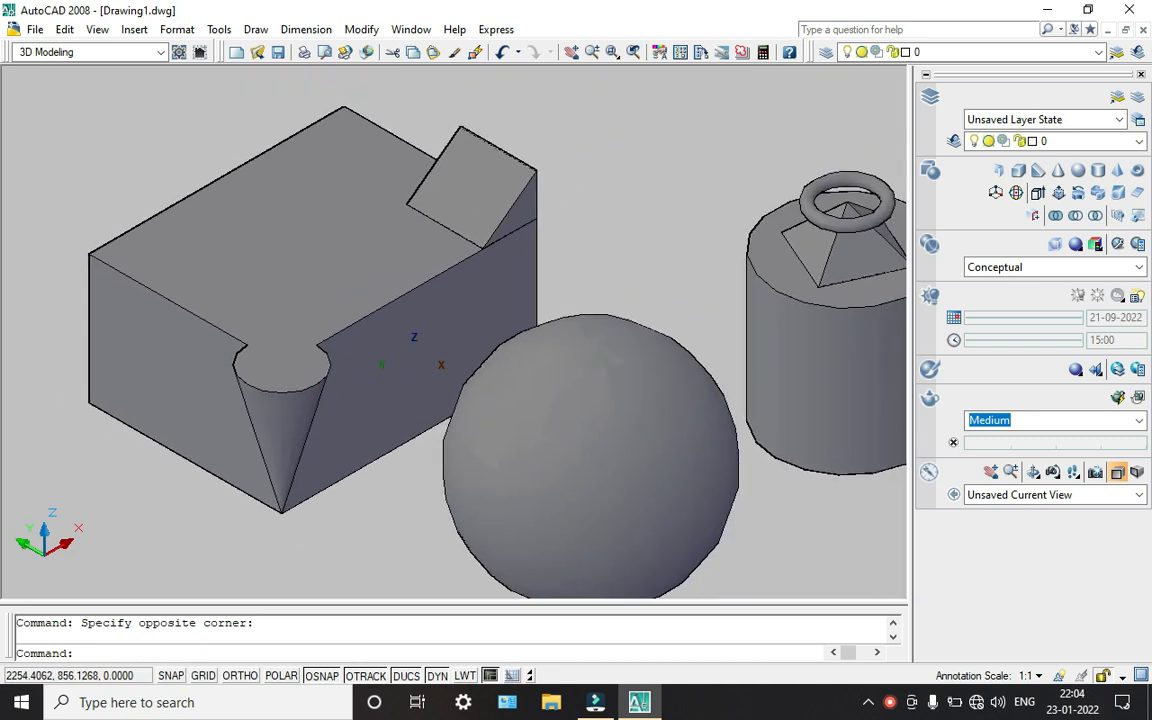
# Step: Try to intersect the combined box-and-cone solid with the wedge on top of it
pyautogui.click(1104, 223)
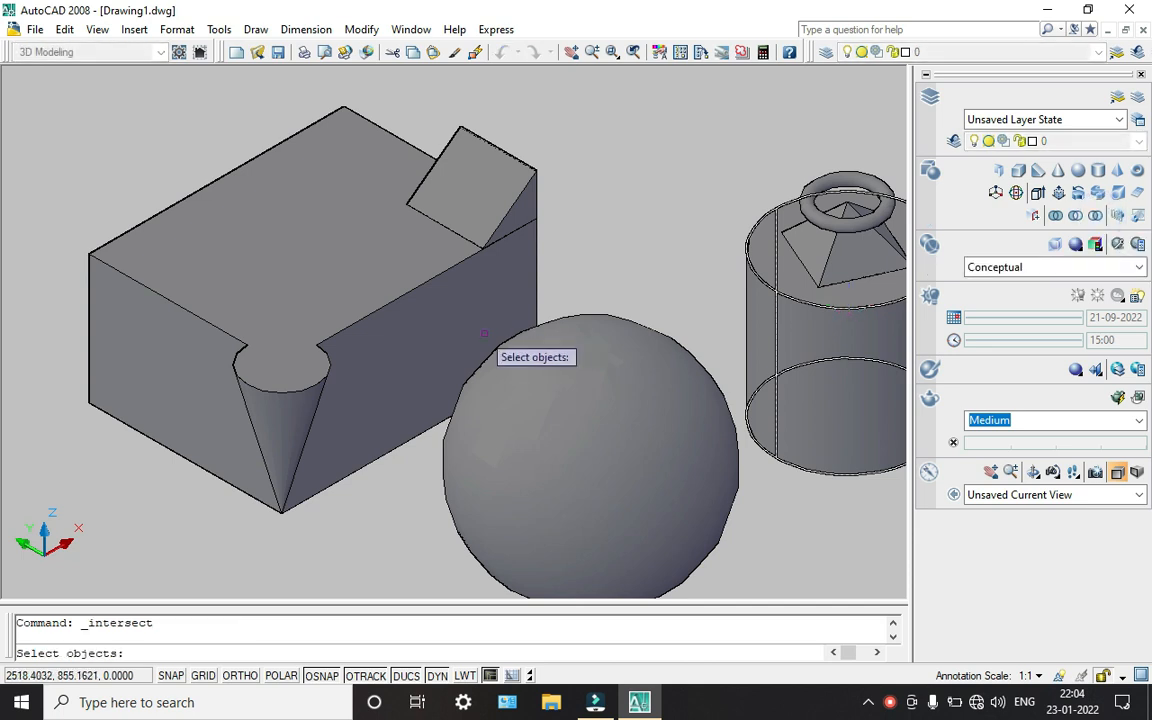
pyautogui.click(430, 269)
pyautogui.click(471, 207)
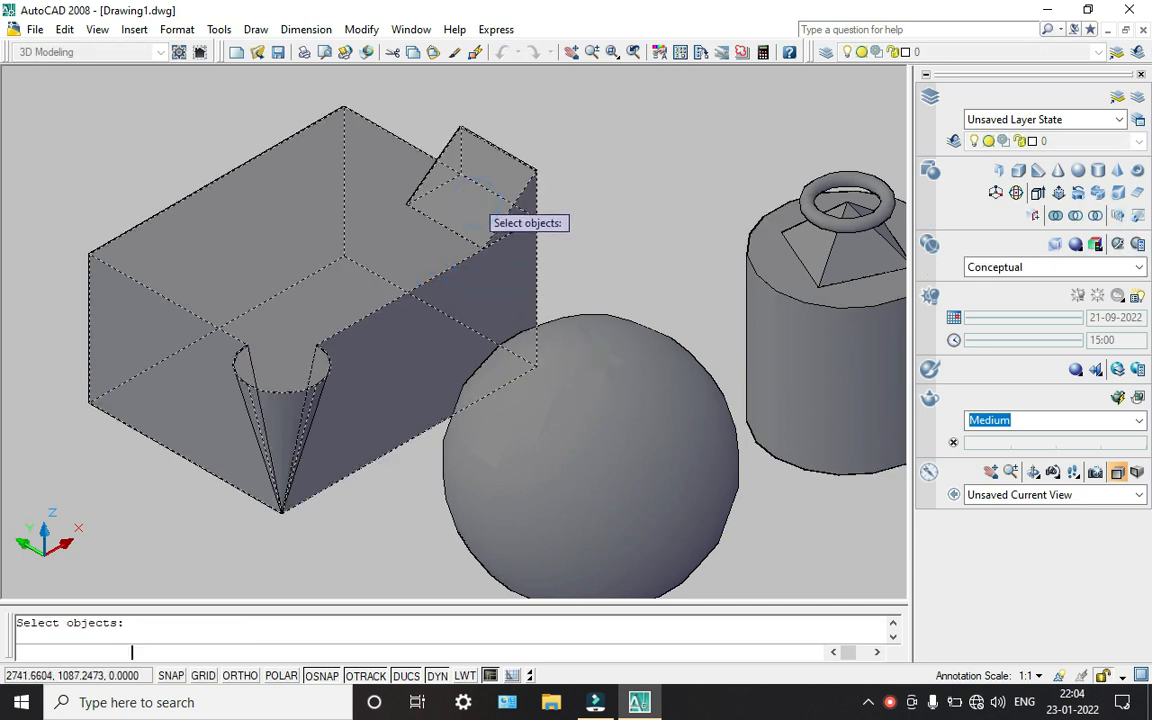
pyautogui.press('Return')
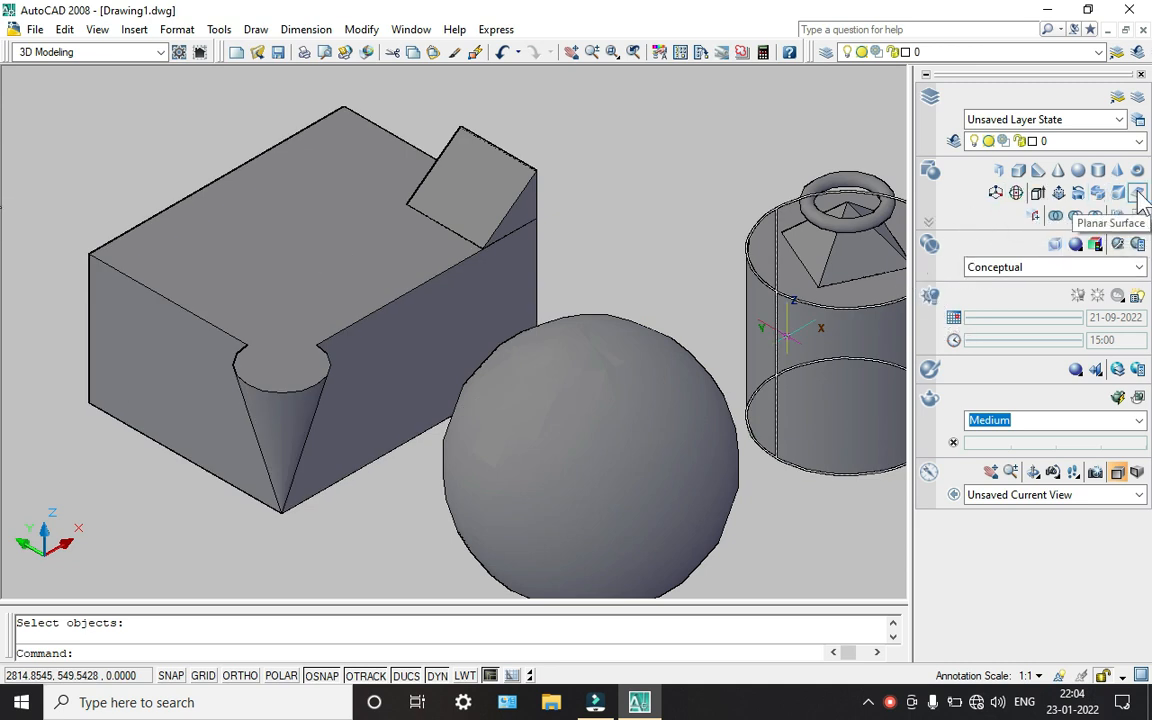
pyautogui.scroll(-2, 489, 286)
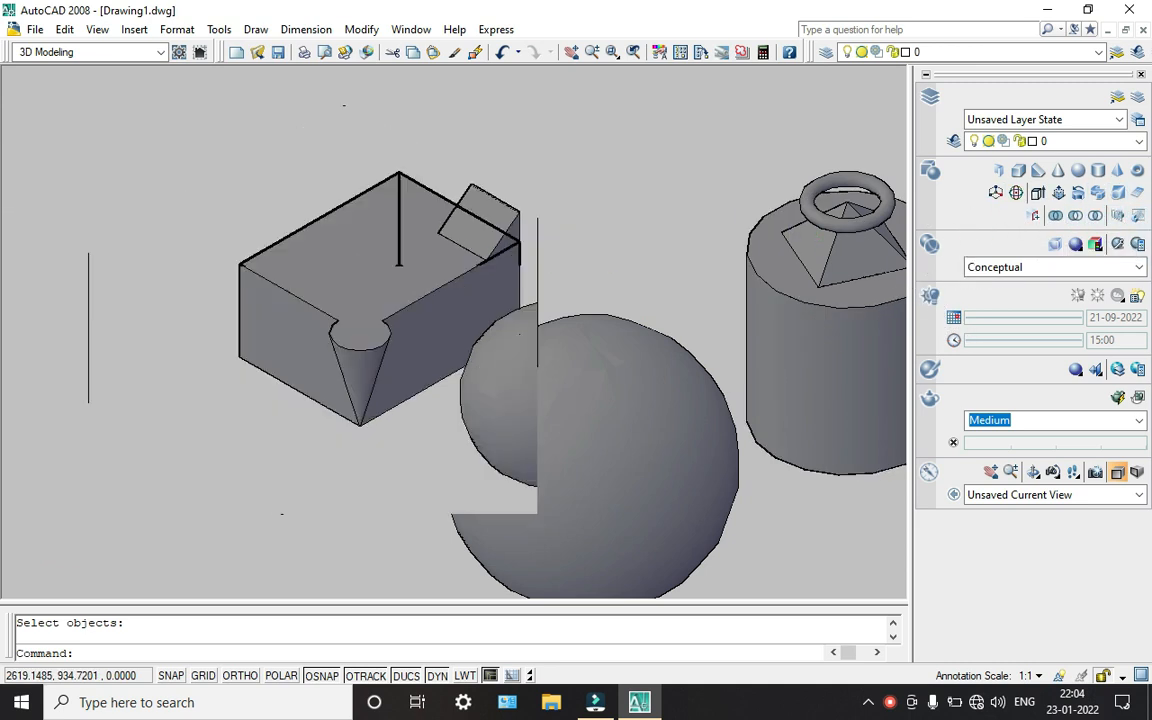
pyautogui.click(889, 702)
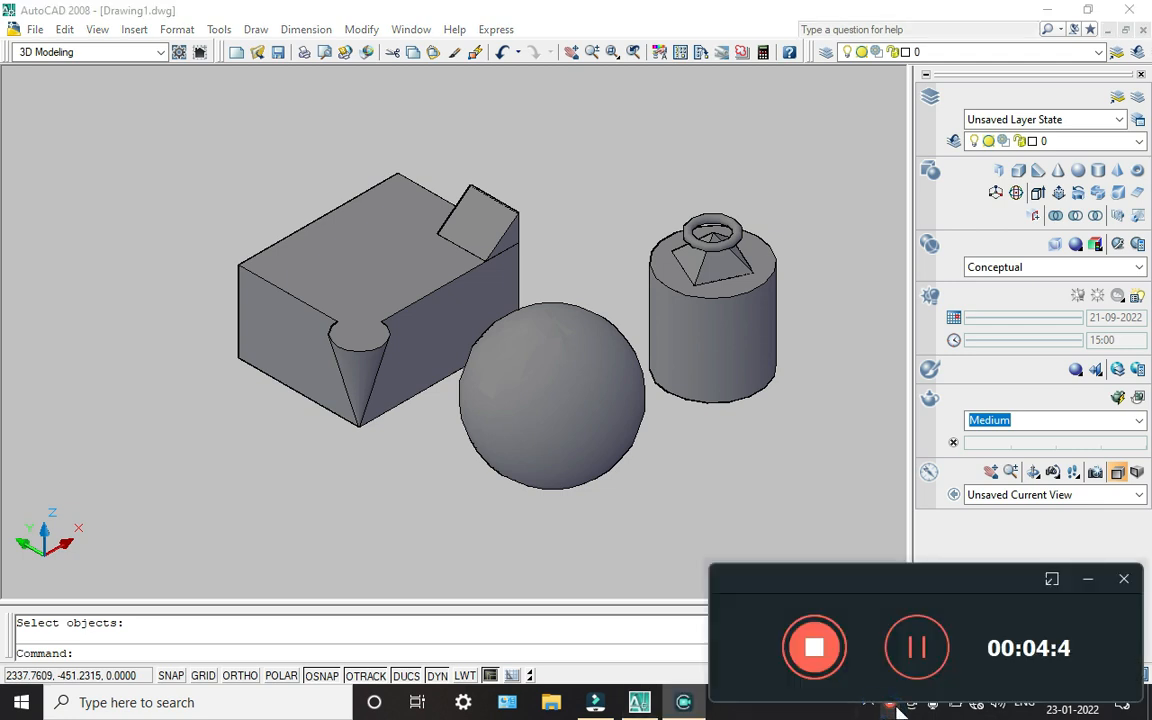
pyautogui.click(1089, 579)
pyautogui.scroll(-2, 548, 398)
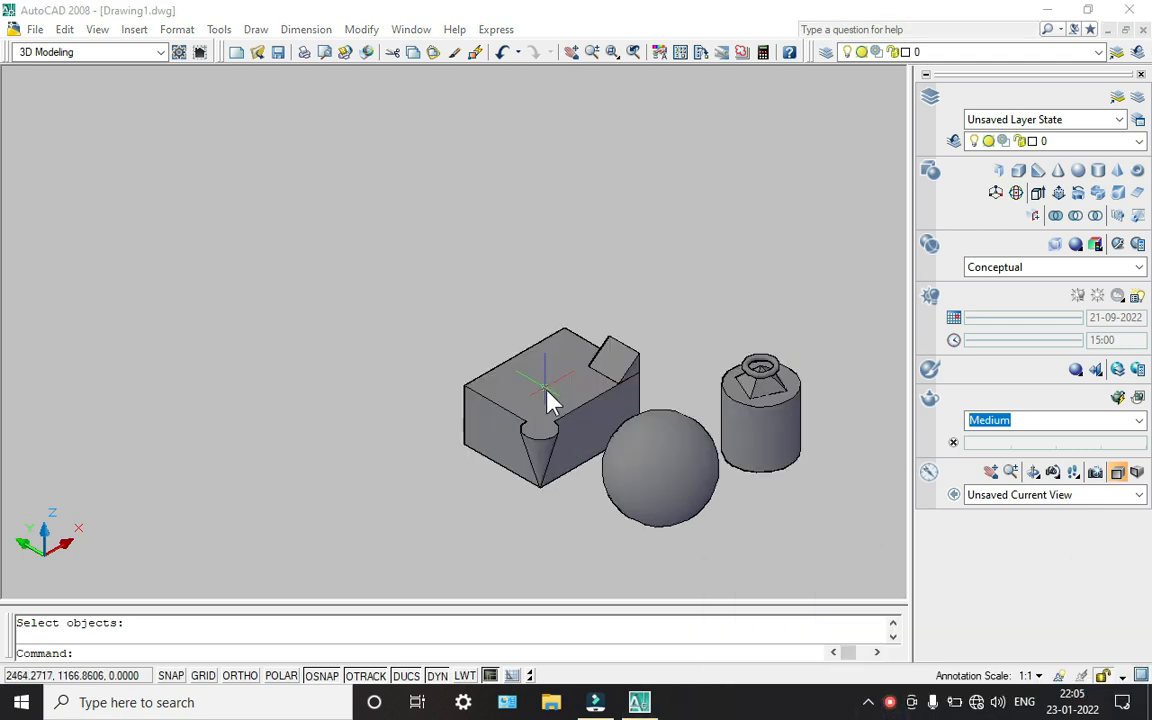
# Step: Switch the model's visual style from Conceptual to 2D Wireframe
pyautogui.click(97, 29)
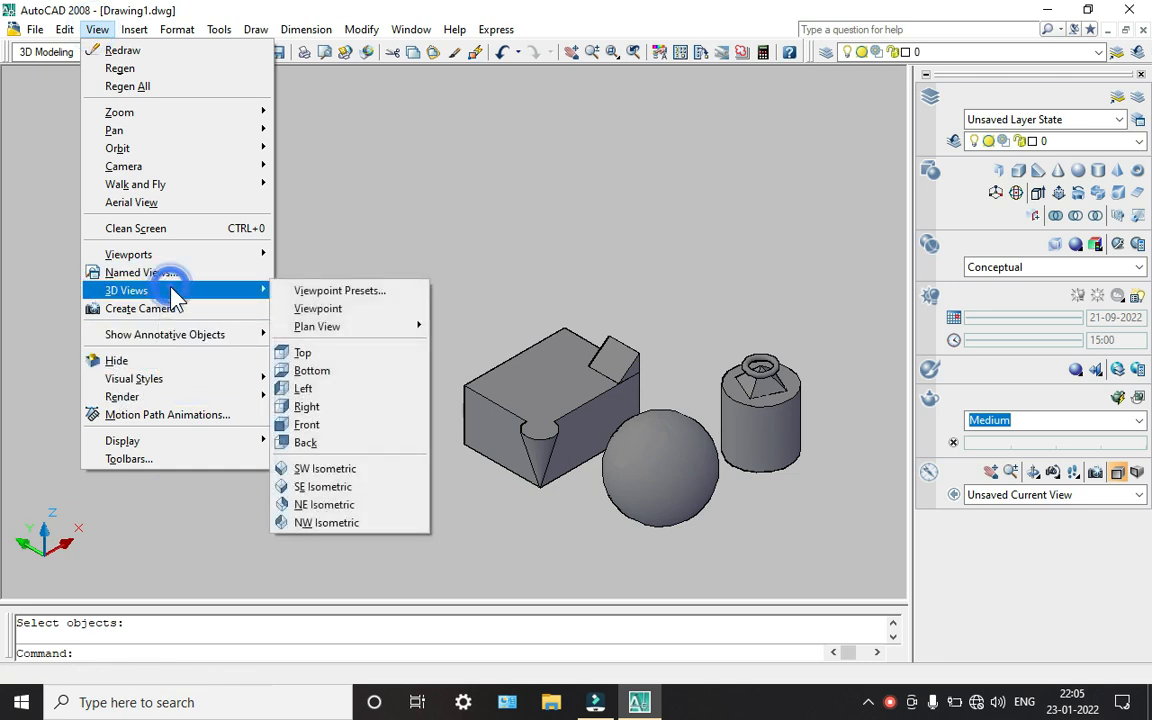
pyautogui.moveTo(170, 379)
pyautogui.click(309, 378)
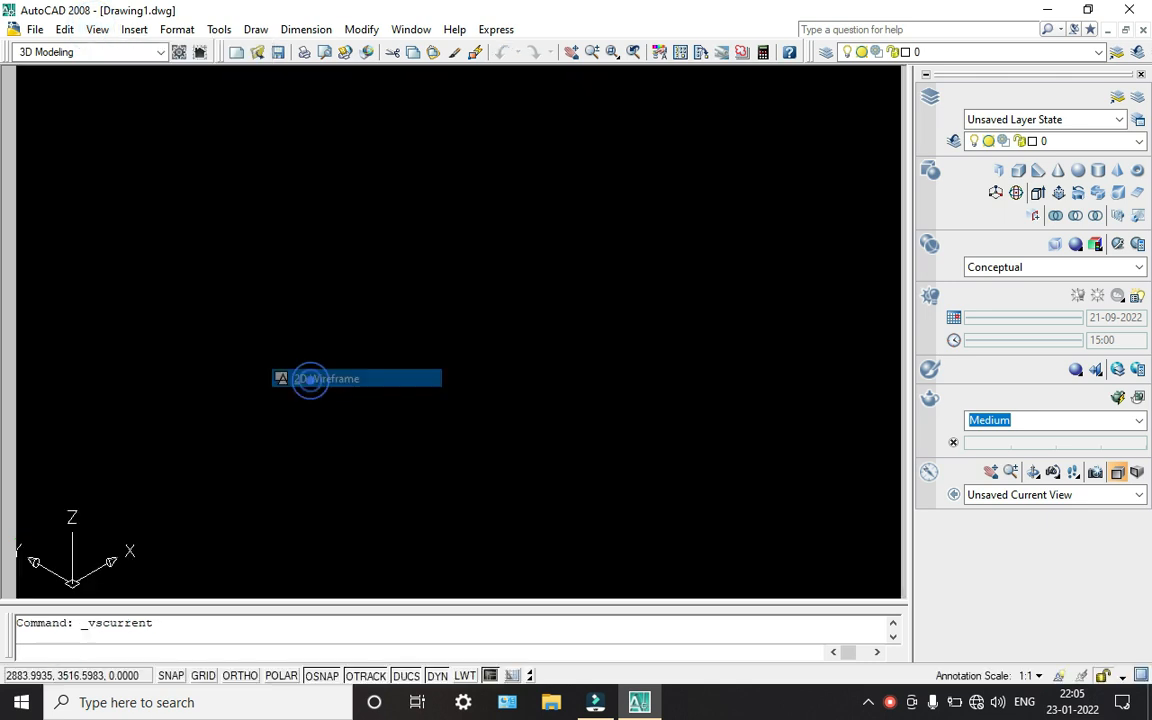
pyautogui.scroll(-4, 608, 447)
pyautogui.moveTo(634, 449); pyautogui.dragTo(366, 387, button='middle')
pyautogui.scroll(9, 352, 374)
pyautogui.scroll(-4, 352, 372)
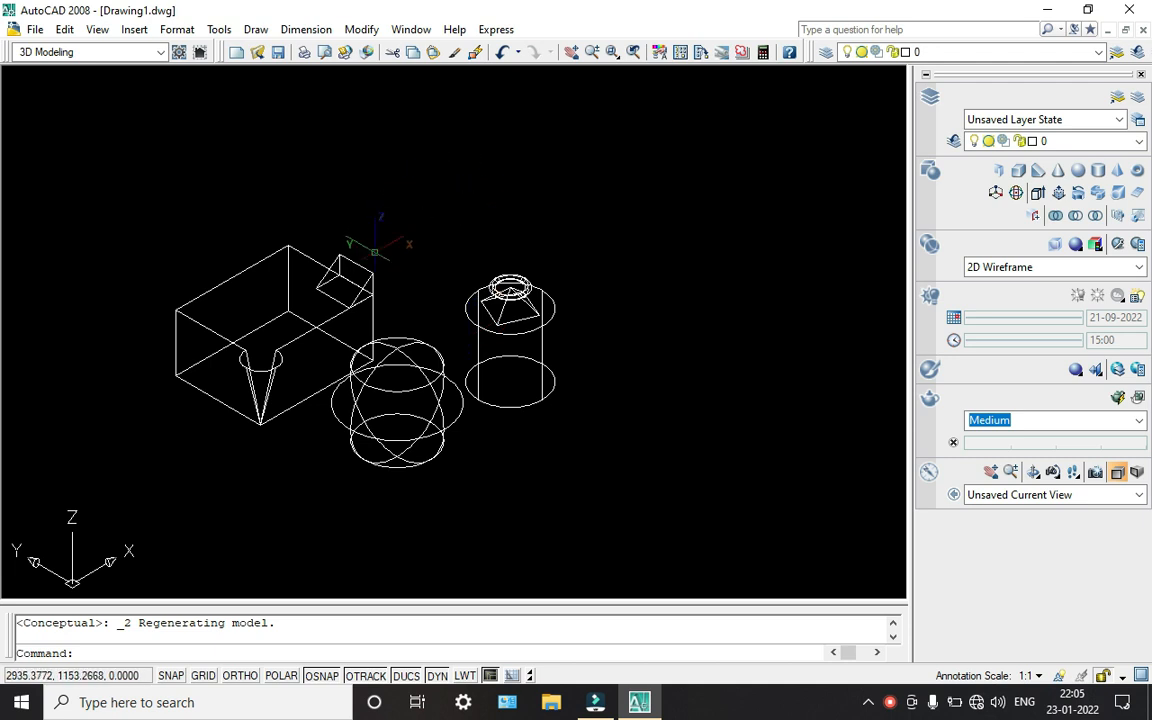
# Step: Dismiss the subobject selection tip and erase all the solids from the drawing
pyautogui.click(172, 221)
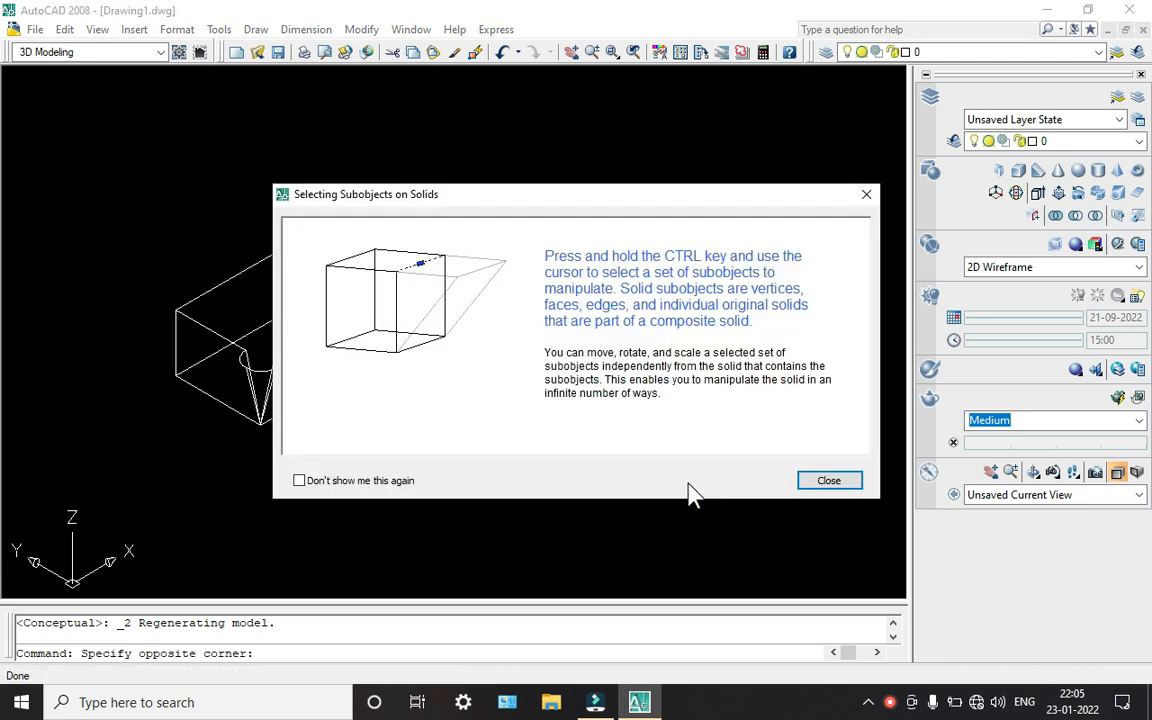
pyautogui.click(856, 481)
pyautogui.click(612, 494)
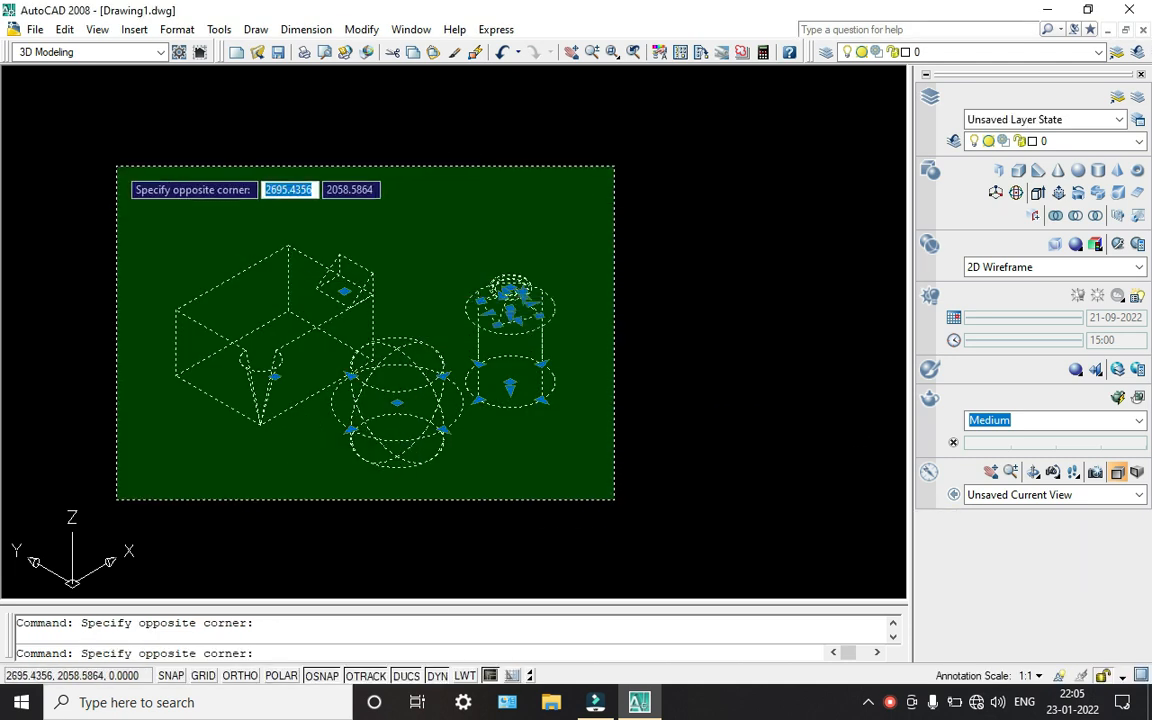
pyautogui.click(116, 165)
pyautogui.press('Delete')
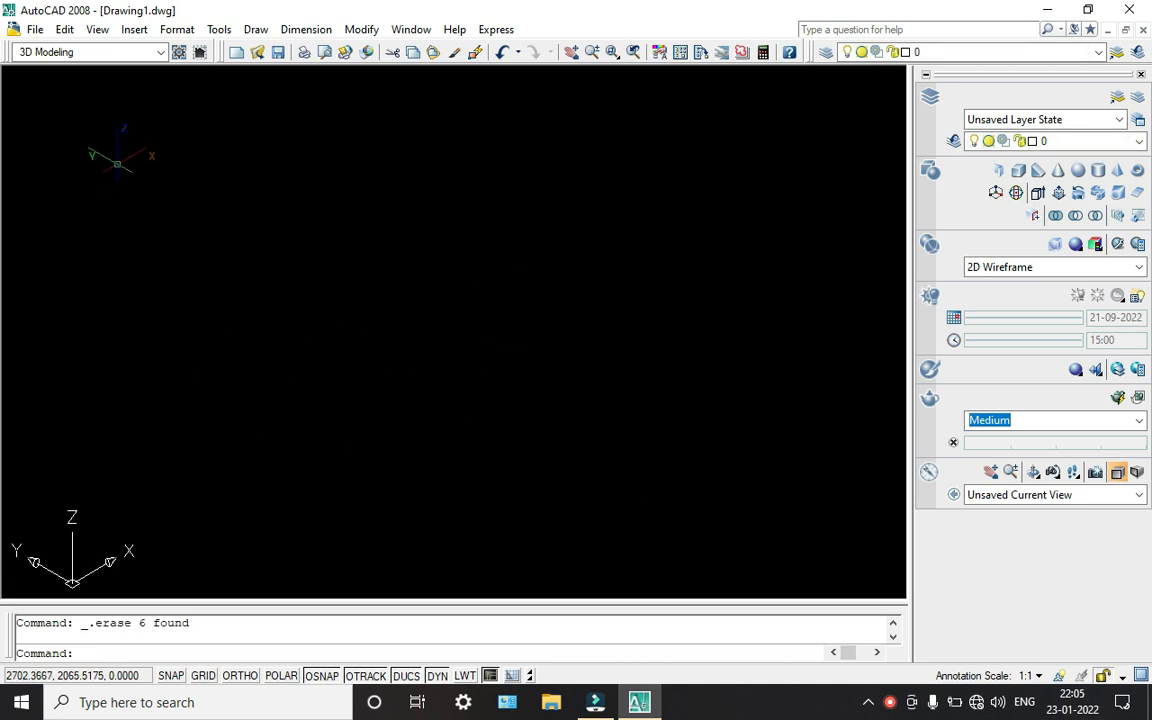
# Step: Switch to the 2D Drafting & Annotation workspace and close its dashboard
pyautogui.click(220, 30)
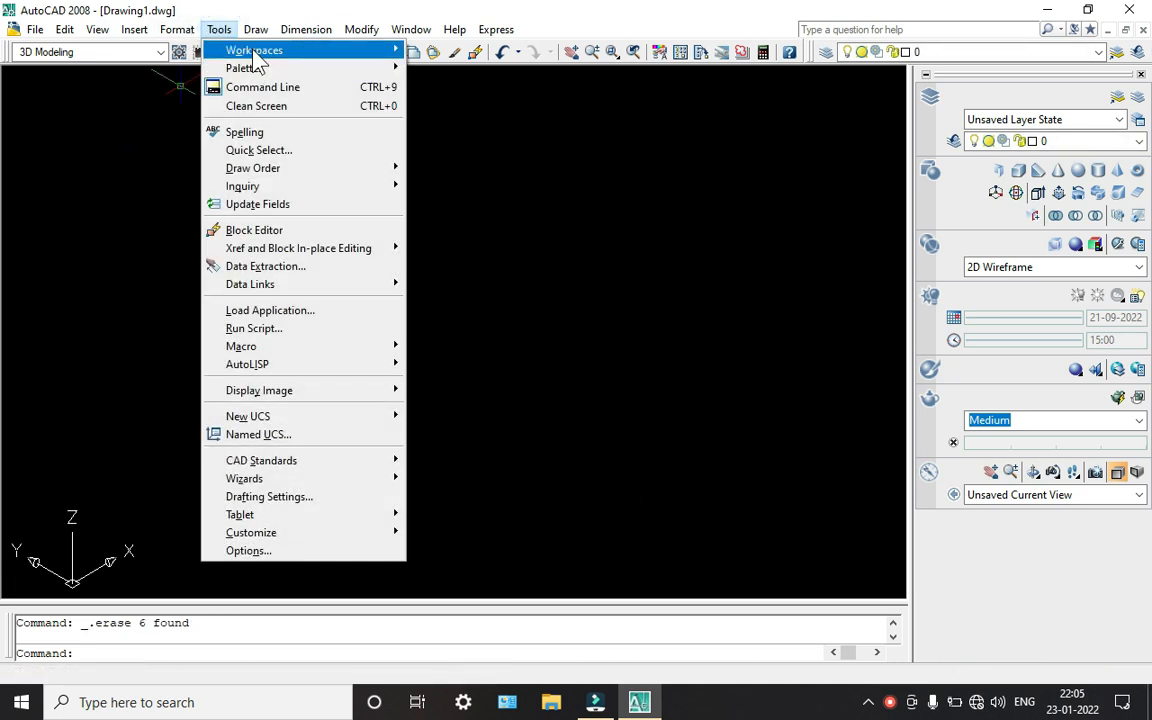
pyautogui.moveTo(362, 56)
pyautogui.click(445, 51)
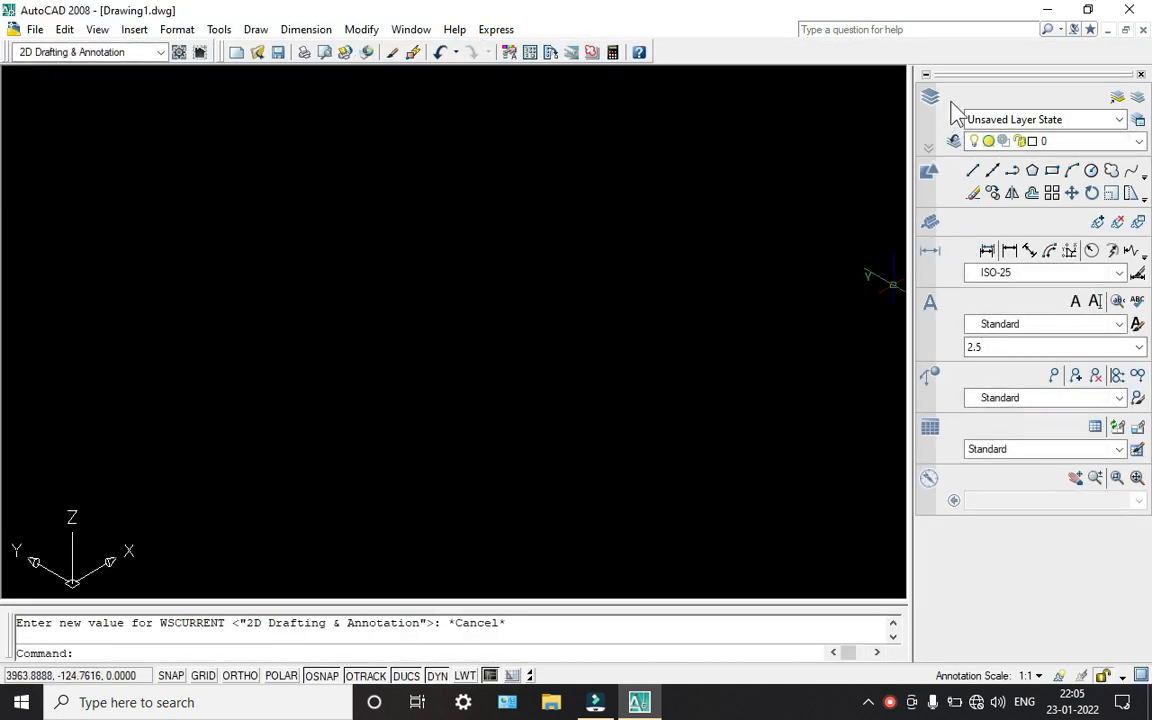
pyautogui.click(1141, 76)
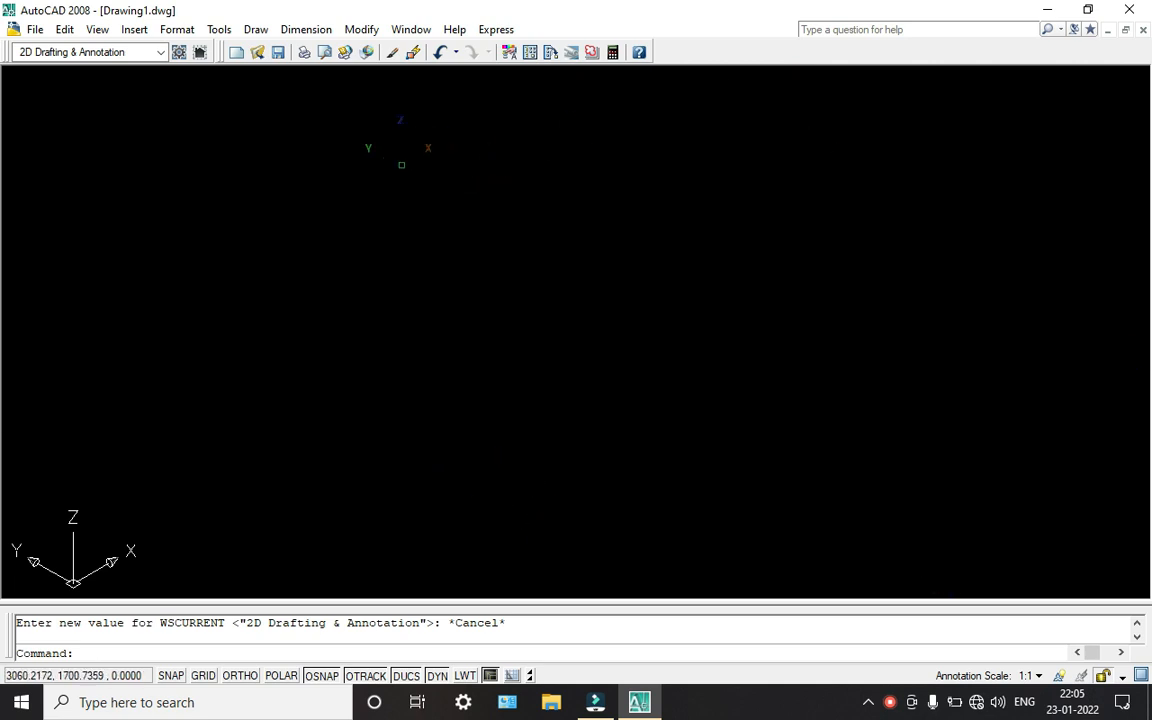
# Step: Display the Draw toolbar docked vertically beside the drawing area and close it again
pyautogui.rightClick(866, 52)
pyautogui.click(908, 60)
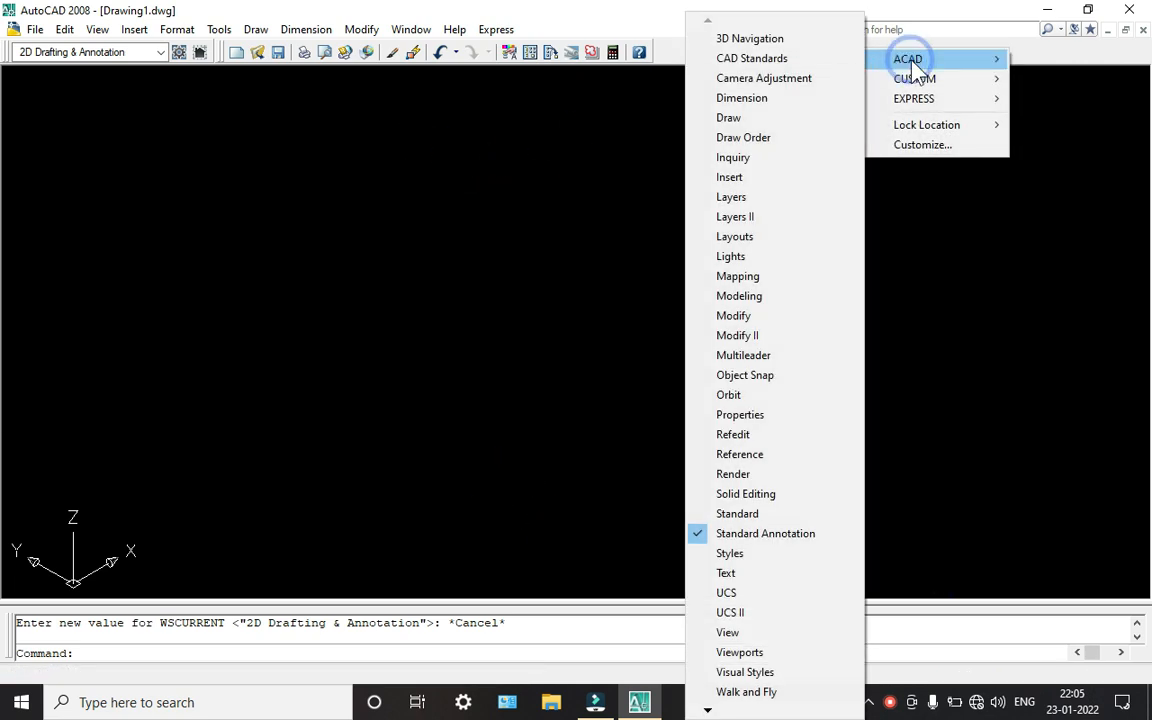
pyautogui.click(745, 118)
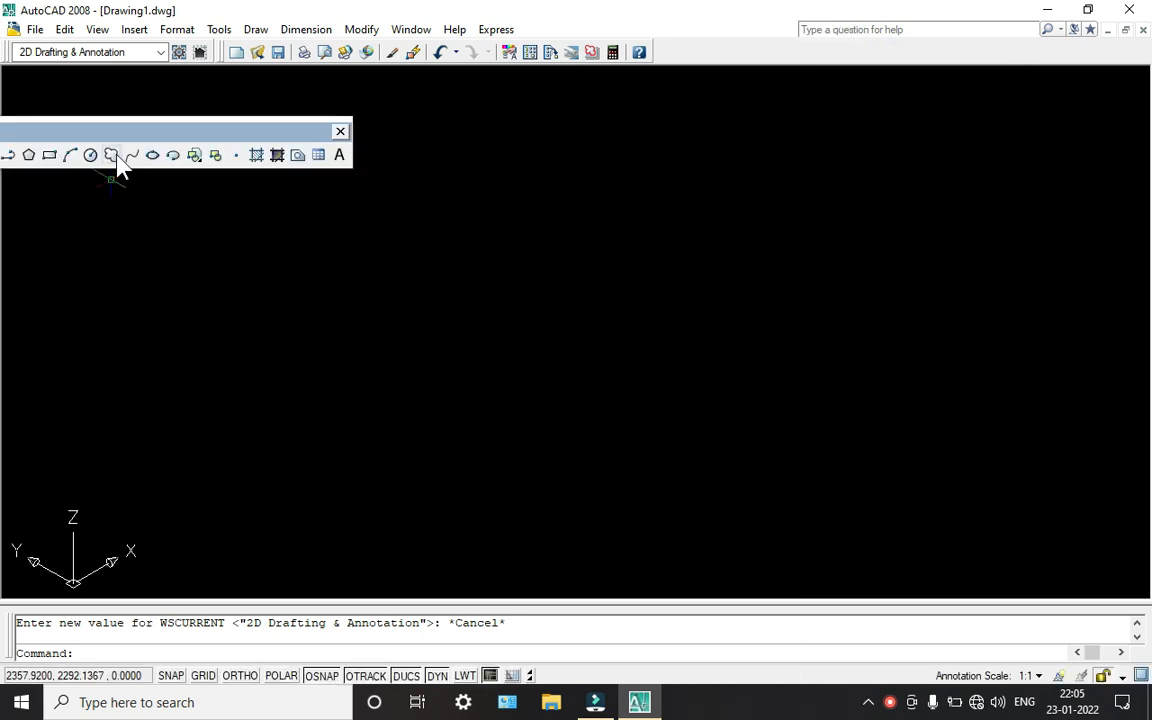
pyautogui.moveTo(139, 134)
pyautogui.mouseDown()
pyautogui.moveTo(276, 132)
pyautogui.moveTo(92, 360)
pyautogui.moveTo(5, 366)
pyautogui.mouseUp()
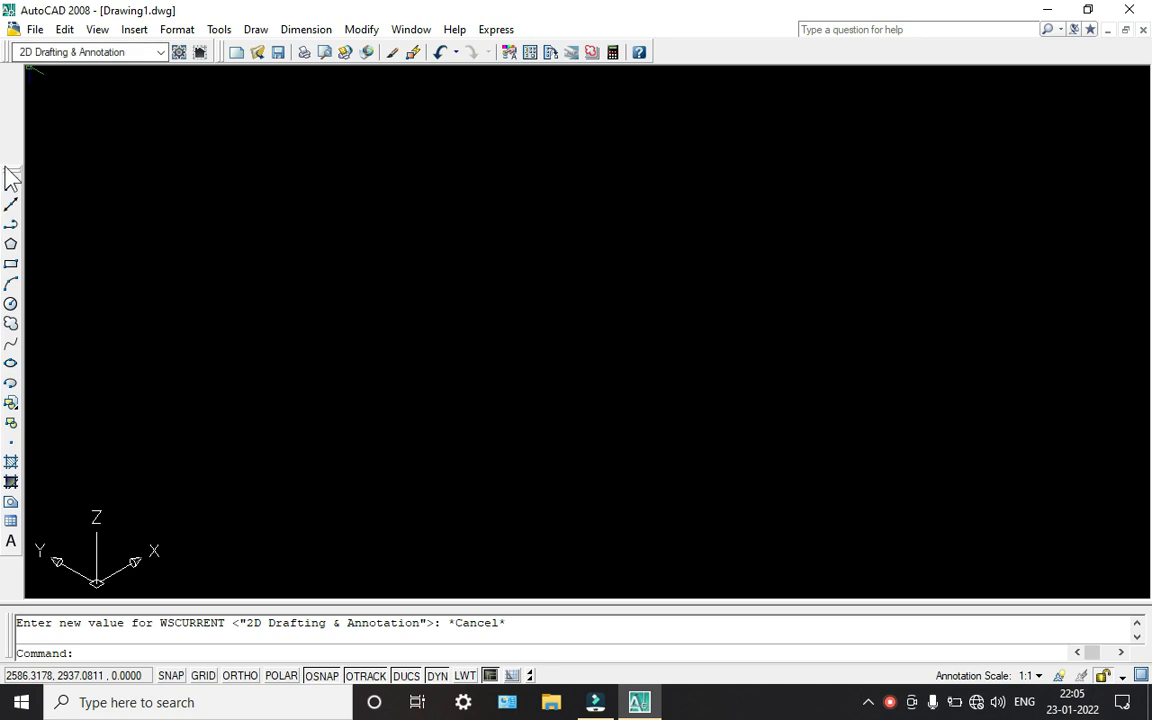
pyautogui.moveTo(12, 168)
pyautogui.mouseDown()
pyautogui.moveTo(113, 200)
pyautogui.moveTo(270, 180)
pyautogui.mouseUp()
pyautogui.click(297, 170)
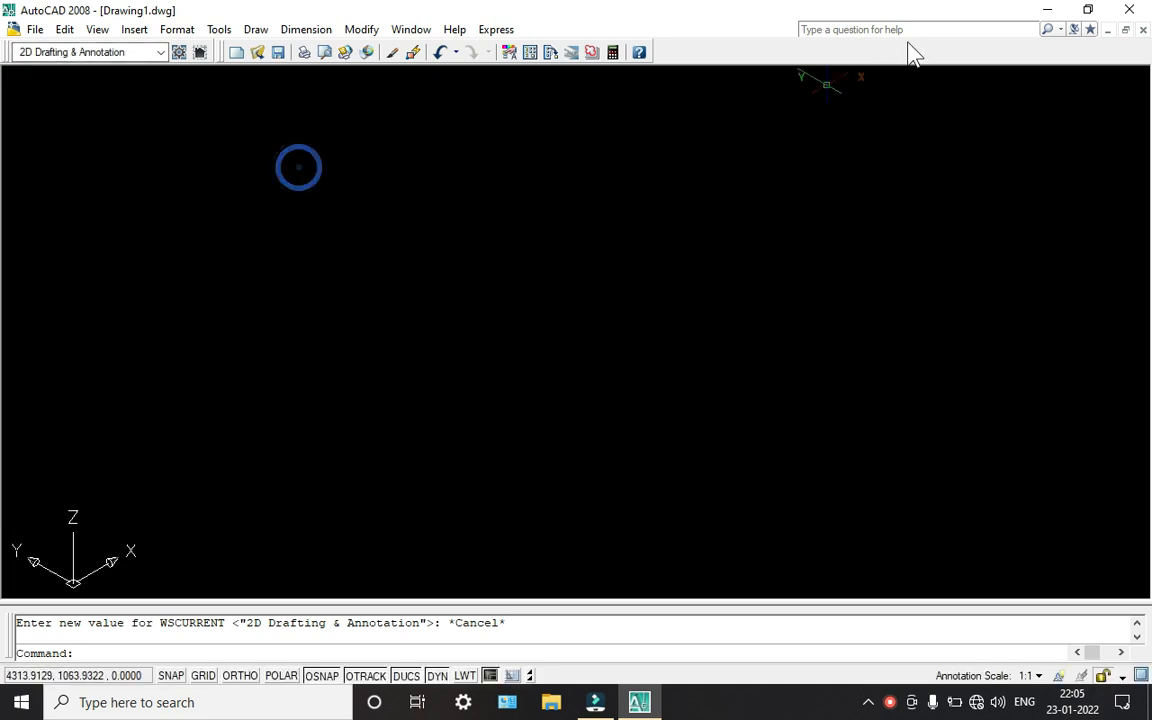
# Step: Display the Layers toolbar for the drawing
pyautogui.rightClick(823, 69)
pyautogui.click(850, 72)
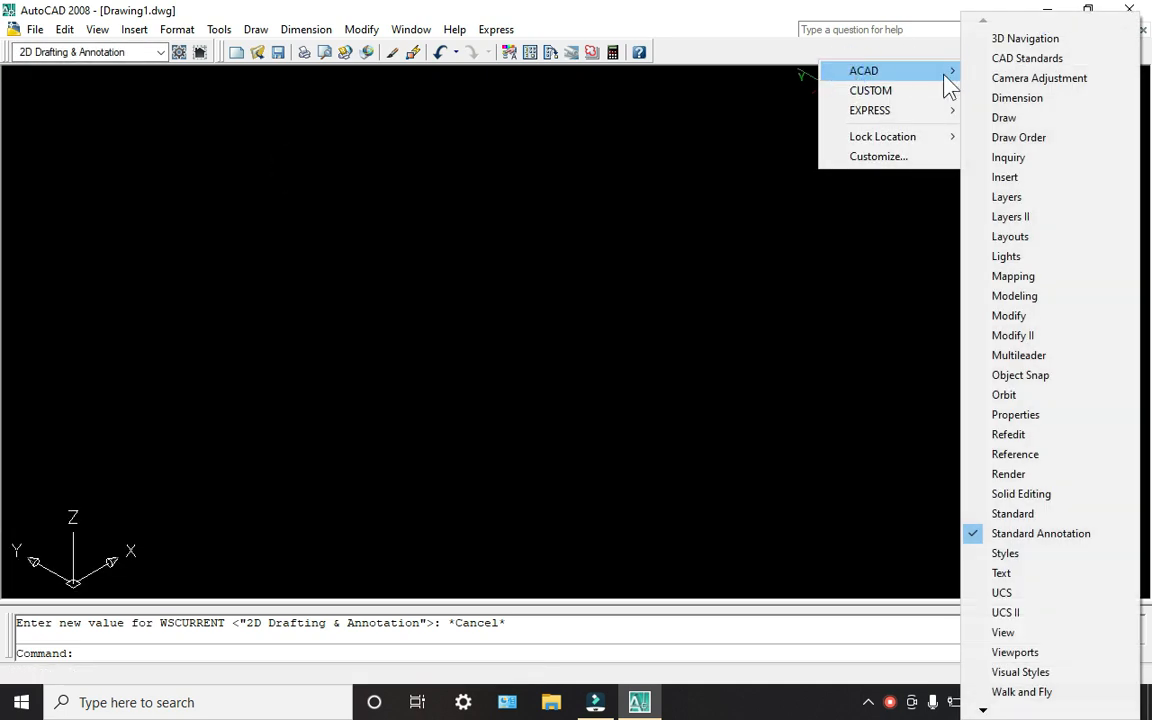
pyautogui.click(1006, 197)
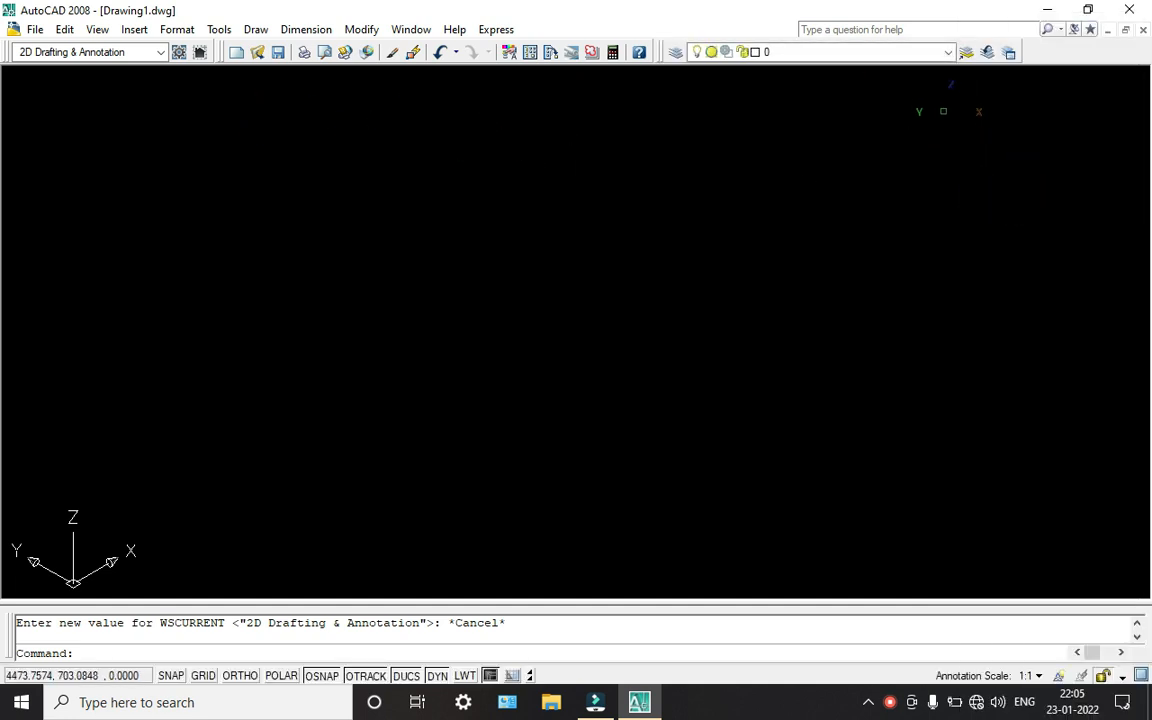
# Step: Display the Modify toolbar and dock it vertically beside the drawing area
pyautogui.rightClick(1066, 58)
pyautogui.moveTo(1063, 66)
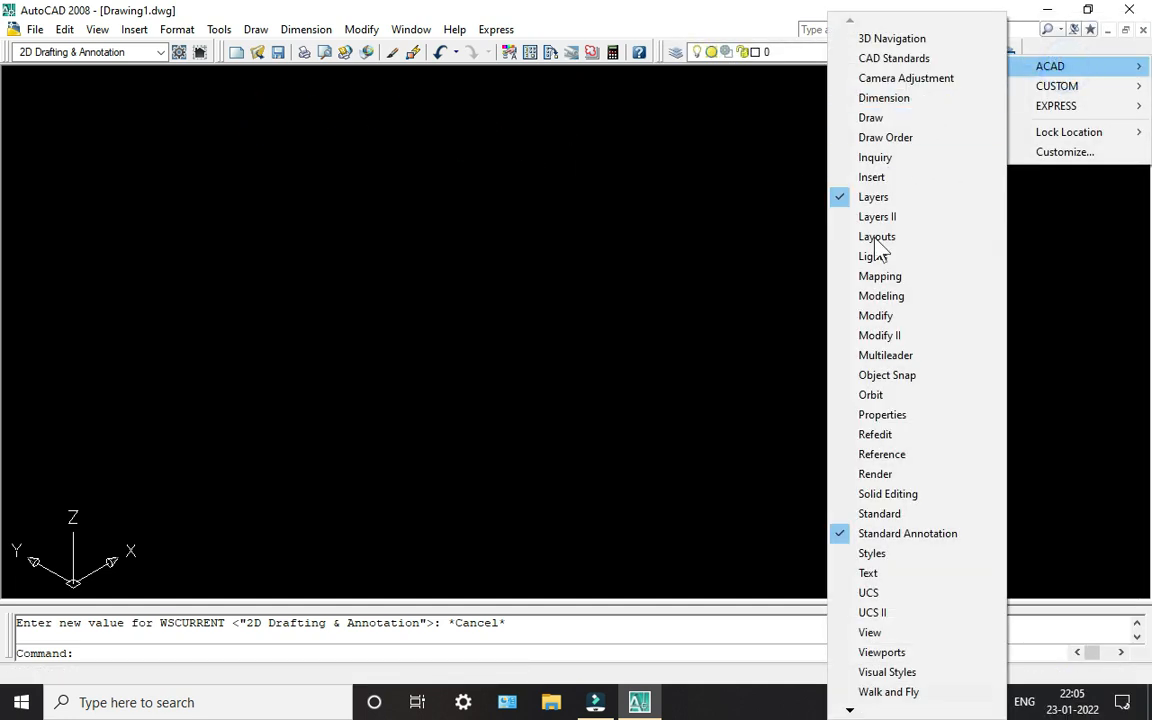
pyautogui.click(876, 315)
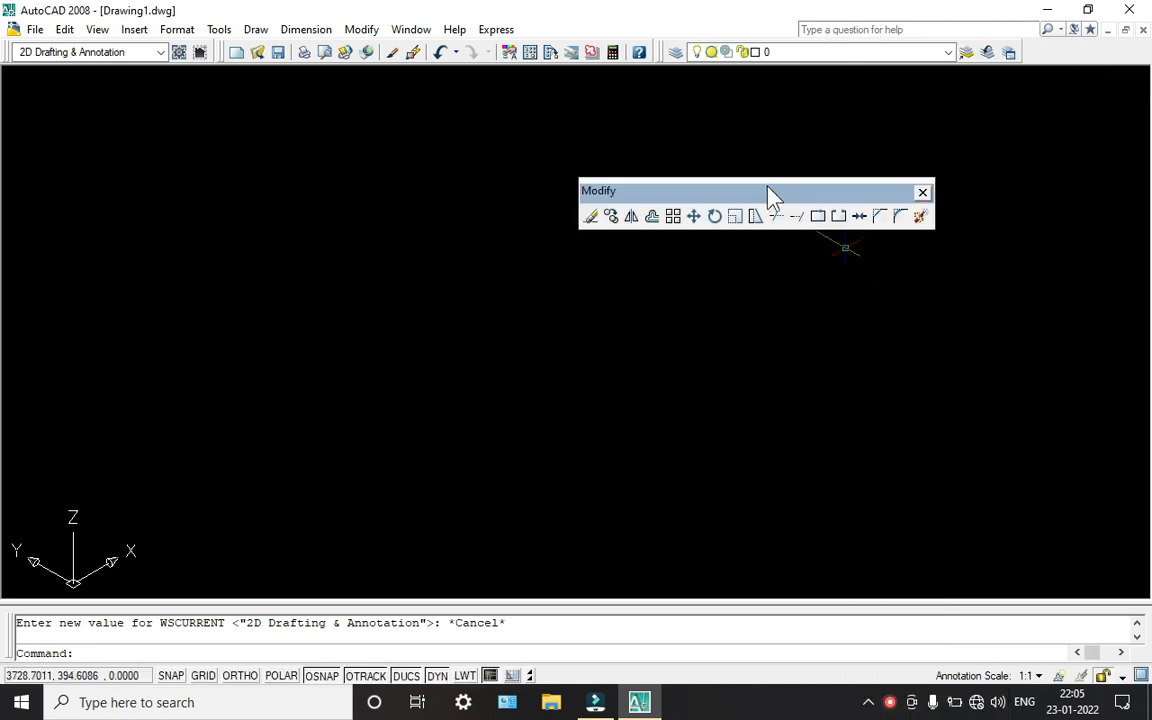
pyautogui.click(765, 186)
pyautogui.moveTo(1015, 218); pyautogui.dragTo(1017, 220)
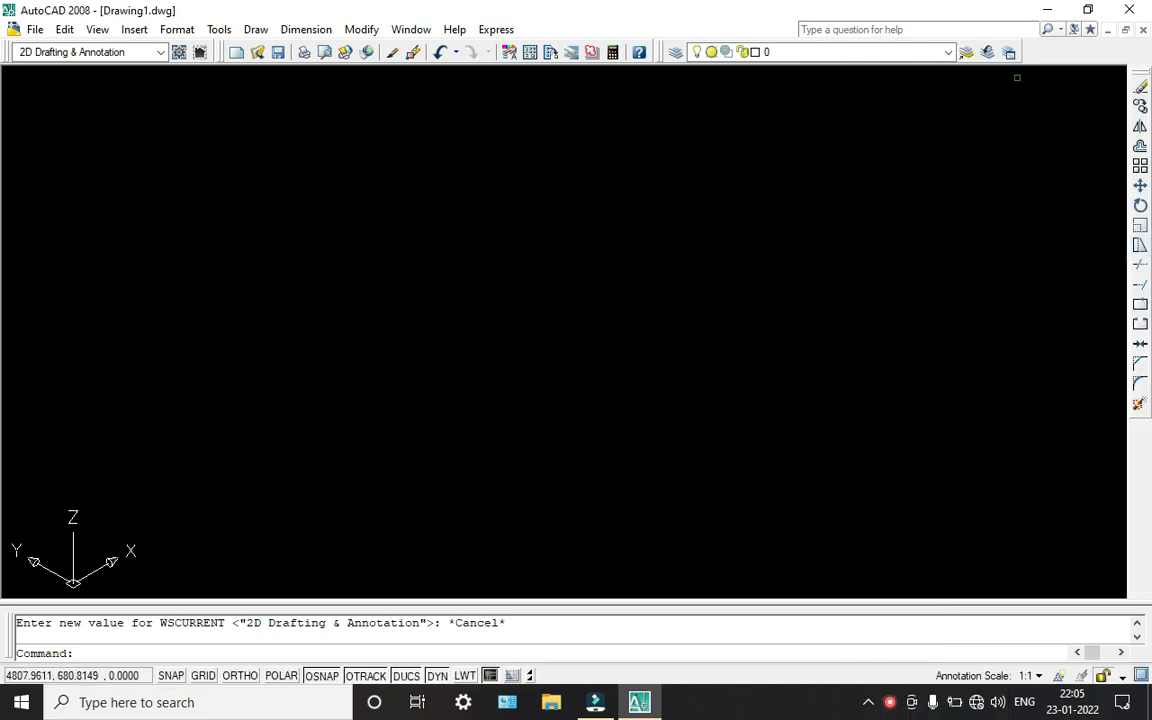
# Step: Display the View toolbar and dock the Modify toolbar in the same row beside it
pyautogui.rightClick(1063, 63)
pyautogui.moveTo(1068, 66)
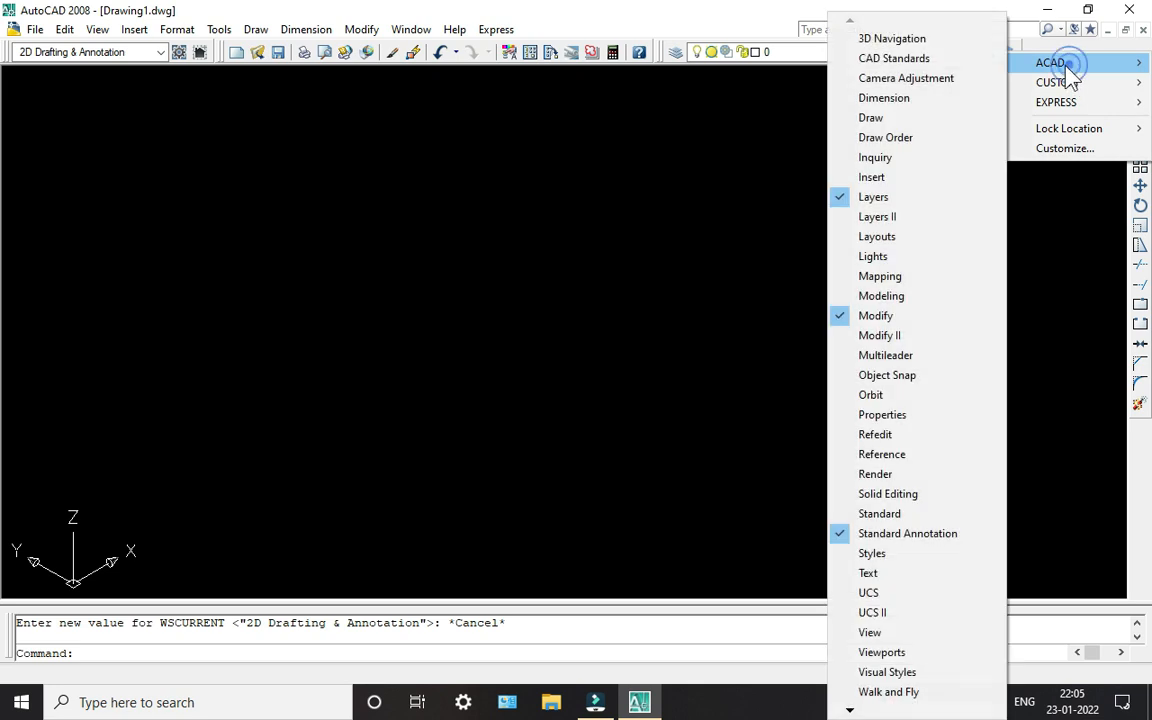
pyautogui.click(870, 633)
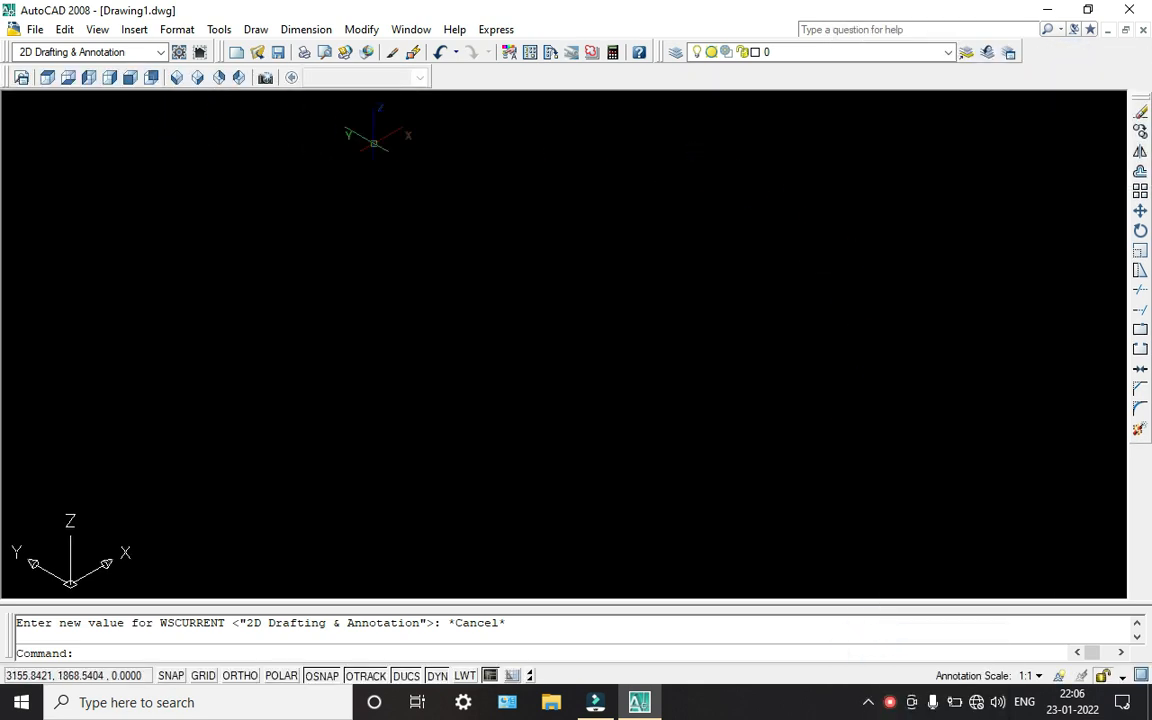
pyautogui.moveTo(1141, 103); pyautogui.dragTo(783, 88)
pyautogui.moveTo(641, 95); pyautogui.dragTo(612, 86)
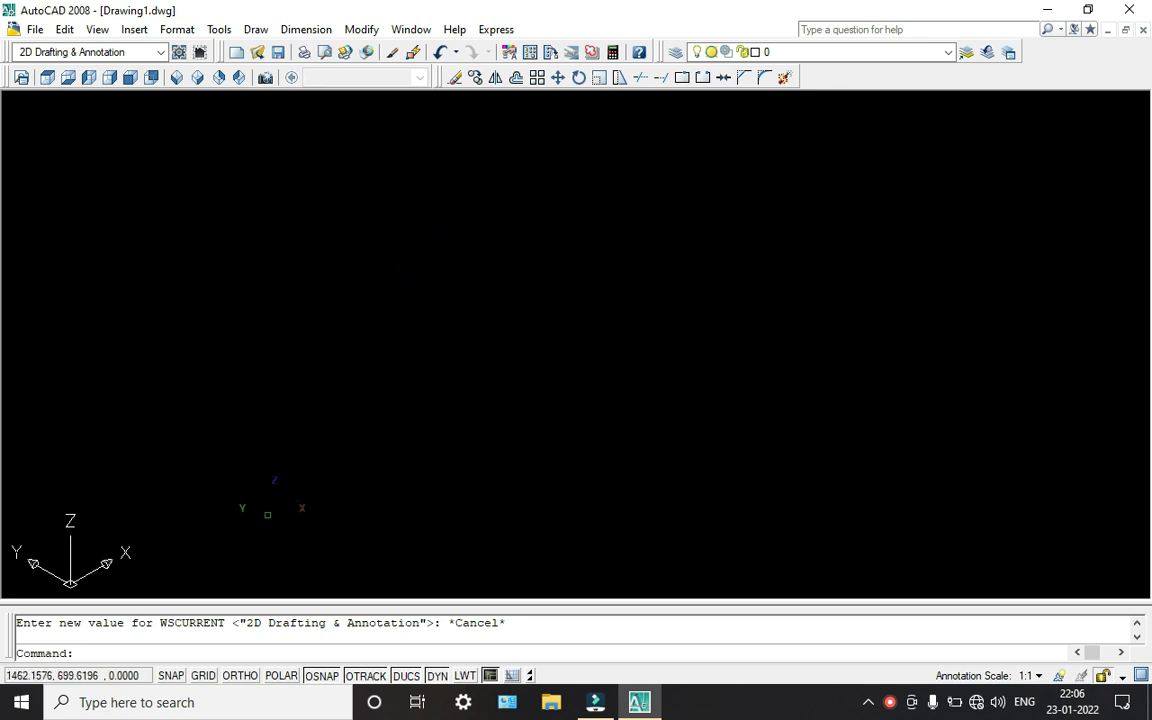
# Step: Restore the default layout of the 2D Drafting & Annotation workspace
pyautogui.press('Escape')
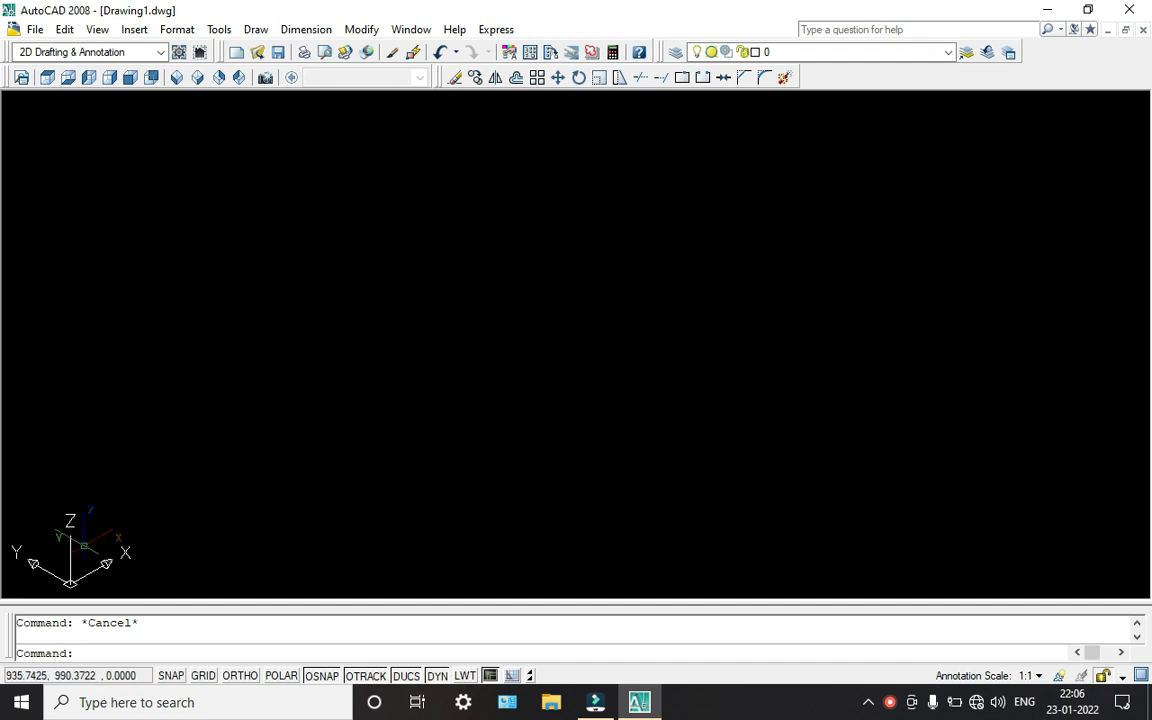
pyautogui.click(219, 29)
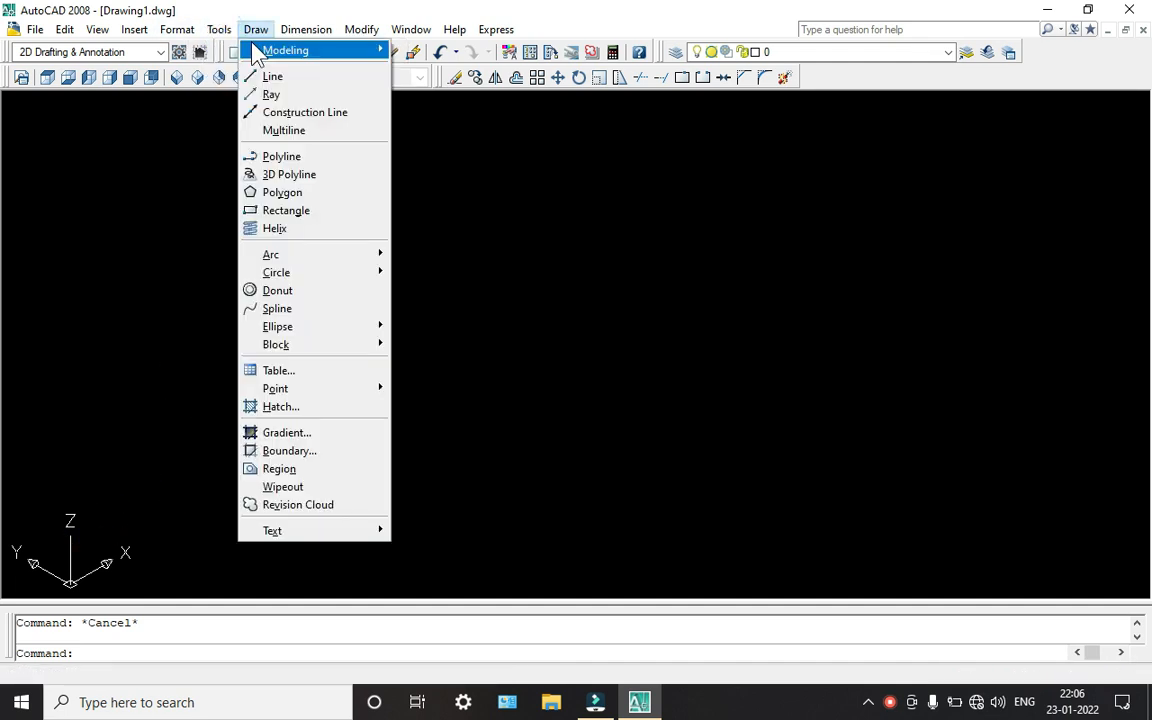
pyautogui.moveTo(266, 49)
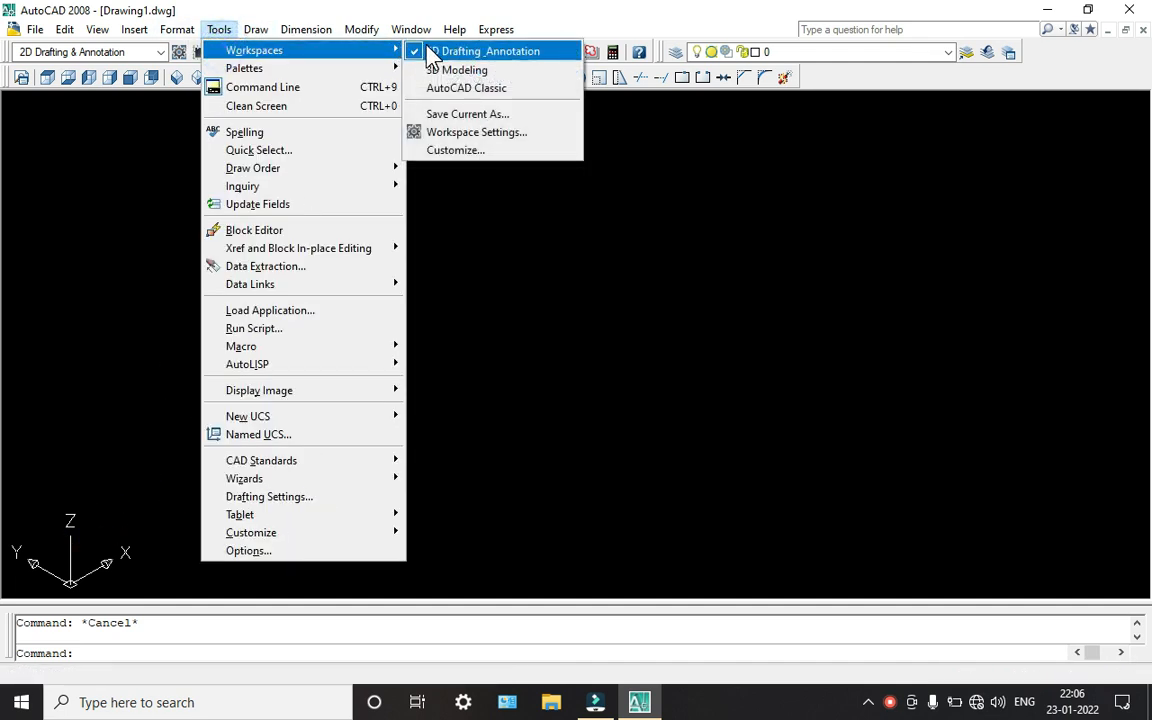
pyautogui.click(470, 51)
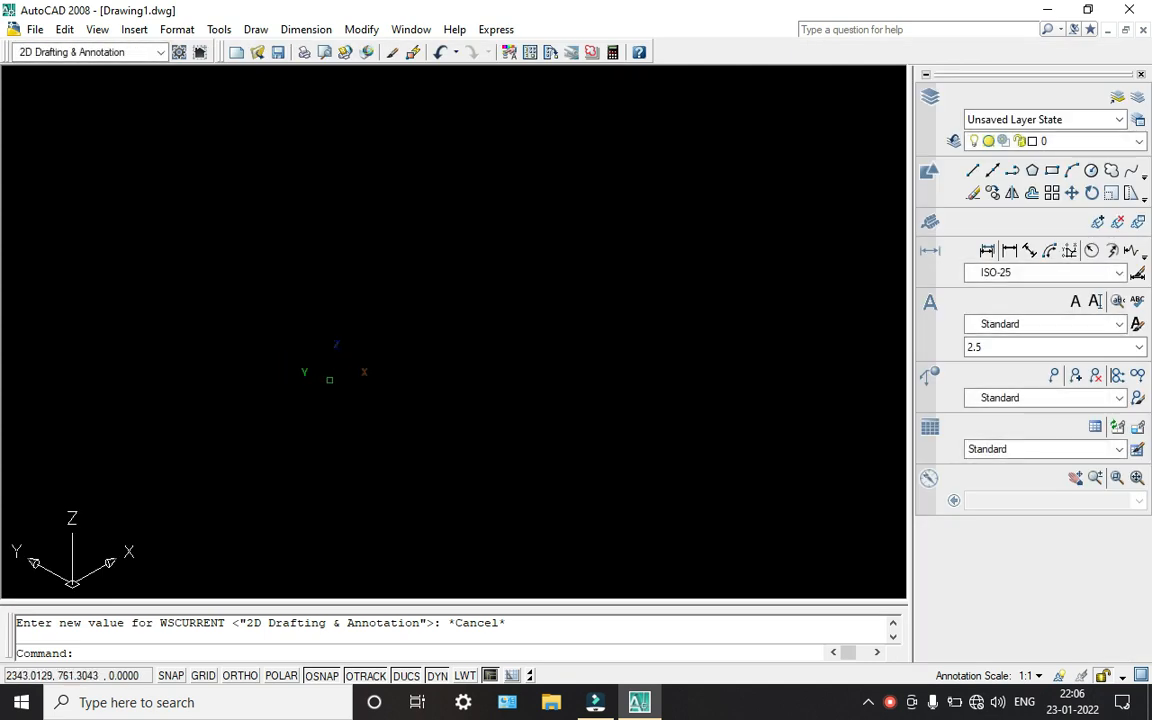
pyautogui.click(260, 368)
pyautogui.click(441, 386)
pyautogui.write('r')
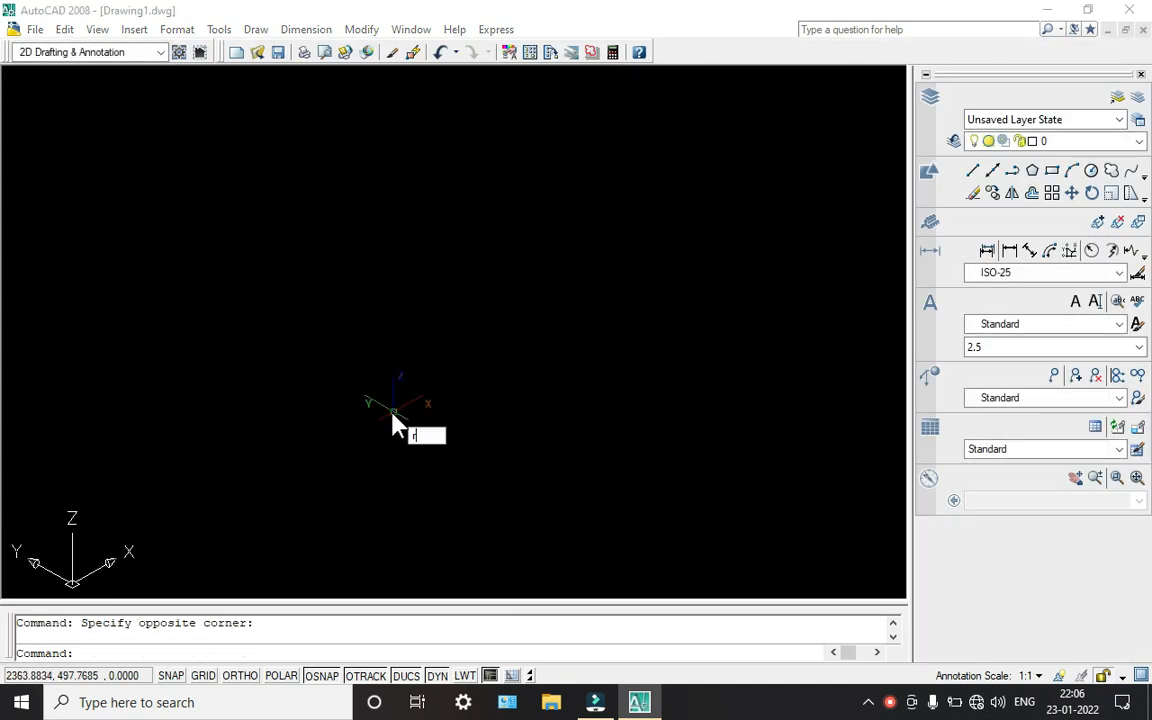
pyautogui.press('Escape')
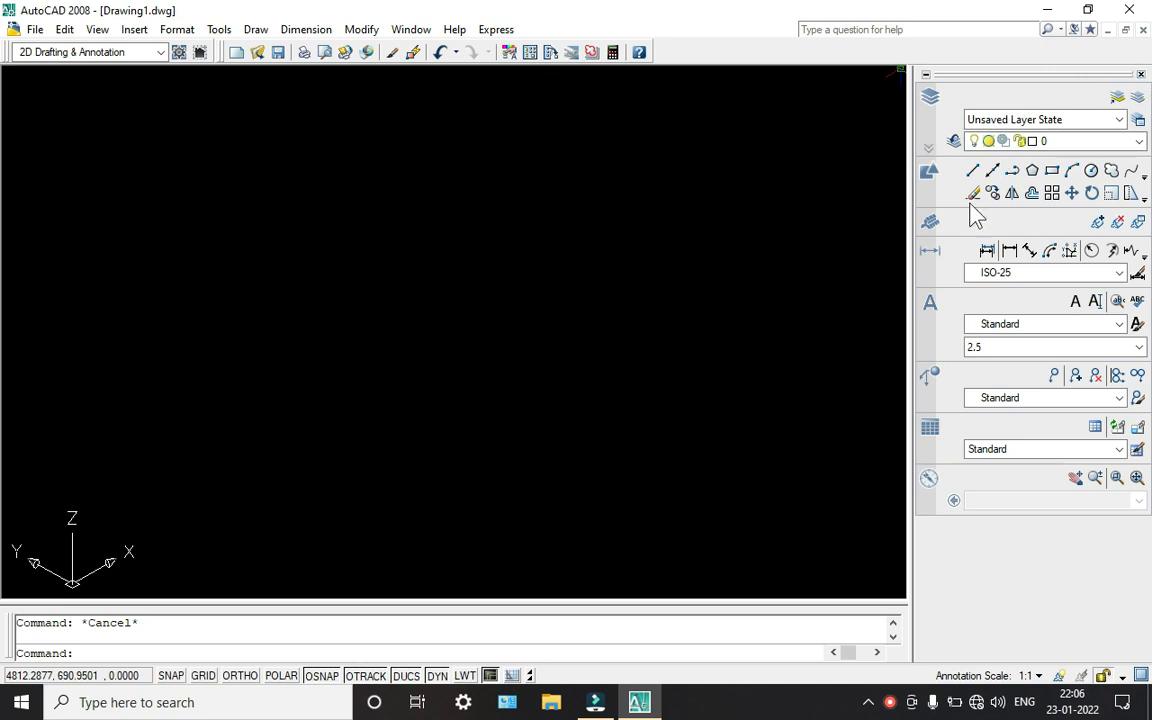
# Step: Narrow the dashboard and close it to free up the drawing area
pyautogui.moveTo(910, 251); pyautogui.dragTo(1072, 236)
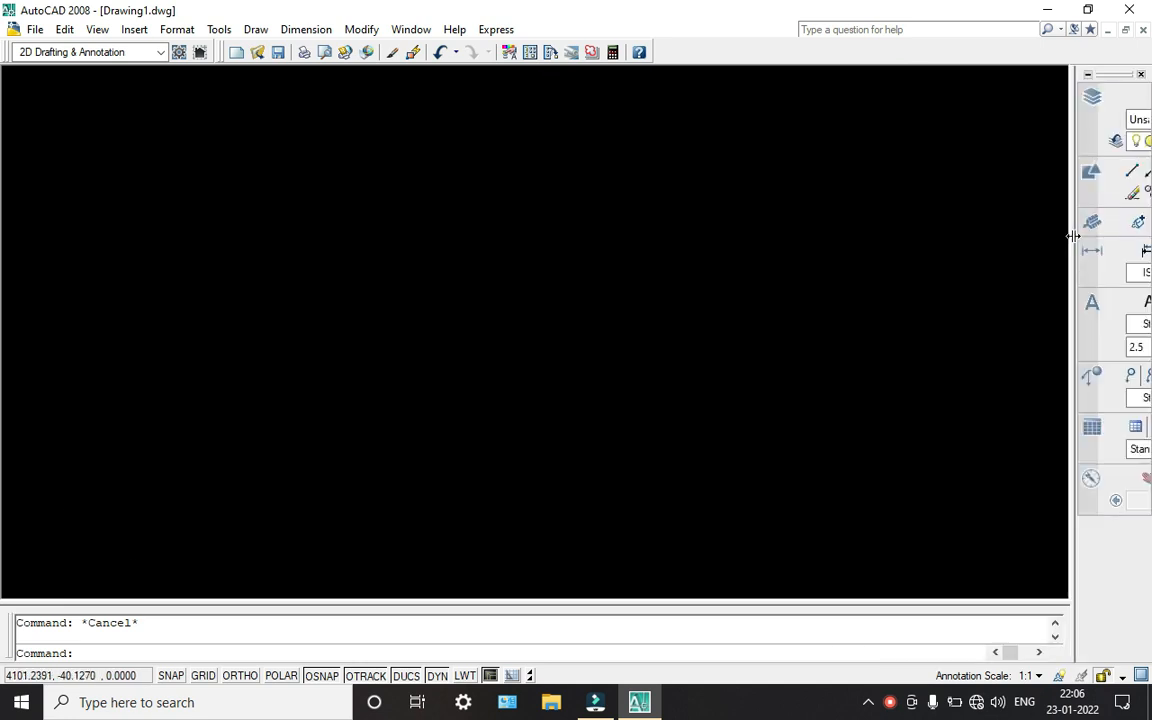
pyautogui.click(1140, 75)
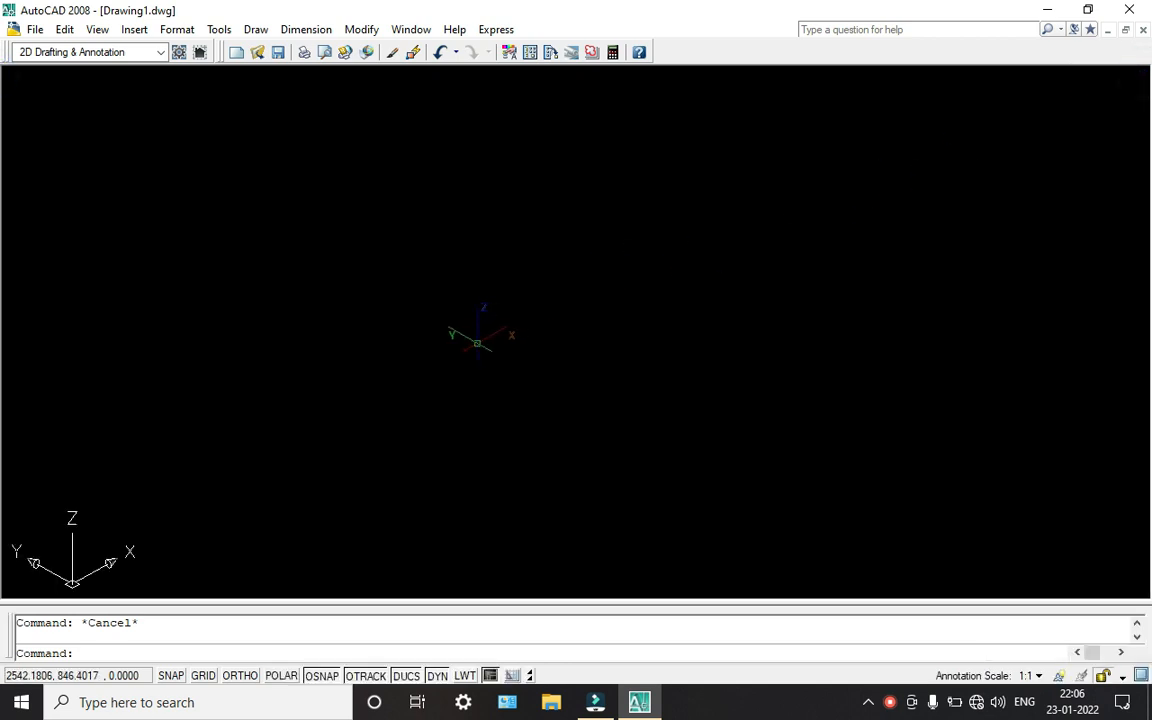
pyautogui.write('l')
pyautogui.press('Return')
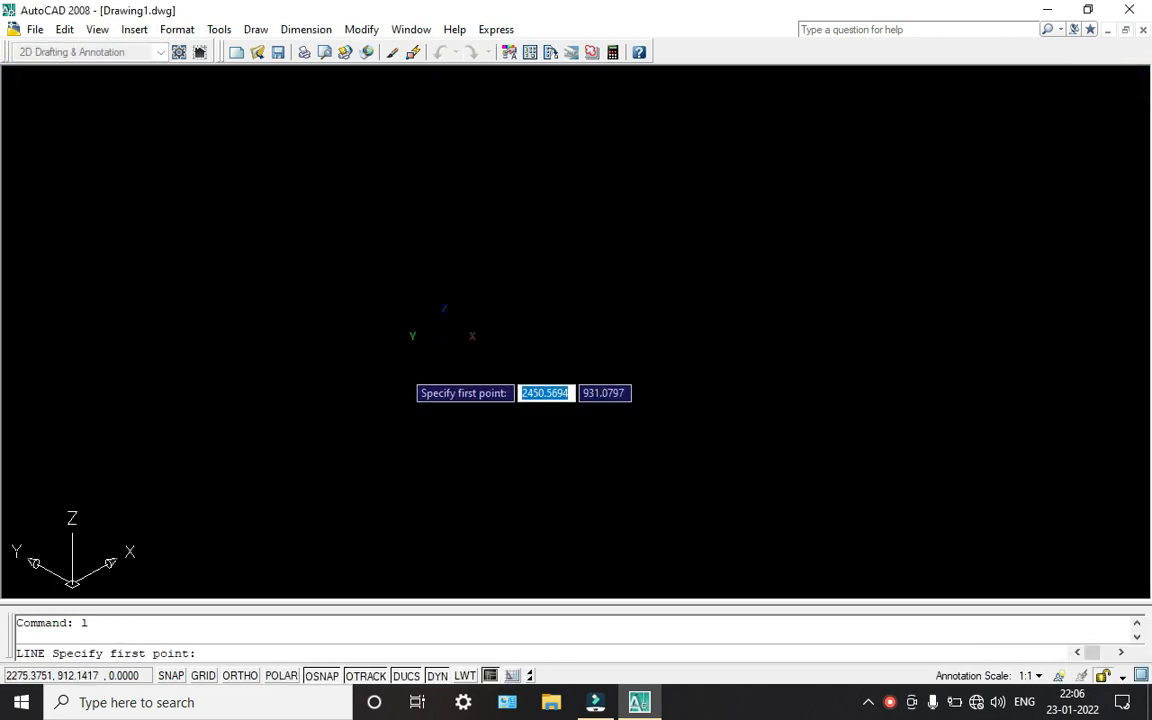
pyautogui.click(382, 392)
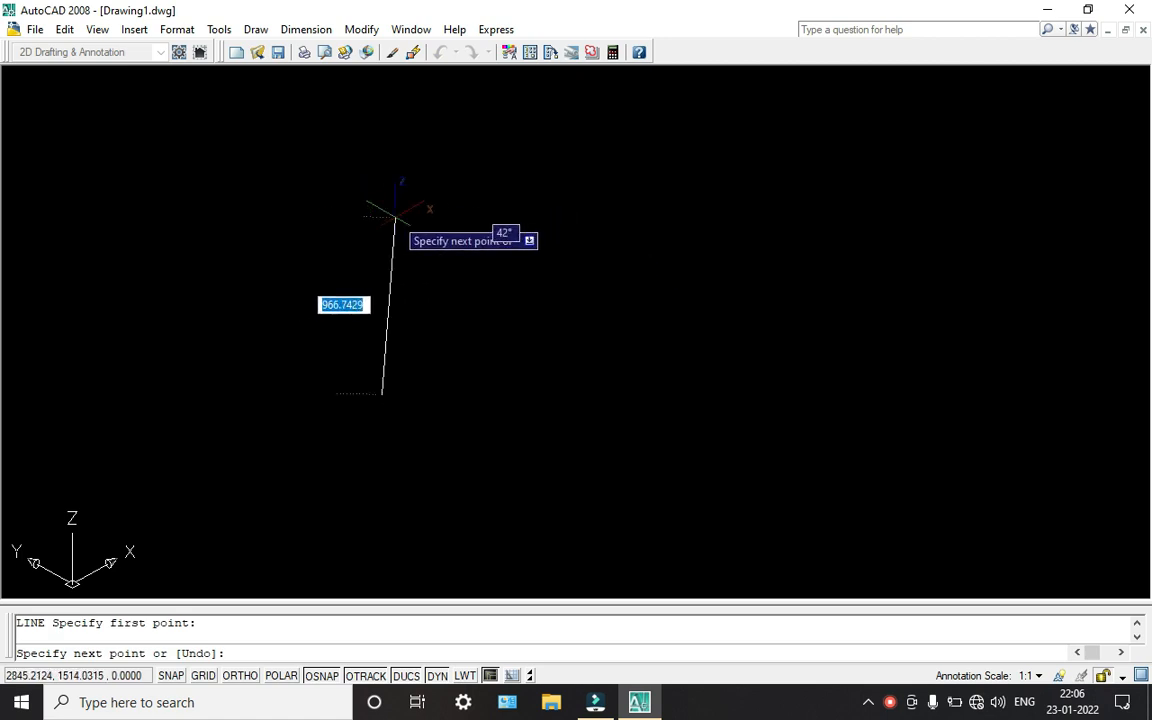
pyautogui.press('F8')
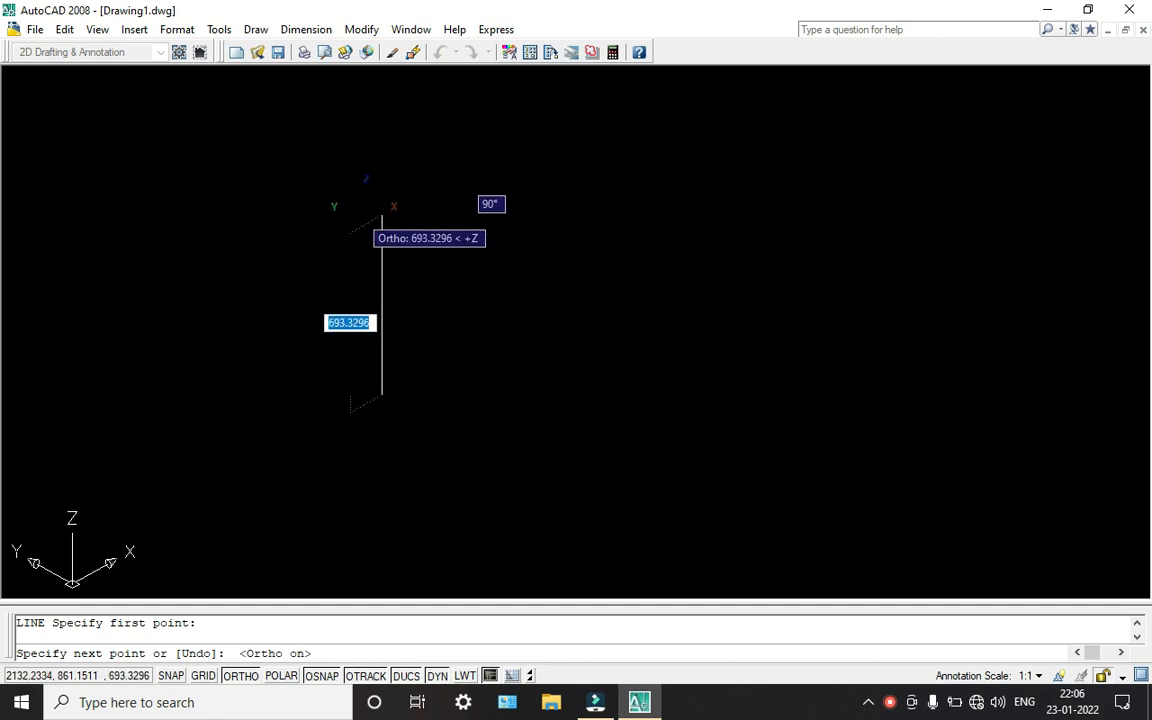
pyautogui.press('Escape')
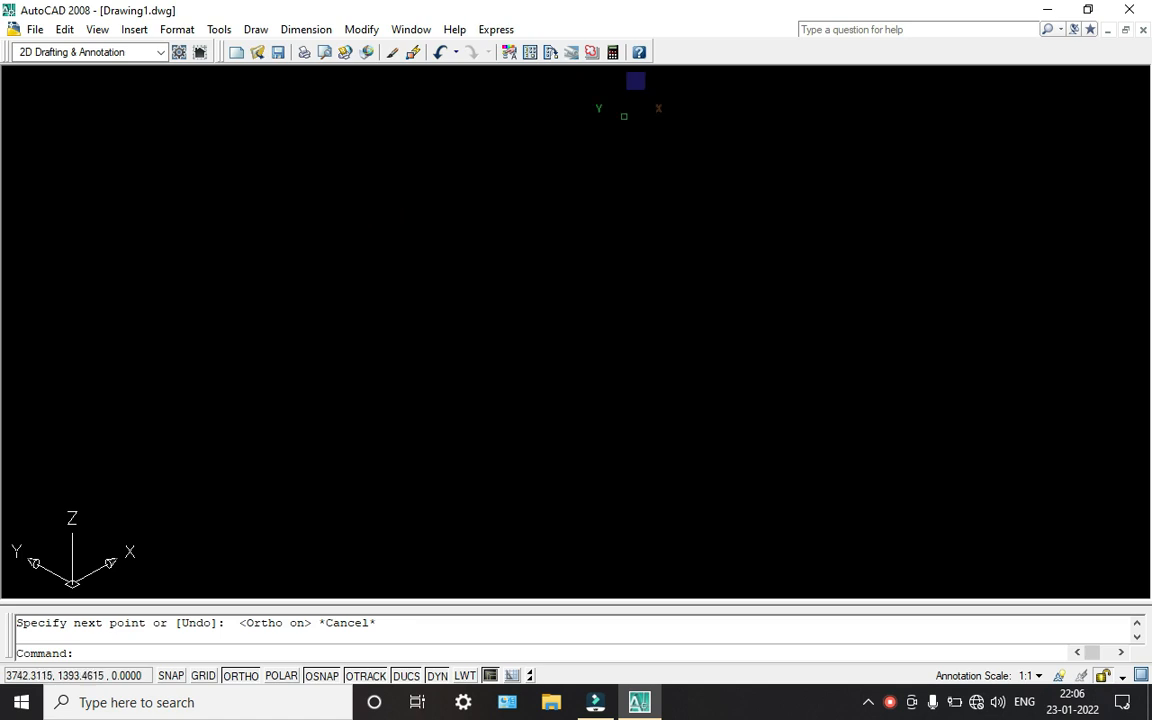
pyautogui.click(893, 708)
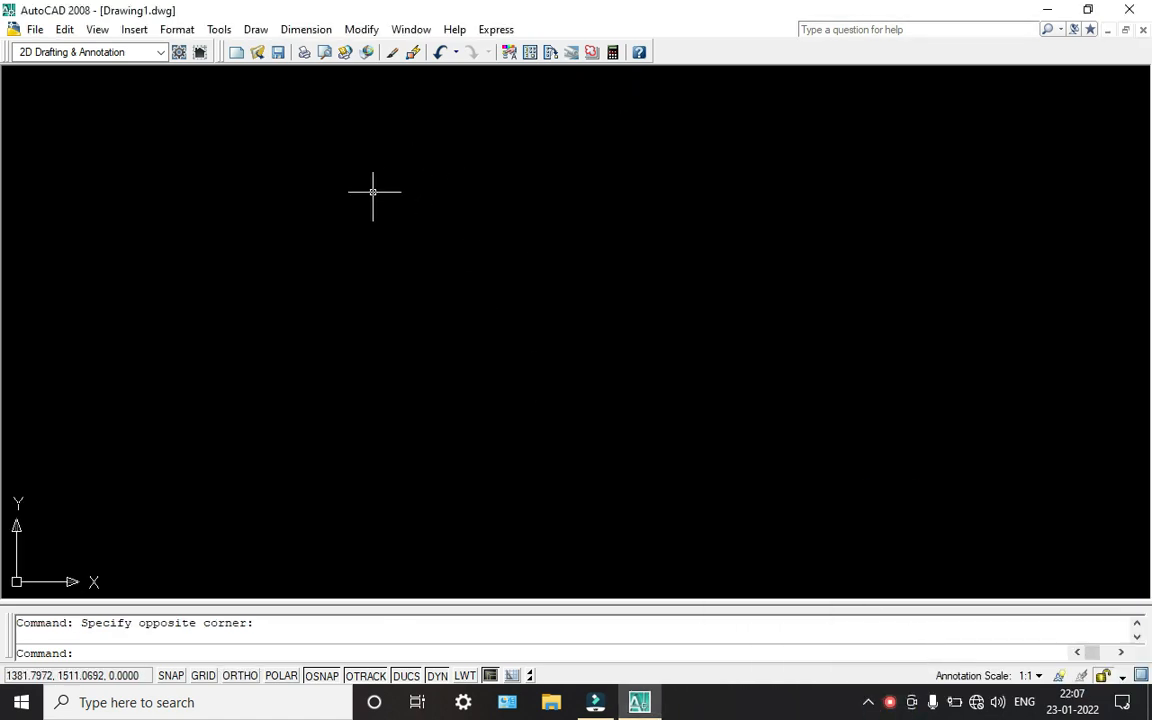
# Step: Display the View toolbar and cancel any pending command entry
pyautogui.rightClick(716, 47)
pyautogui.moveTo(745, 60)
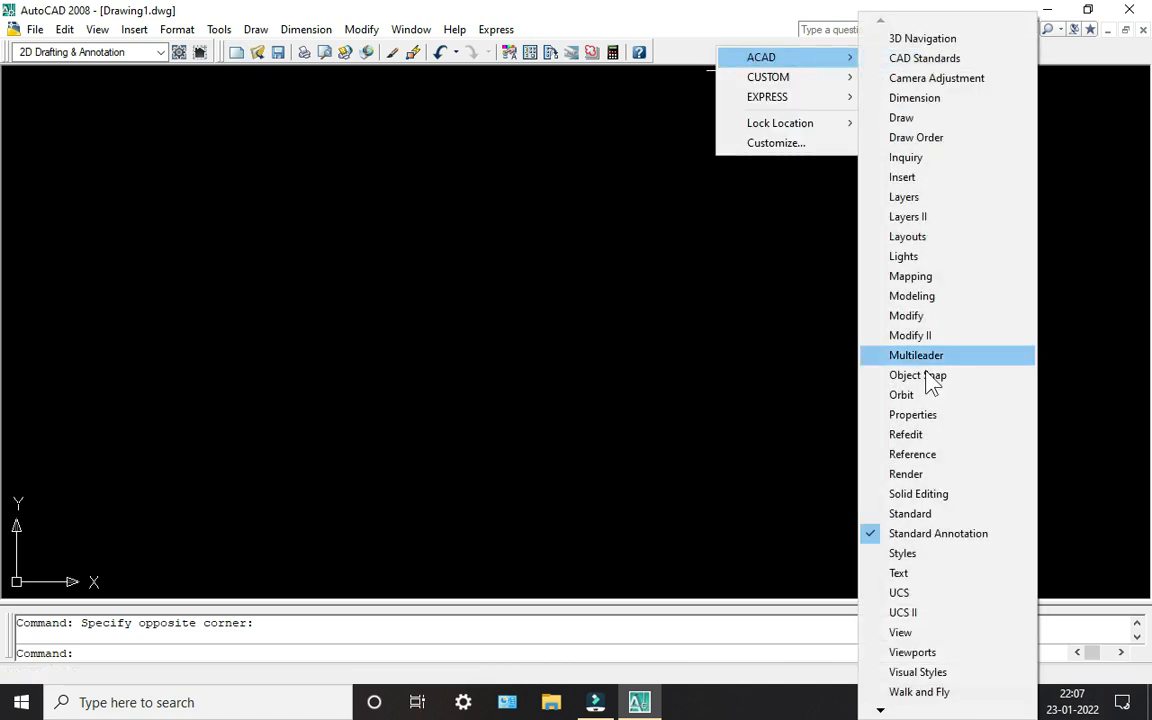
pyautogui.click(910, 632)
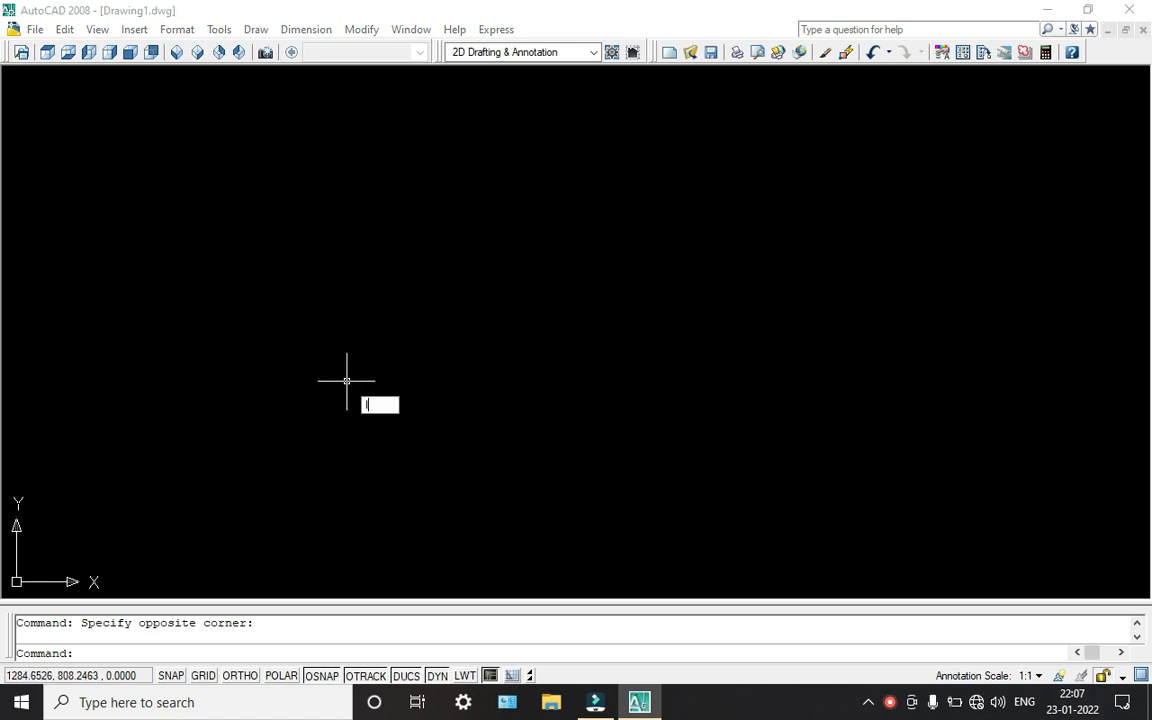
pyautogui.press('Escape')
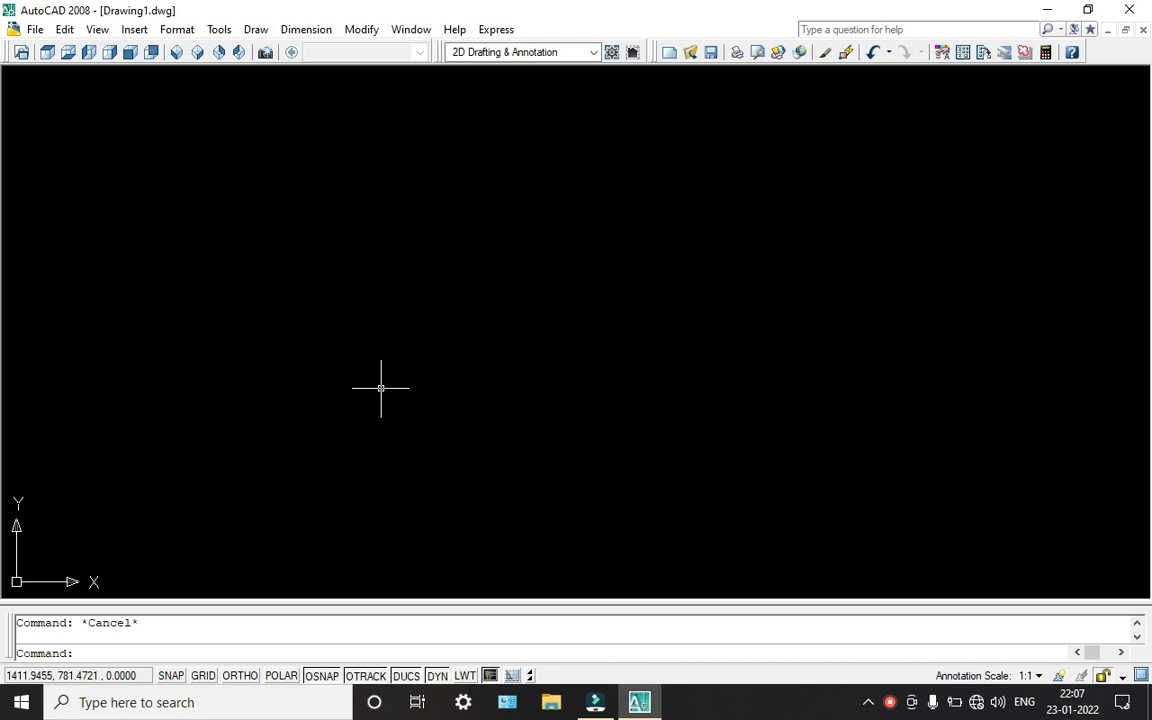
# Step: Set the drawing units to Architectural length with 0'-0" precision and an insertion scale in inches
pyautogui.write('un')
pyautogui.press('Return')
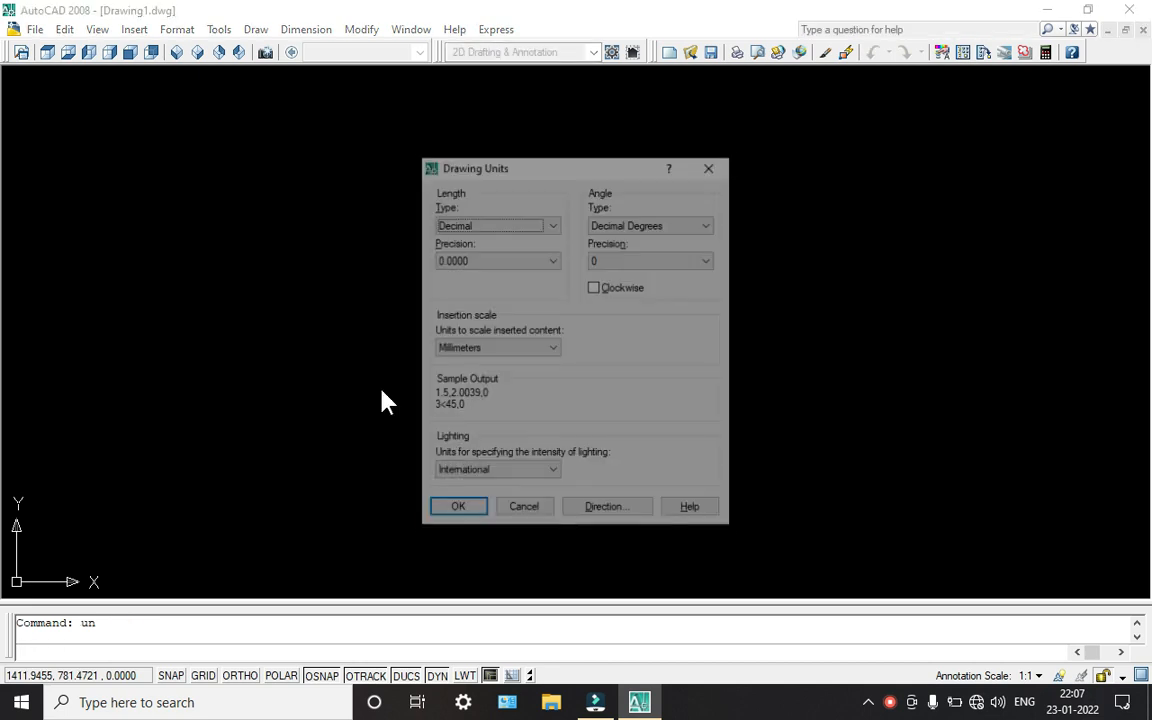
pyautogui.click(482, 224)
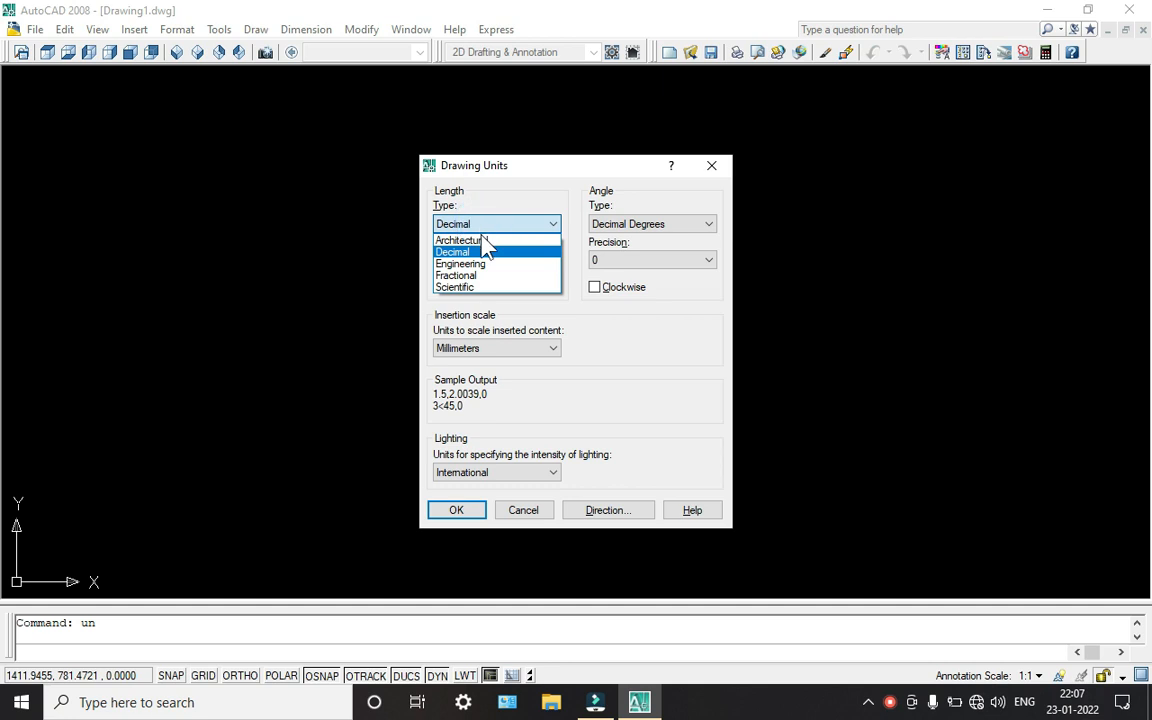
pyautogui.click(482, 238)
pyautogui.click(481, 256)
pyautogui.click(465, 271)
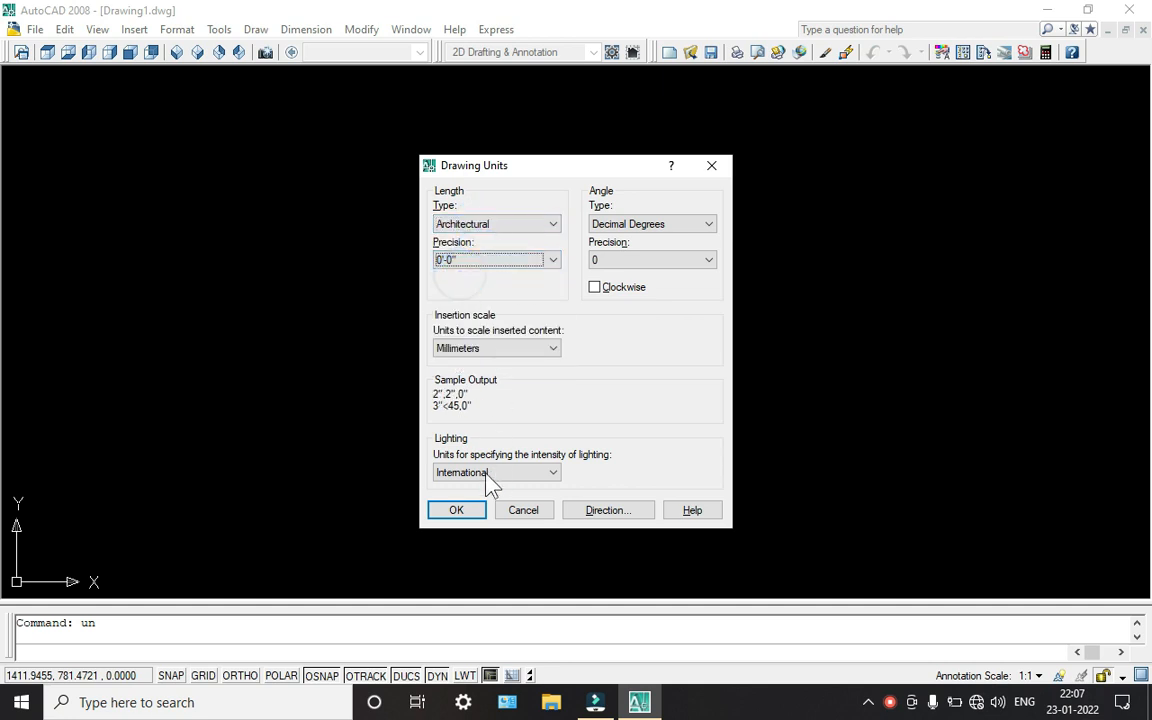
pyautogui.click(497, 348)
pyautogui.click(478, 377)
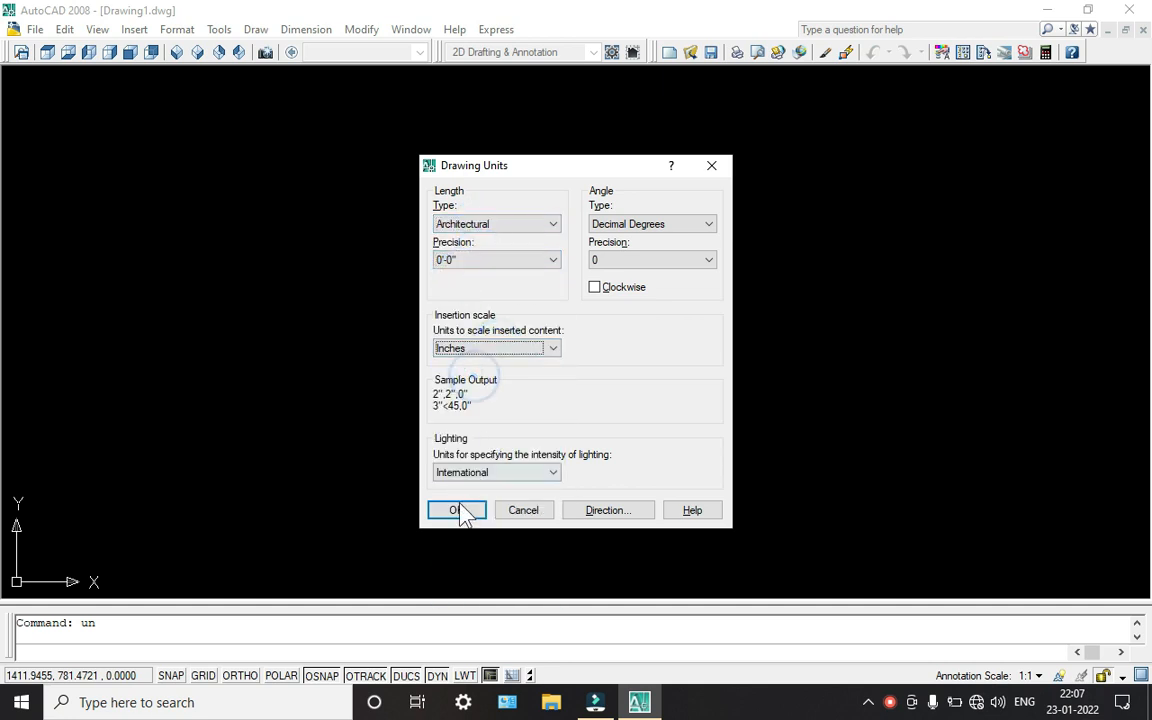
pyautogui.click(455, 509)
# Step: Modify the ISO-25 dimension style to use the Architectural unit format for its primary linear units
pyautogui.write('d')
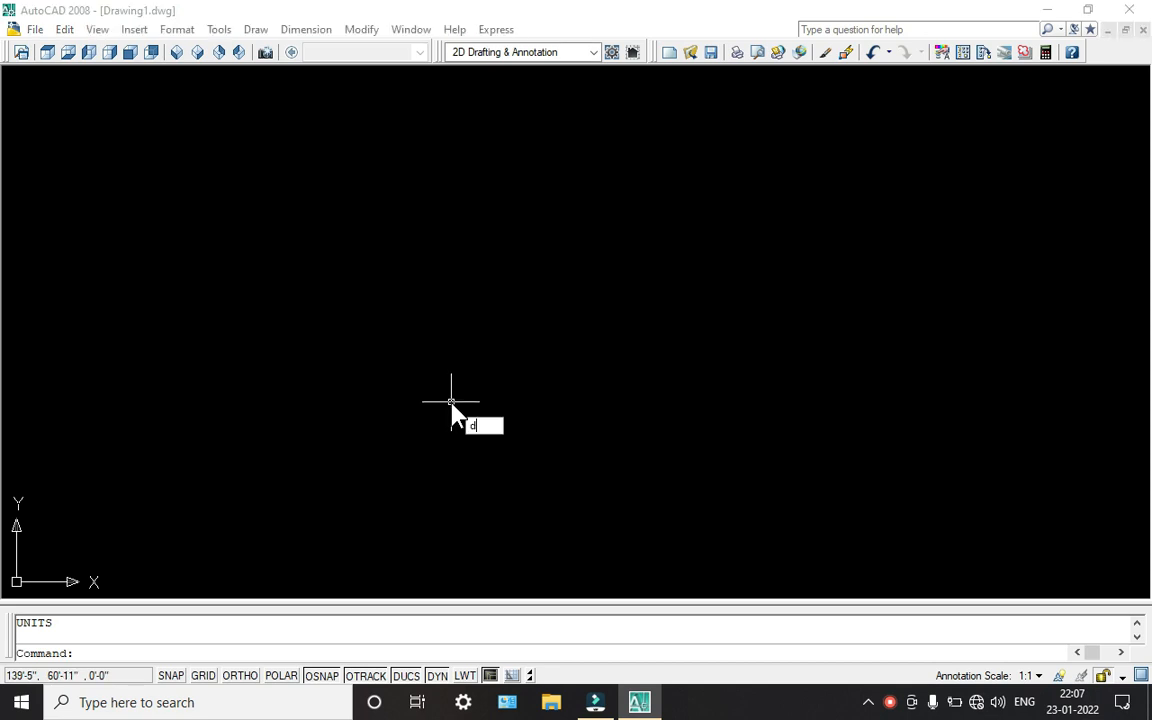
pyautogui.press('Return')
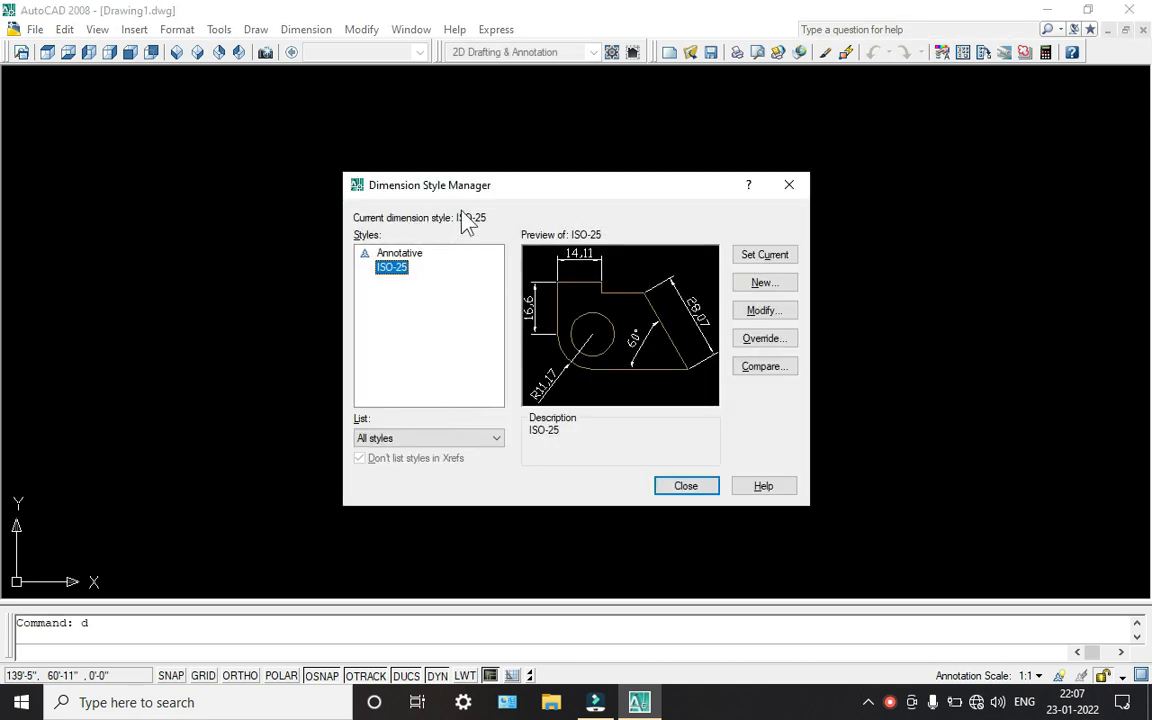
pyautogui.click(762, 314)
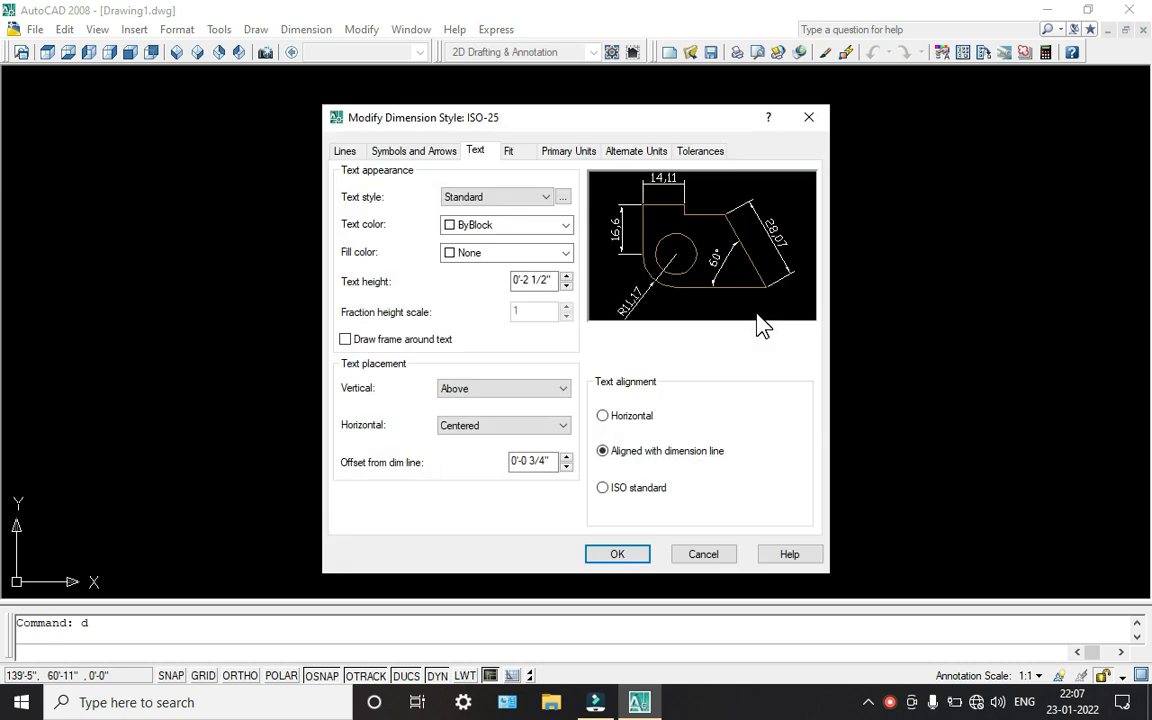
pyautogui.click(572, 152)
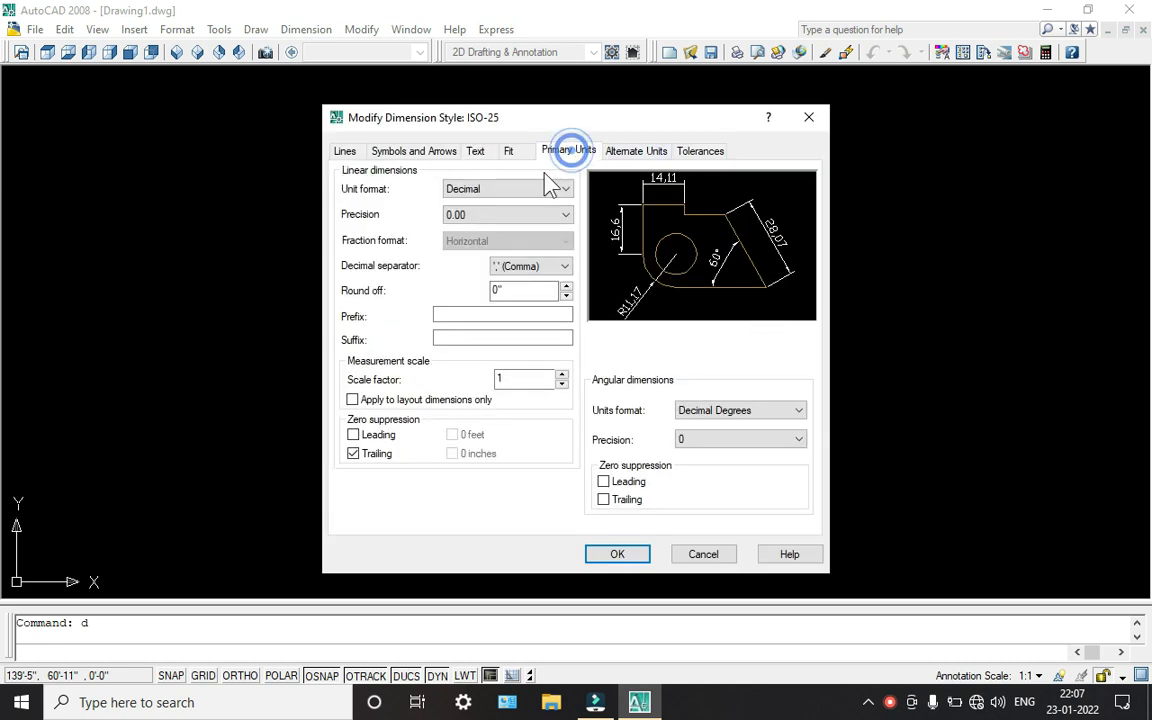
pyautogui.click(490, 190)
pyautogui.click(468, 240)
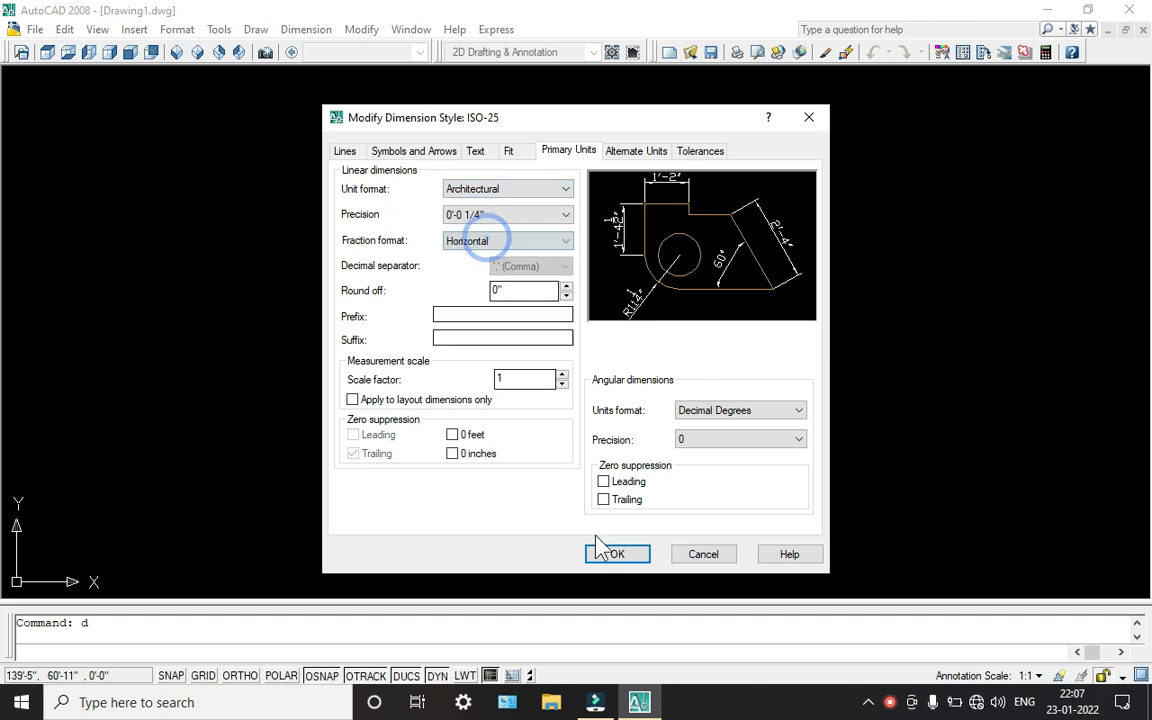
# Step: Set the primary units precision to 0'-0", save the style changes and make ISO-25 the current dimension style
pyautogui.click(891, 706)
pyautogui.click(920, 652)
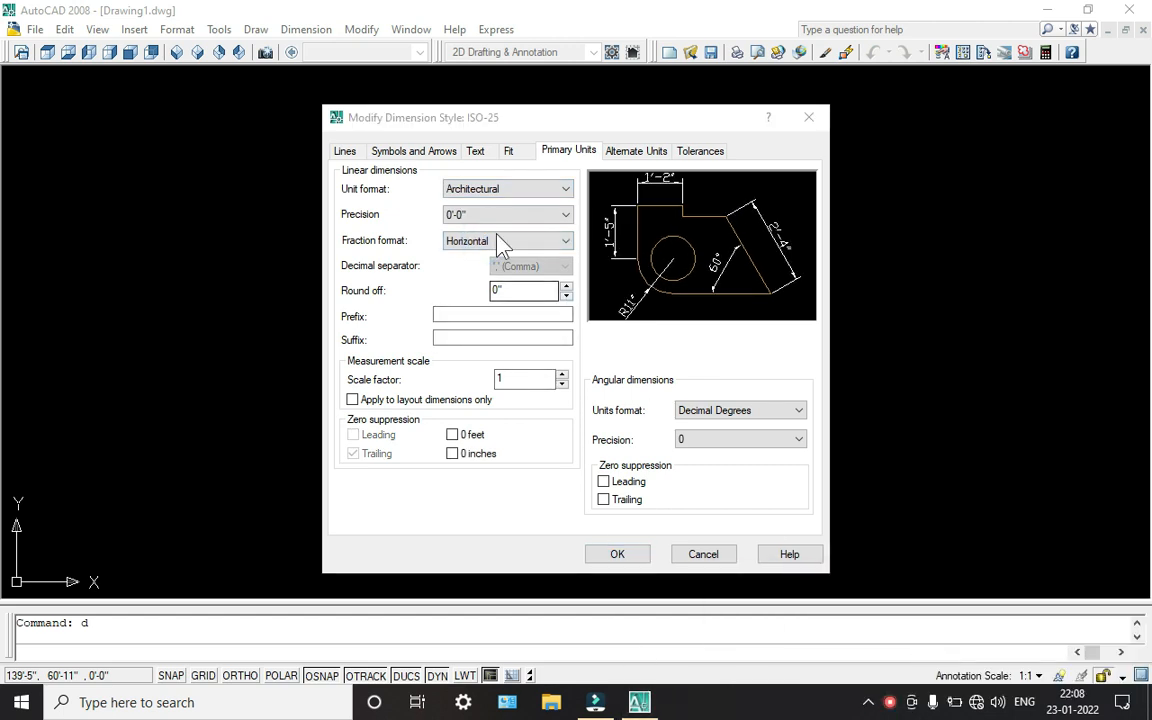
pyautogui.click(478, 215)
pyautogui.click(478, 216)
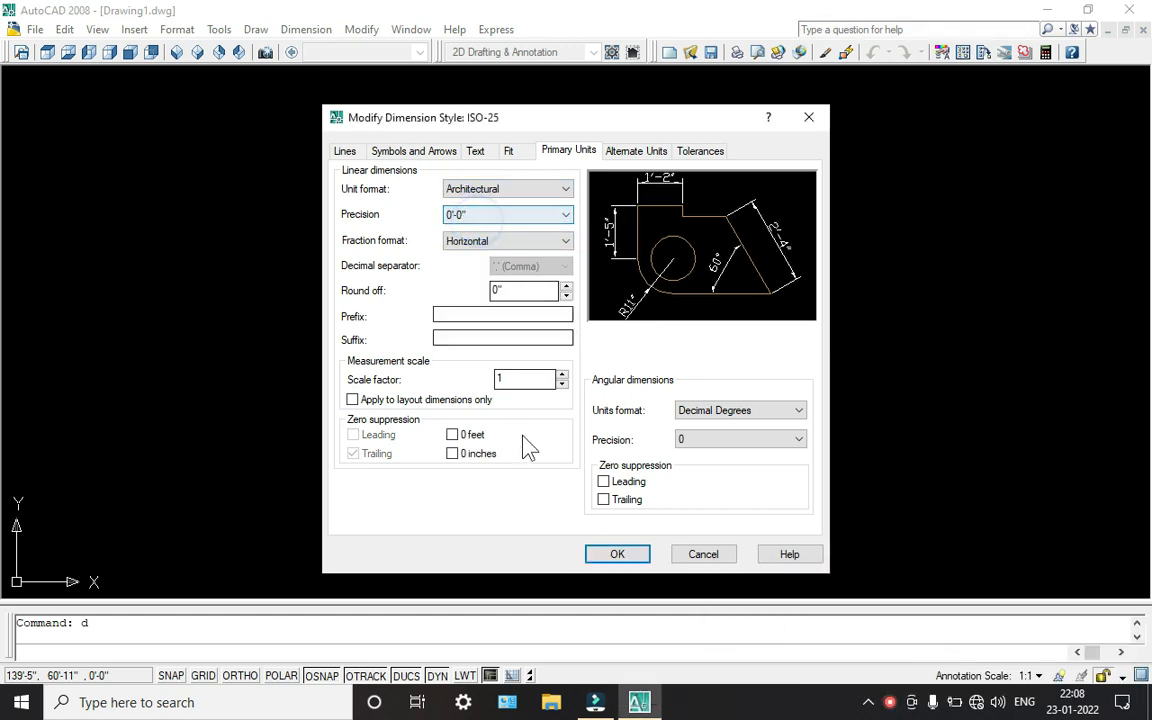
pyautogui.click(614, 556)
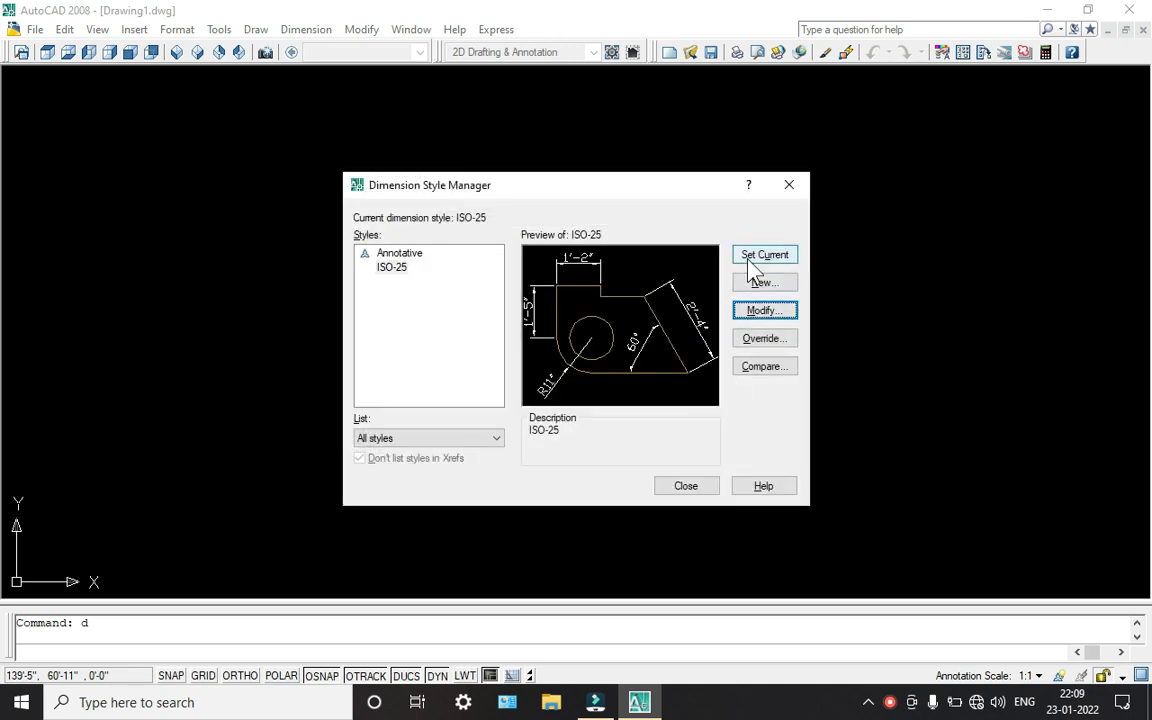
pyautogui.click(756, 256)
pyautogui.click(686, 487)
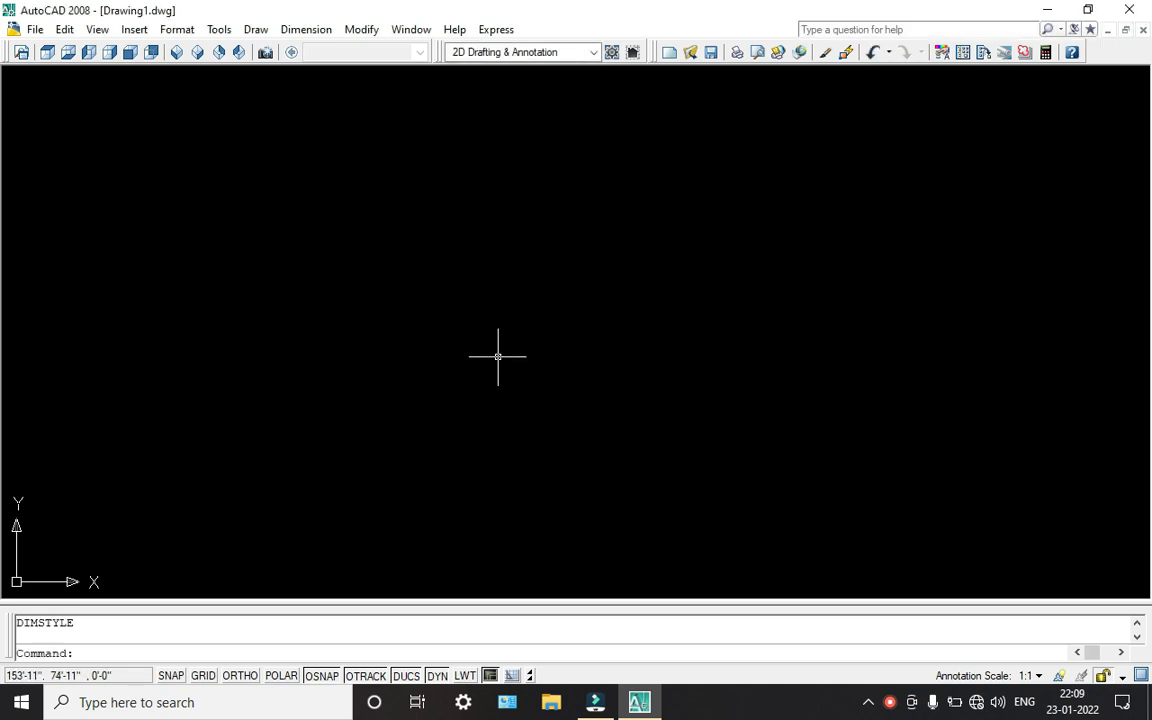
# Step: Start a line near the middle of the drawing area and draw it 60' straight up with Ortho on
pyautogui.write('l')
pyautogui.press('Return')
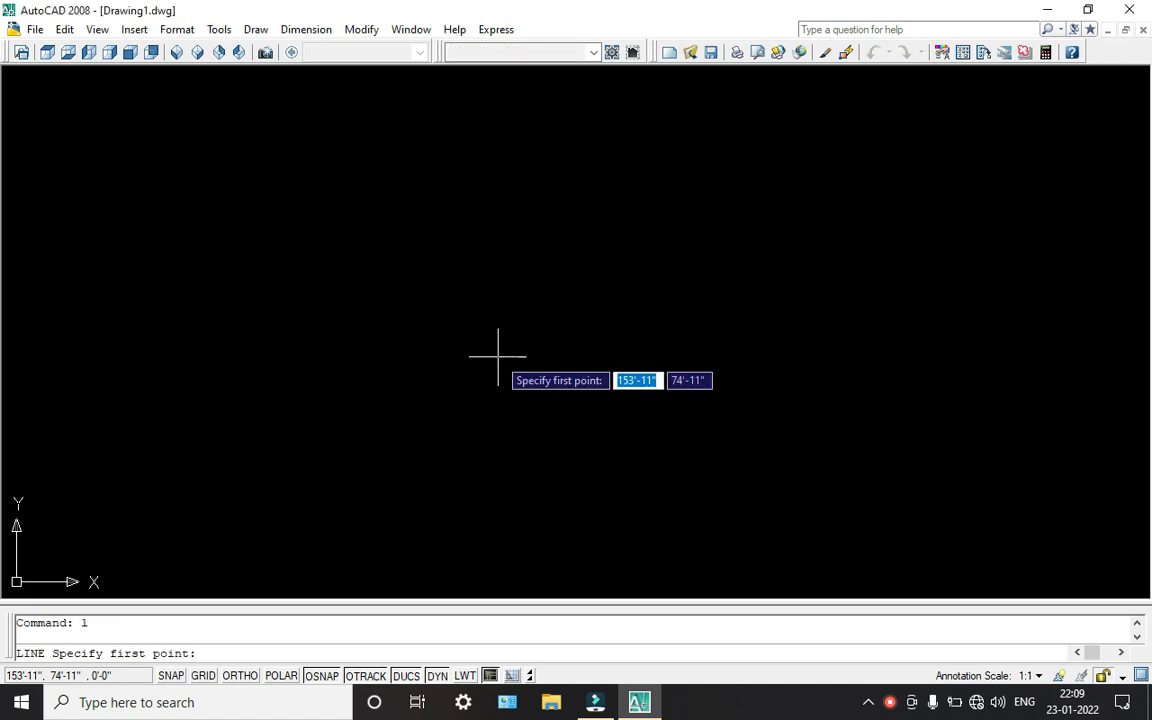
pyautogui.click(463, 432)
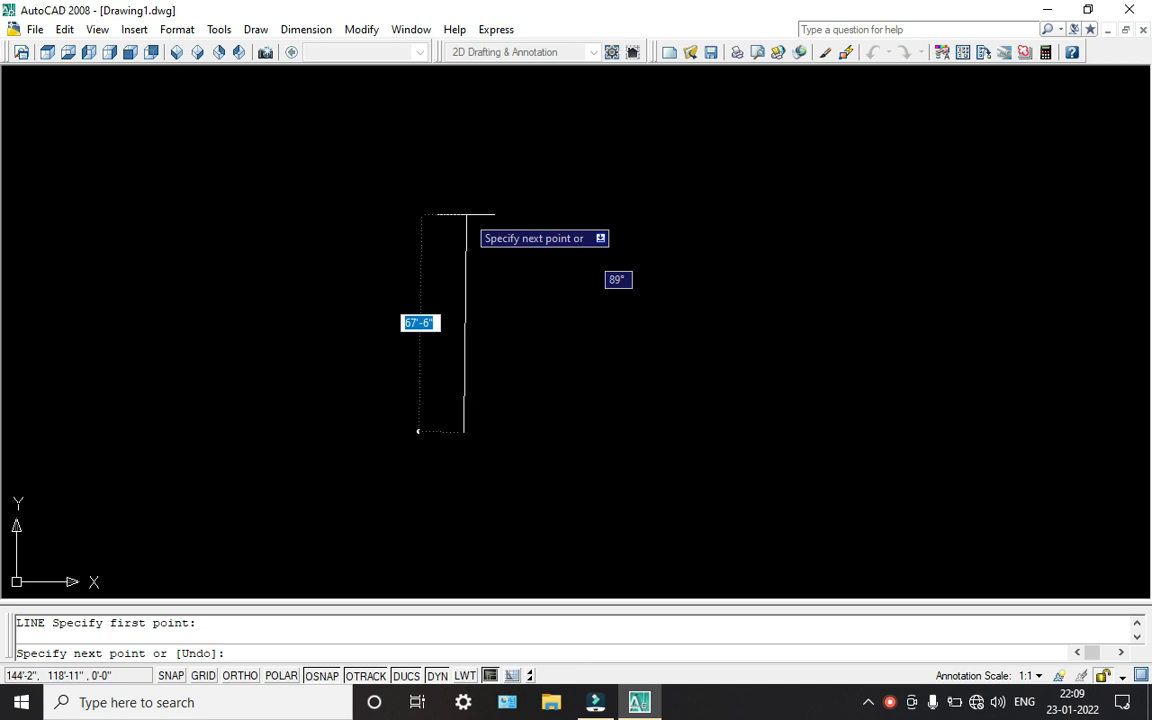
pyautogui.press('F8')
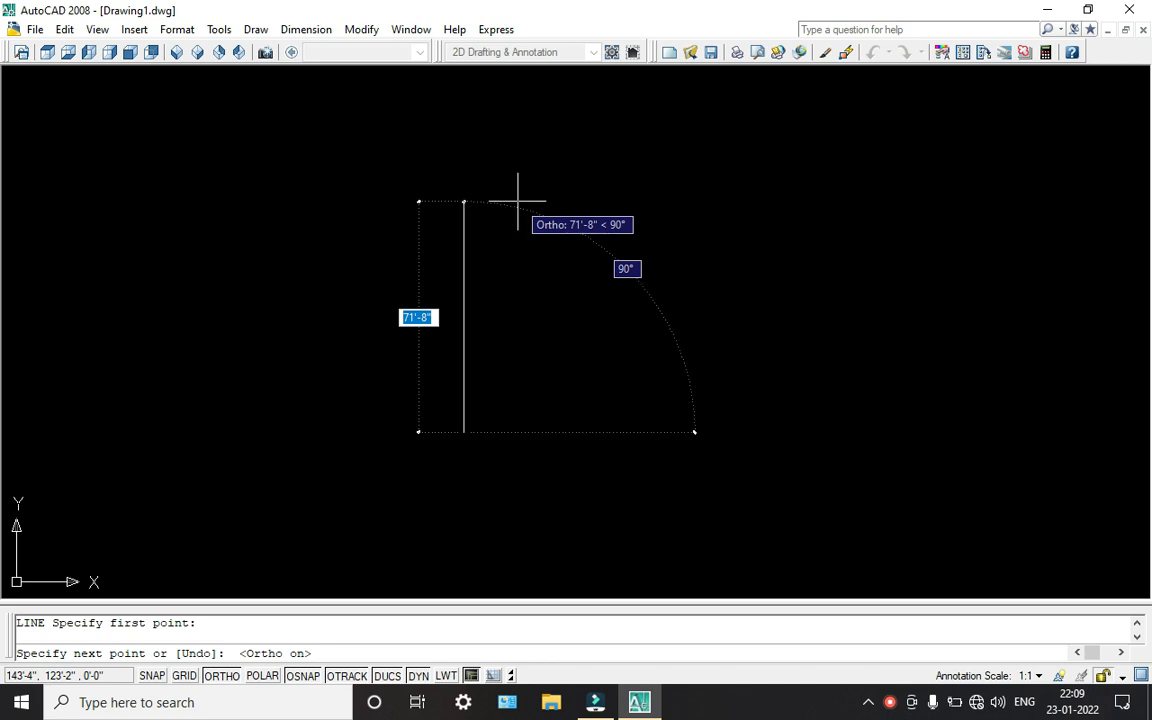
pyautogui.write('71')
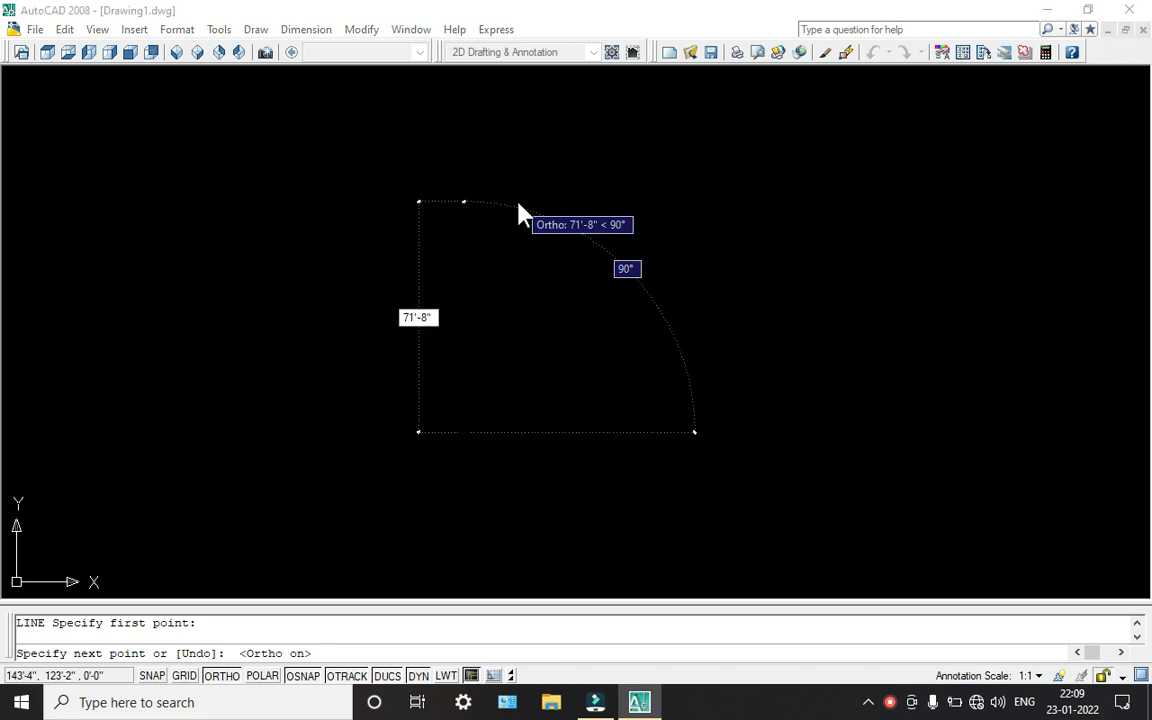
pyautogui.write("'")
pyautogui.press('Return')
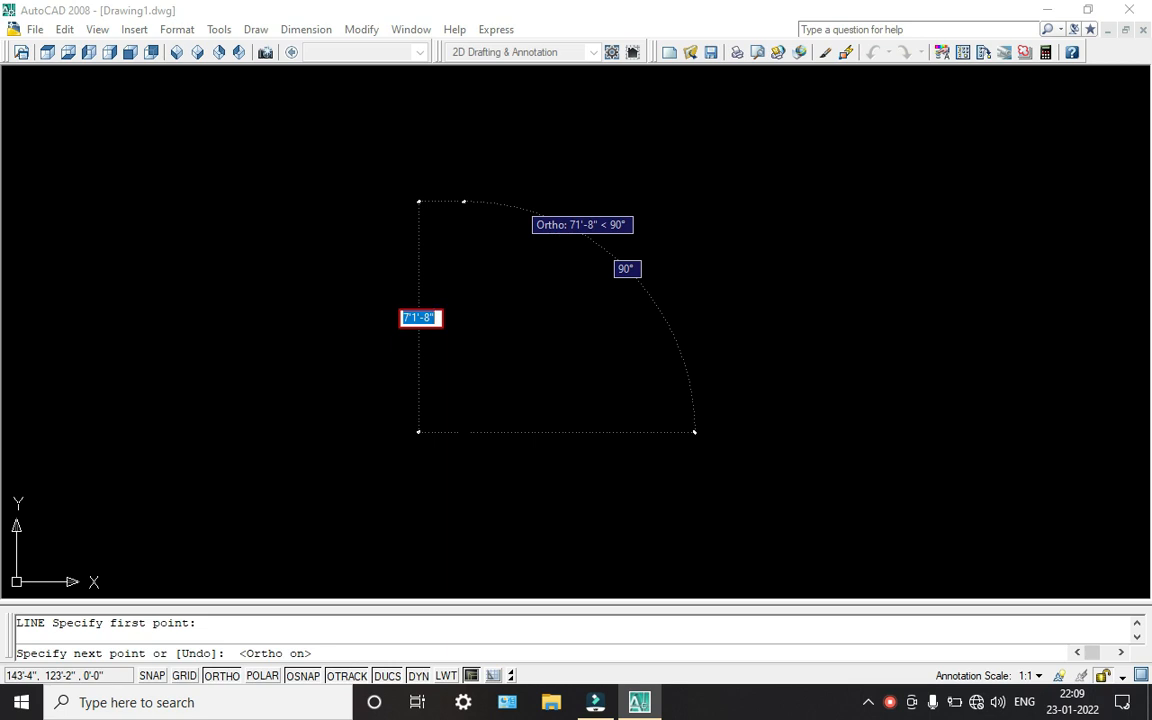
pyautogui.write('60')
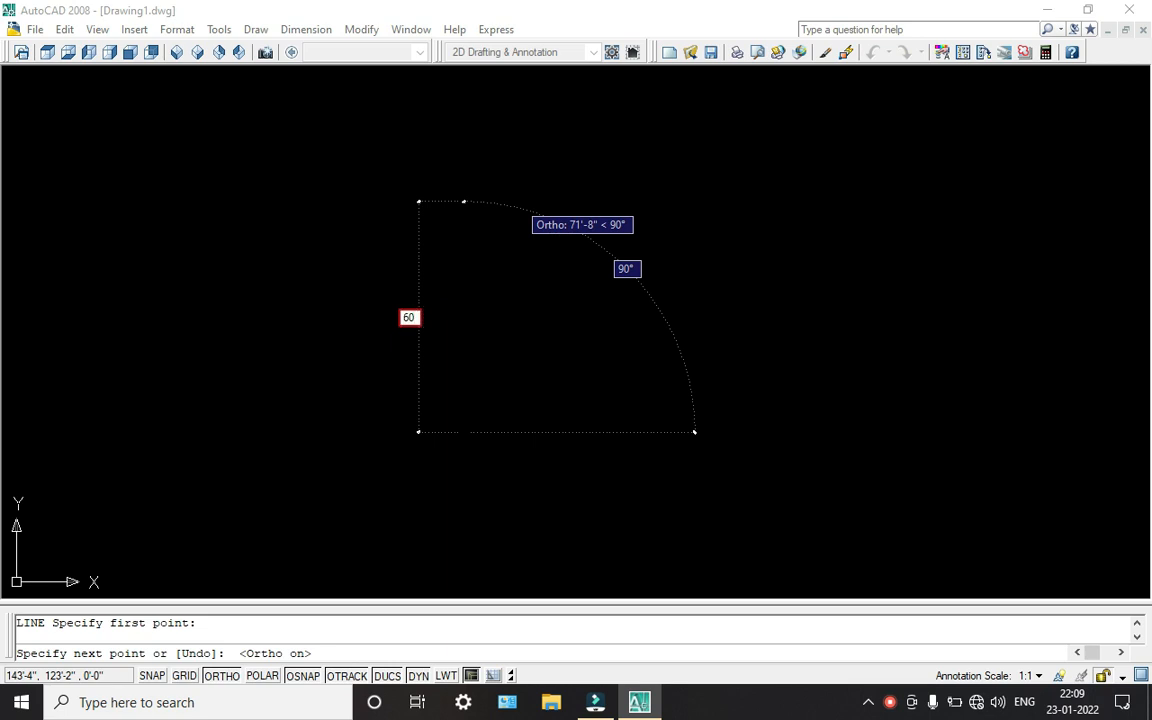
pyautogui.write("'")
pyautogui.press('Return')
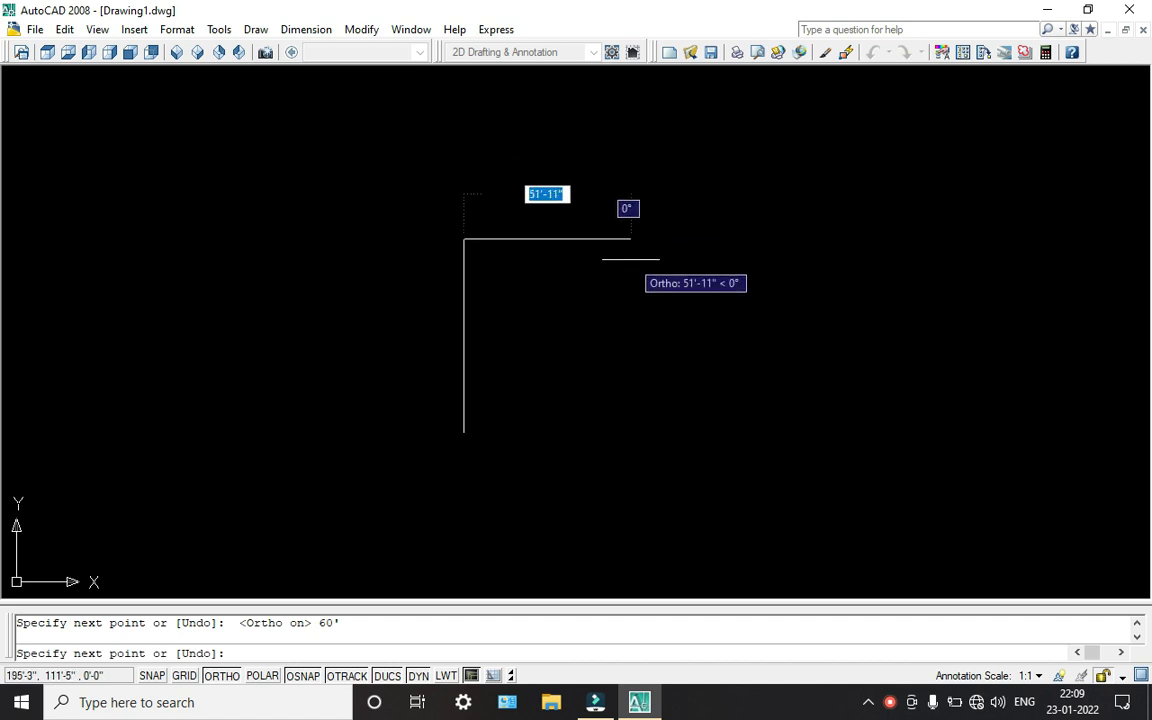
# Step: Complete the rectangle with line segments 30' to the right, 60' down and 30' back to the left
pyautogui.write('30')
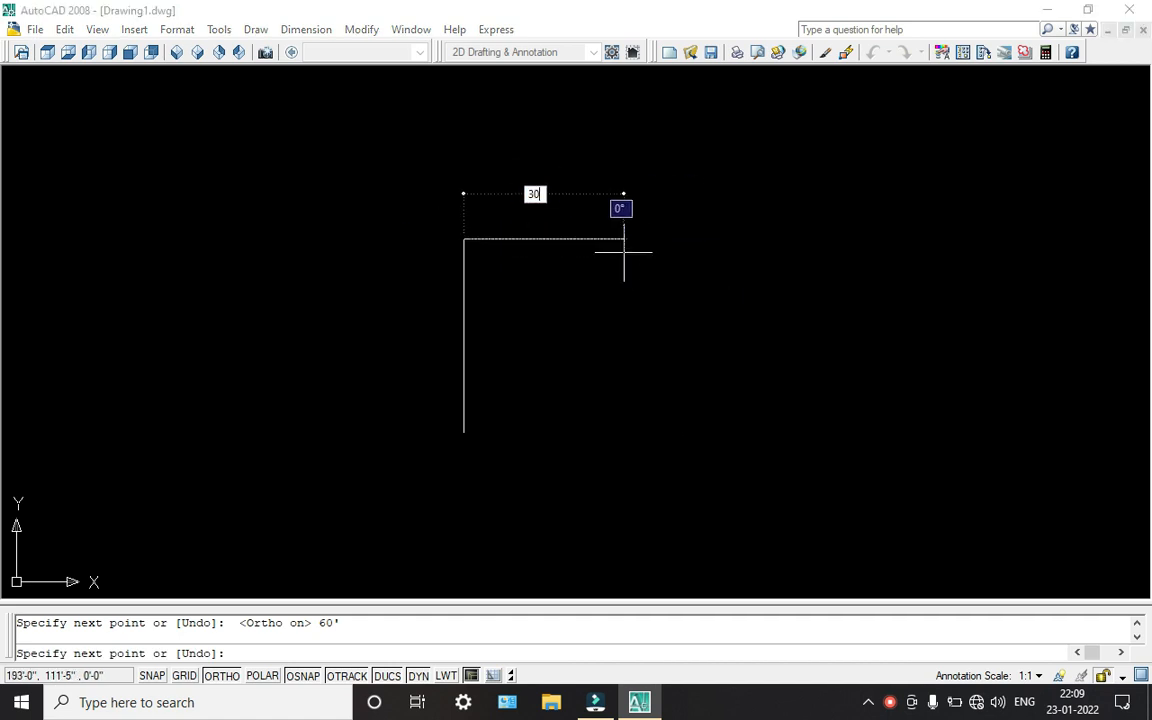
pyautogui.write("'")
pyautogui.press('Return')
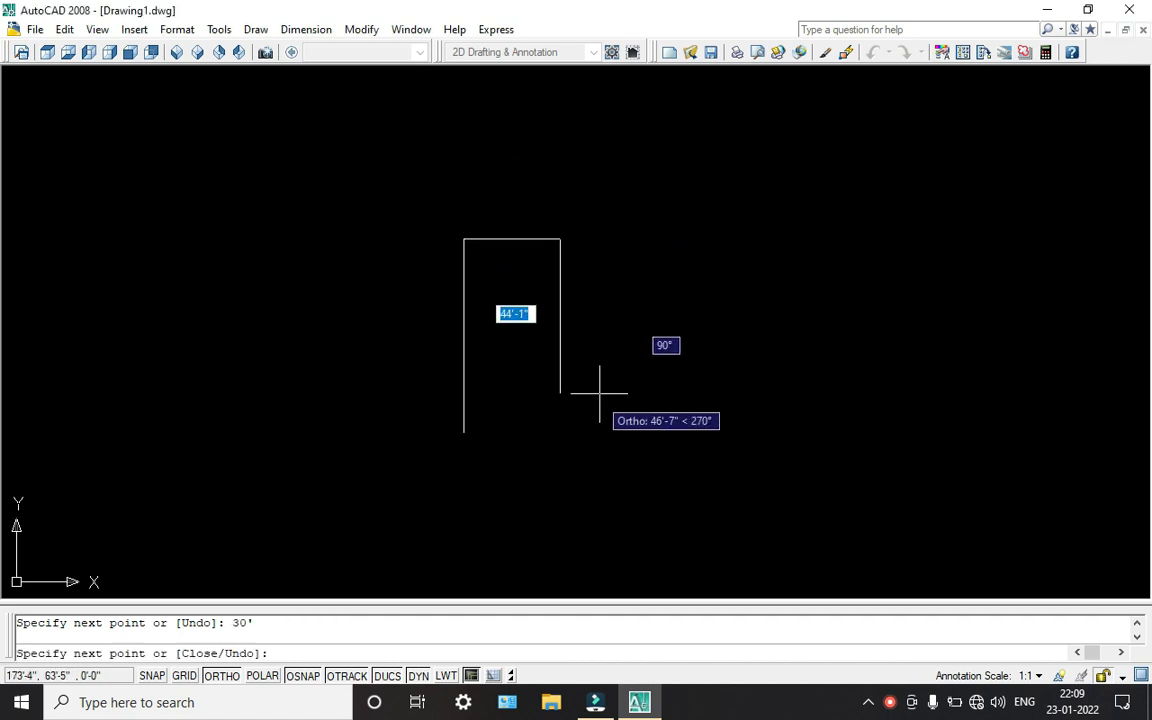
pyautogui.write("60'")
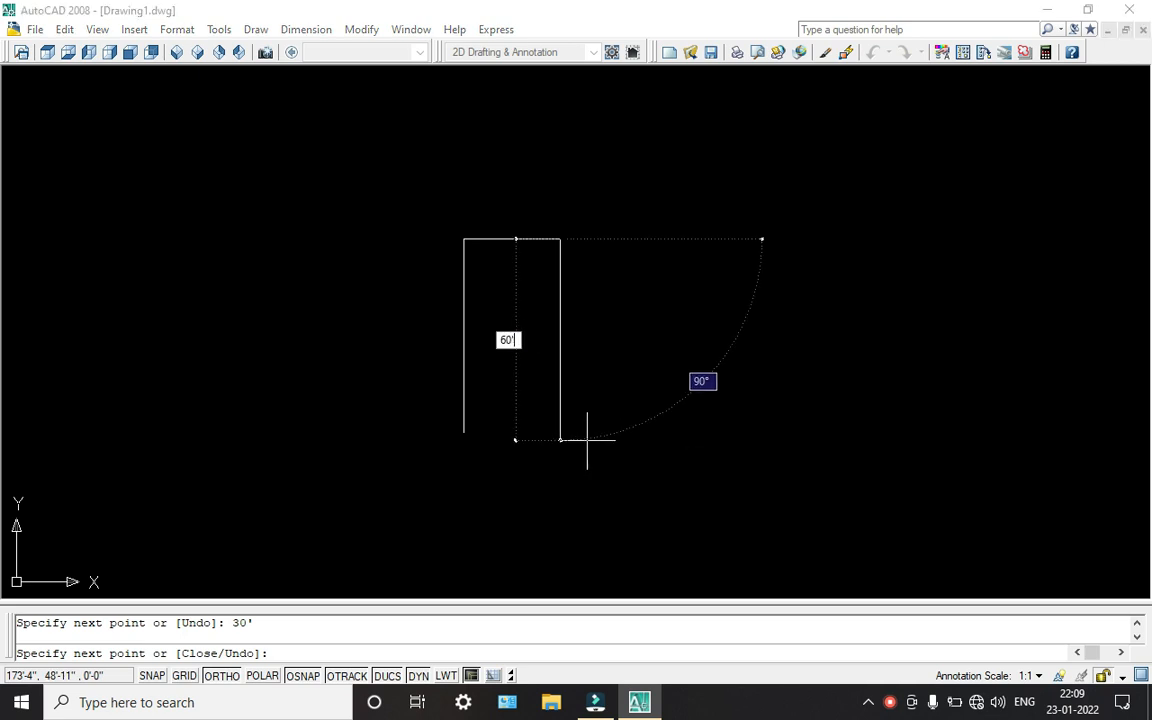
pyautogui.press('Return')
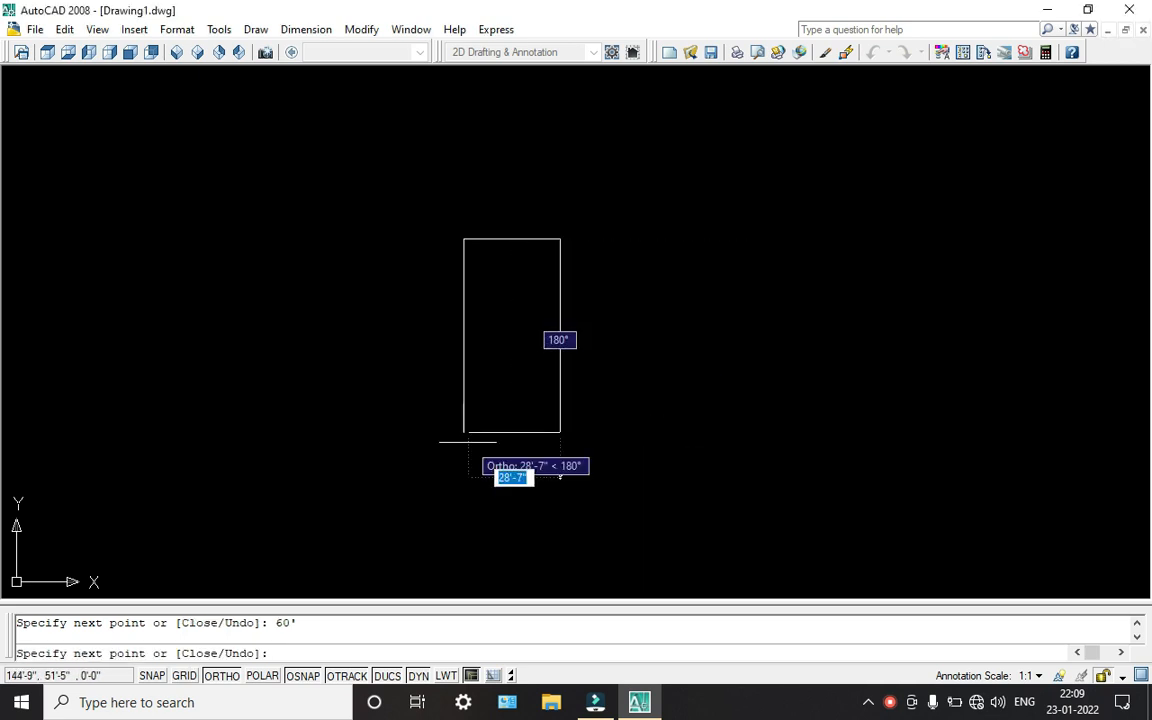
pyautogui.write("30'")
pyautogui.press('Return')
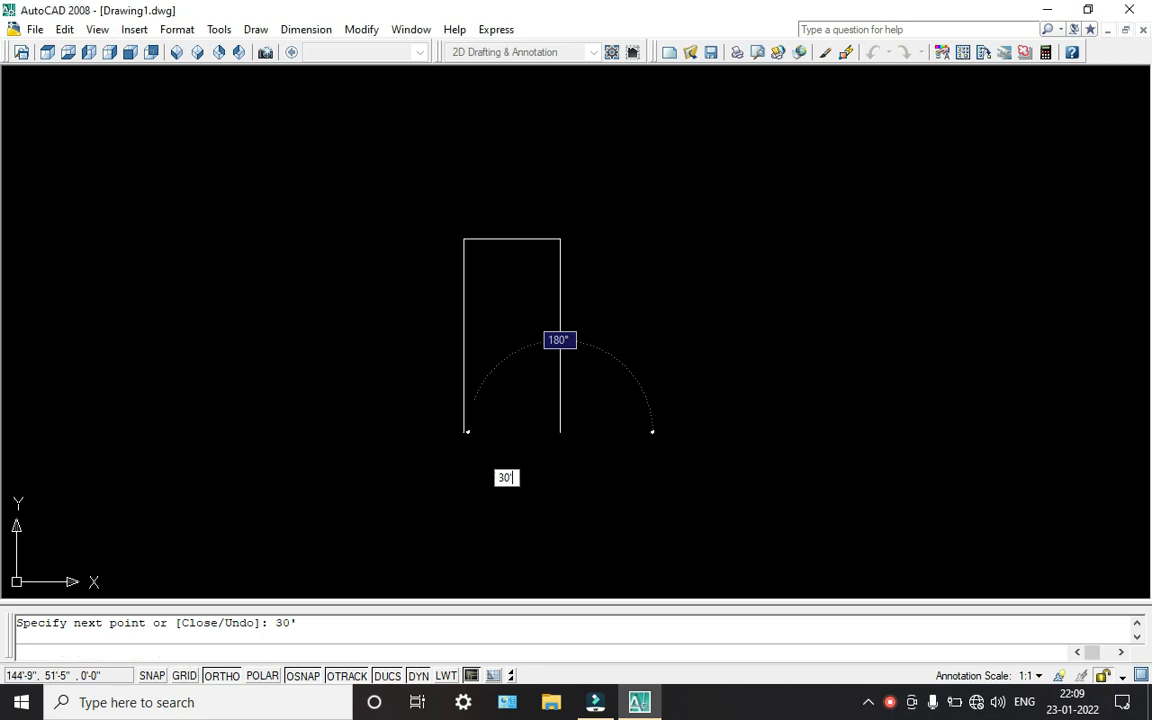
pyautogui.press('Return')
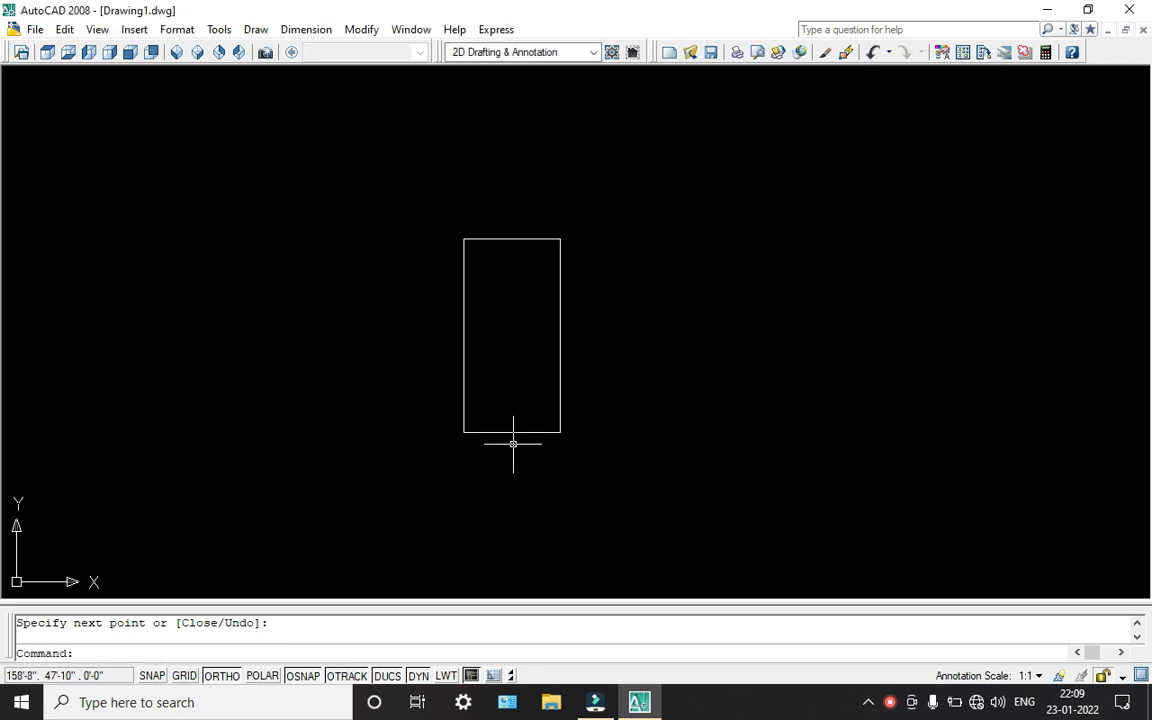
# Step: Zoom to the drawing extents so the whole rectangle fits in view with some margin around it
pyautogui.write('z')
pyautogui.press('Return')
pyautogui.write('a')
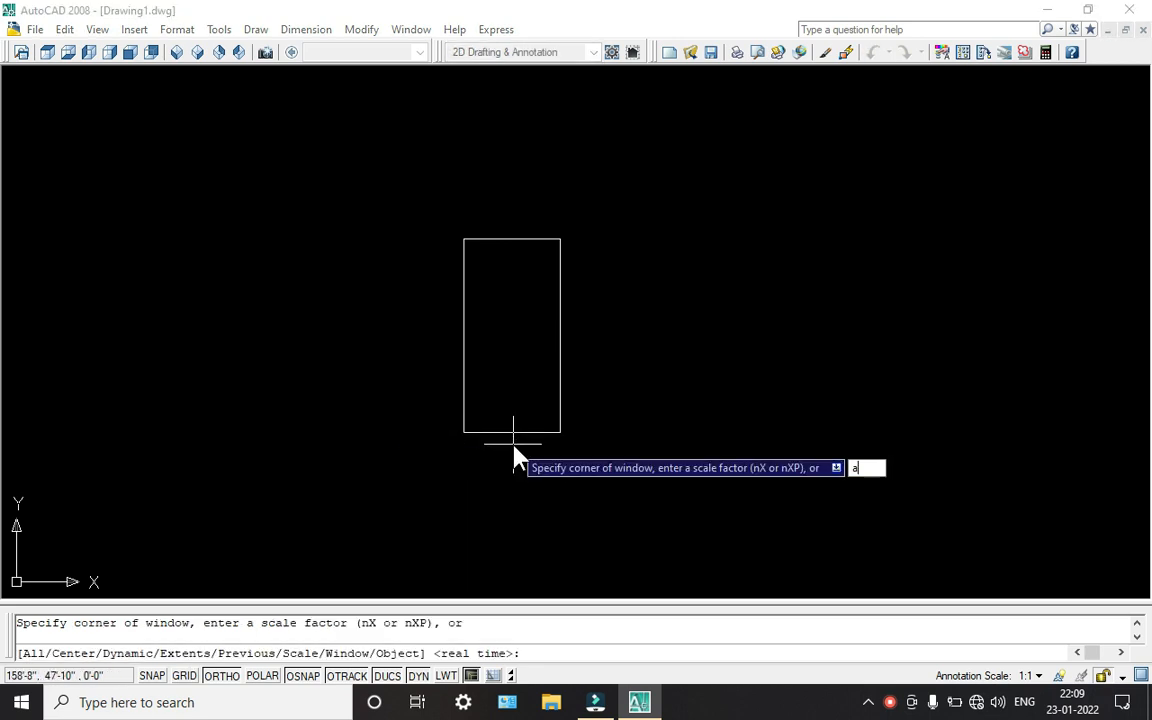
pyautogui.press('Return')
pyautogui.write('z')
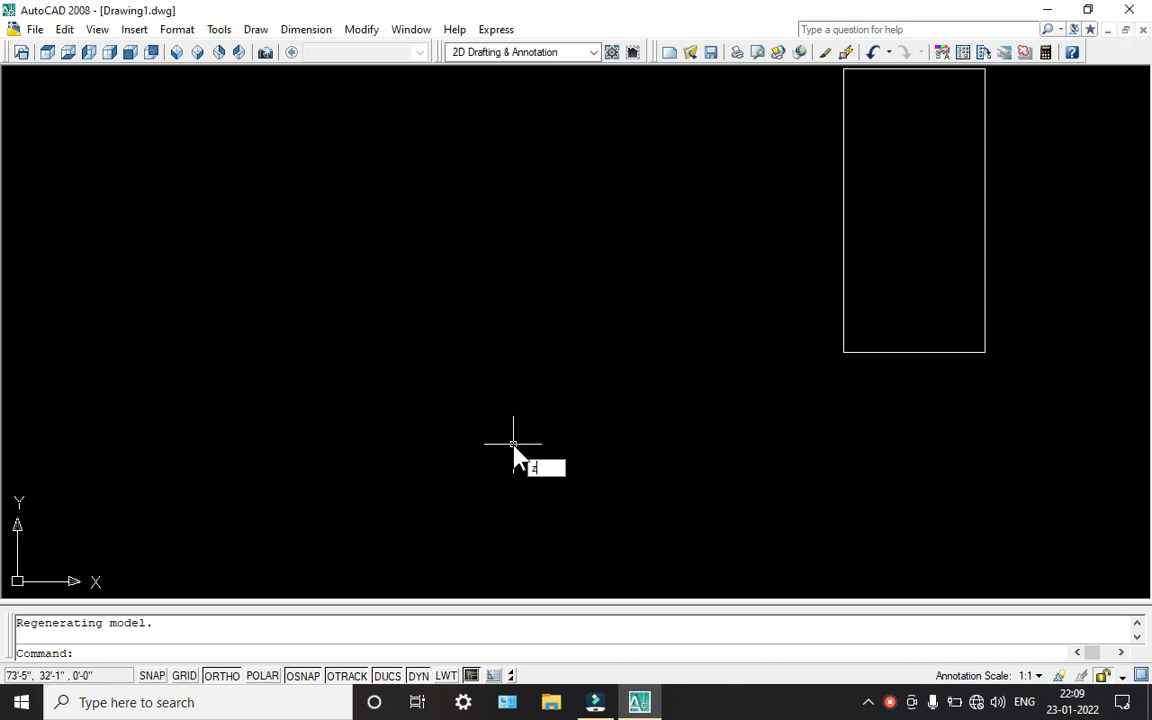
pyautogui.press('Return')
pyautogui.press('Escape')
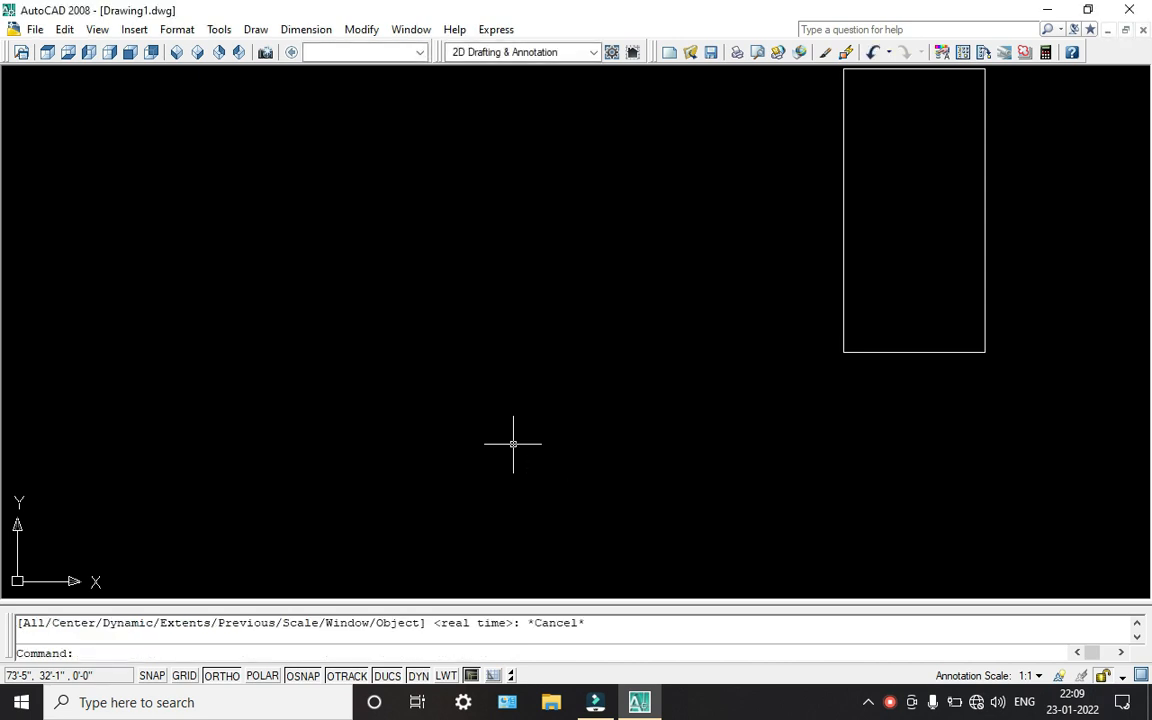
pyautogui.write('z')
pyautogui.press('Return')
pyautogui.write('e')
pyautogui.press('Return')
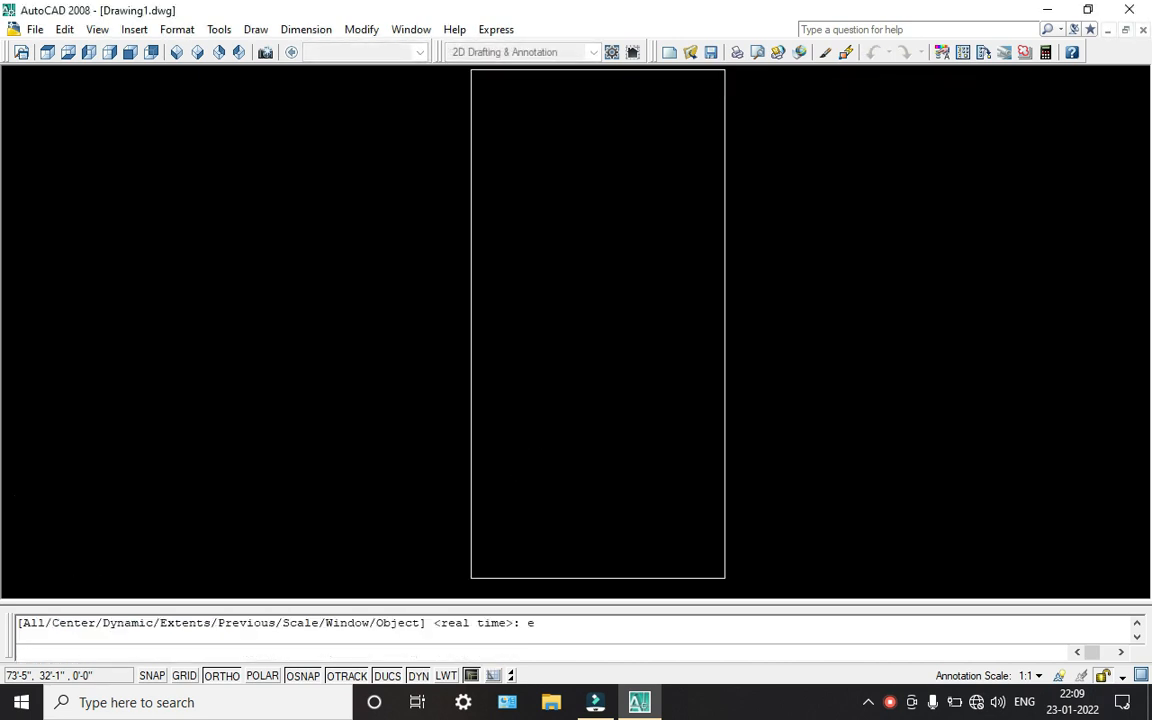
pyautogui.scroll(-2, 472, 170)
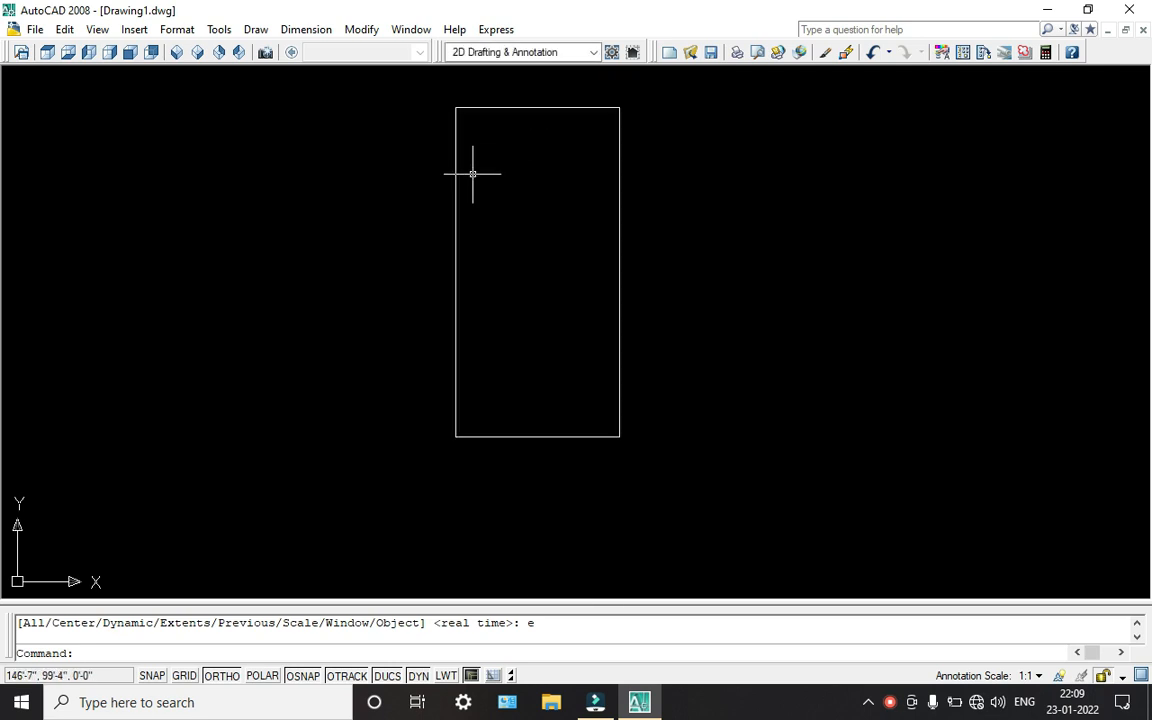
pyautogui.scroll(2, 472, 173)
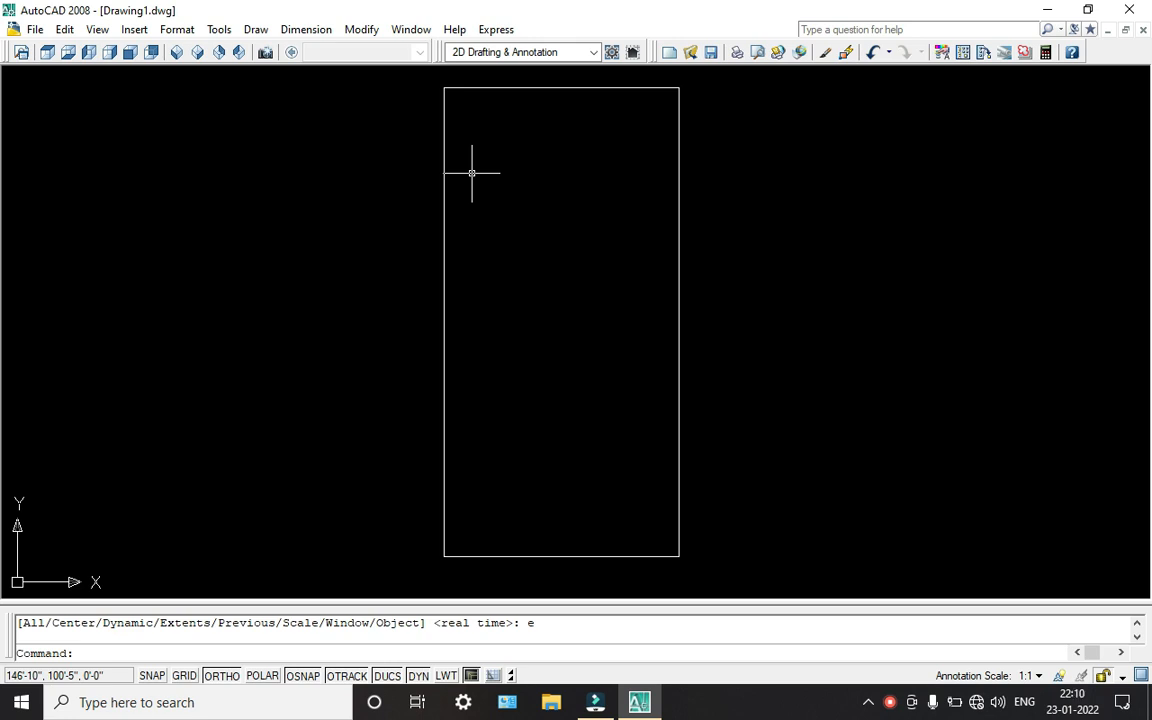
# Step: Offset all four sides of the rectangle 5" inward to form the wall thickness
pyautogui.write('o')
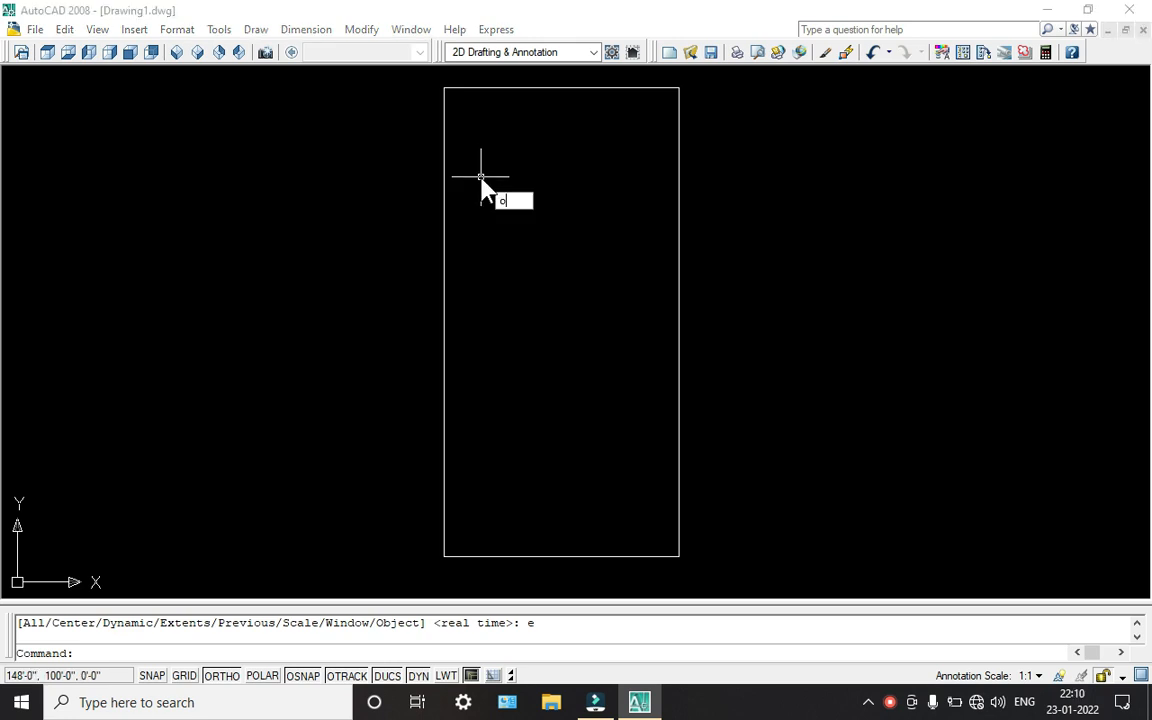
pyautogui.press('Return')
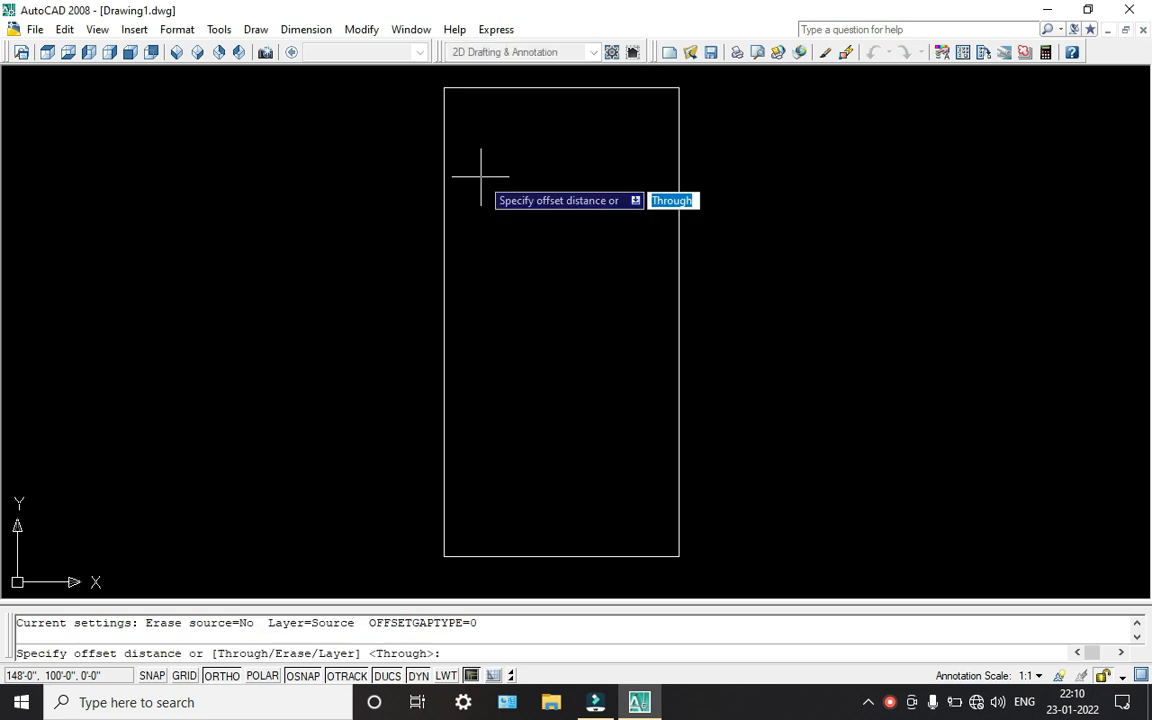
pyautogui.write('5')
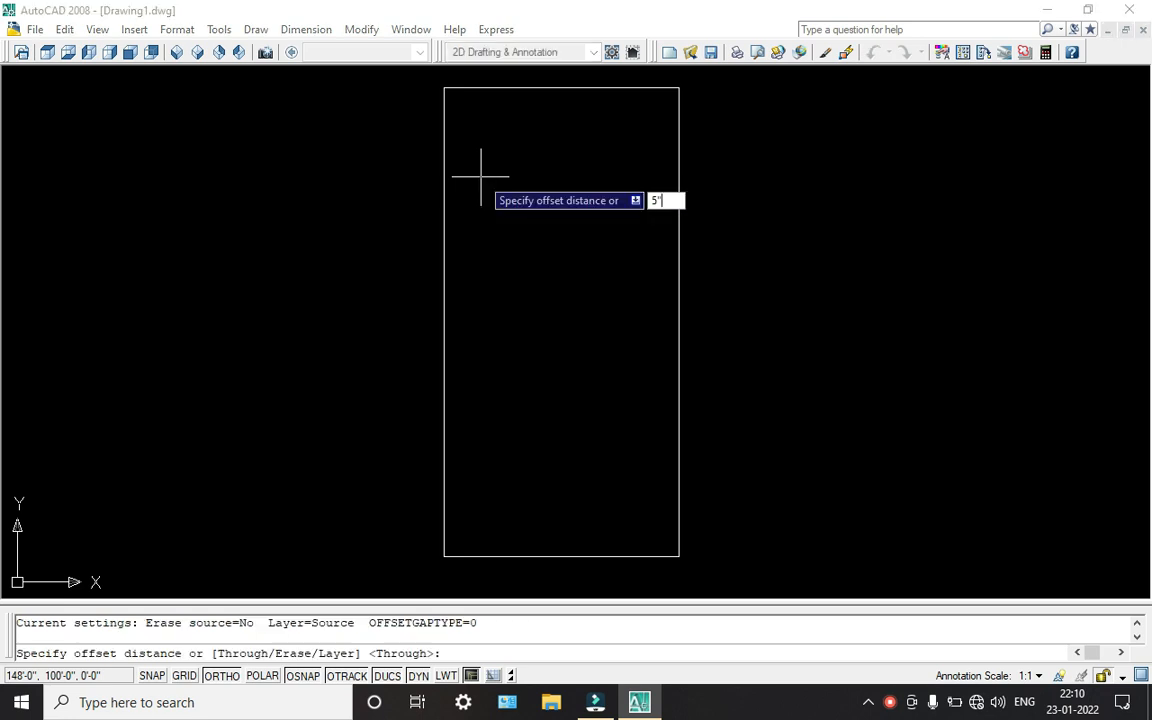
pyautogui.press('Return')
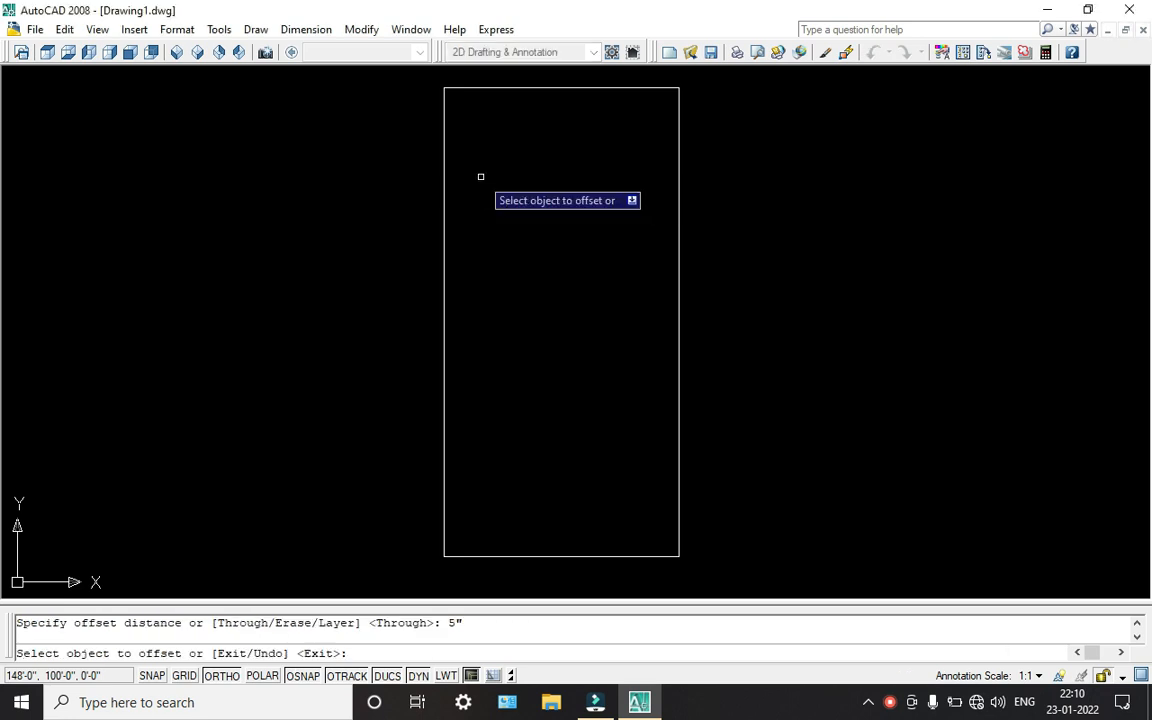
pyautogui.click(517, 88)
pyautogui.click(445, 165)
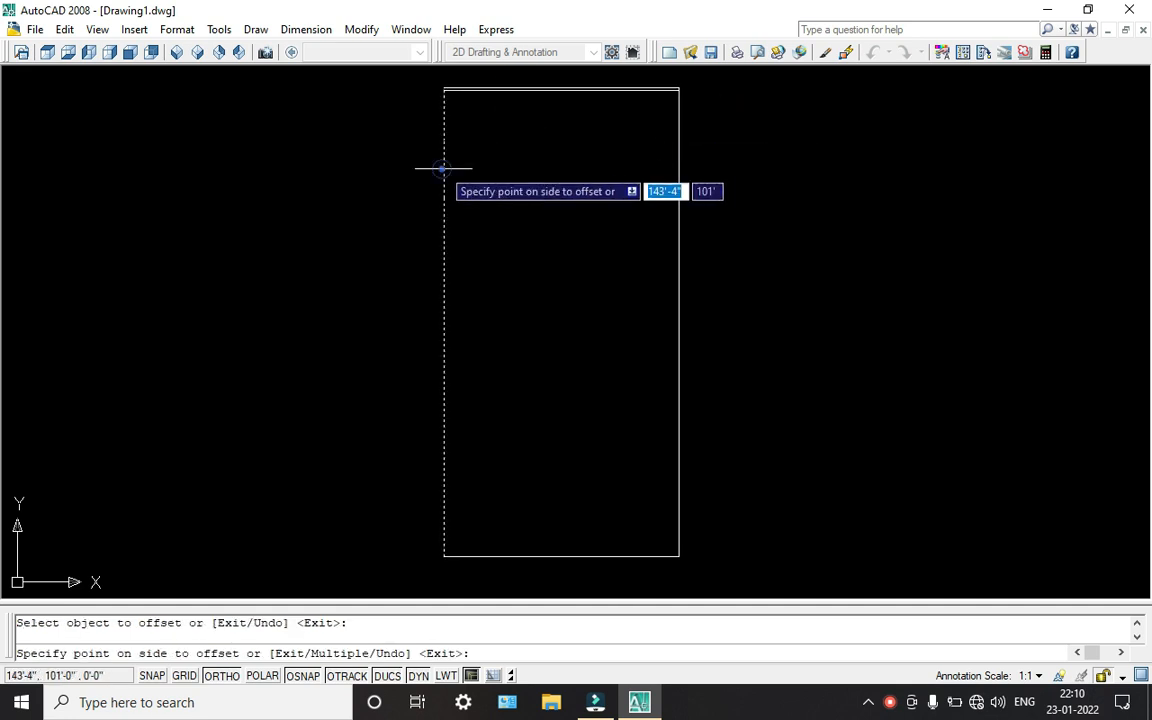
pyautogui.click(473, 157)
pyautogui.click(679, 180)
pyautogui.click(650, 170)
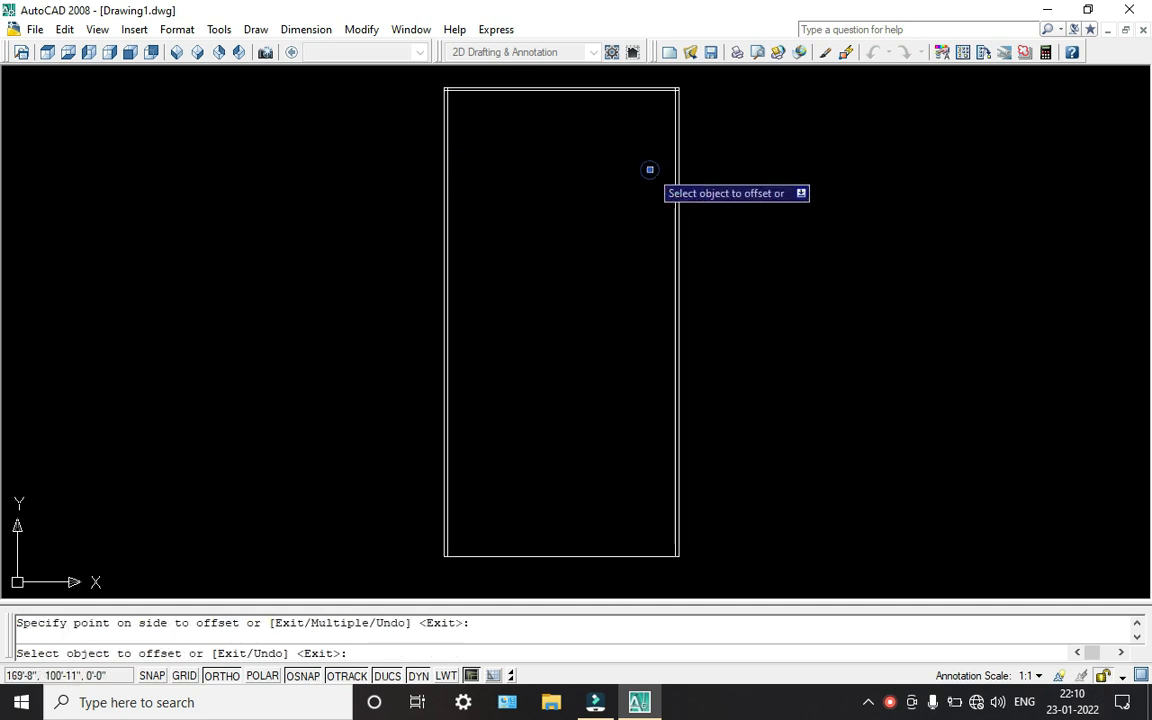
pyautogui.click(596, 555)
pyautogui.click(586, 525)
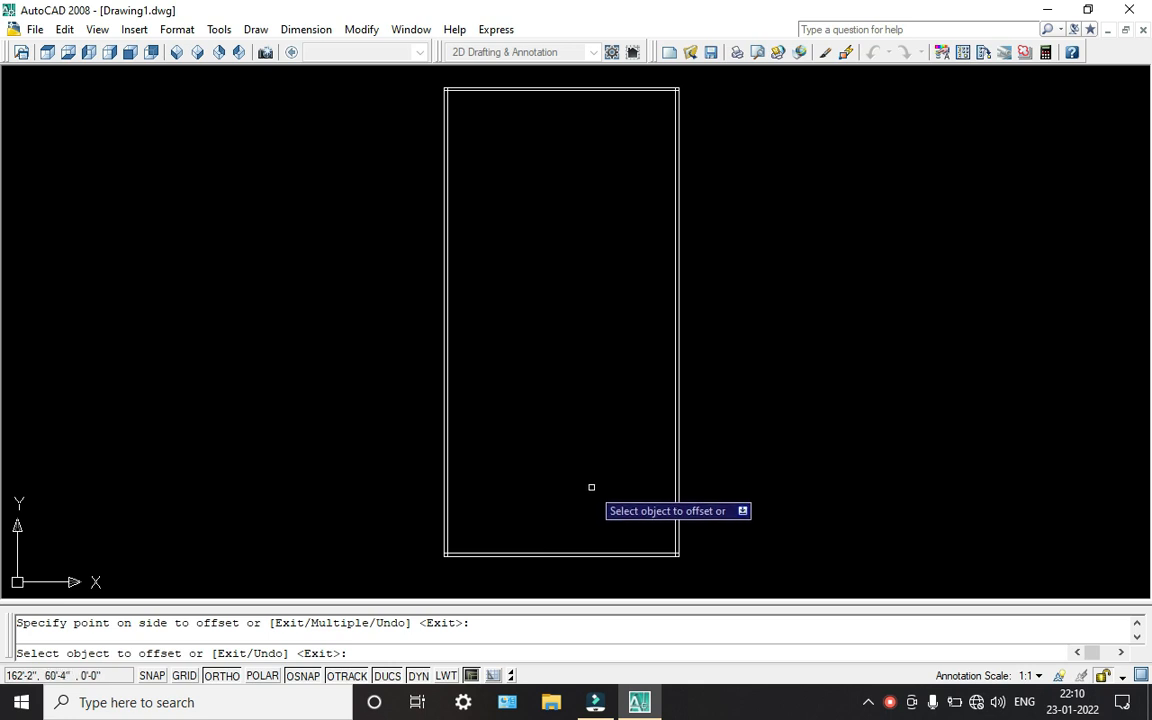
# Step: Finish offsetting and inspect the double wall lines at the plan's upper-left corner and around the whole outline
pyautogui.press('Escape')
pyautogui.scroll(1, 434, 95)
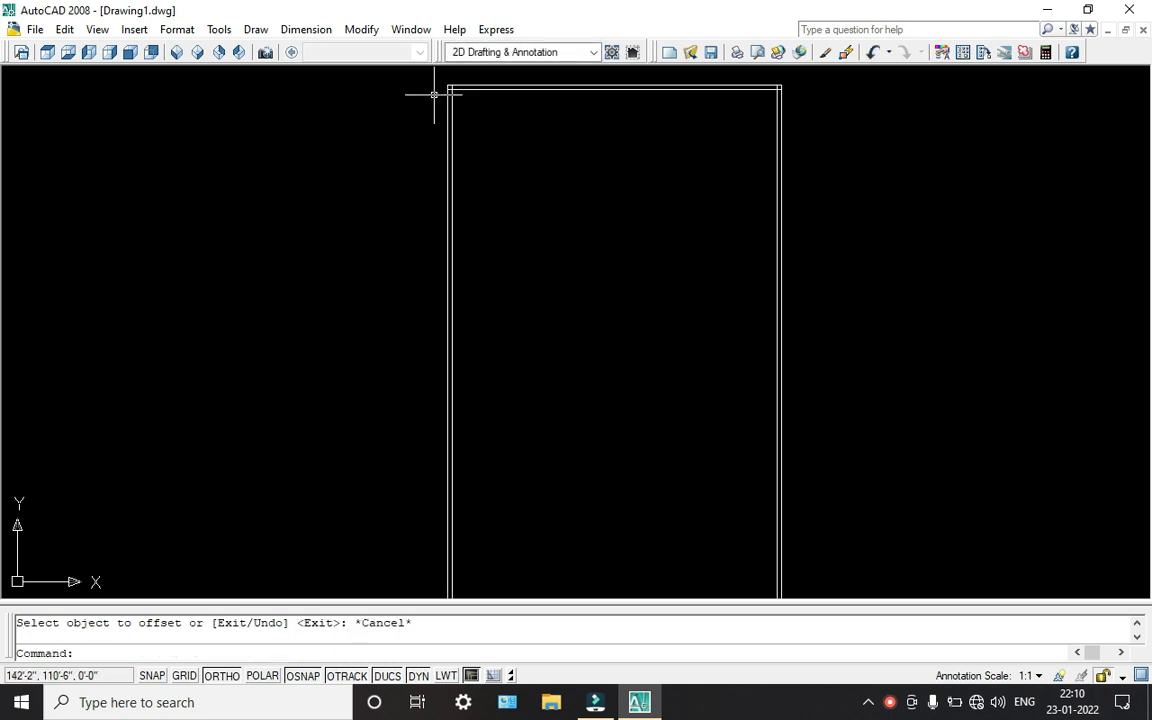
pyautogui.scroll(1, 434, 95)
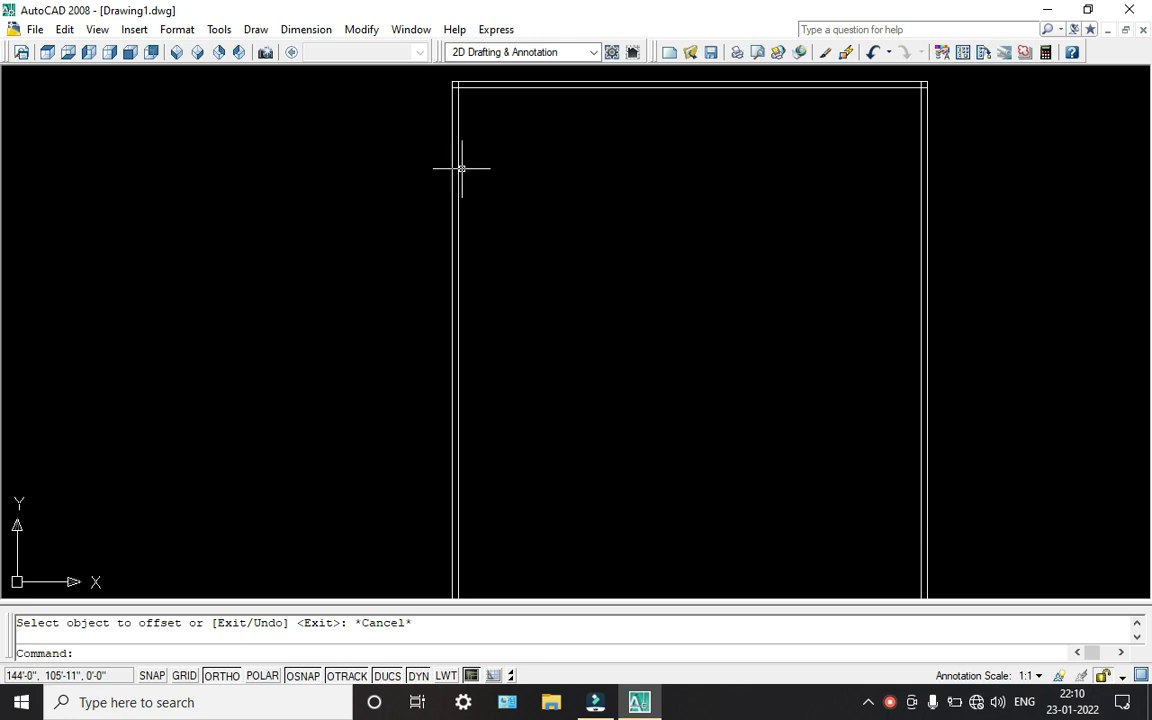
pyautogui.moveTo(460, 170); pyautogui.dragTo(452, 238, button='middle')
pyautogui.scroll(3, 470, 160)
pyautogui.scroll(-4, 420, 130)
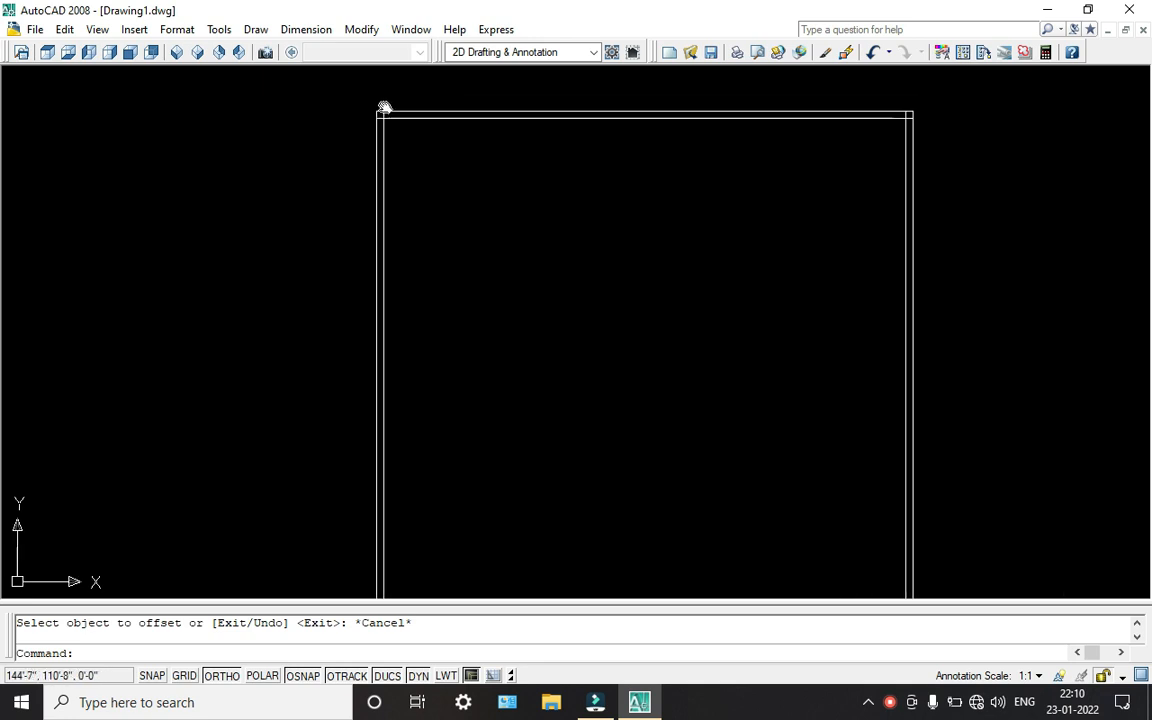
pyautogui.scroll(-2, 455, 205)
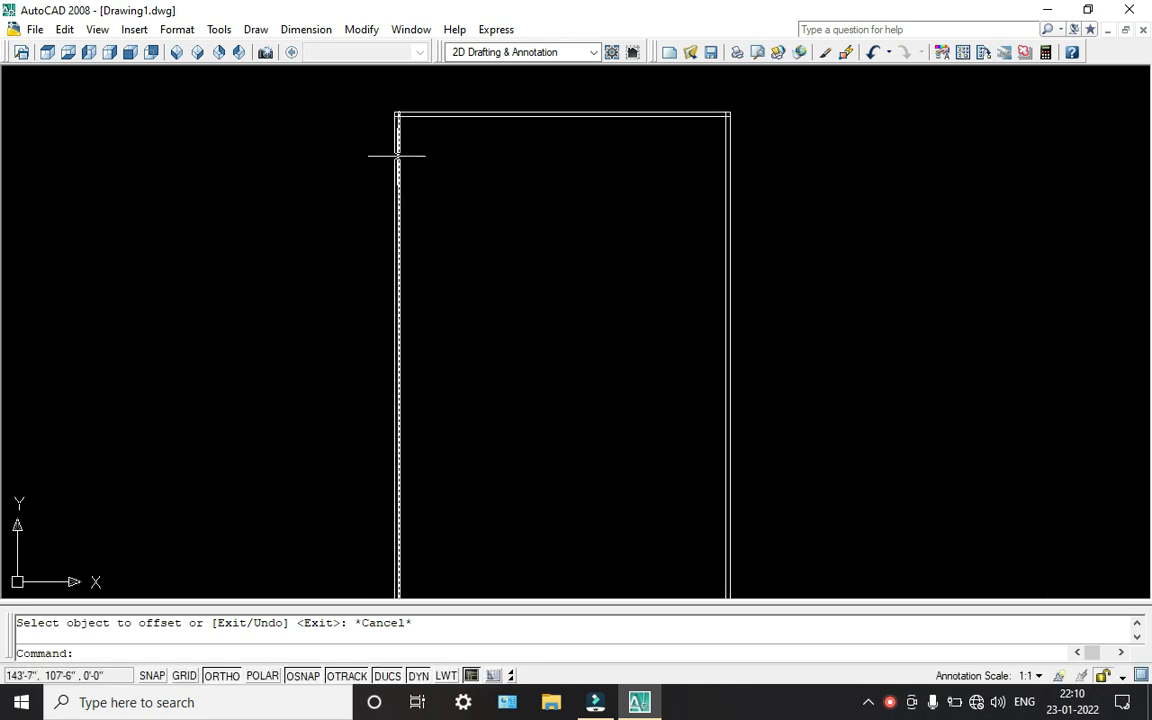
pyautogui.scroll(2, 396, 99)
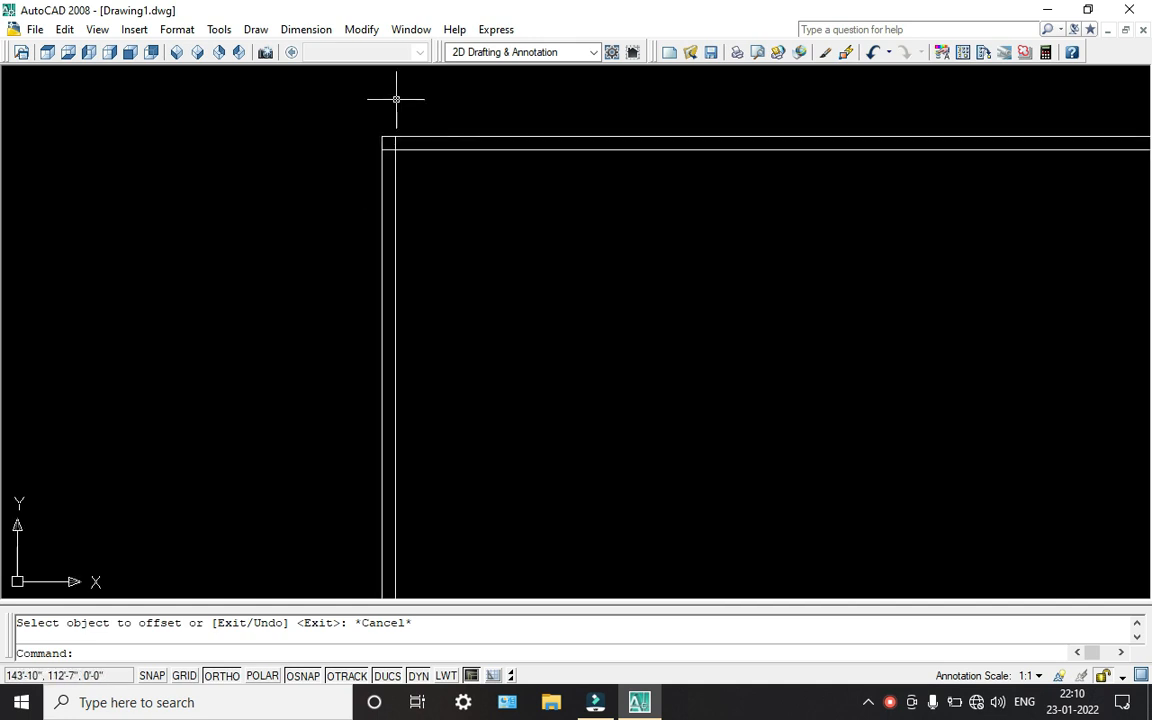
pyautogui.click(889, 702)
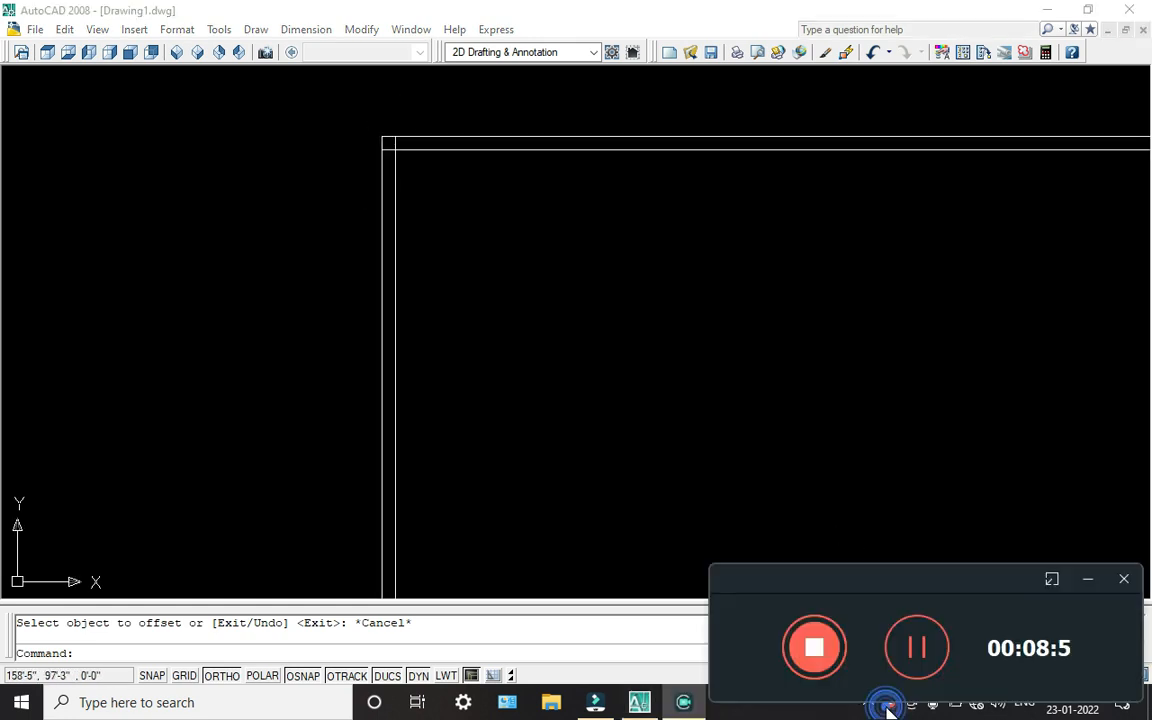
pyautogui.click(1086, 580)
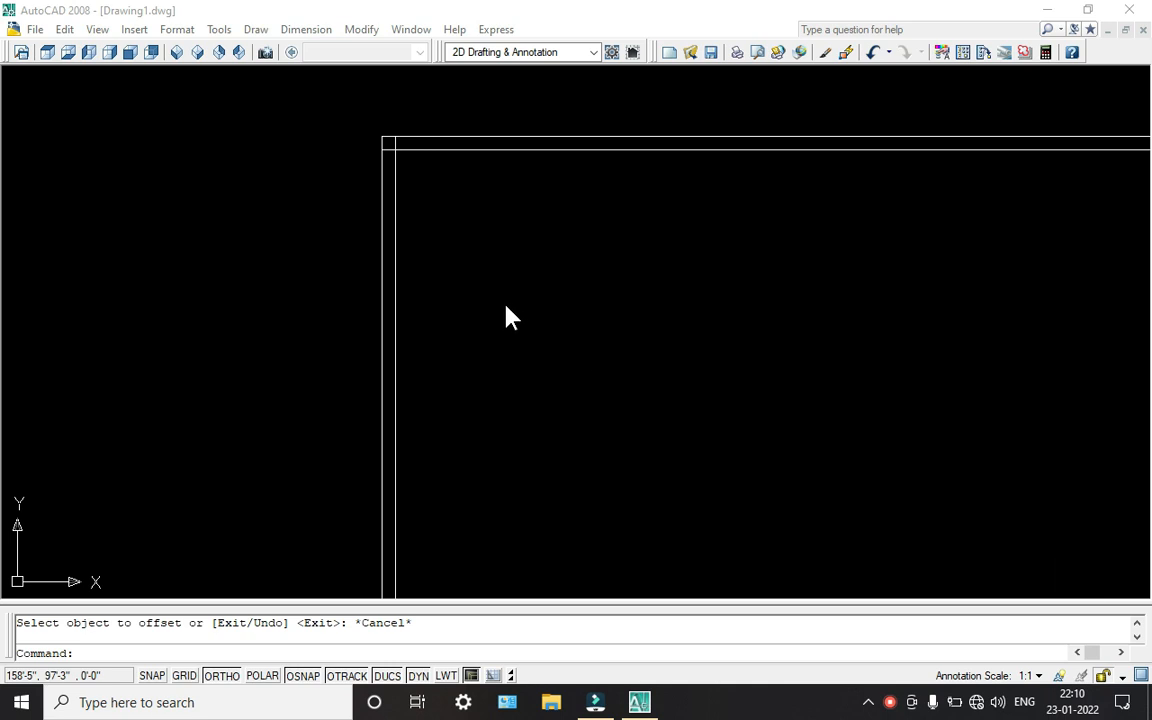
pyautogui.scroll(3, 367, 143)
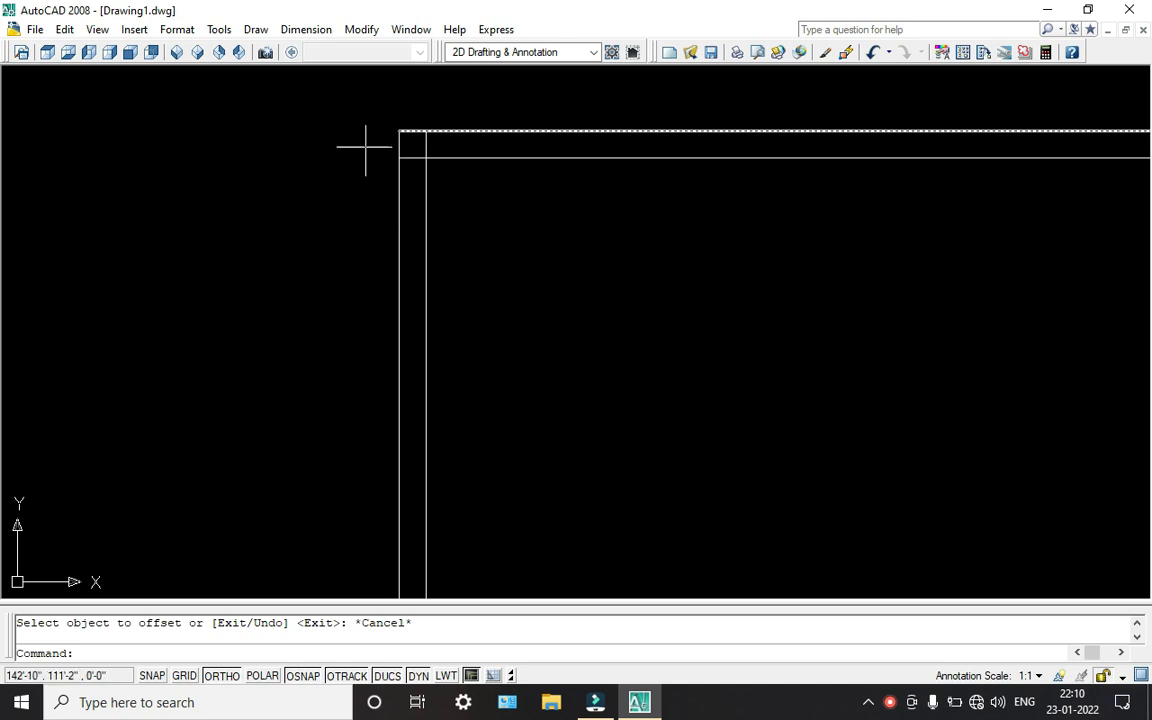
pyautogui.scroll(-2, 408, 168)
pyautogui.moveTo(407, 168); pyautogui.dragTo(384, 156, button='middle')
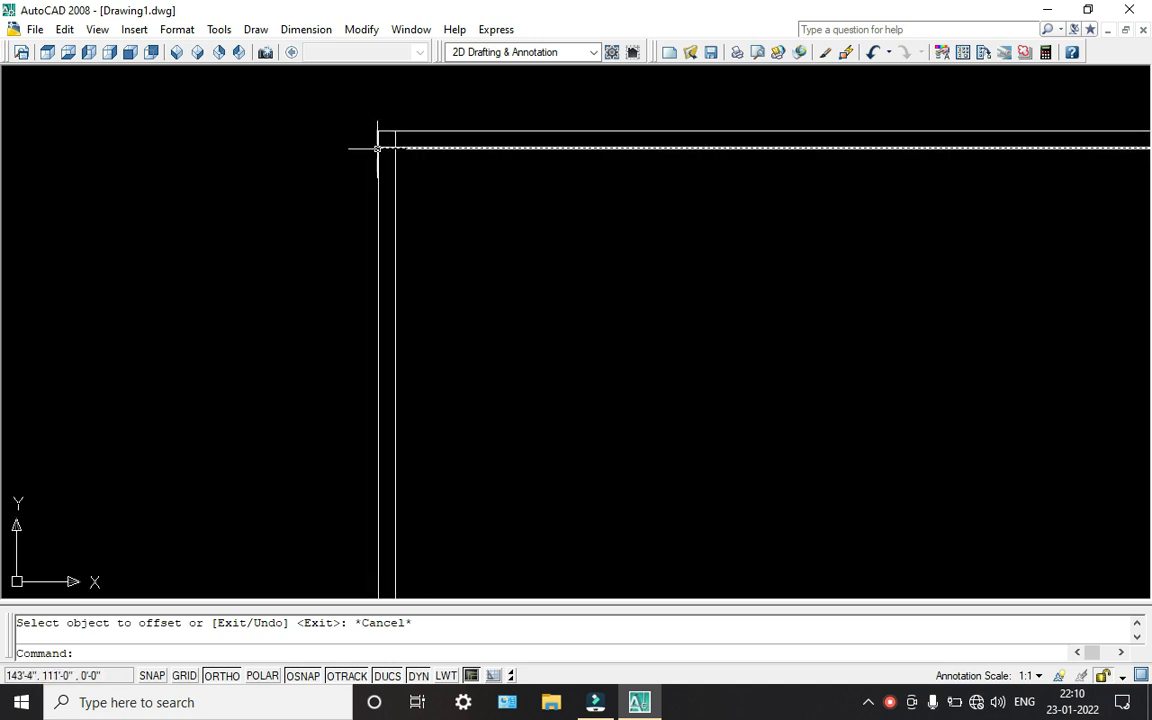
pyautogui.scroll(-2, 377, 148)
pyautogui.moveTo(408, 172)
pyautogui.mouseDown(button='middle')
pyautogui.moveTo(350, 180)
pyautogui.moveTo(363, 177)
pyautogui.mouseUp(button='middle')
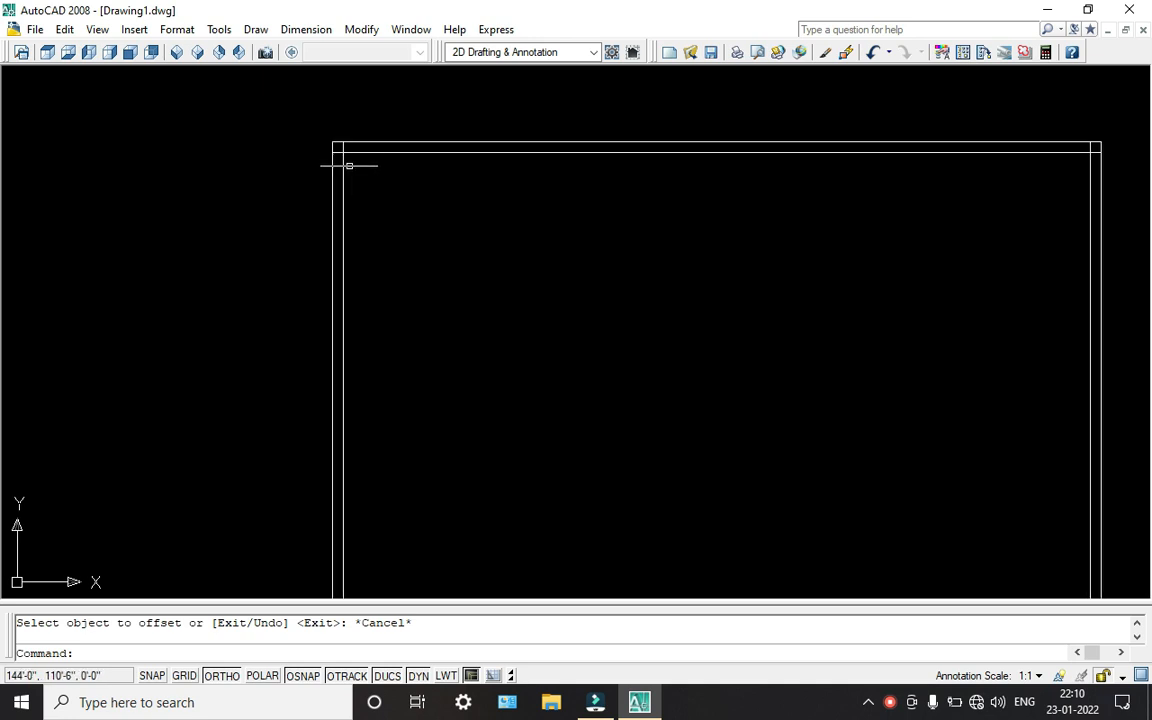
pyautogui.scroll(4, 343, 151)
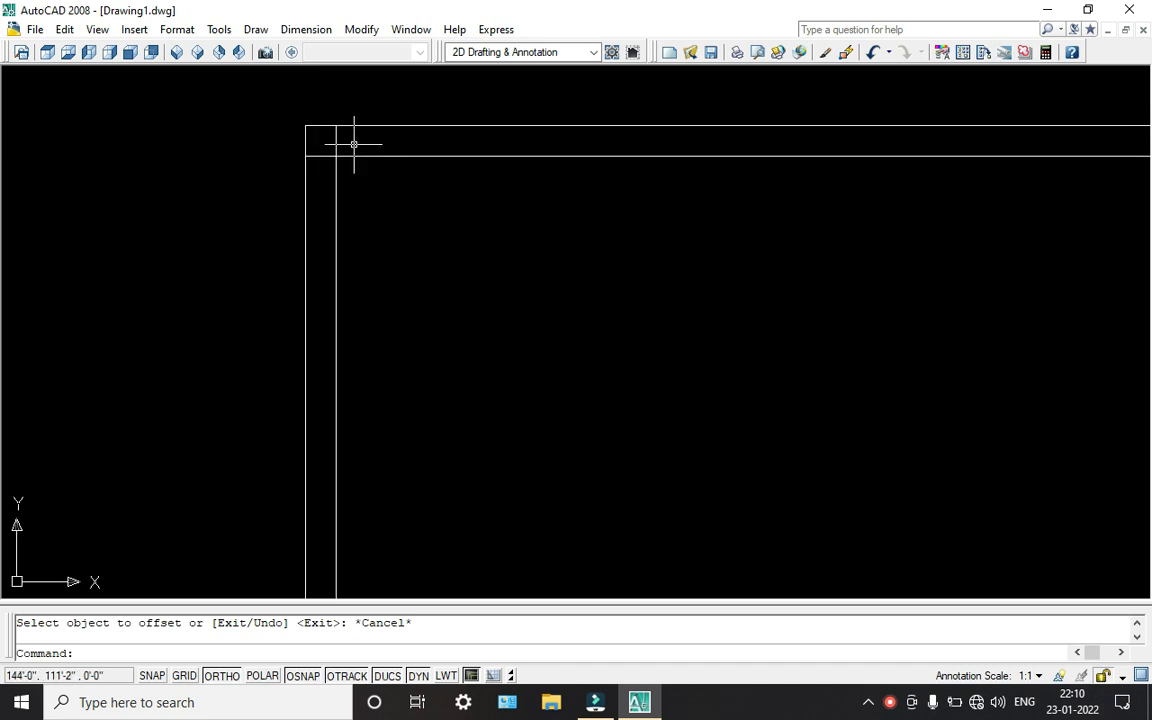
pyautogui.scroll(-4, 400, 140)
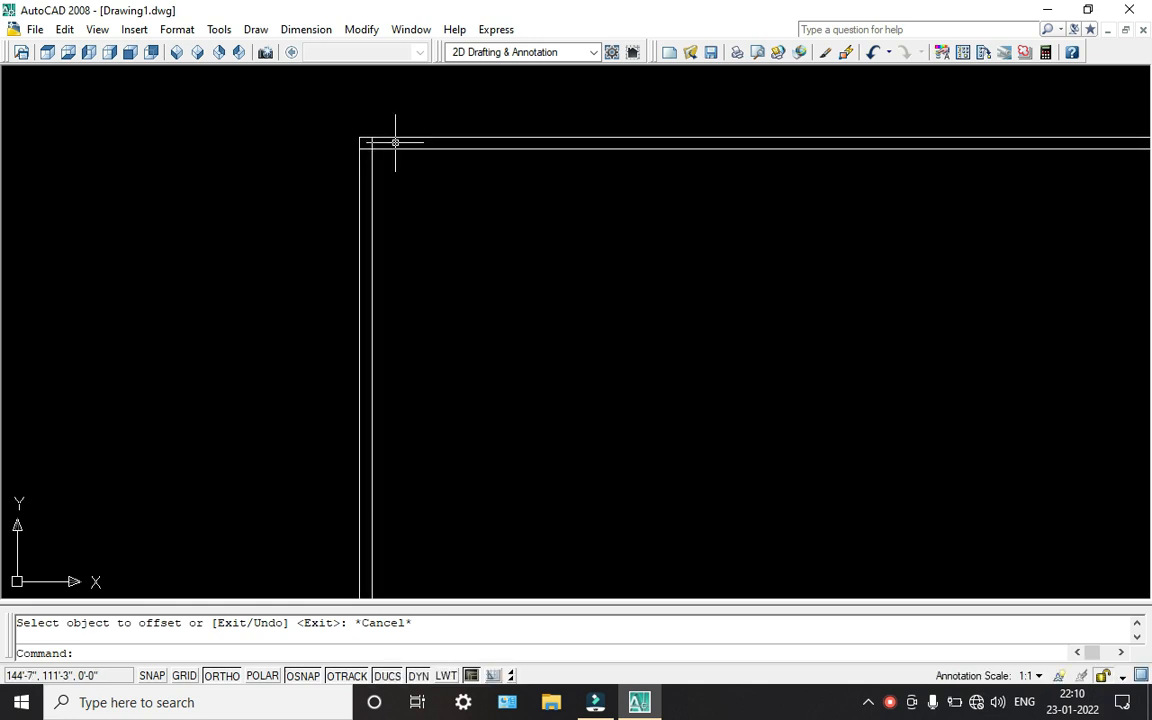
pyautogui.scroll(-4, 395, 142)
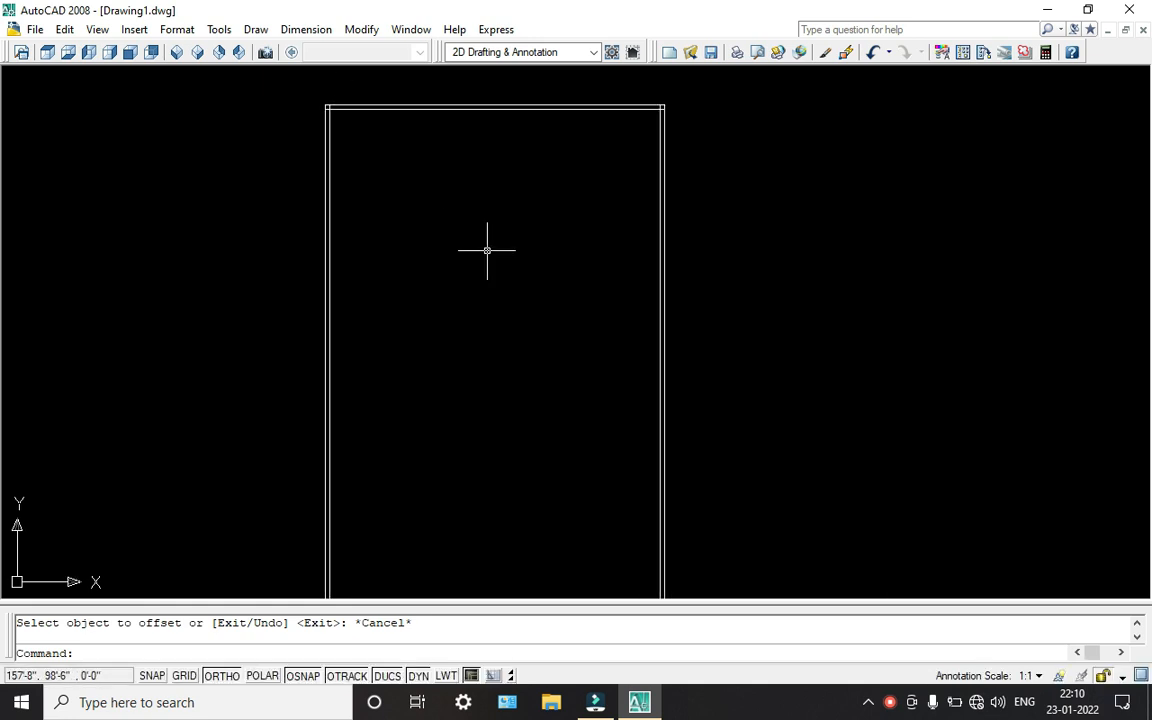
pyautogui.moveTo(488, 249); pyautogui.dragTo(488, 212, button='middle')
pyautogui.scroll(-2, 494, 206)
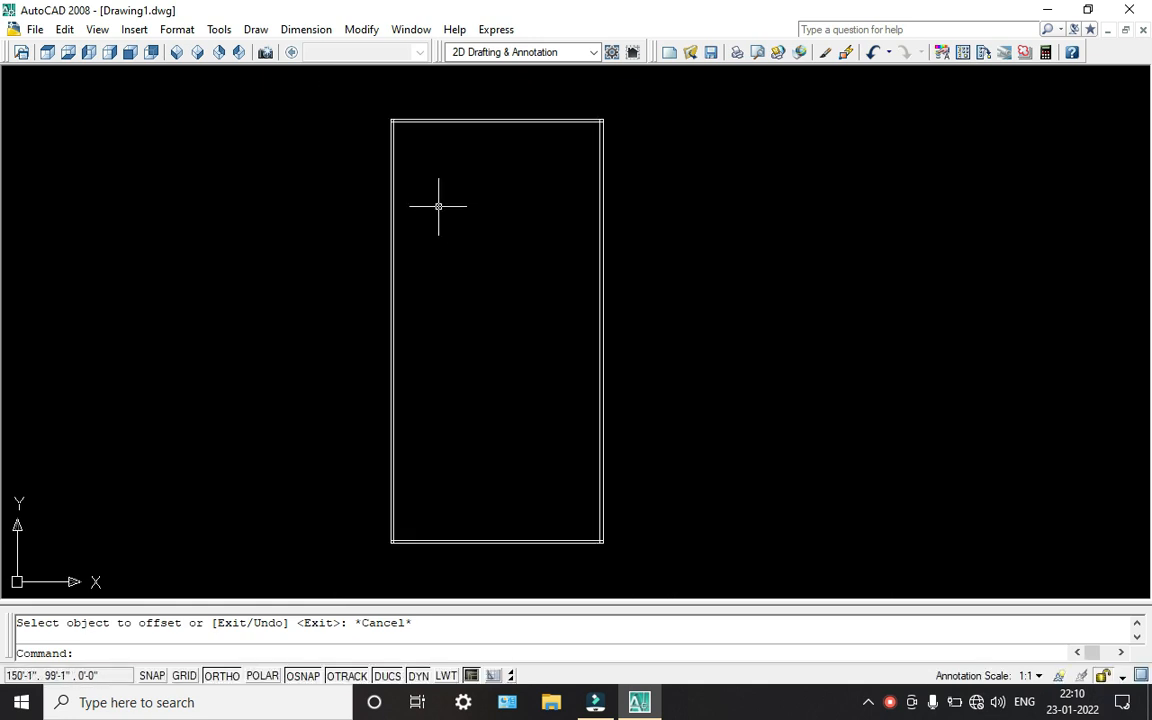
pyautogui.scroll(2, 438, 206)
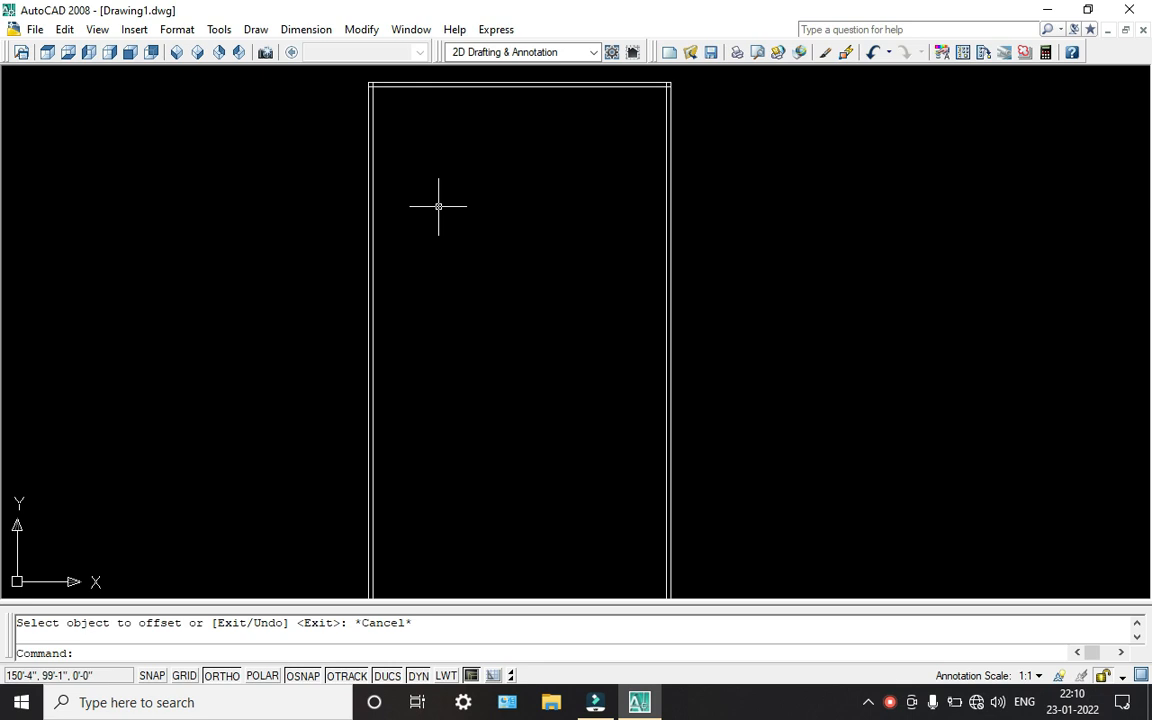
# Step: Offset the inner line of the plan's upper wall 3' down into the interior
pyautogui.write('t')
pyautogui.press('Escape')
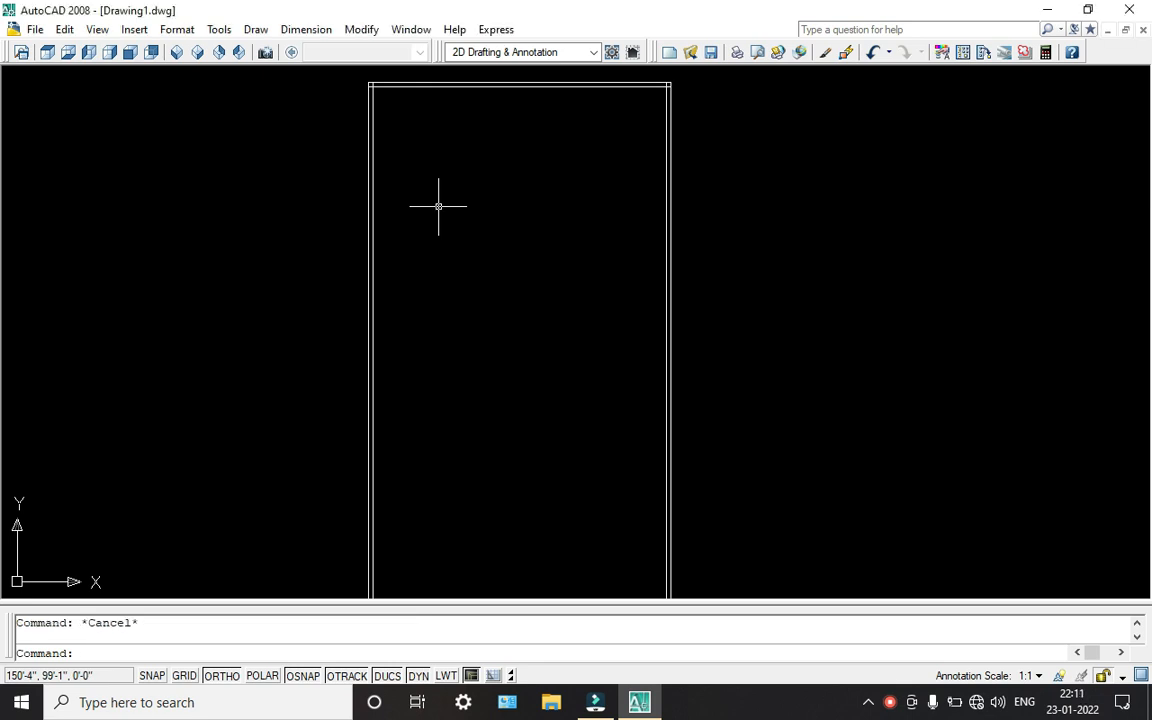
pyautogui.write('o')
pyautogui.press('Return')
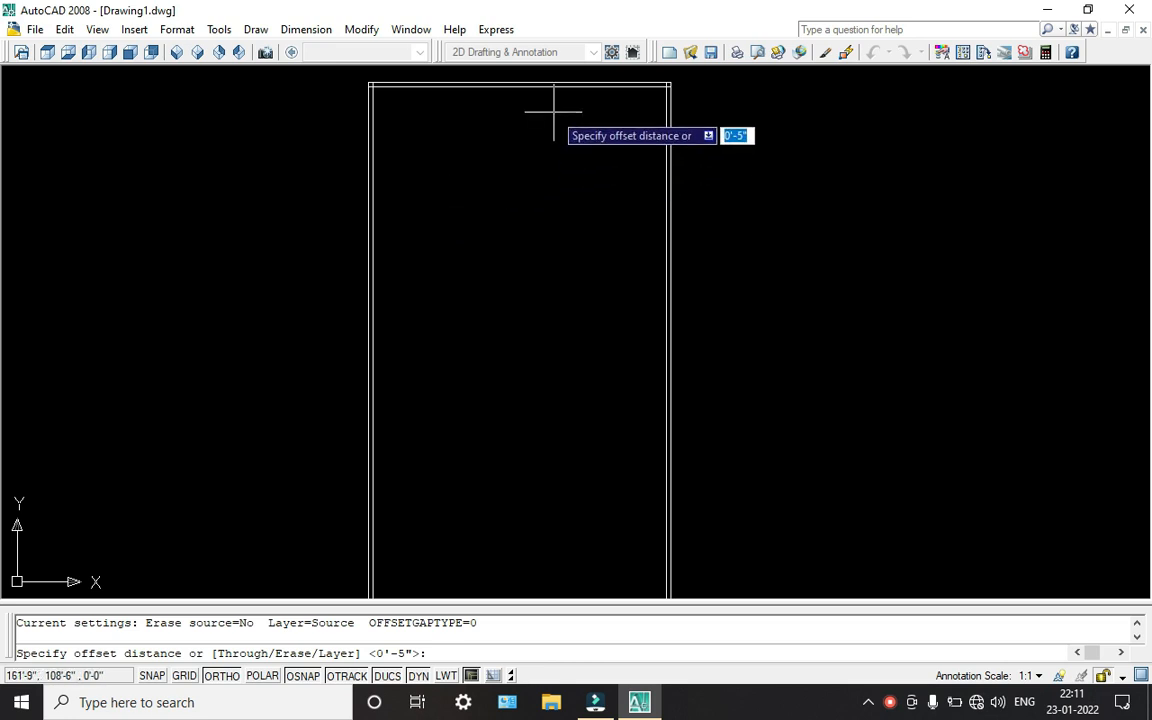
pyautogui.write('3')
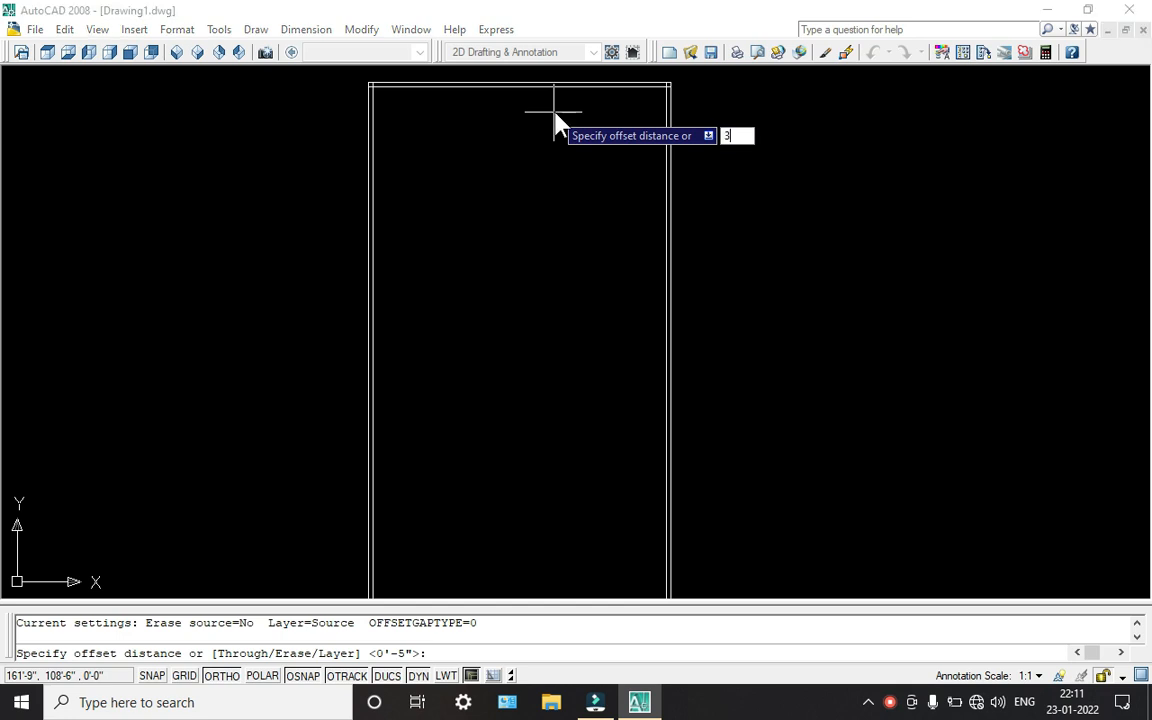
pyautogui.press('Return')
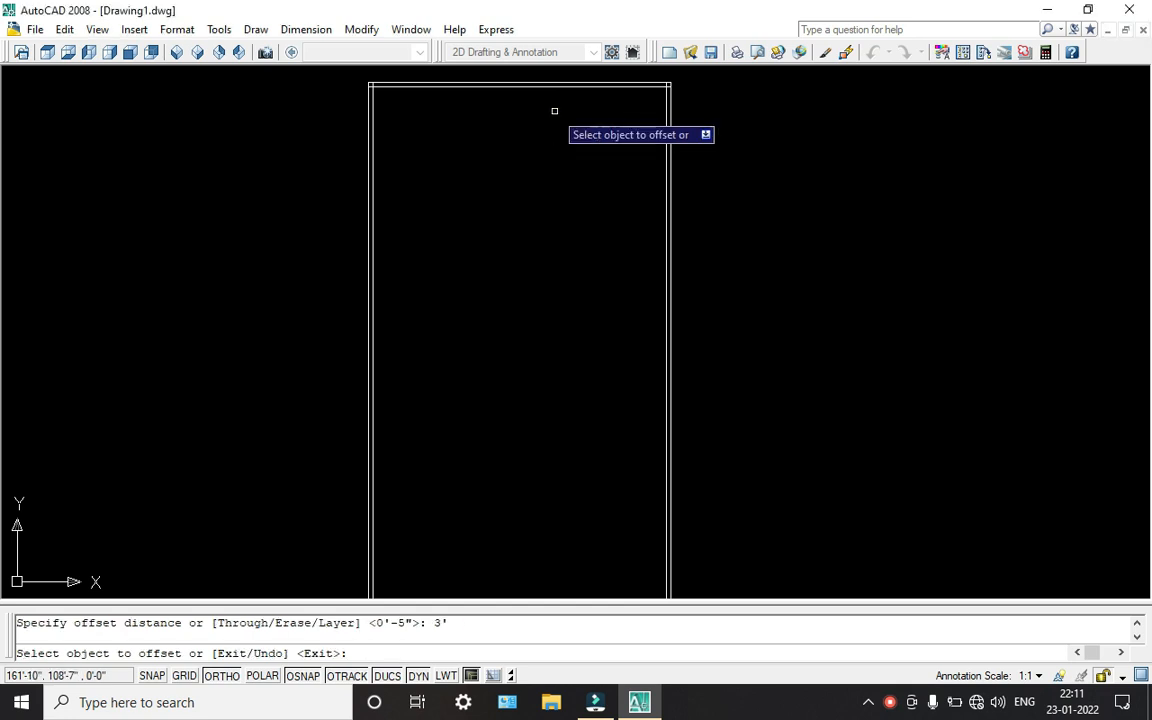
pyautogui.scroll(2, 553, 112)
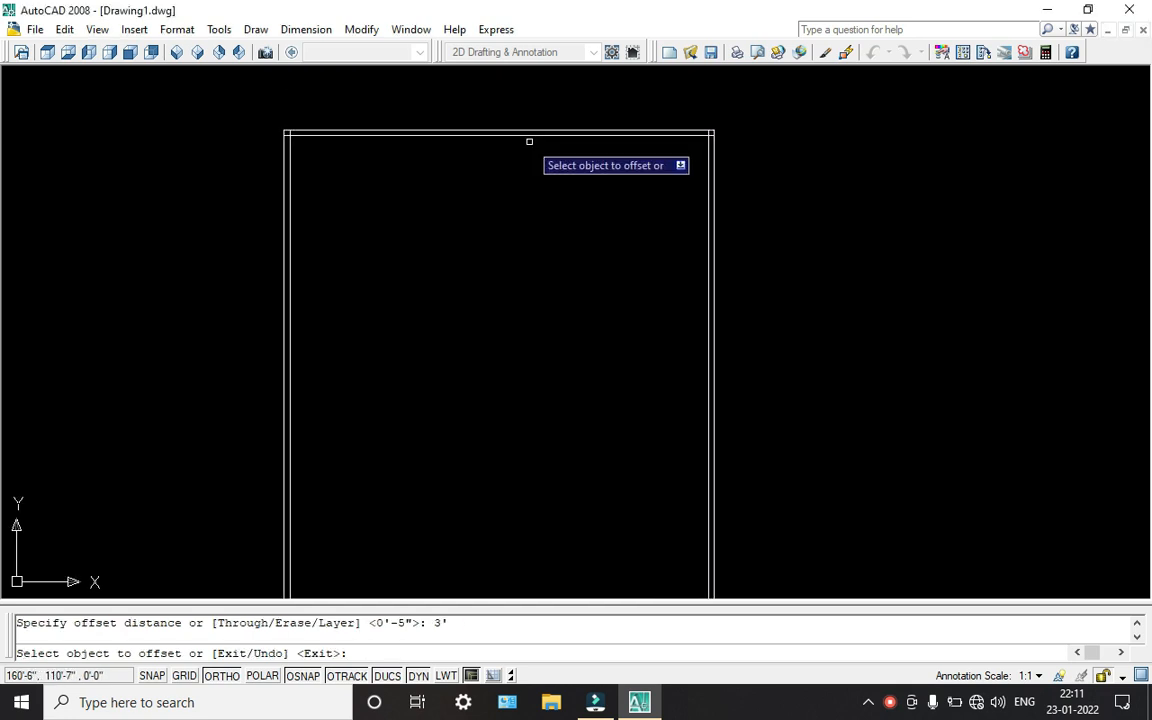
pyautogui.click(527, 135)
pyautogui.click(494, 210)
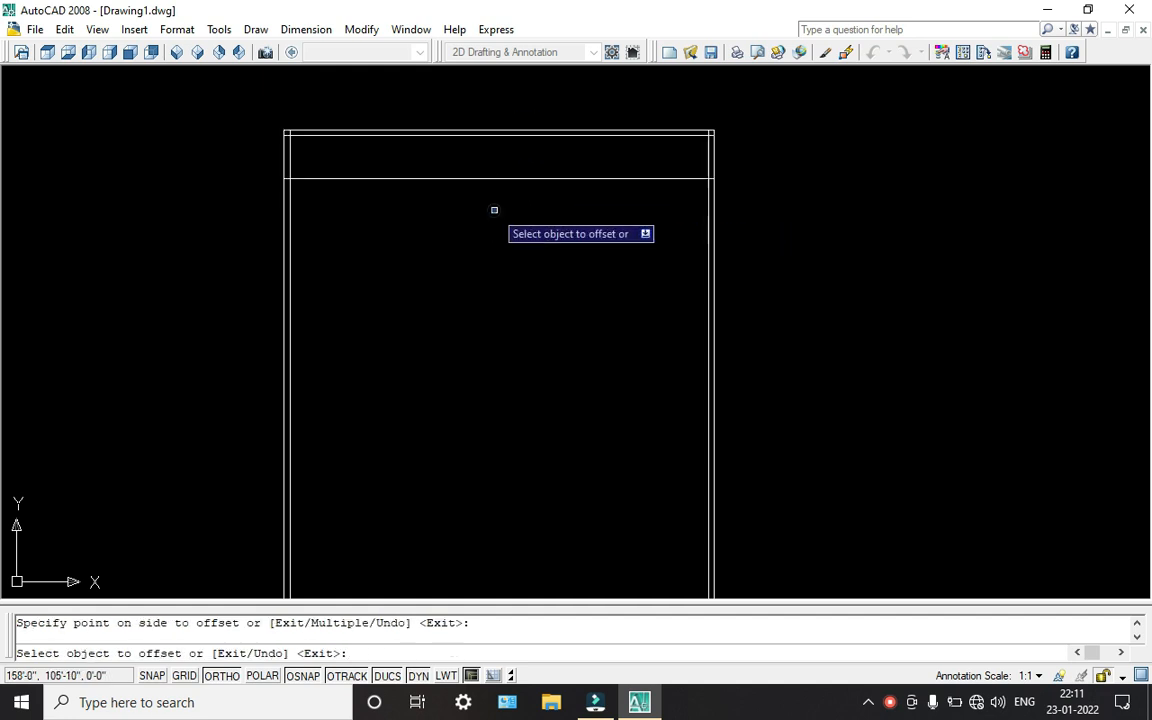
# Step: Offset the inner lines of the right and left side walls 3' into the interior
pyautogui.click(708, 214)
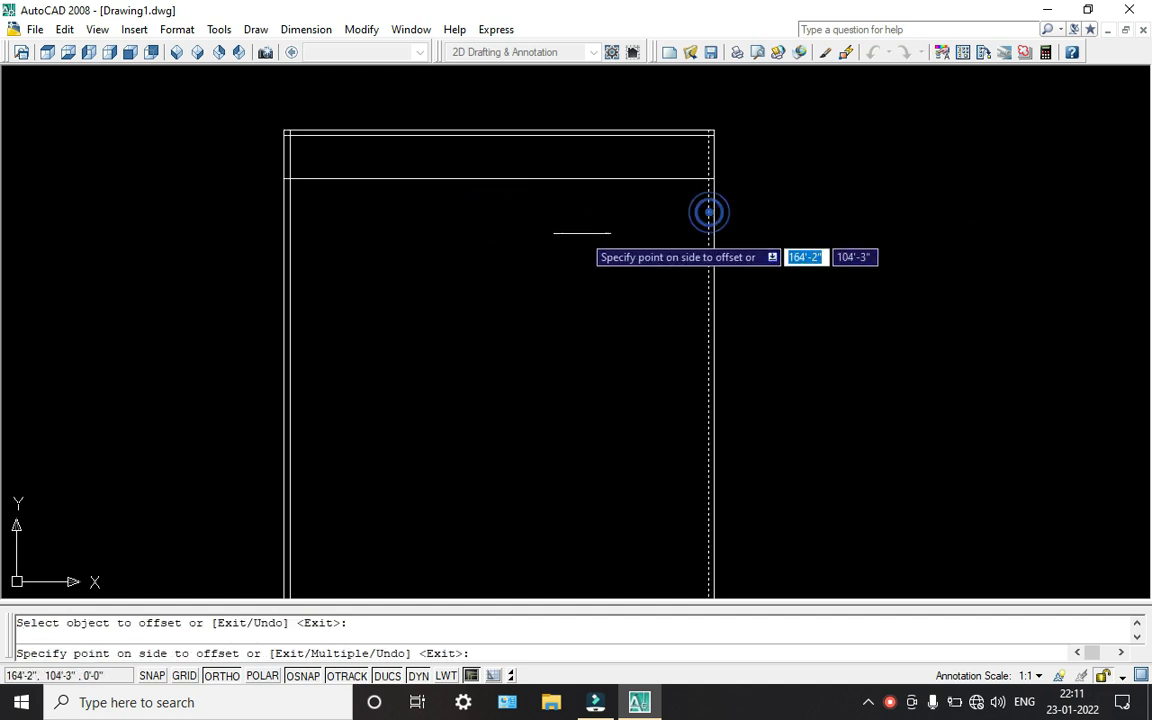
pyautogui.click(581, 231)
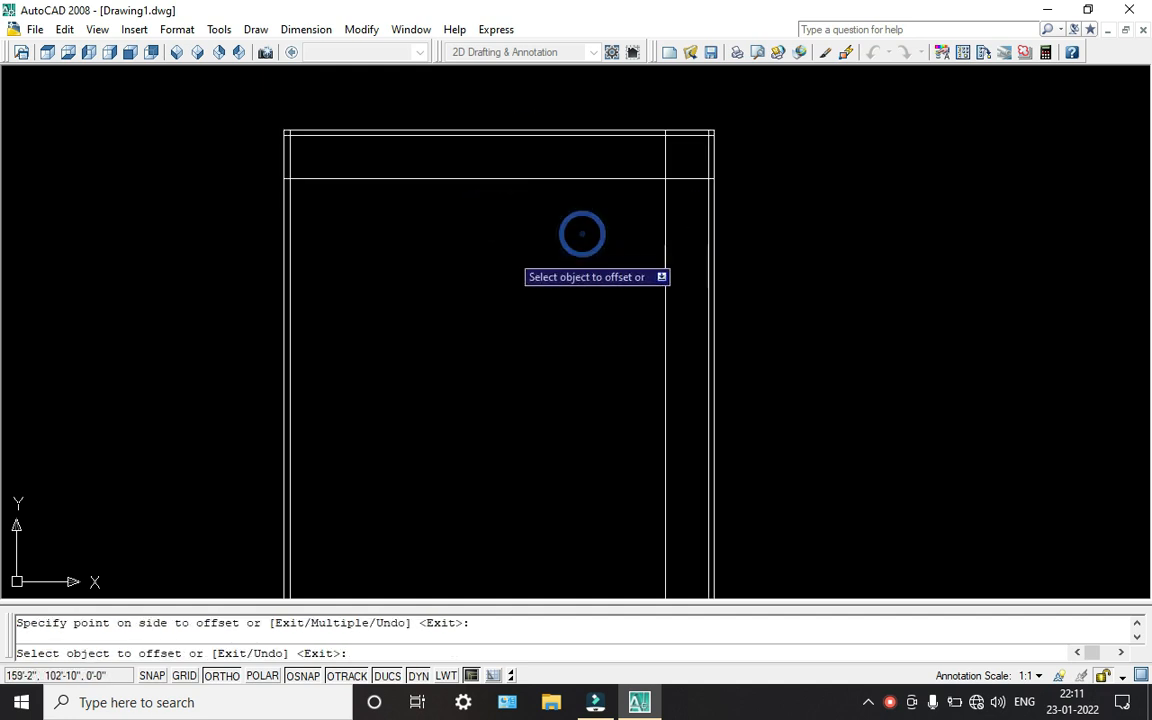
pyautogui.click(288, 205)
pyautogui.click(373, 218)
pyautogui.press('Escape')
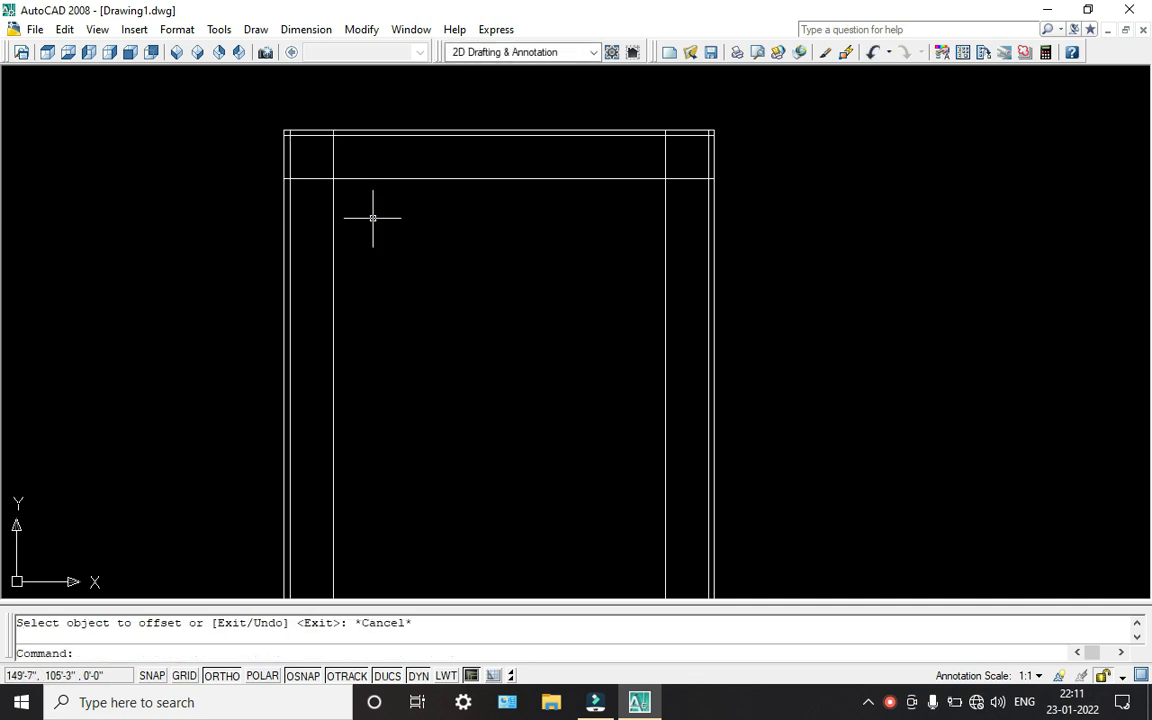
# Step: Offset the horizontal line set 3' inside the upper wall by another 9" downward for the room wall's thickness
pyautogui.write('o')
pyautogui.press('Return')
pyautogui.write('9')
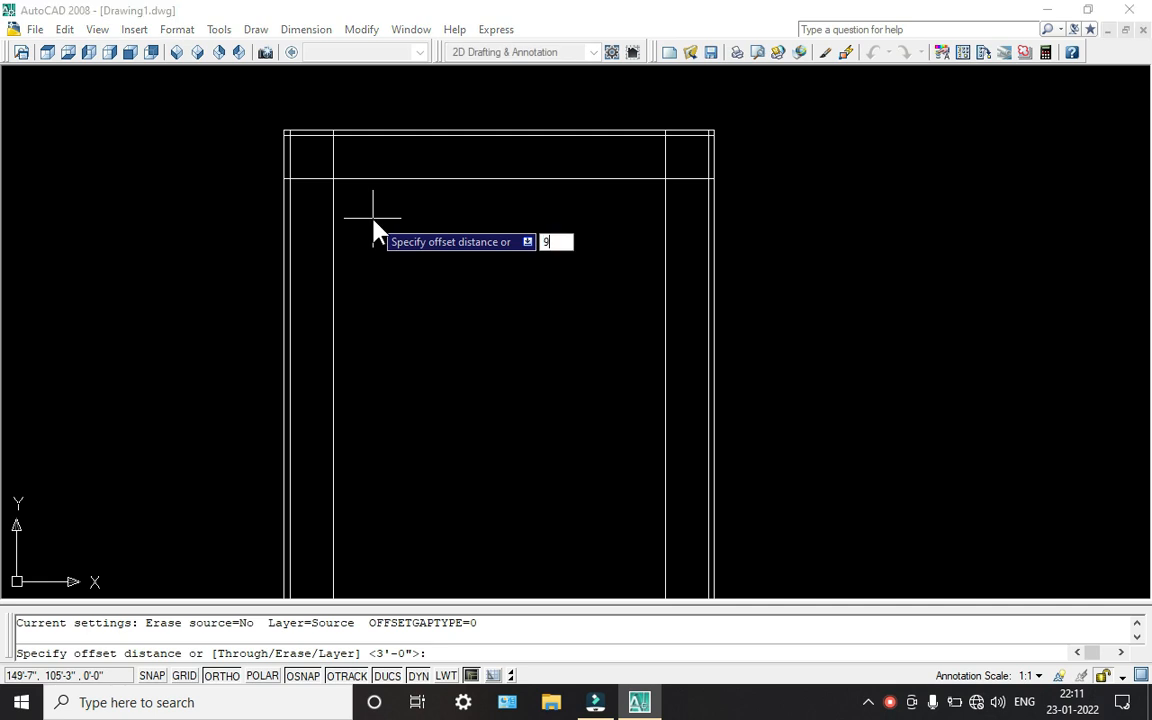
pyautogui.write('"')
pyautogui.press('Return')
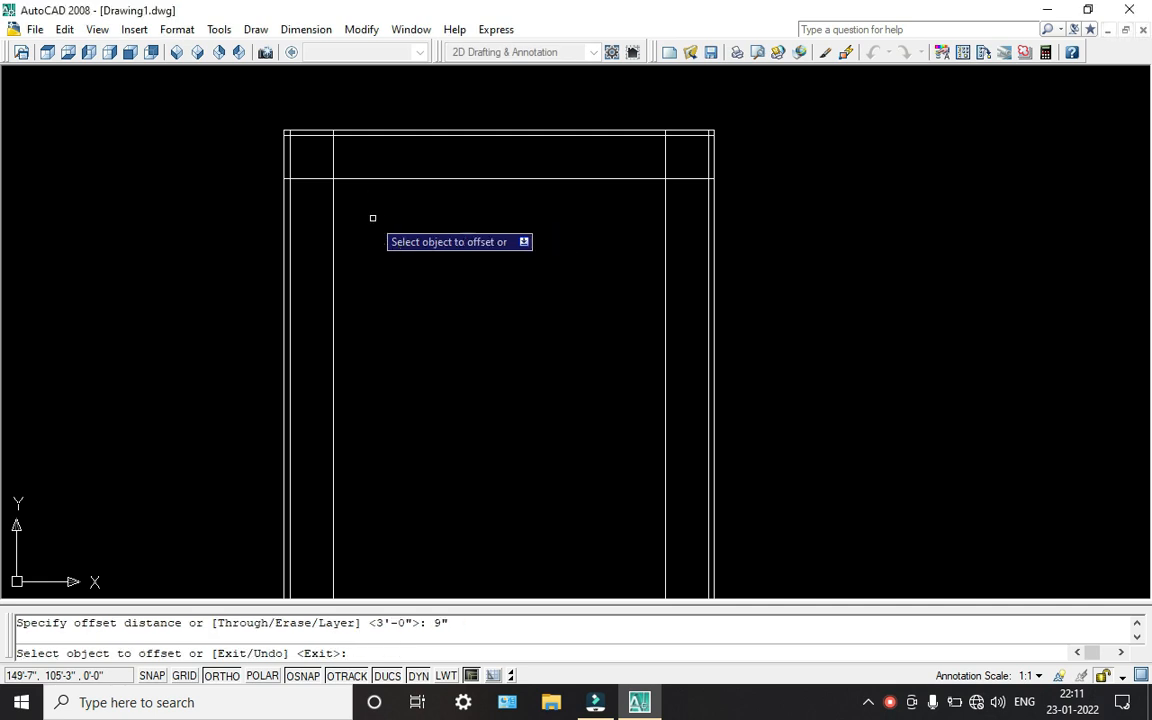
pyautogui.click(416, 178)
pyautogui.click(411, 231)
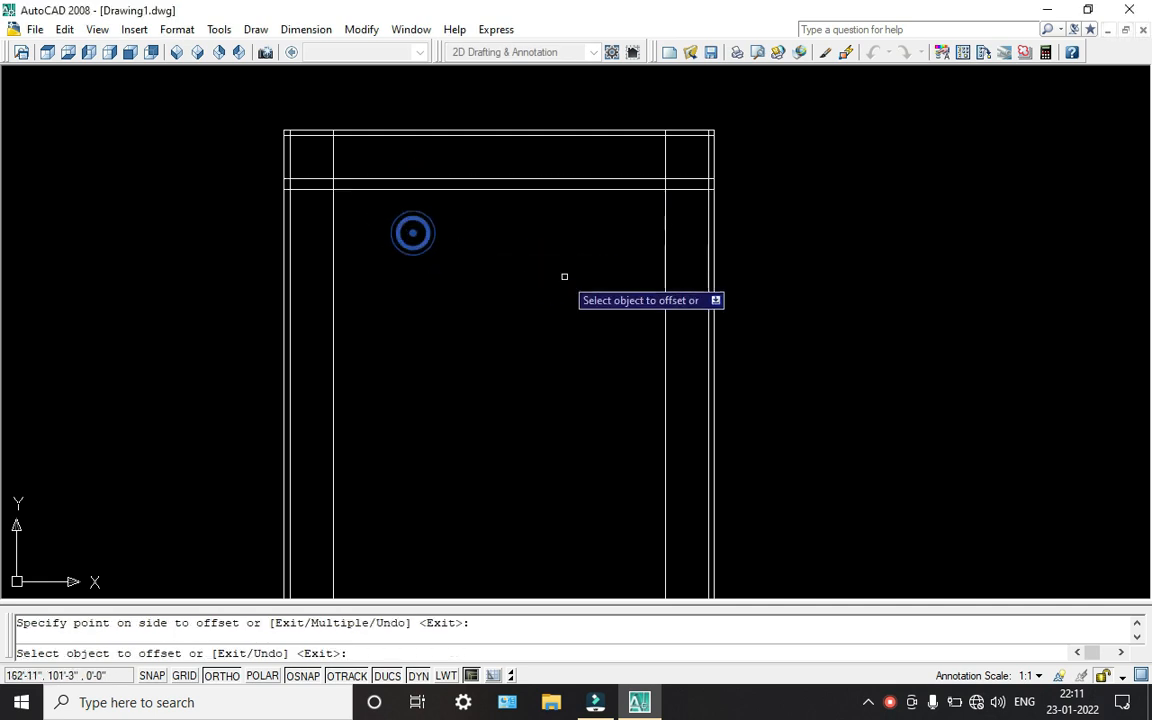
# Step: Offset the two vertical lines set 3' inside the side walls by another 9" toward the interior
pyautogui.click(667, 258)
pyautogui.click(645, 245)
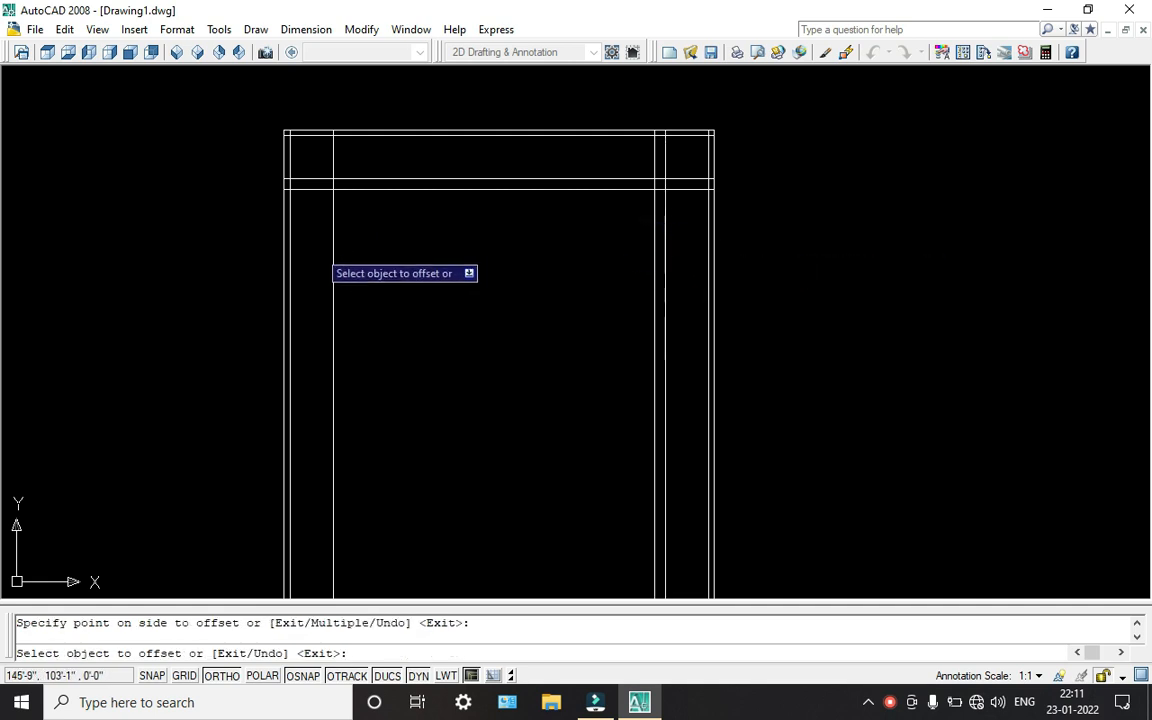
pyautogui.click(331, 237)
pyautogui.click(370, 237)
pyautogui.scroll(-2, 432, 229)
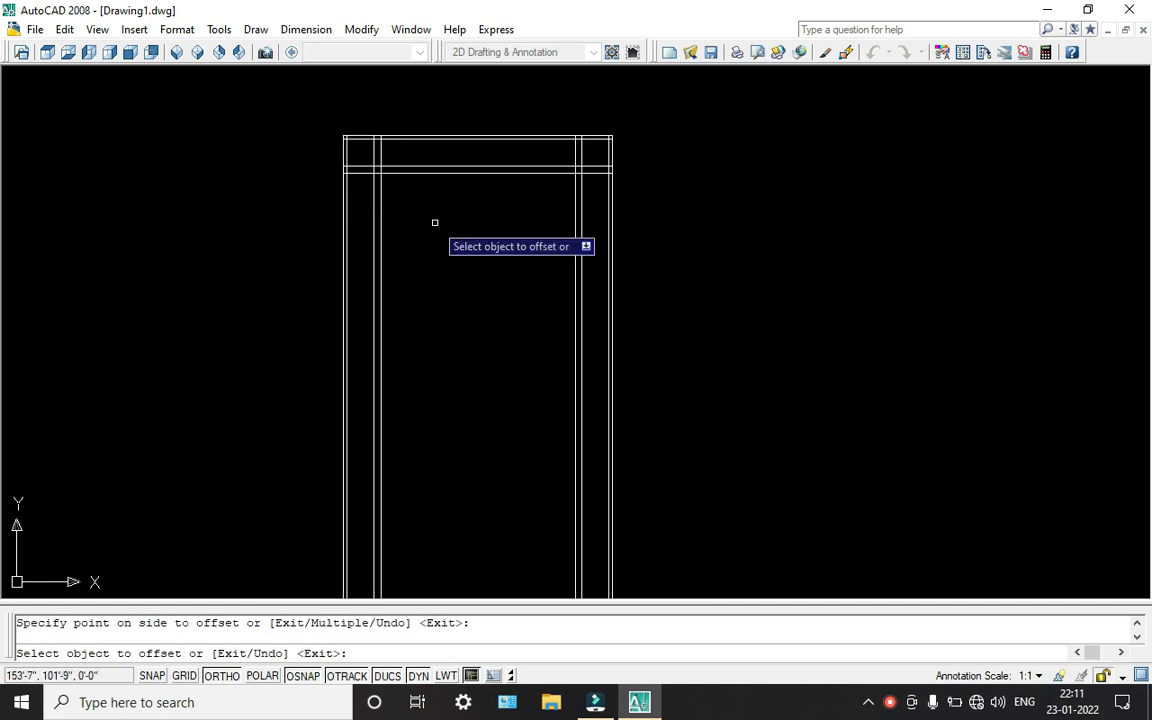
pyautogui.press('Escape')
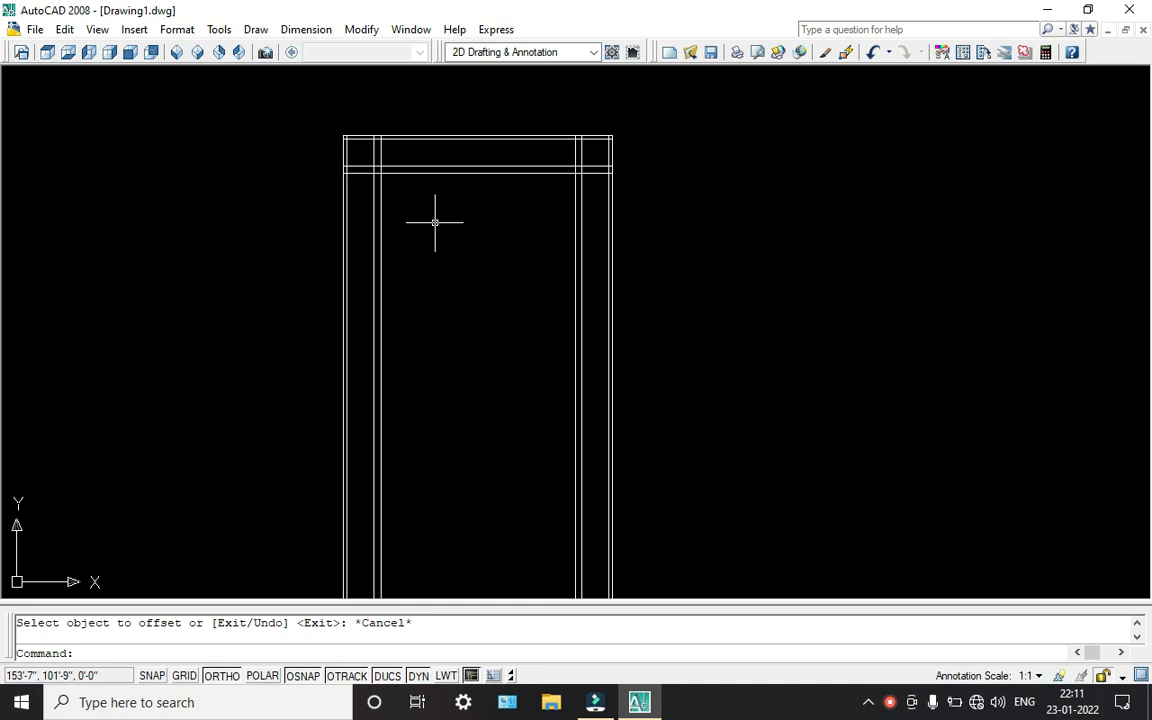
pyautogui.press('Return')
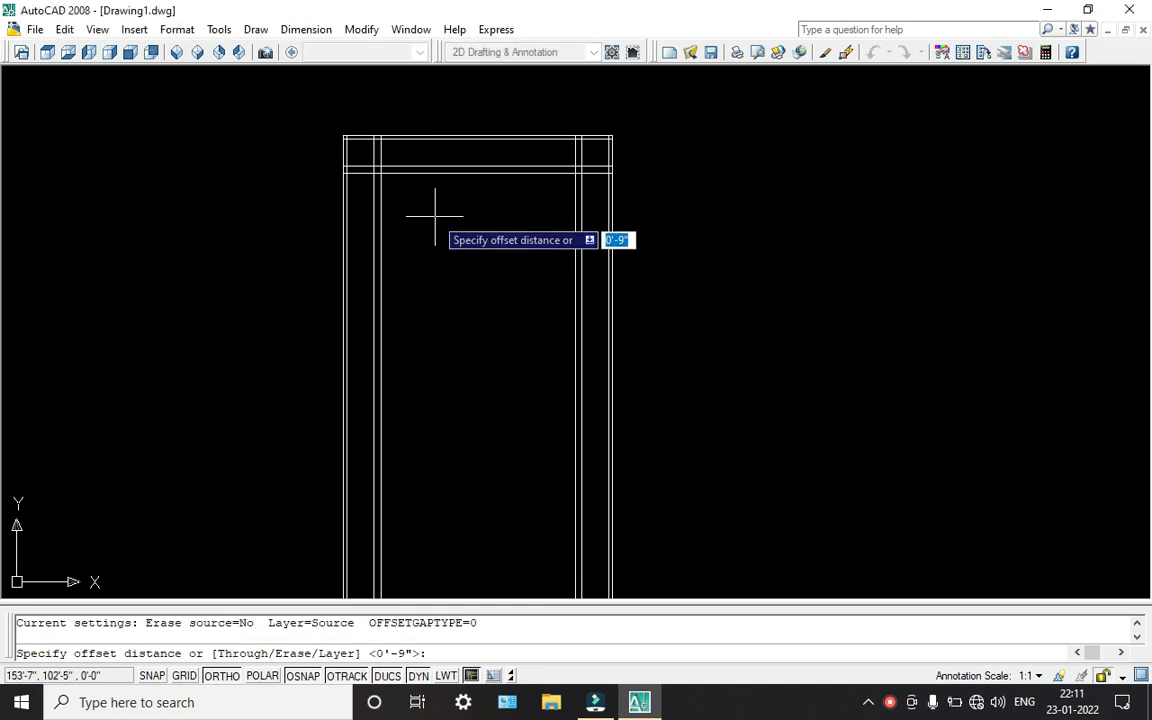
pyautogui.press('Escape')
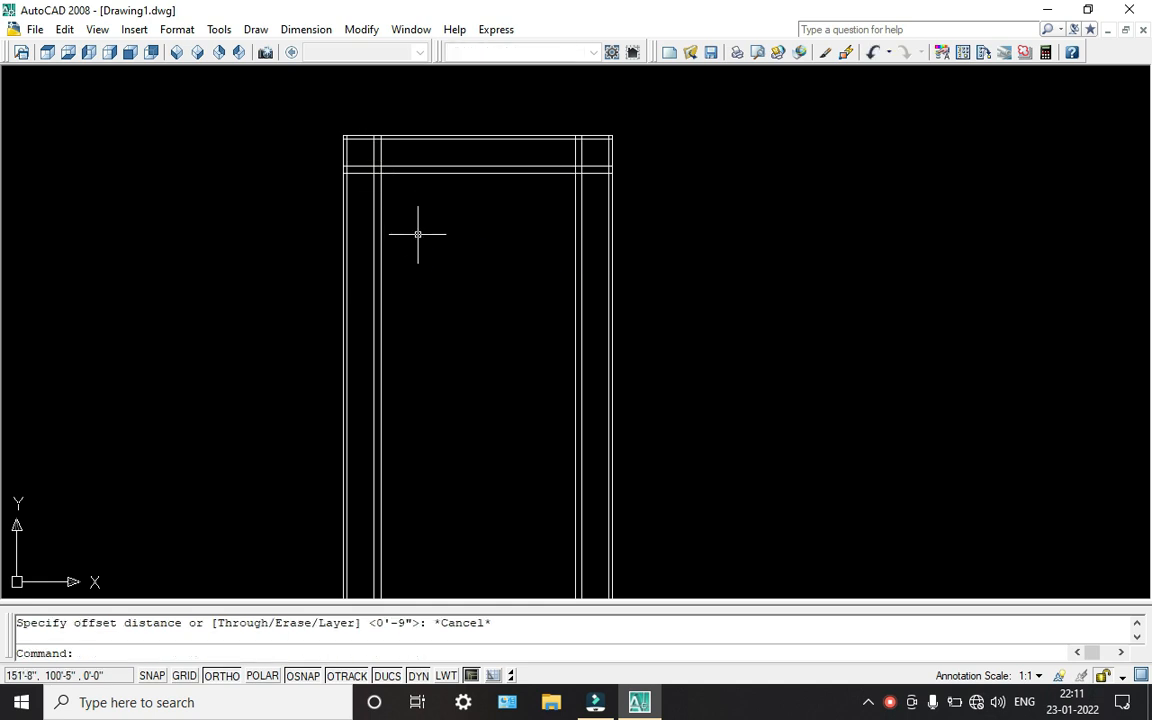
# Step: Measure the clear interior width between the inner faces of the two side room walls with a linear dimension
pyautogui.click(304, 29)
pyautogui.click(310, 75)
pyautogui.scroll(2, 400, 198)
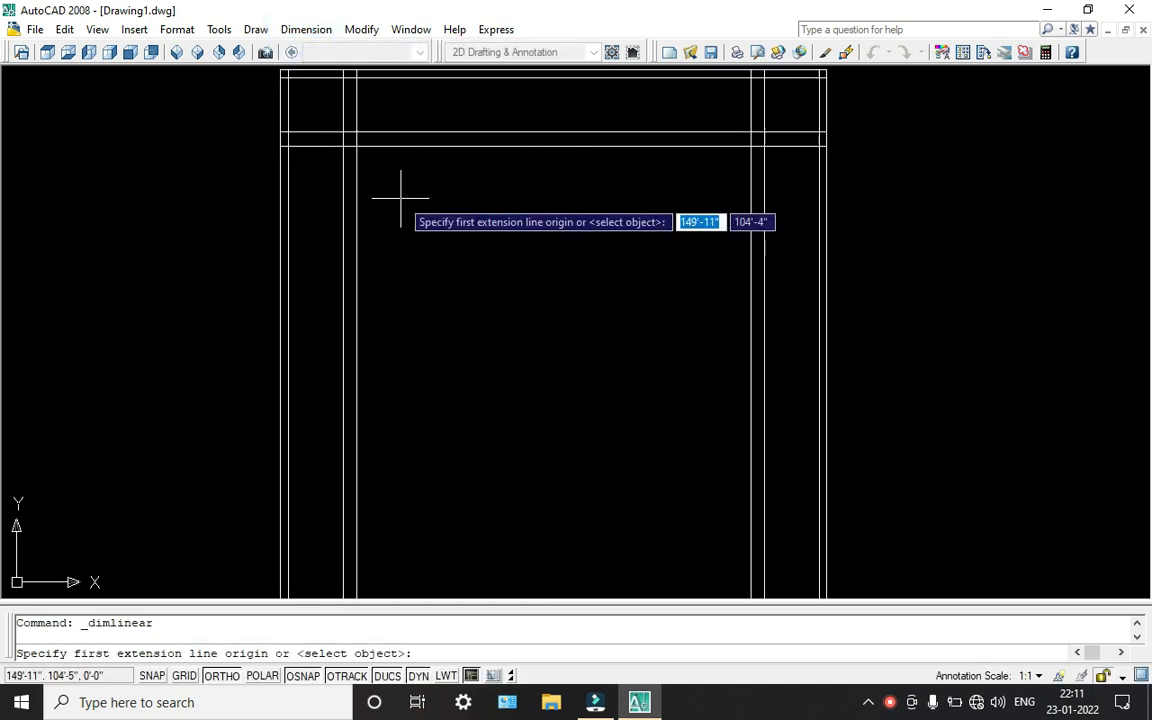
pyautogui.click(356, 145)
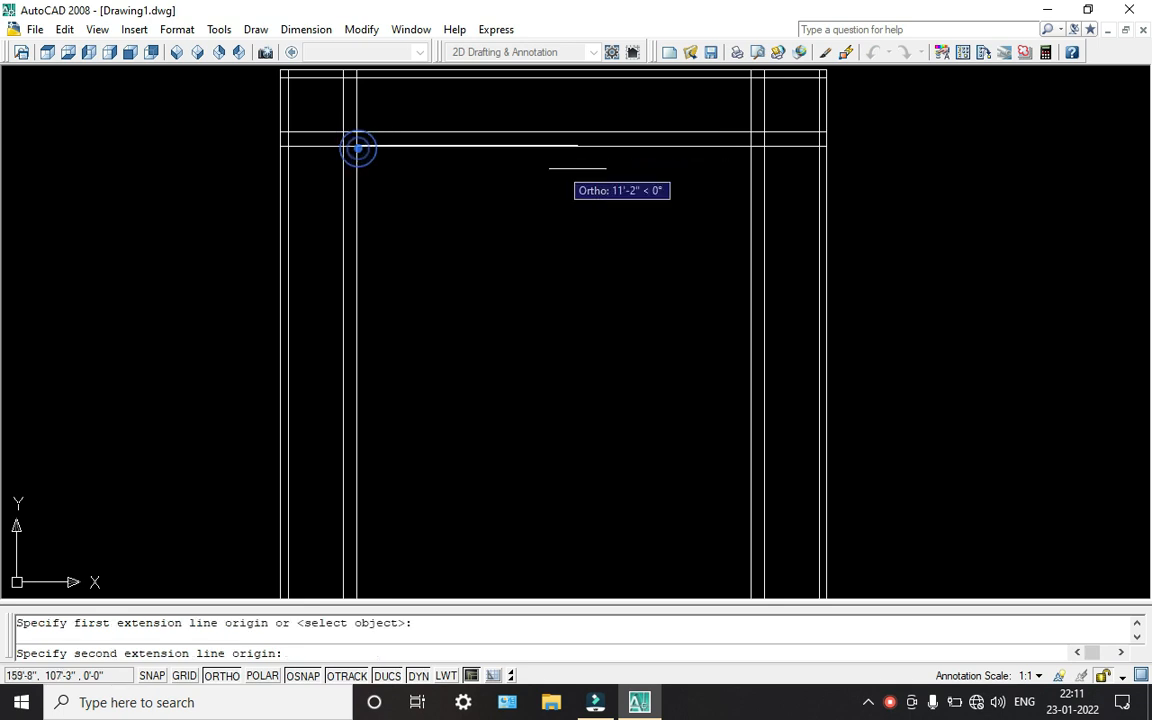
pyautogui.click(751, 146)
pyautogui.scroll(5, 693, 204)
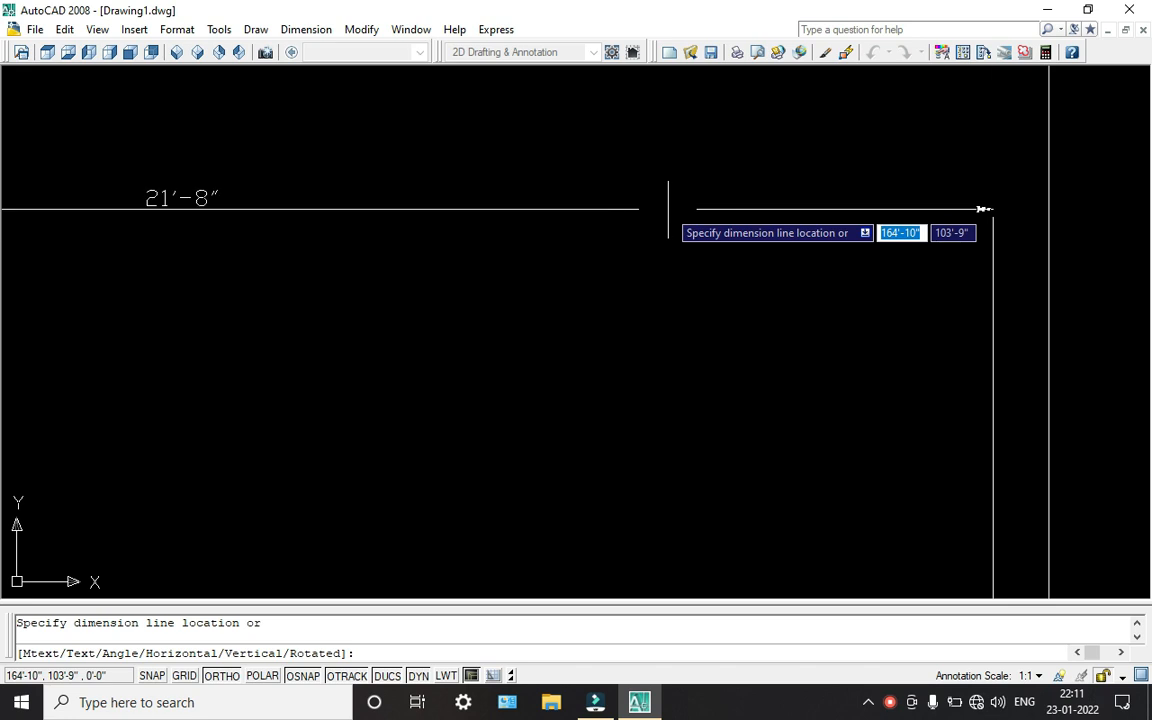
pyautogui.press('Escape')
pyautogui.scroll(-5, 480, 242)
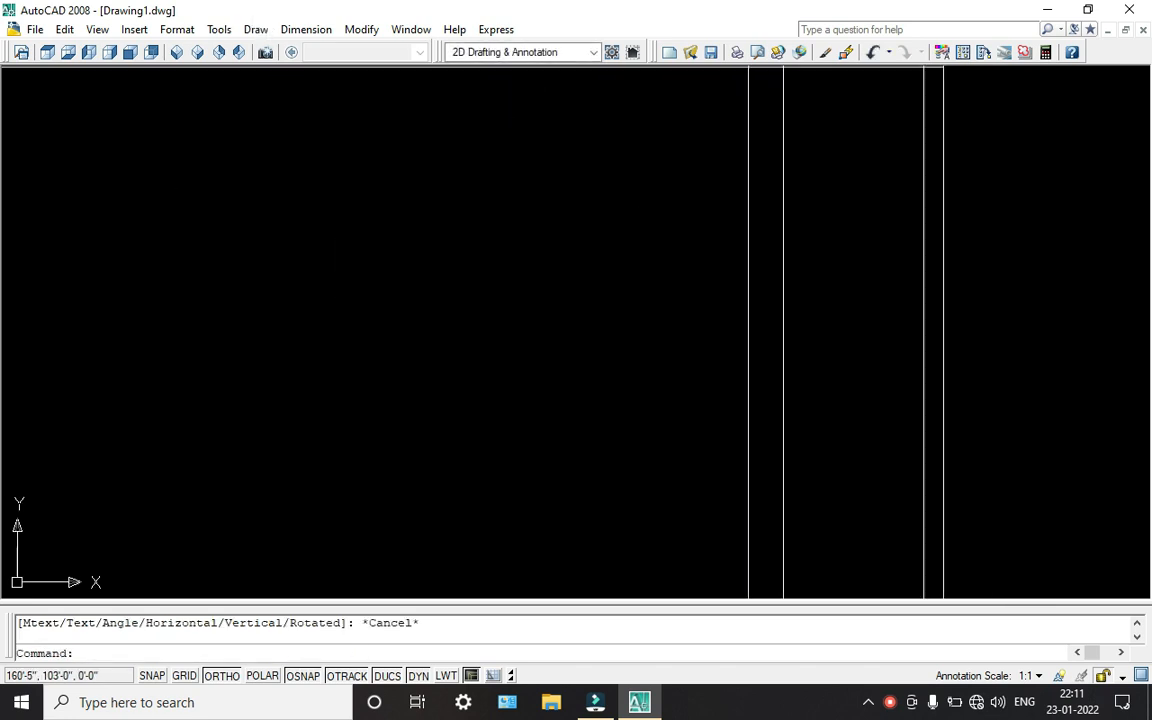
# Step: Offset the inner line of the left room wall 14' to the right to set the first room's width
pyautogui.write('o')
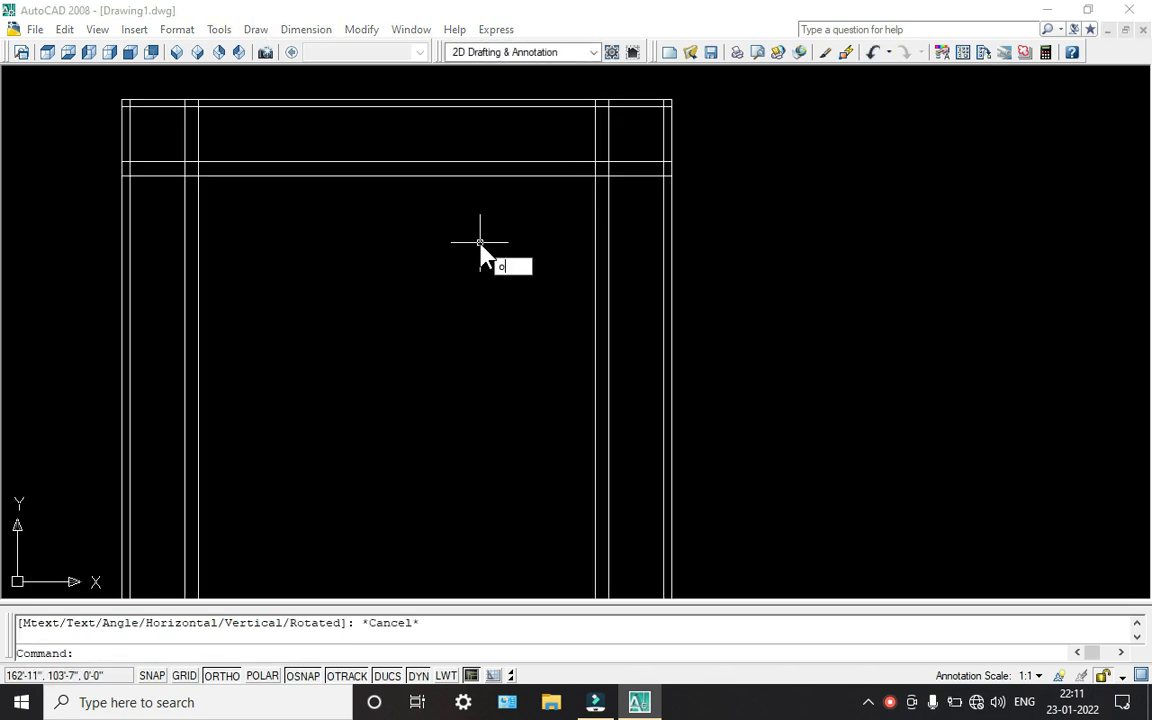
pyautogui.press('Return')
pyautogui.write('15')
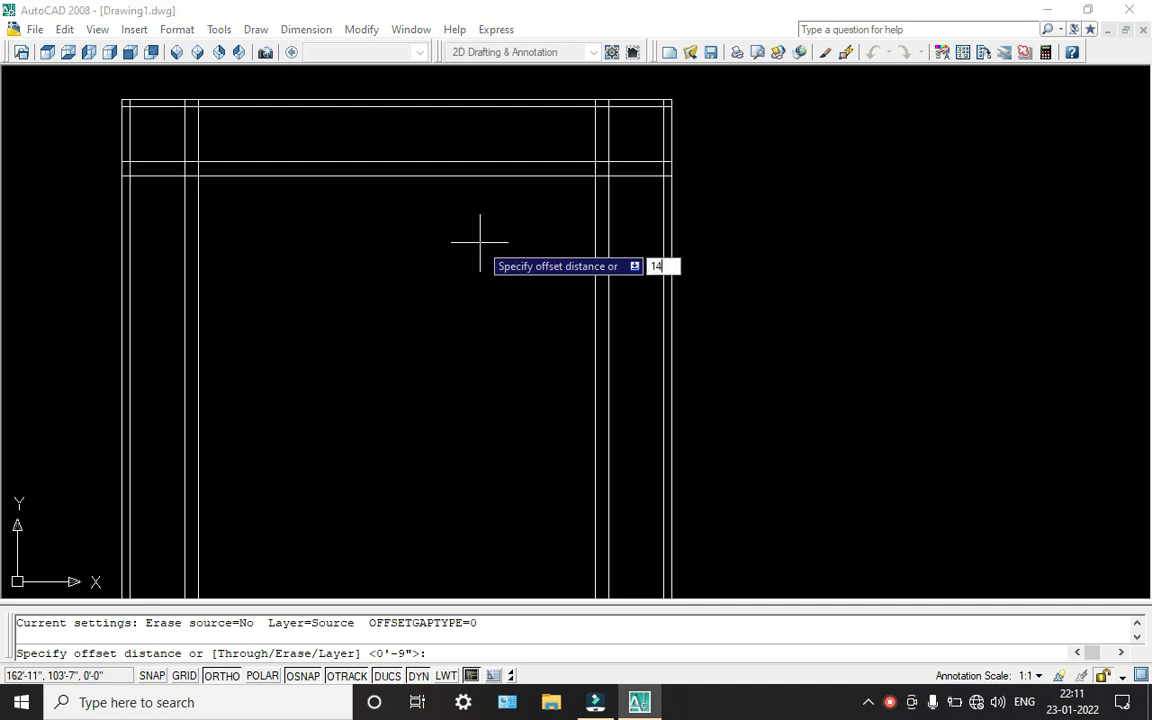
pyautogui.press('Return')
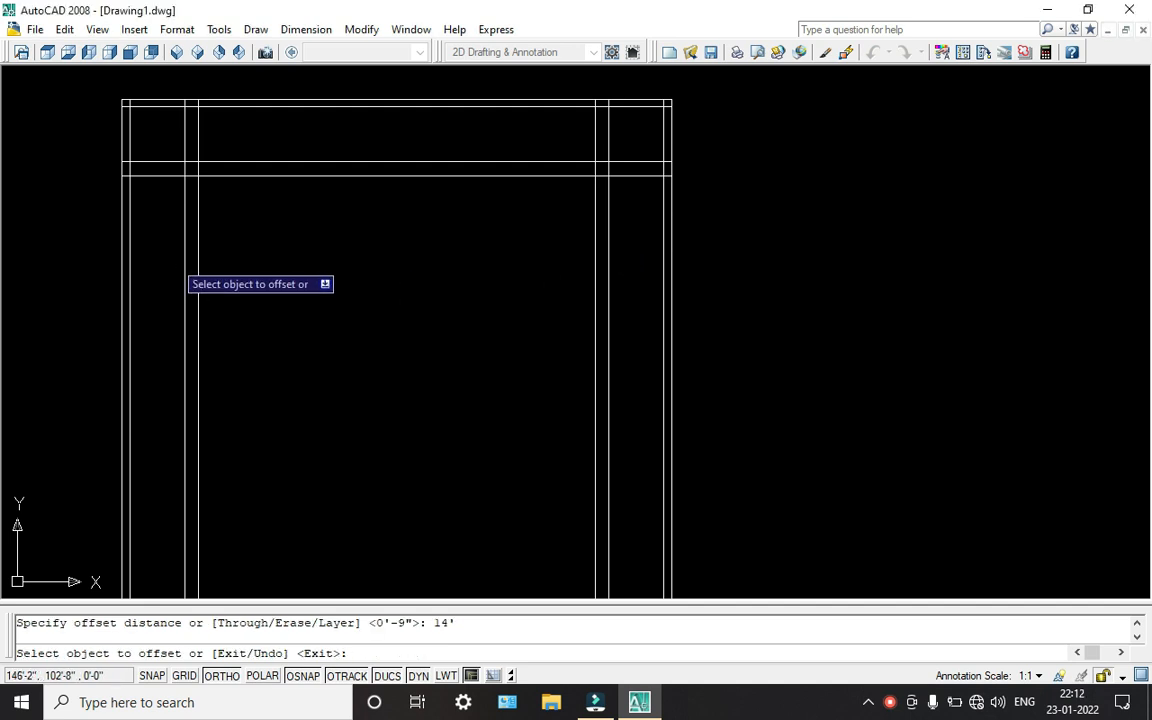
pyautogui.click(196, 243)
pyautogui.click(259, 241)
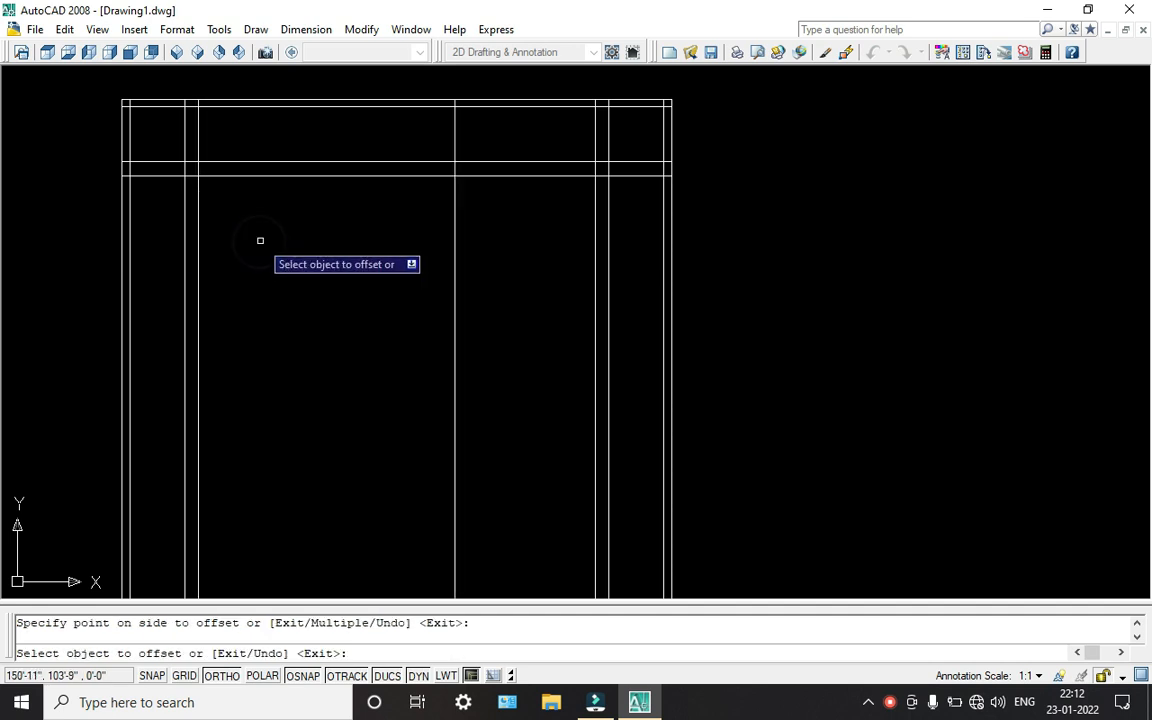
pyautogui.press('Escape')
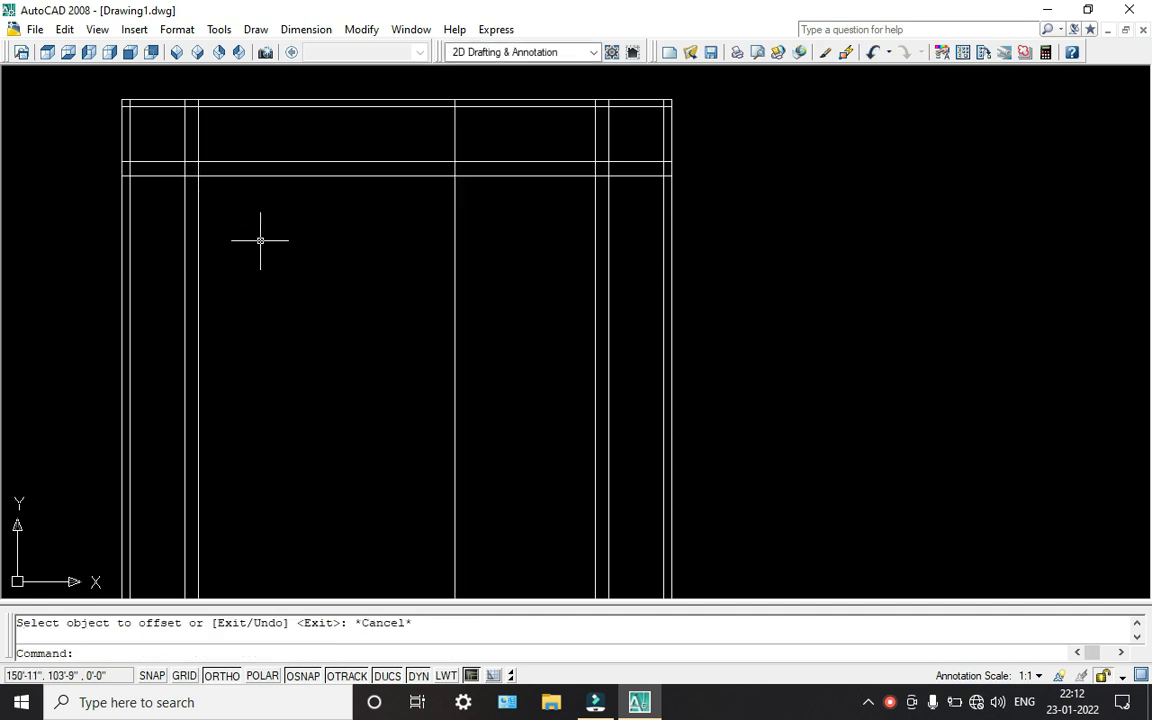
# Step: Offset the vertical line 14' inside the left room wall by 4.5" to the left for the partition's thickness
pyautogui.write('o')
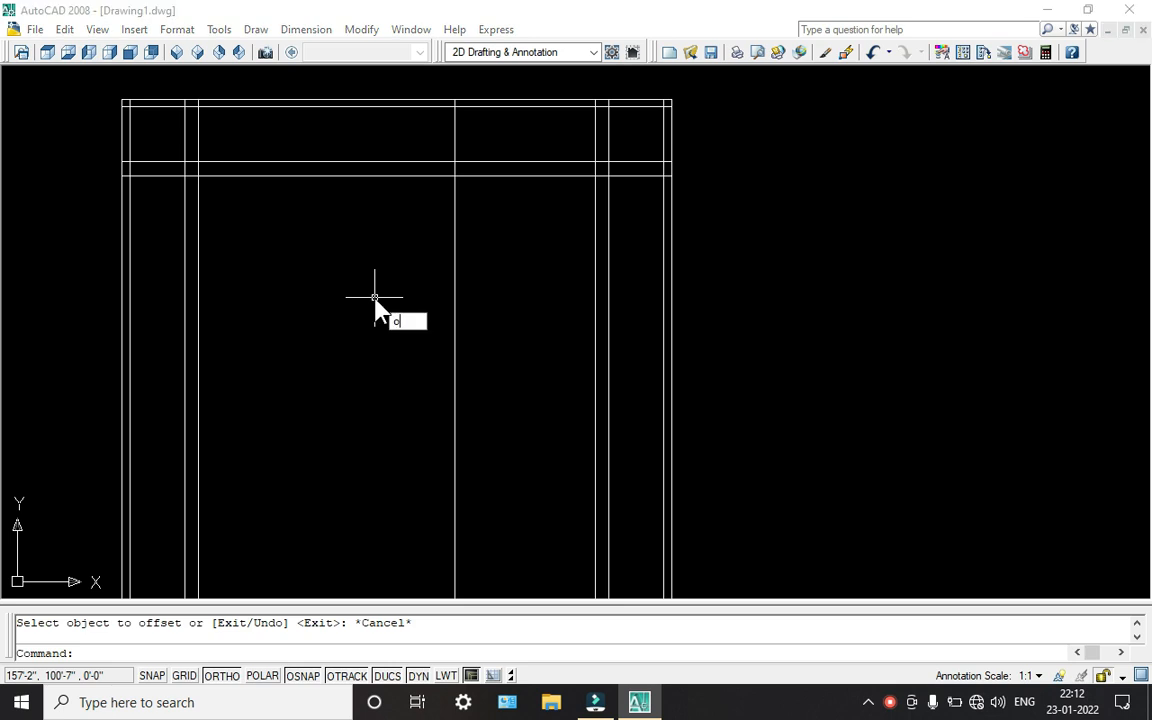
pyautogui.press('Return')
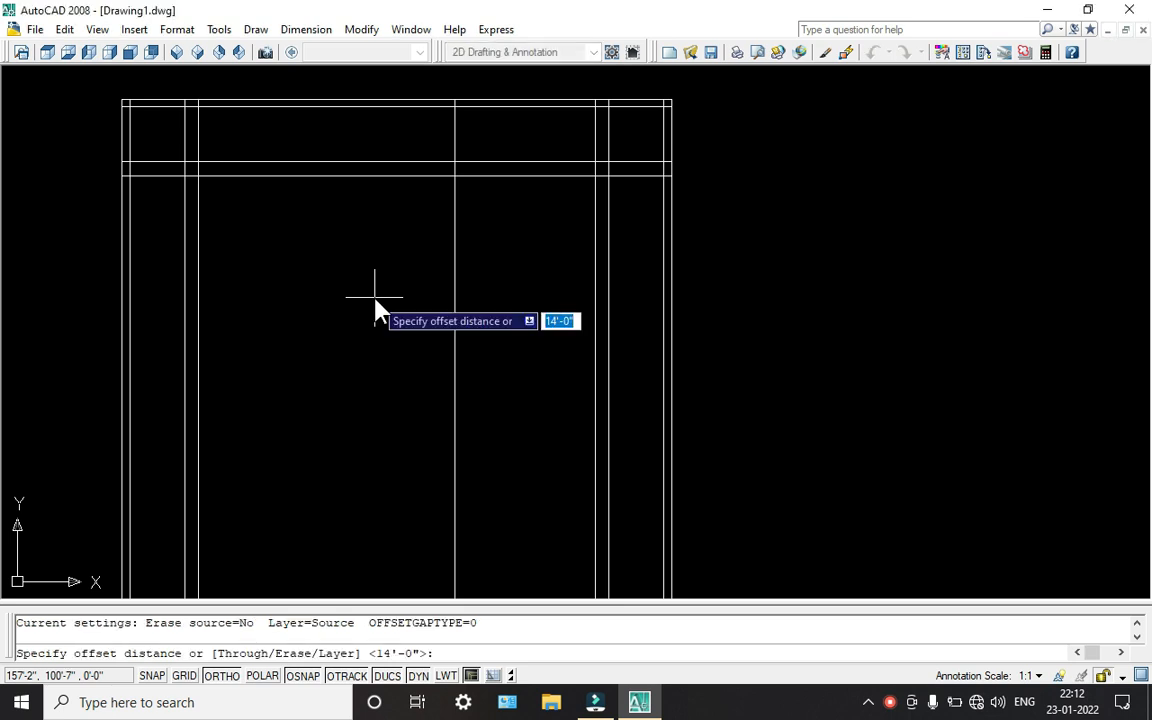
pyautogui.write('4.5')
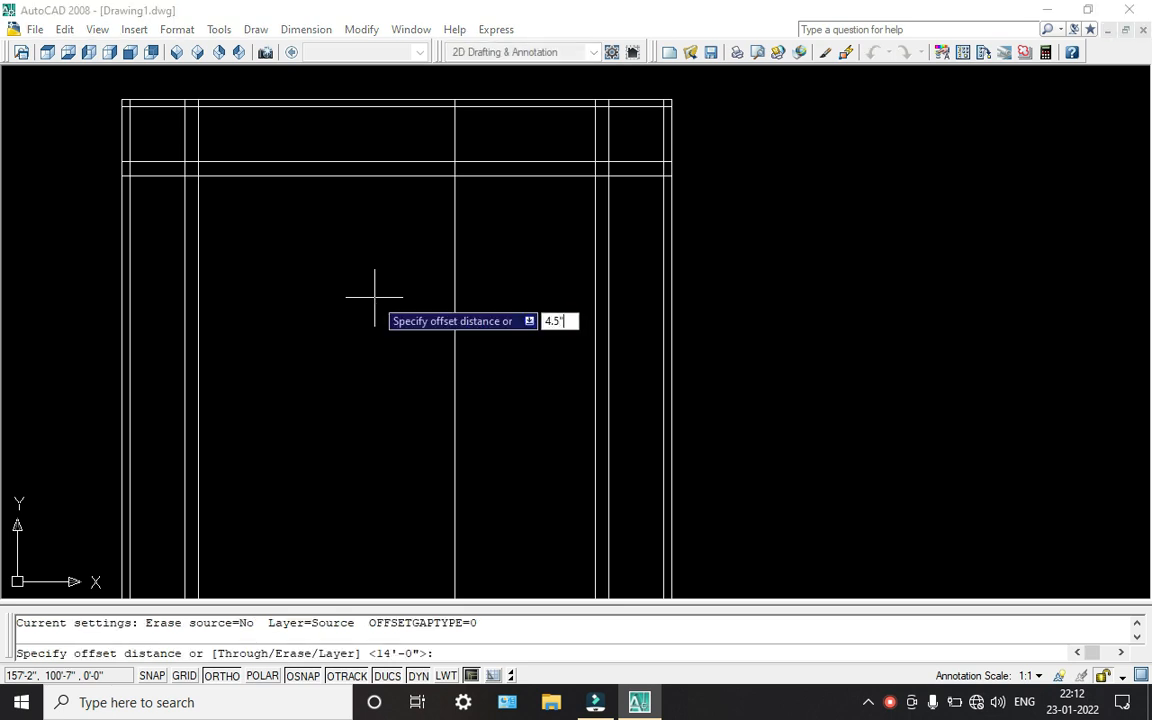
pyautogui.press('Return')
pyautogui.rightClick(374, 297)
pyautogui.click(436, 241)
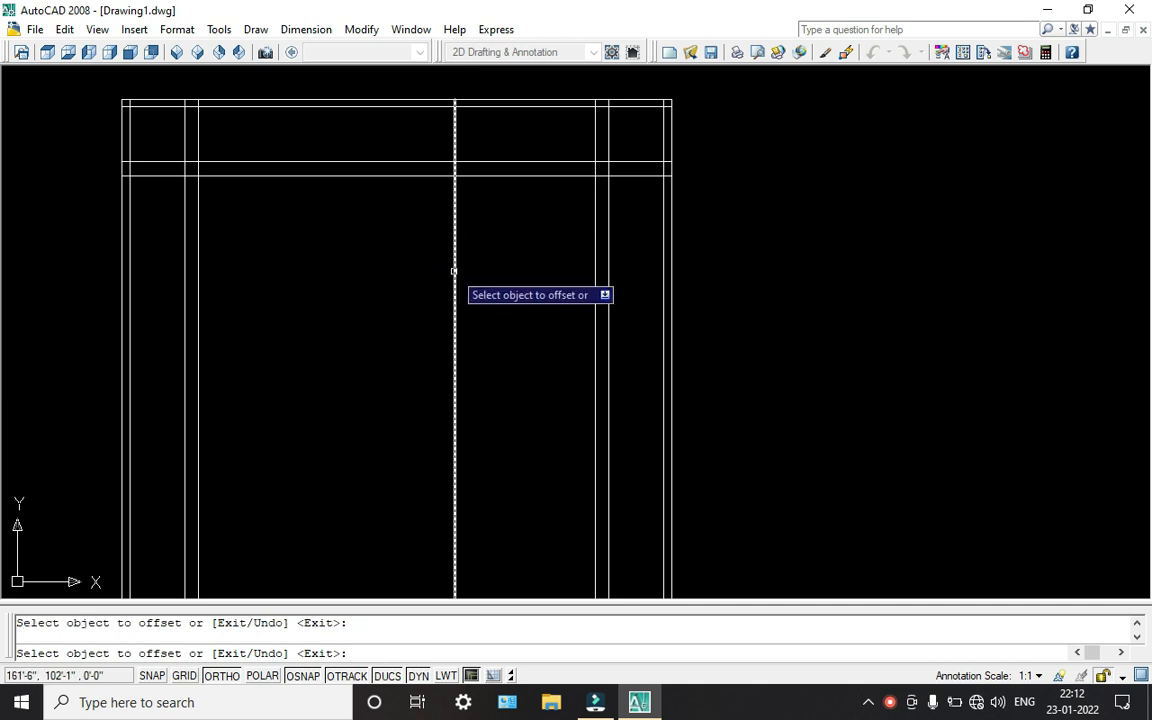
pyautogui.click(454, 271)
pyautogui.click(419, 278)
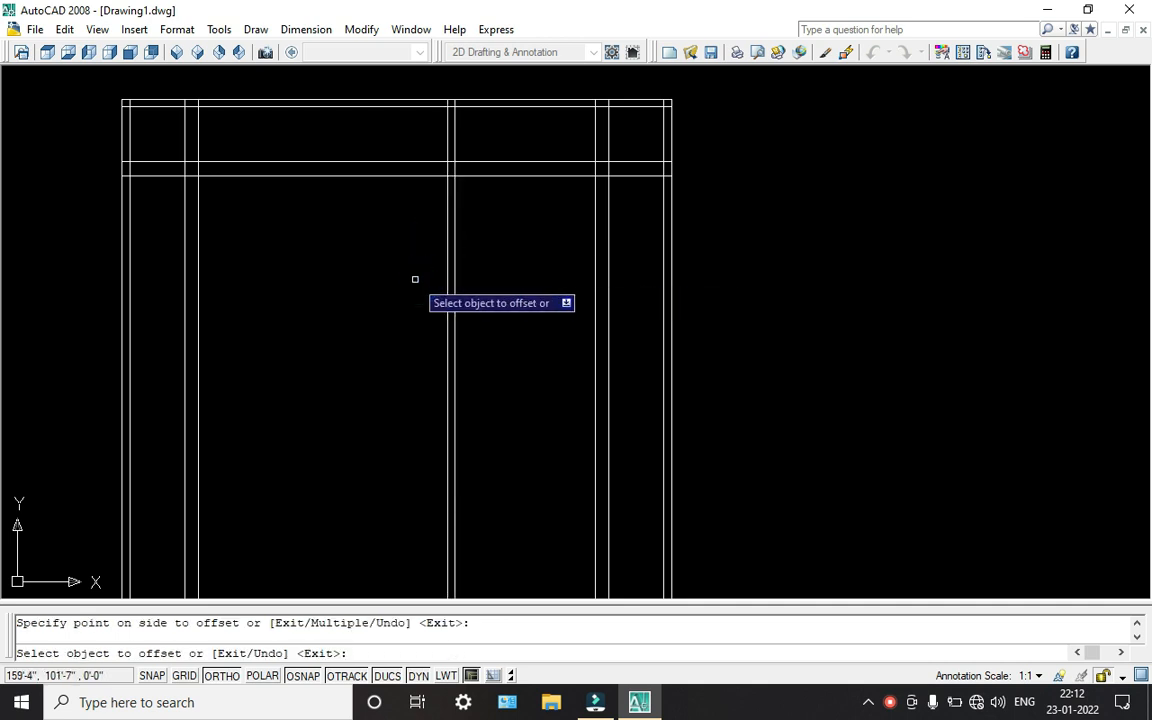
pyautogui.press('Escape')
# Step: Offset the lower line of the upper room wall 15' downward to set the rooms' length
pyautogui.scroll(-5, 411, 283)
pyautogui.moveTo(404, 226); pyautogui.dragTo(393, 154, button='middle')
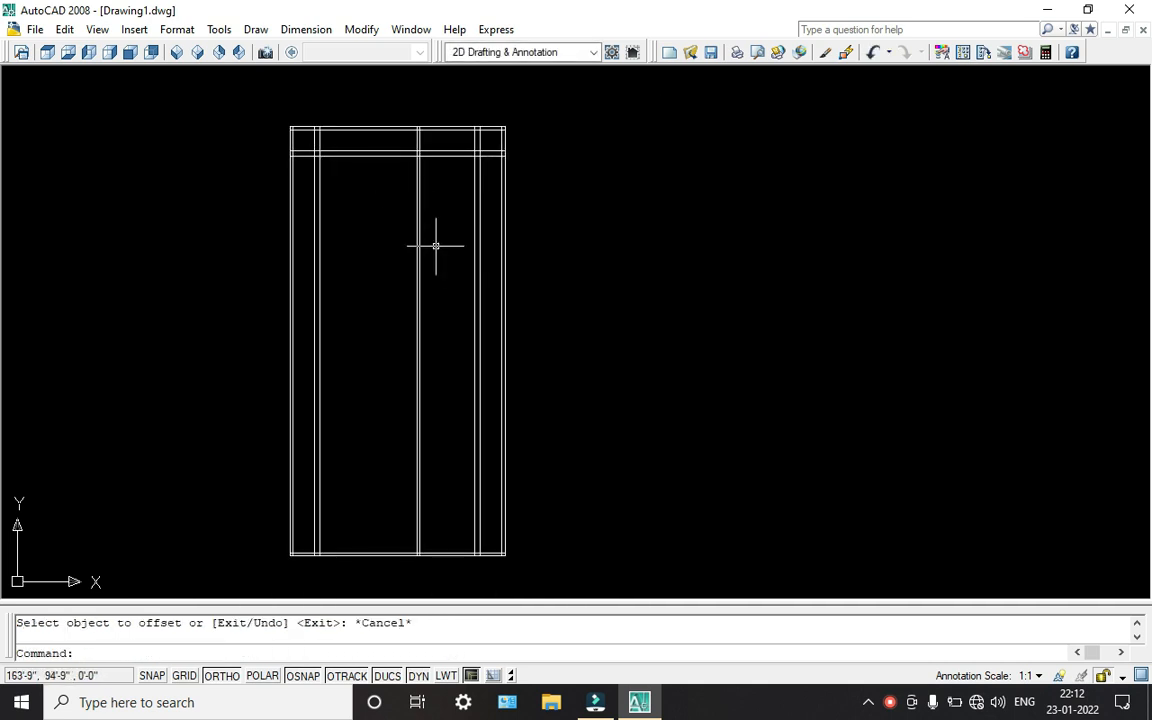
pyautogui.moveTo(437, 244); pyautogui.dragTo(593, 306, button='middle')
pyautogui.scroll(3, 527, 226)
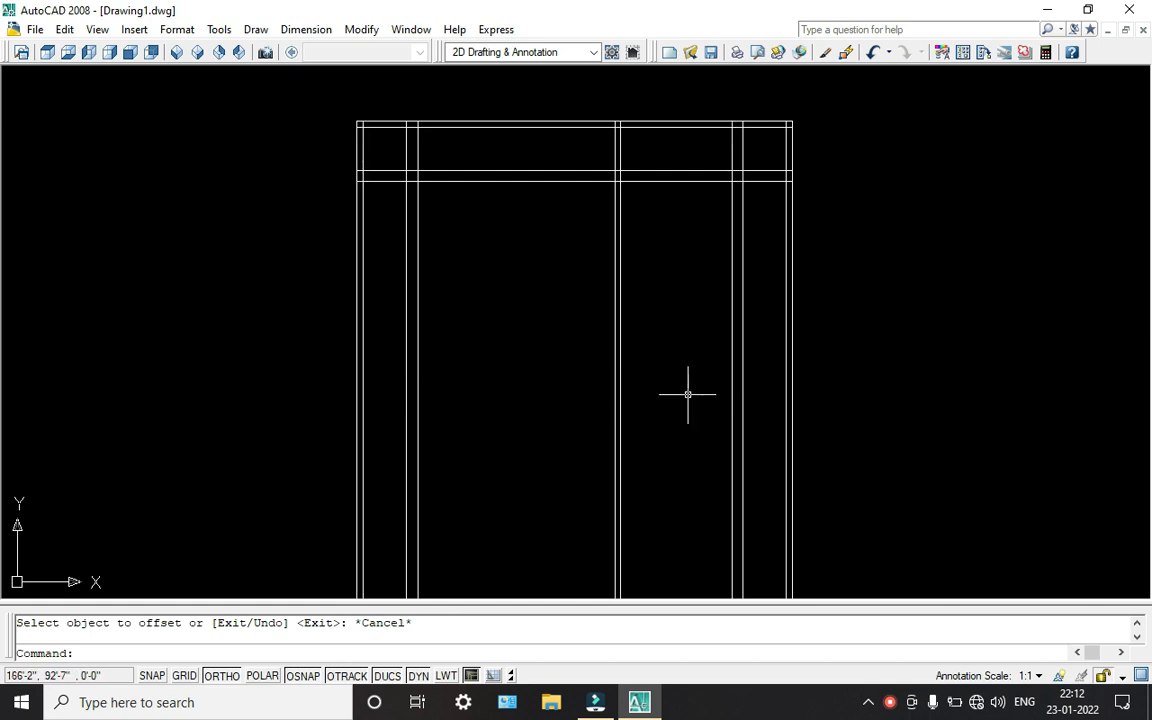
pyautogui.write('o')
pyautogui.press('Return')
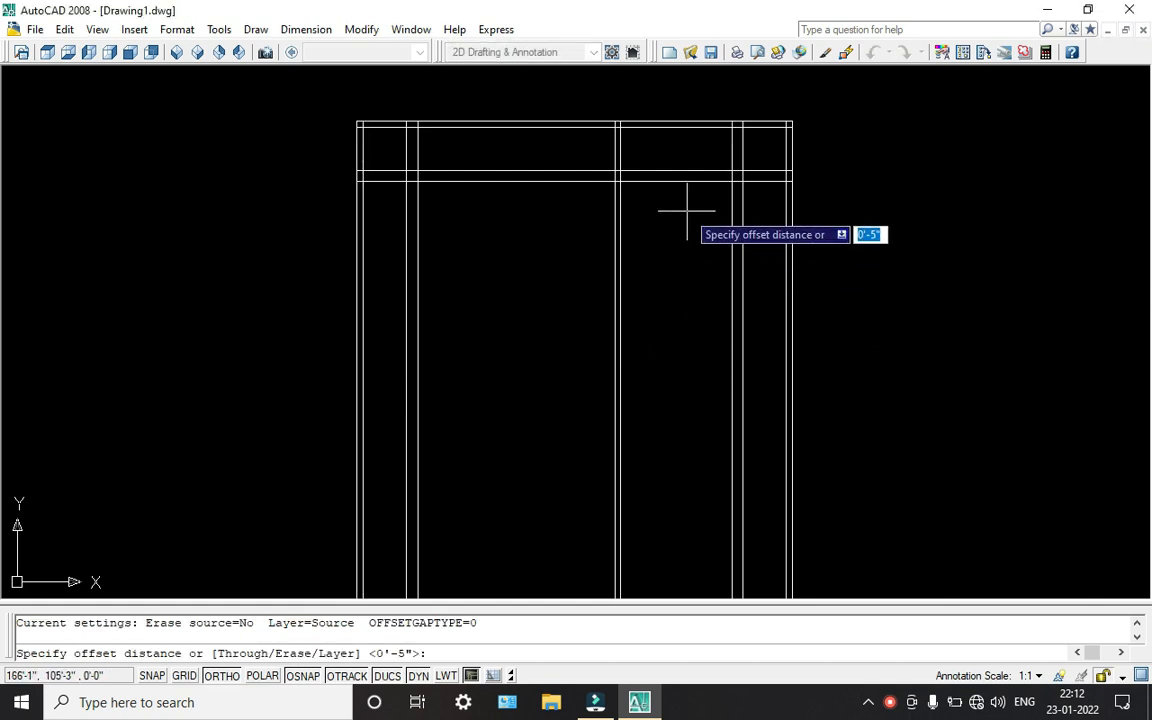
pyautogui.write('15')
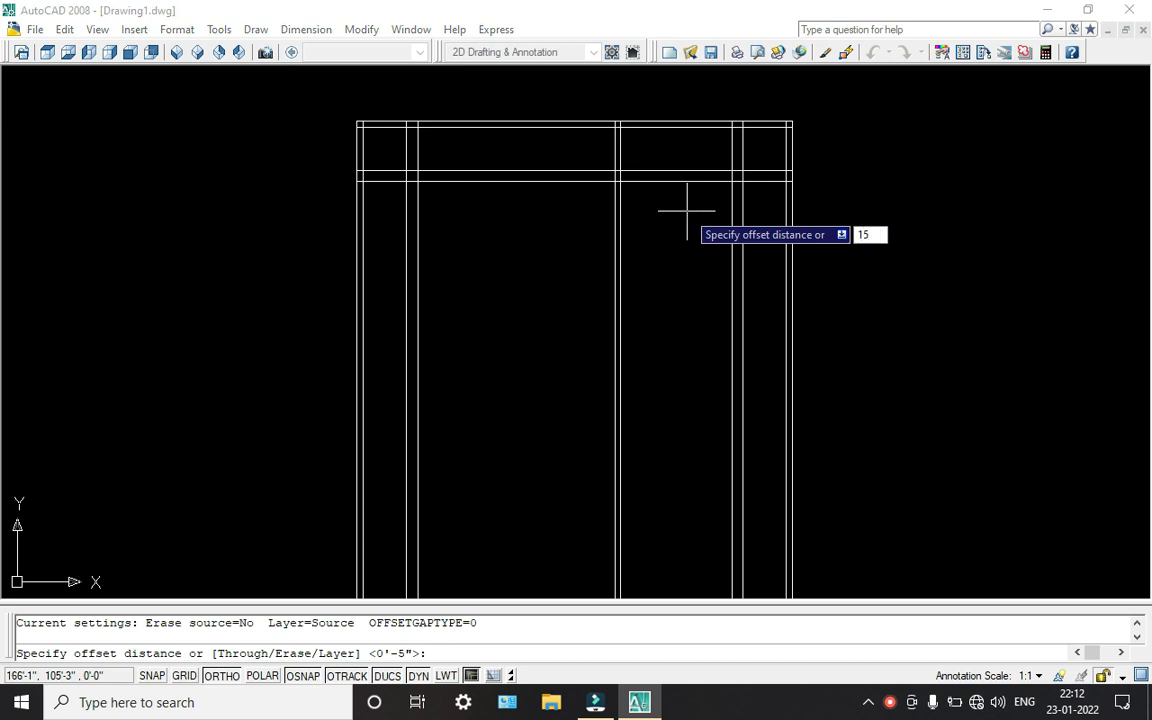
pyautogui.write("'")
pyautogui.press('Return')
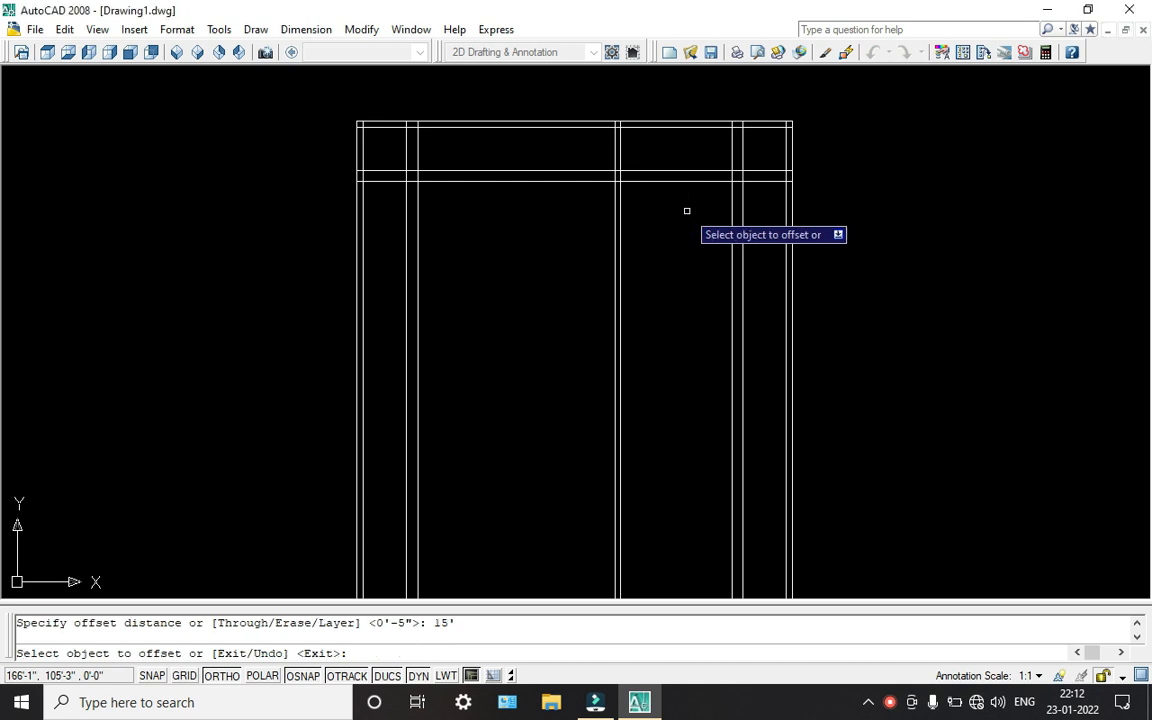
pyautogui.click(679, 180)
pyautogui.click(660, 312)
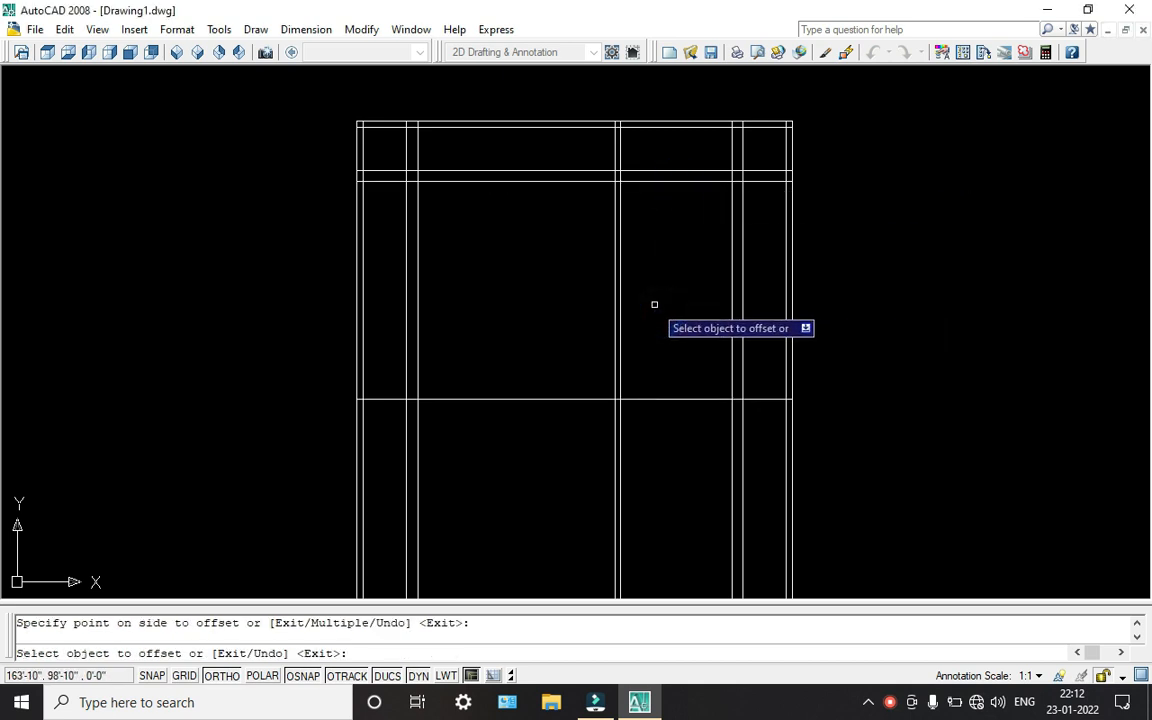
pyautogui.press('Escape')
# Step: Offset the horizontal line 15' below the upper room wall by 4.5" downward for the cross wall's thickness
pyautogui.write('o')
pyautogui.press('Return')
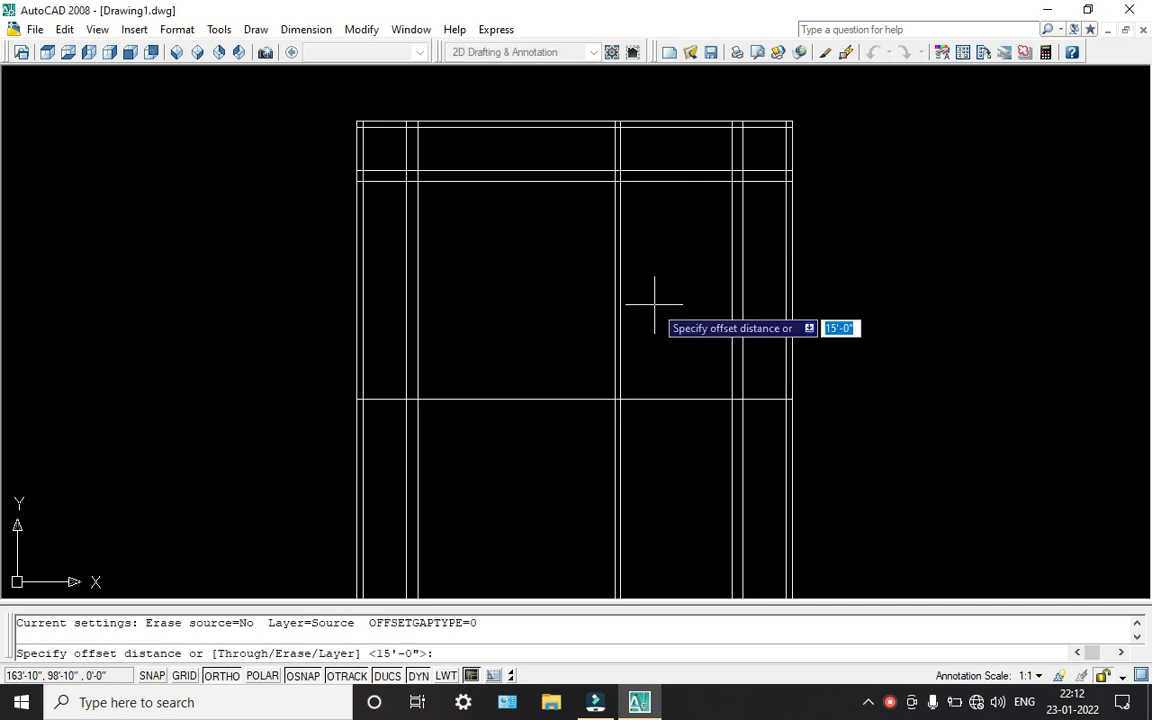
pyautogui.write('4.5')
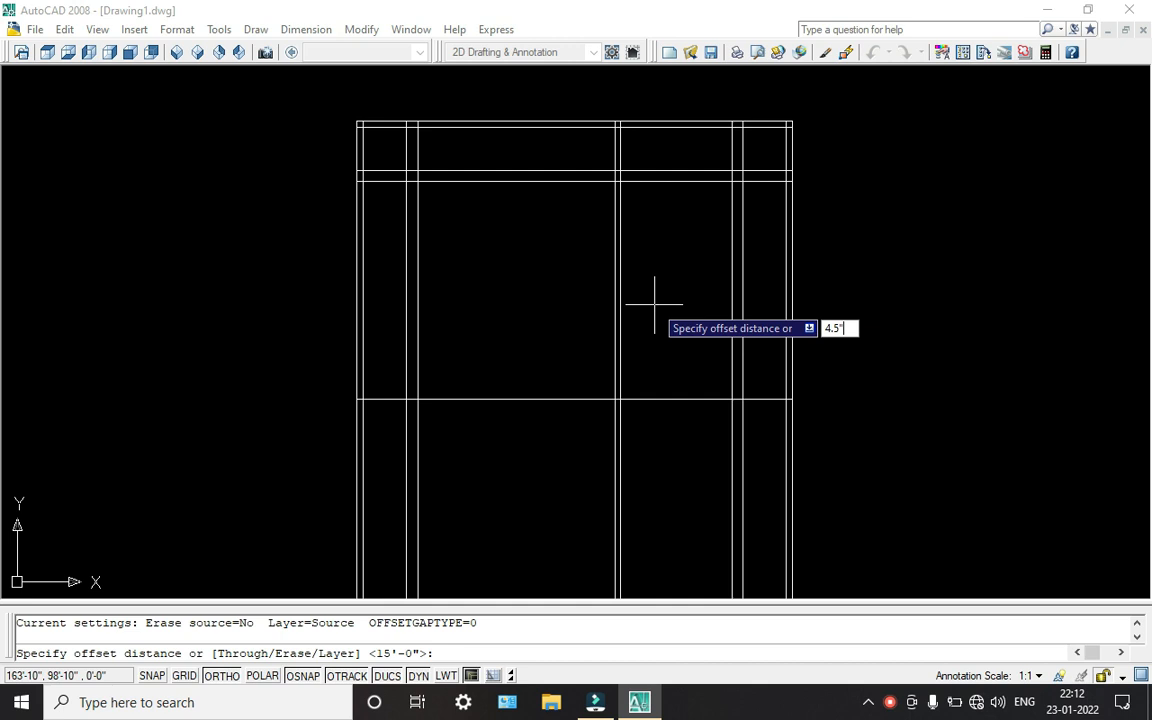
pyautogui.press('Return')
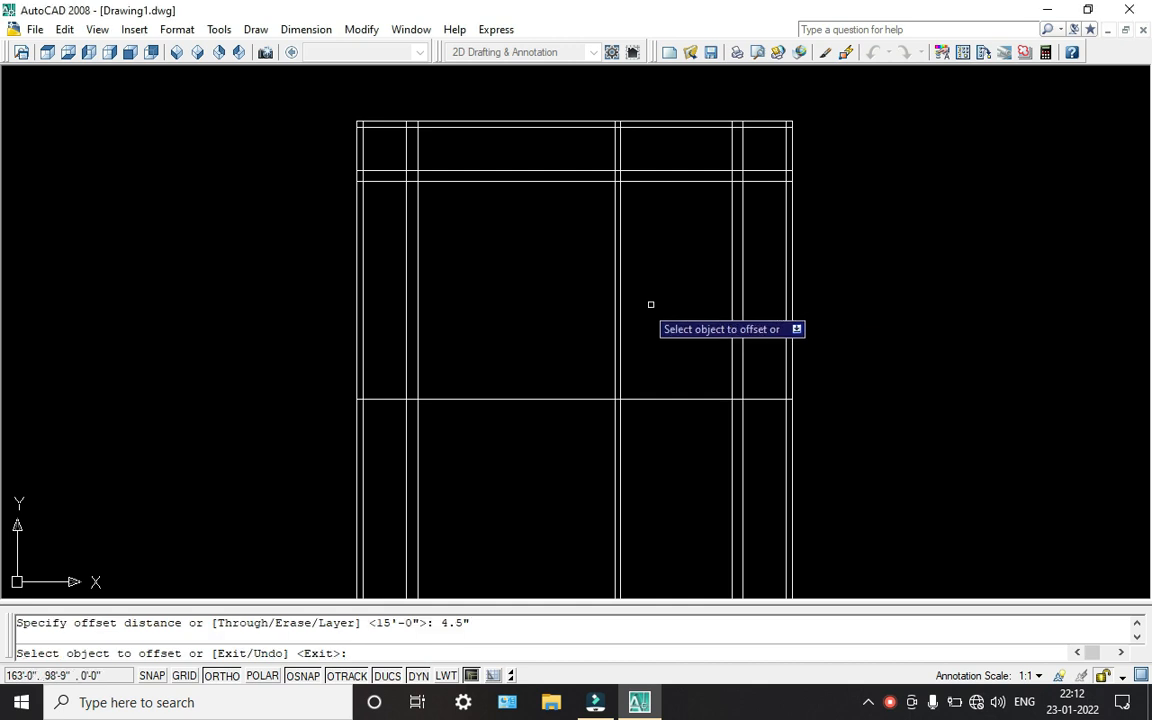
pyautogui.click(556, 399)
pyautogui.click(540, 455)
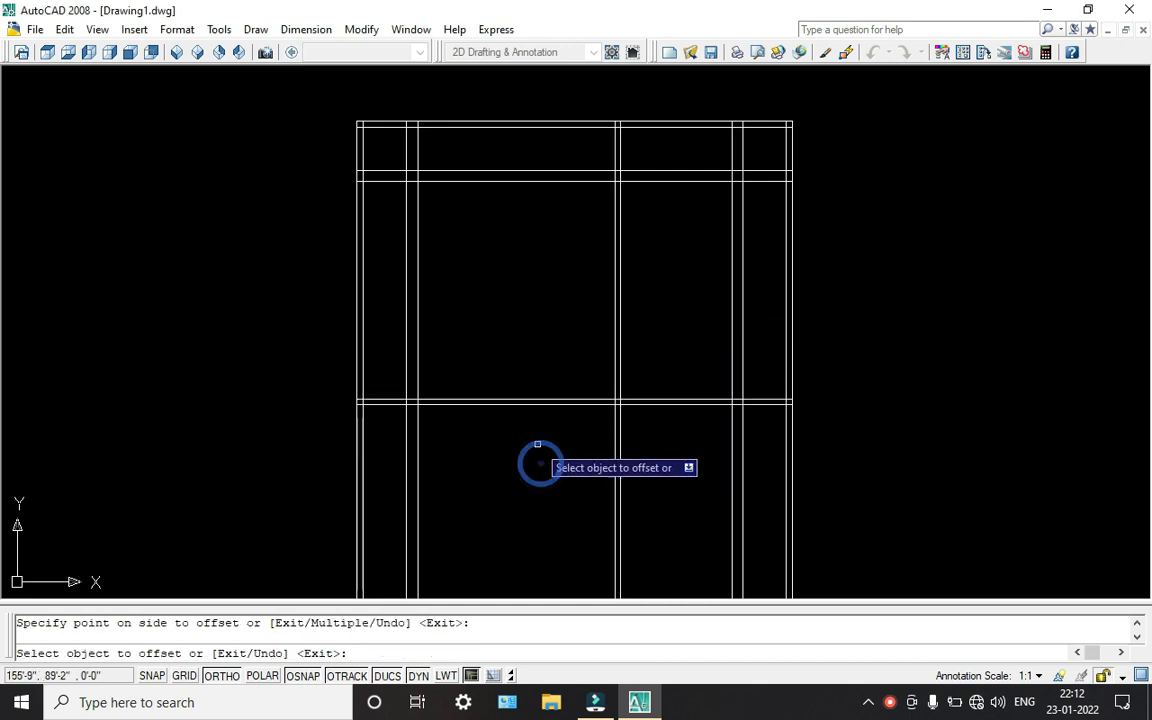
pyautogui.scroll(-5, 535, 460)
pyautogui.press('Escape')
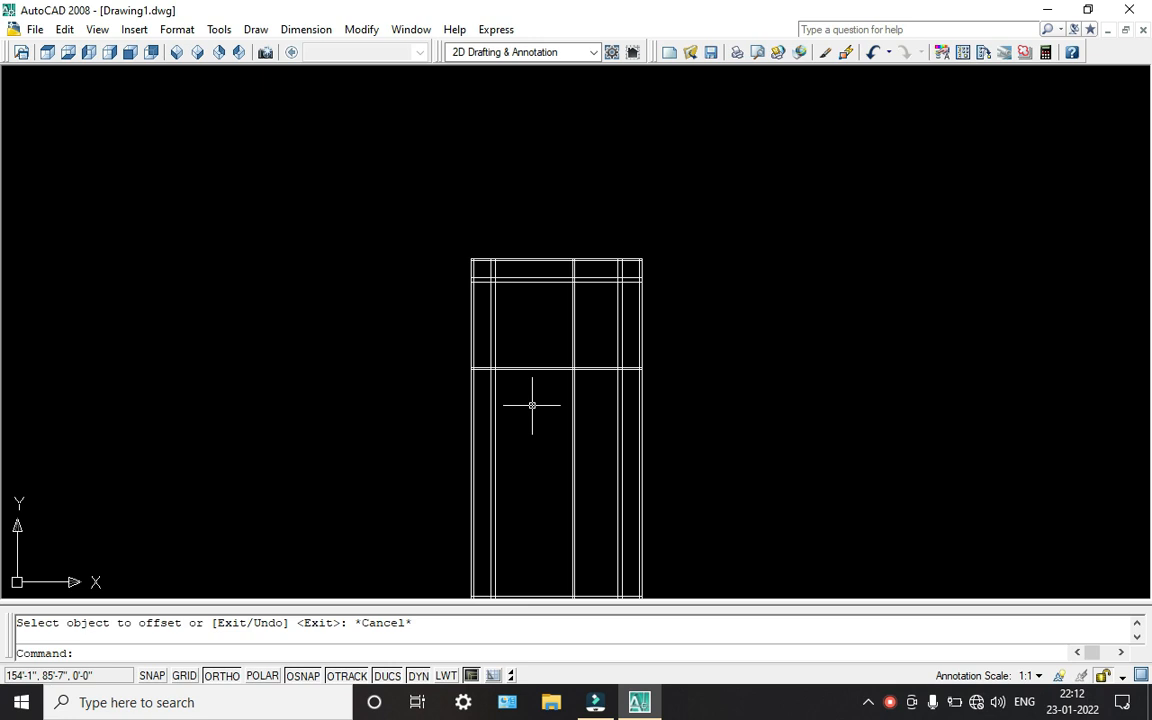
# Step: Trim away the side room wall and partition lines that run below the horizontal cross wall
pyautogui.moveTo(561, 400); pyautogui.dragTo(577, 292, button='middle')
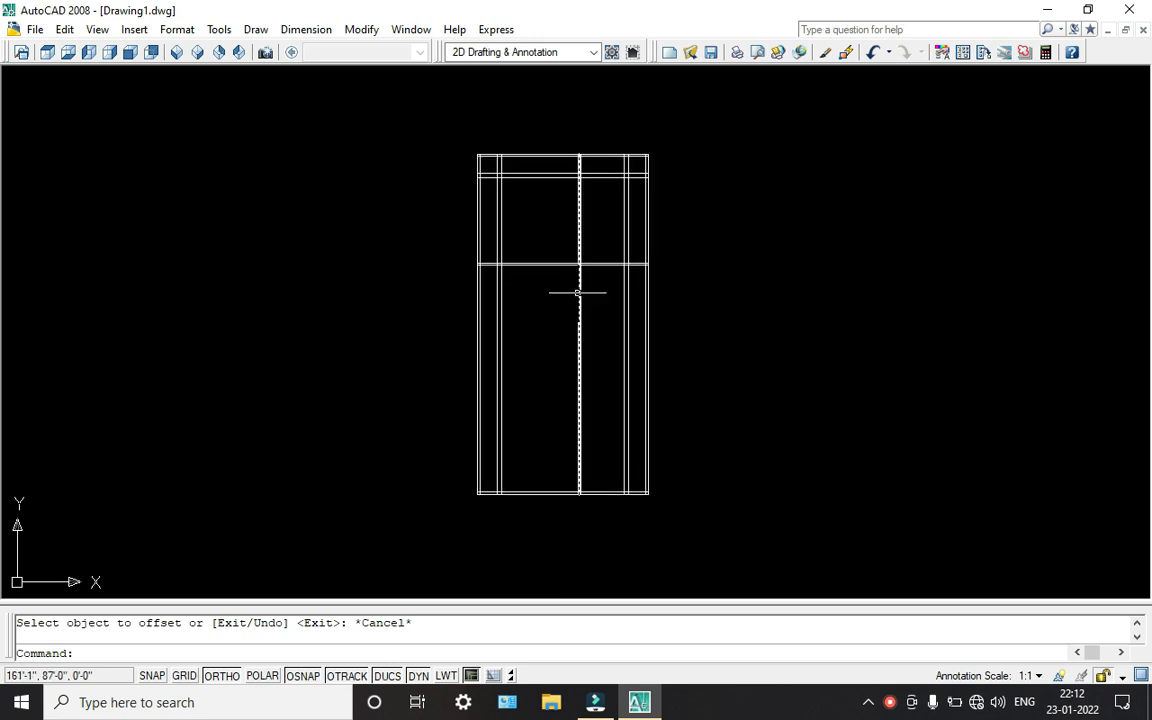
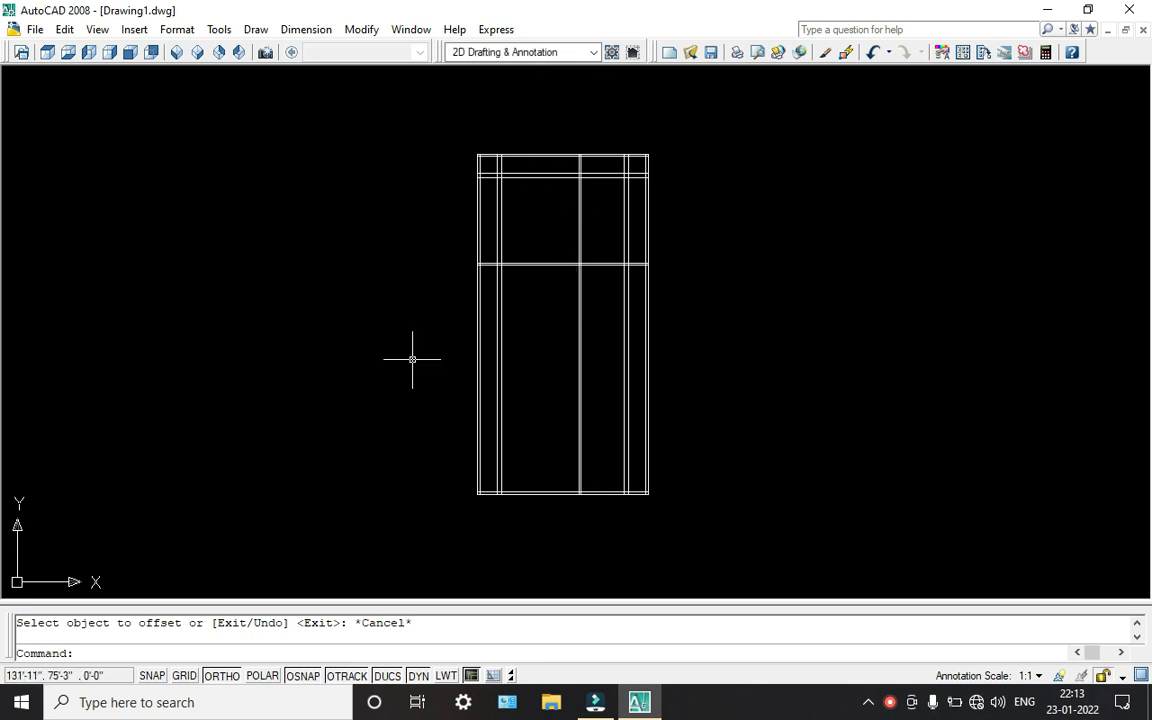
pyautogui.write('tr')
pyautogui.press('Return')
pyautogui.press('Return')
pyautogui.scroll(4, 517, 298)
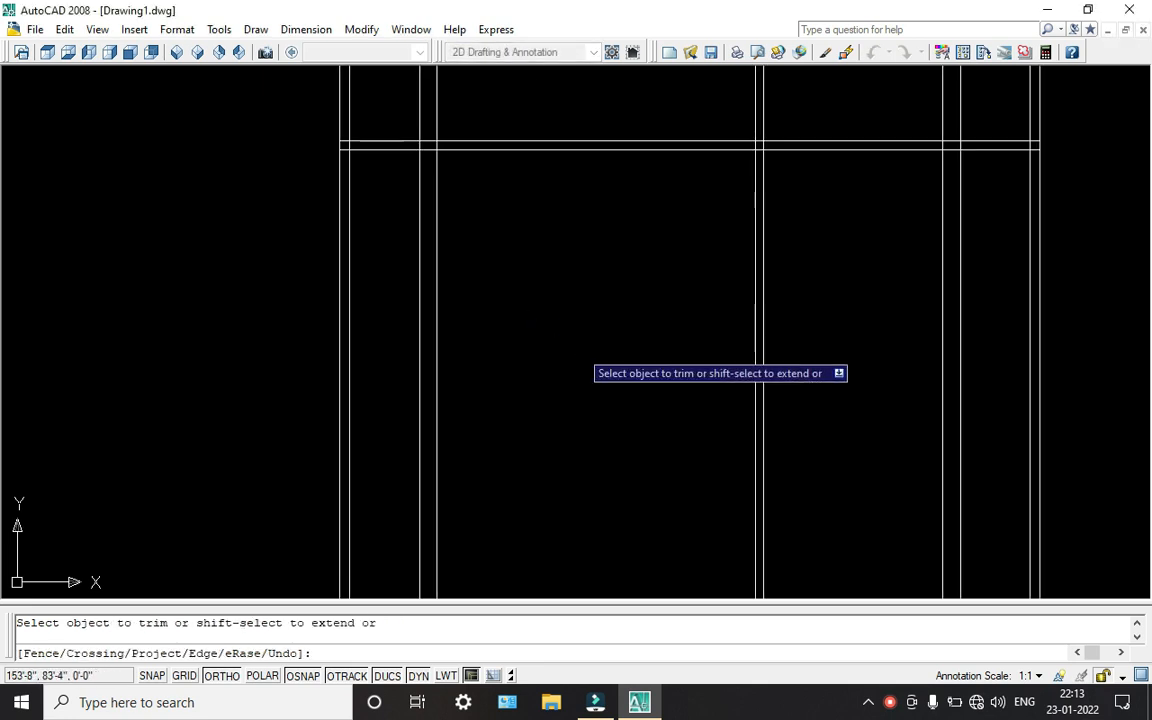
pyautogui.scroll(-2, 592, 369)
pyautogui.click(735, 357)
pyautogui.click(507, 306)
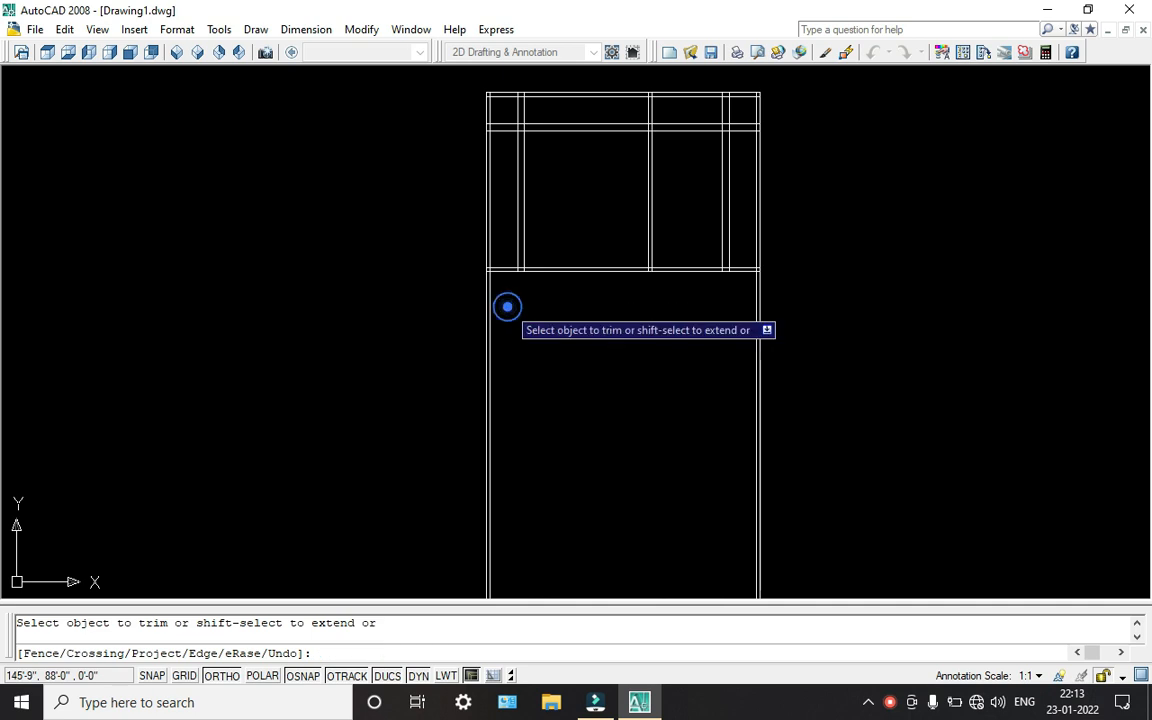
# Step: Trim the two lines of the lower cross wall where they run across the left setback
pyautogui.scroll(4, 515, 275)
pyautogui.click(501, 287)
pyautogui.click(458, 206)
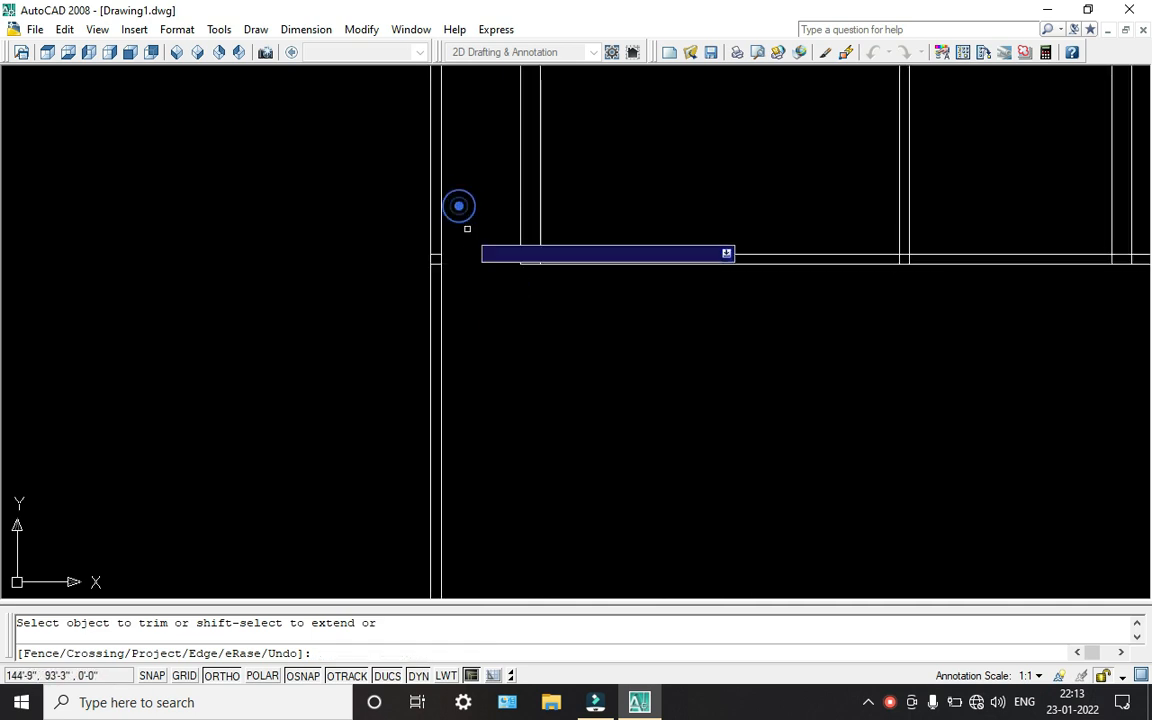
# Step: Trim the left room wall's lines across the upper setback and the upper room wall's lines across the left setback
pyautogui.scroll(-2, 490, 258)
pyautogui.scroll(4, 488, 262)
pyautogui.click(597, 303)
pyautogui.click(491, 301)
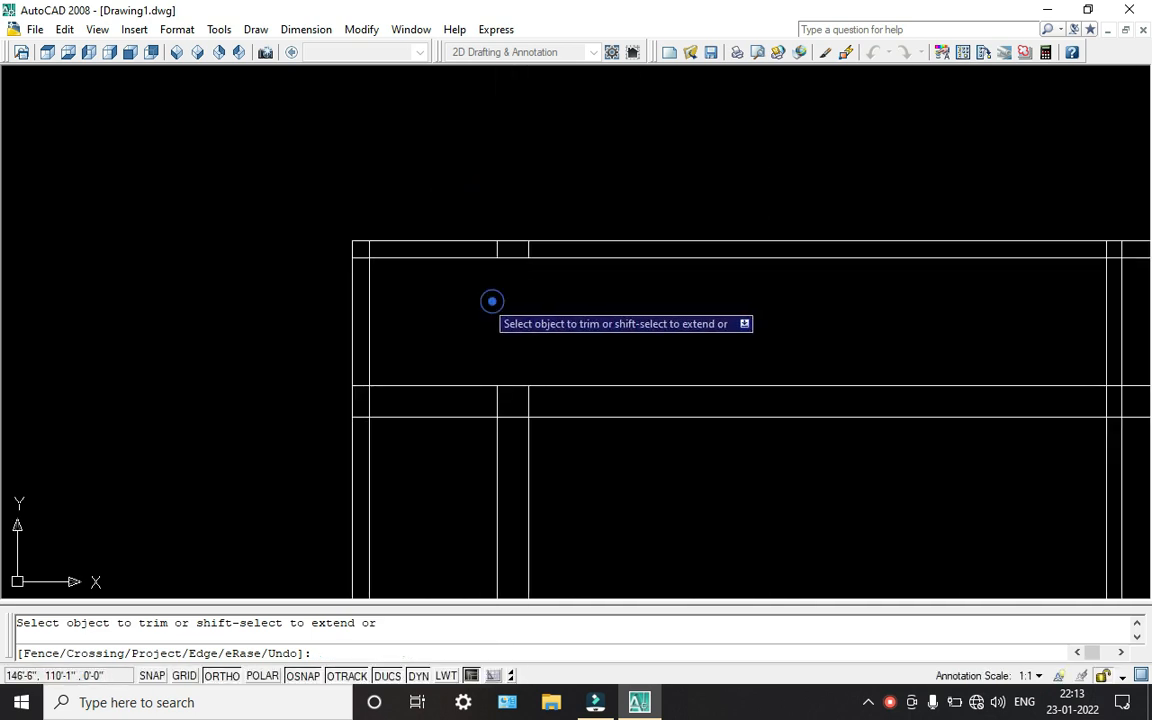
pyautogui.click(434, 311)
pyautogui.click(443, 437)
# Step: Trim the partition's and the right room wall's vertical lines where they cross the upper setback
pyautogui.scroll(-3, 443, 437)
pyautogui.scroll(2, 714, 373)
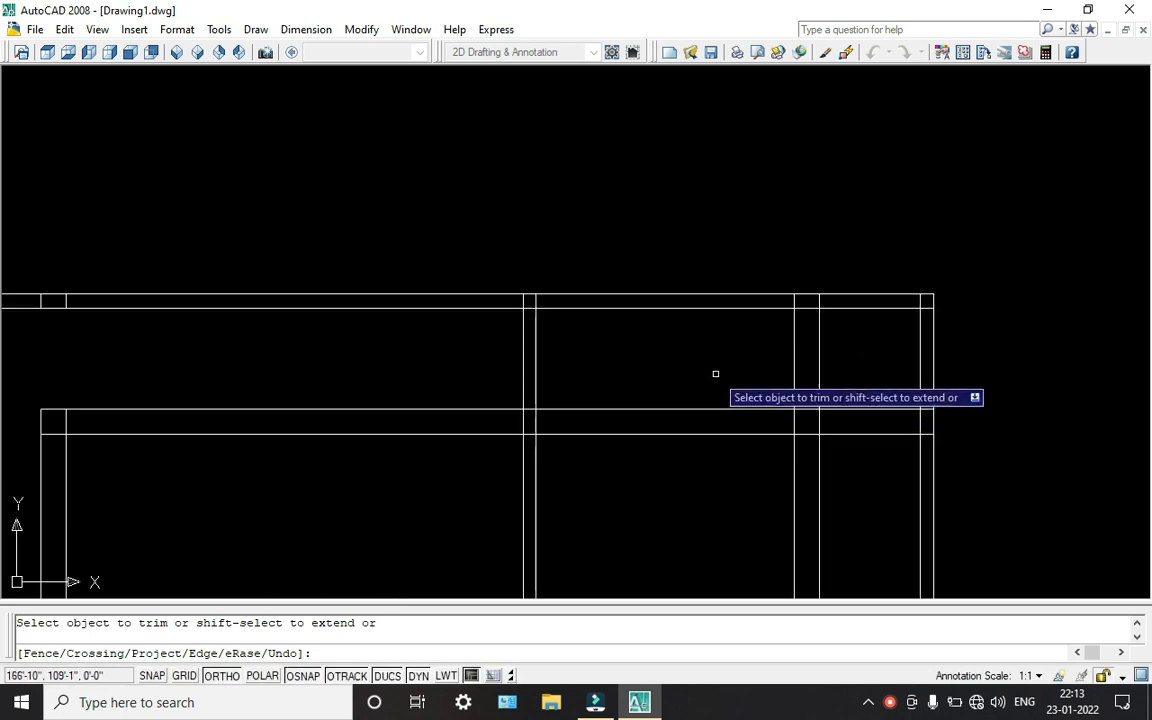
pyautogui.click(584, 345)
pyautogui.click(433, 347)
pyautogui.click(890, 381)
pyautogui.click(770, 350)
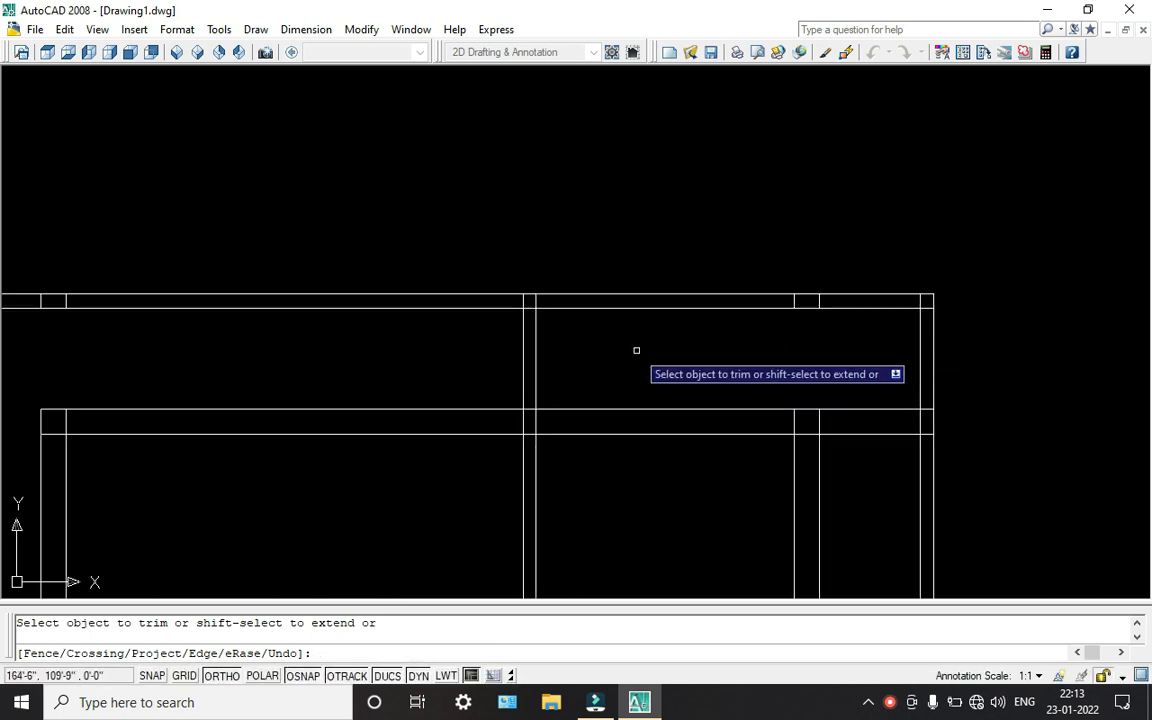
pyautogui.click(635, 349)
pyautogui.click(463, 355)
# Step: Trim the upper room wall's two lines where they extend across the right setback
pyautogui.moveTo(787, 409); pyautogui.dragTo(551, 357, button='middle')
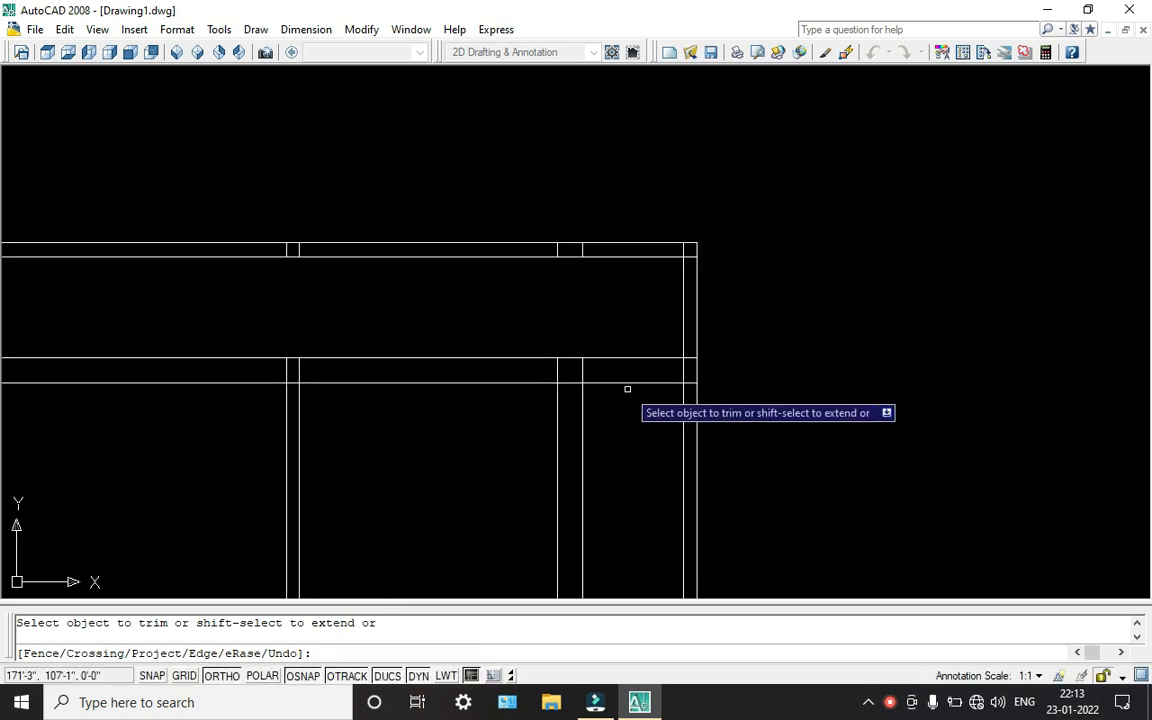
pyautogui.click(622, 400)
pyautogui.click(614, 338)
pyautogui.scroll(-3, 616, 350)
pyautogui.scroll(-4, 605, 340)
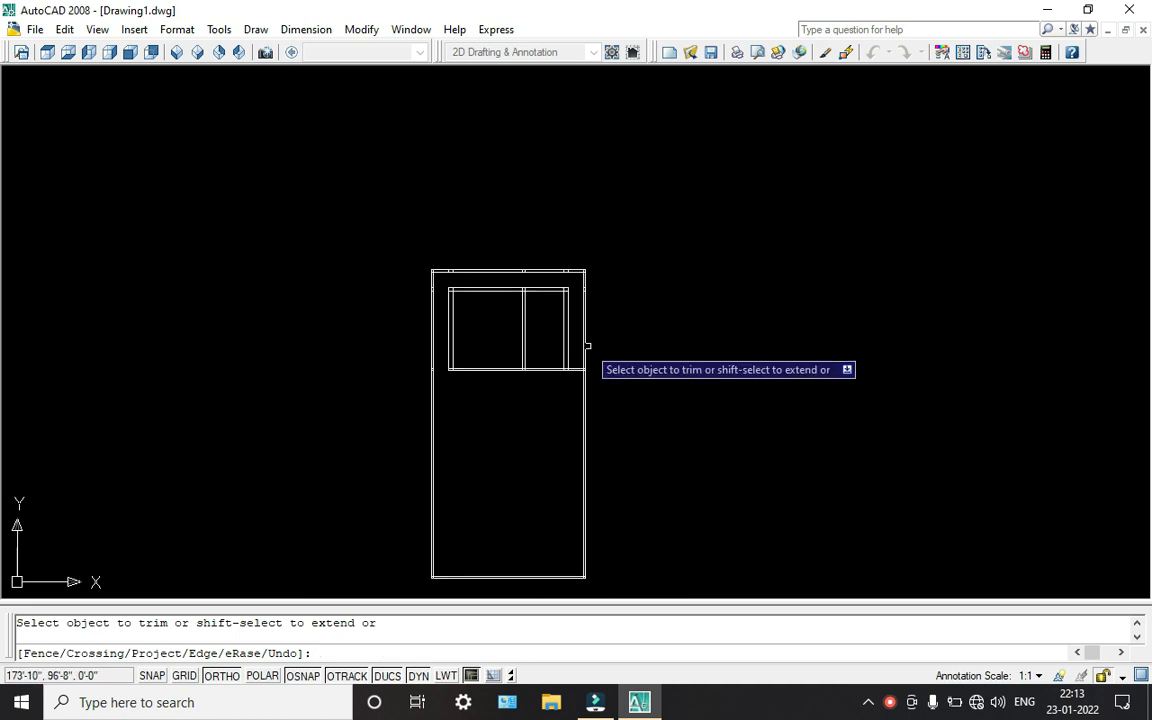
# Step: Trim the lower cross wall's two lines where they run across the right setback
pyautogui.scroll(5, 560, 400)
pyautogui.click(602, 315)
pyautogui.click(606, 286)
pyautogui.scroll(-4, 580, 319)
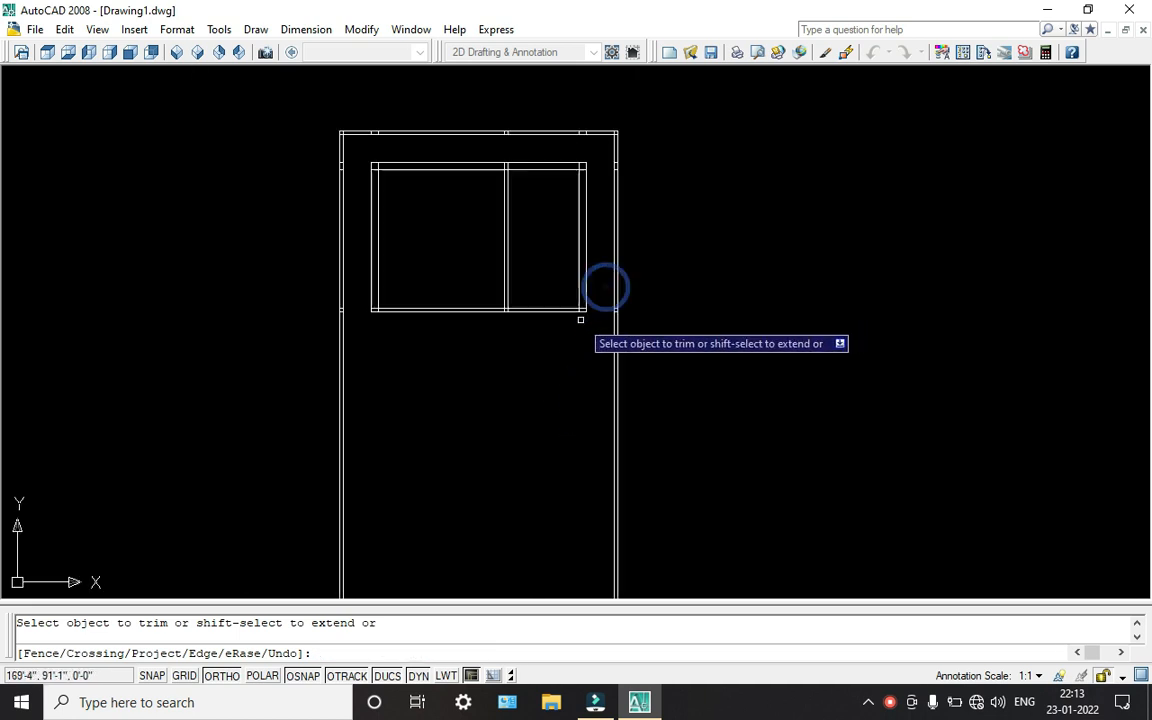
# Step: Trim the partition's two vertical lines where they cross the thickness of the upper room wall
pyautogui.scroll(5, 531, 323)
pyautogui.scroll(5, 478, 310)
pyautogui.click(542, 314)
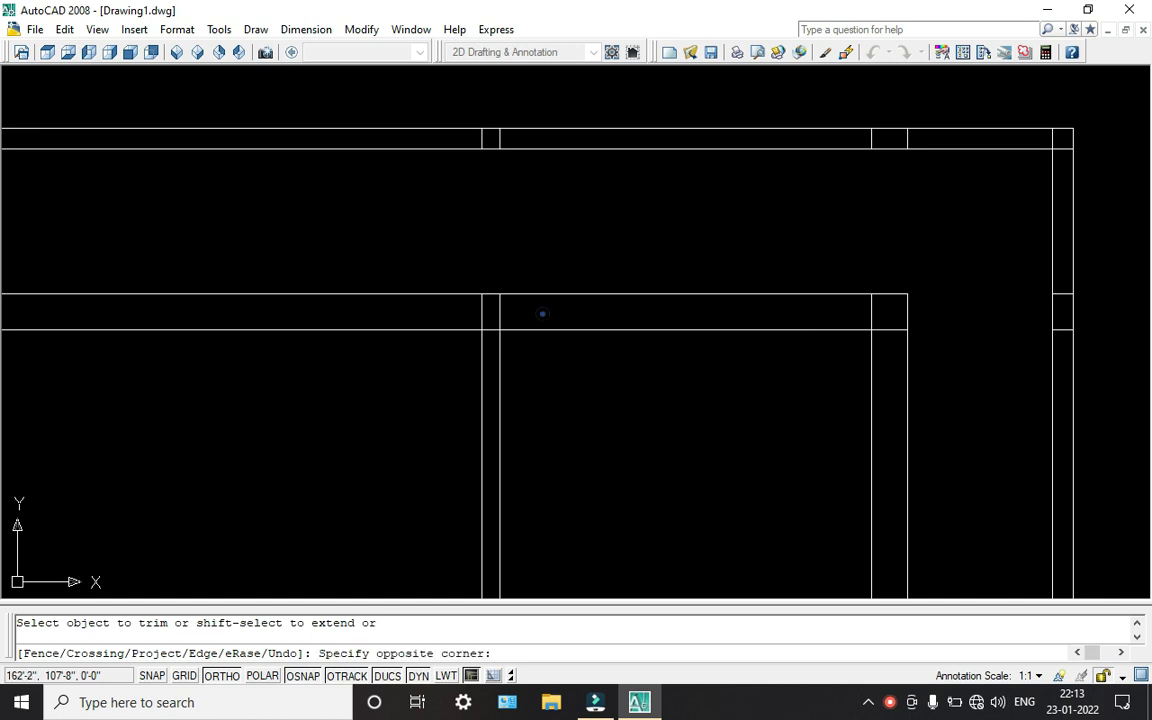
pyautogui.scroll(5, 470, 316)
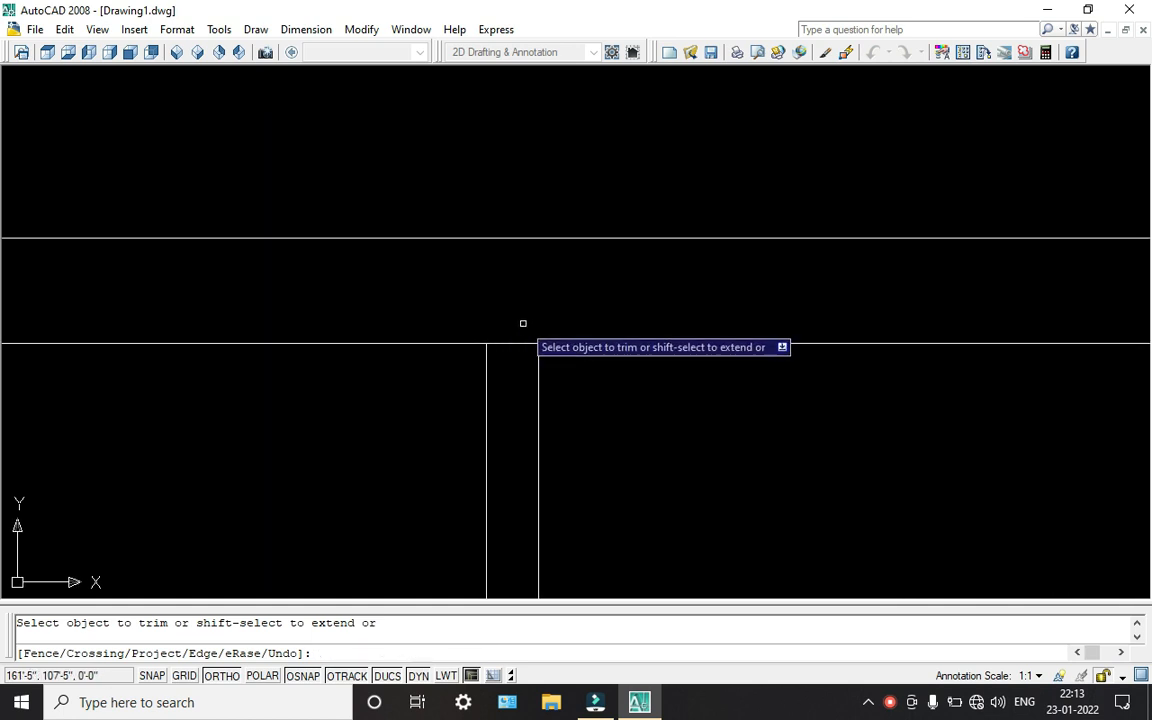
pyautogui.scroll(-5, 519, 321)
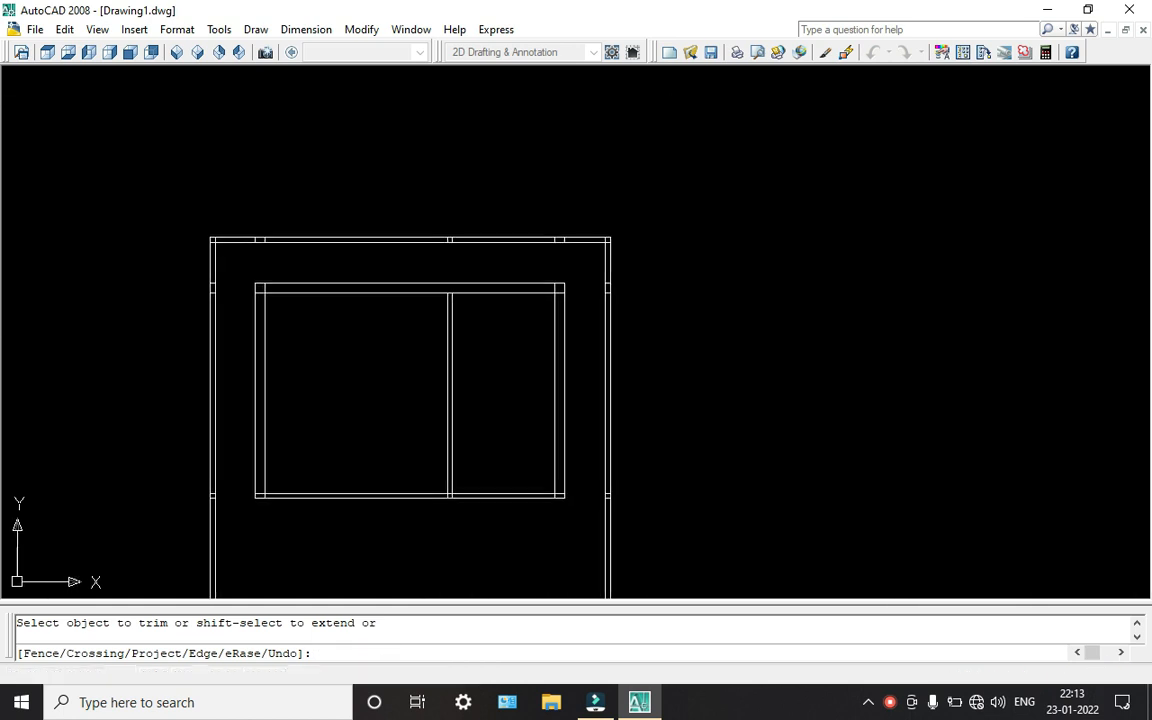
# Step: Trim the overlapping inner wall lines at the upper-left and upper-right corners of the room block
pyautogui.scroll(2, 252, 284)
pyautogui.scroll(6, 270, 295)
pyautogui.click(342, 291)
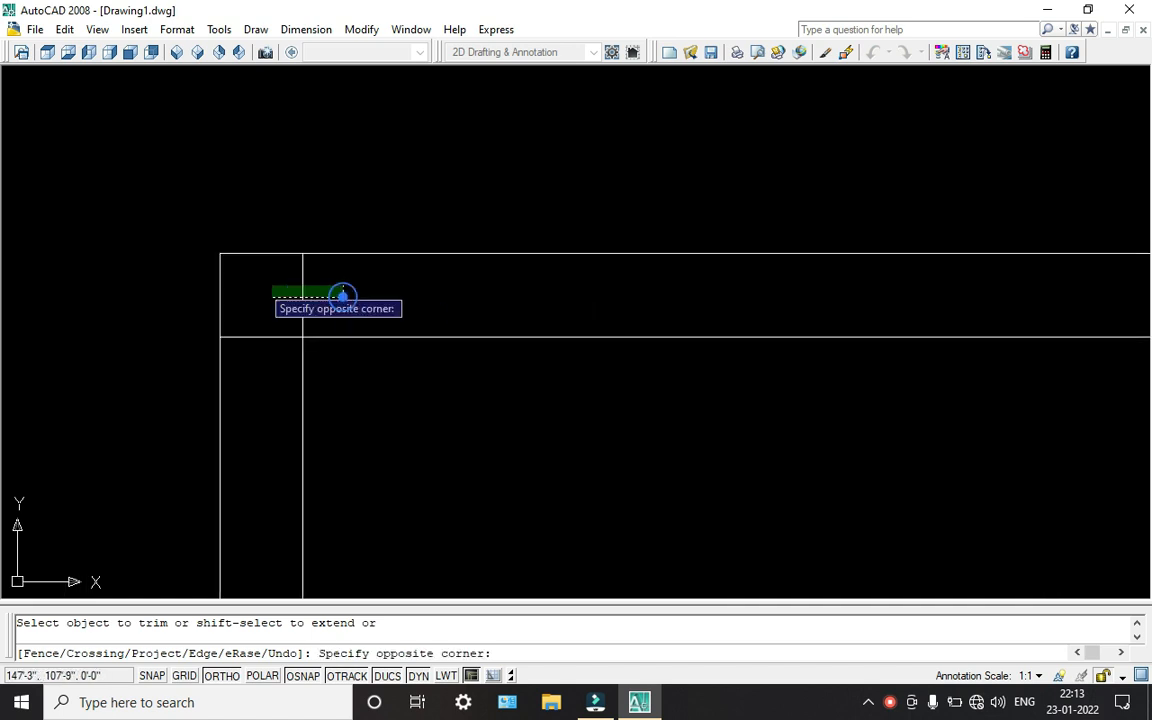
pyautogui.click(242, 289)
pyautogui.scroll(-6, 242, 289)
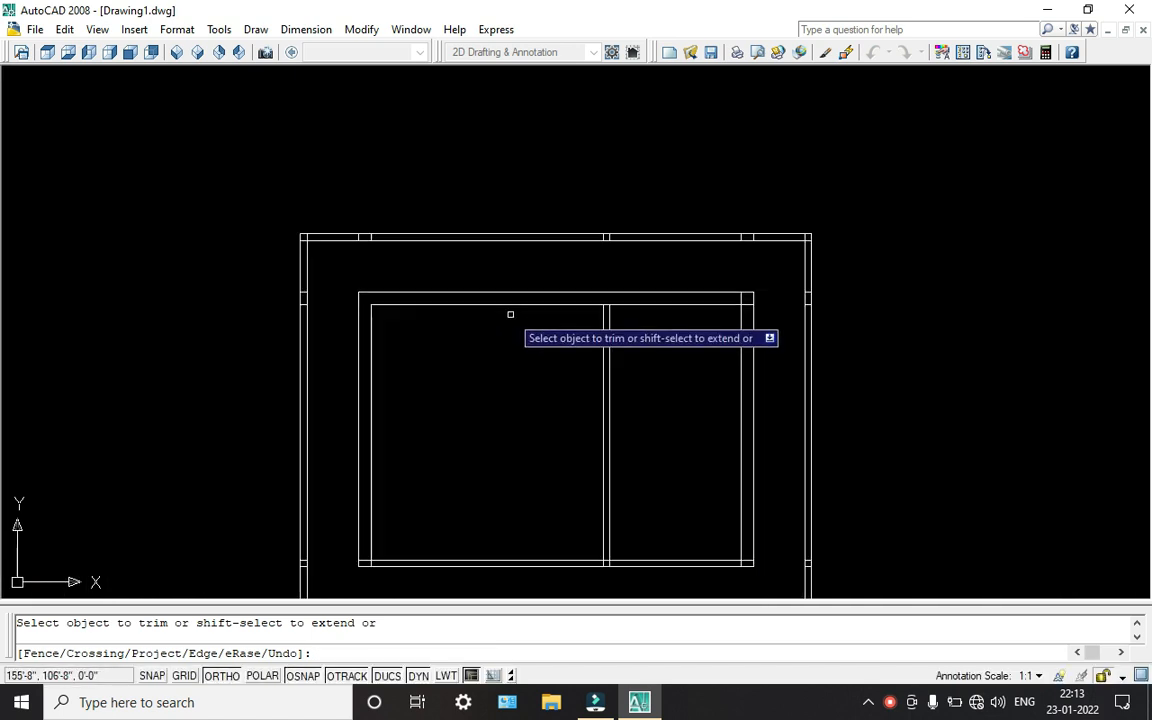
pyautogui.scroll(5, 524, 307)
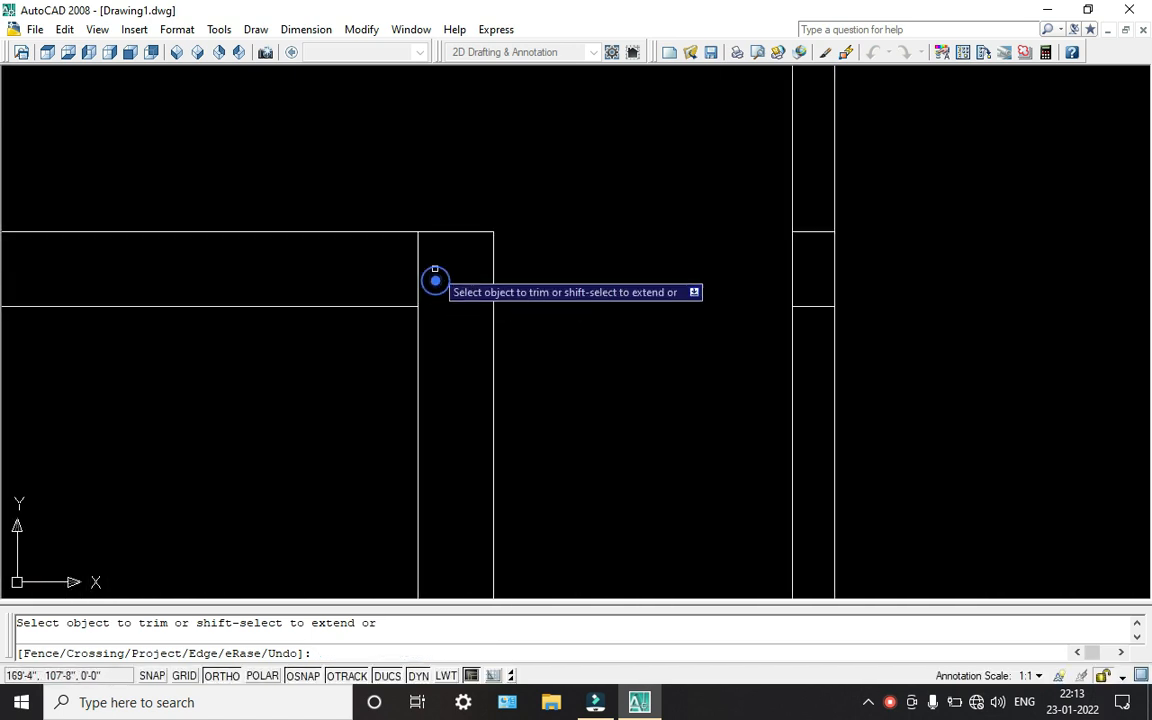
pyautogui.scroll(-5, 383, 255)
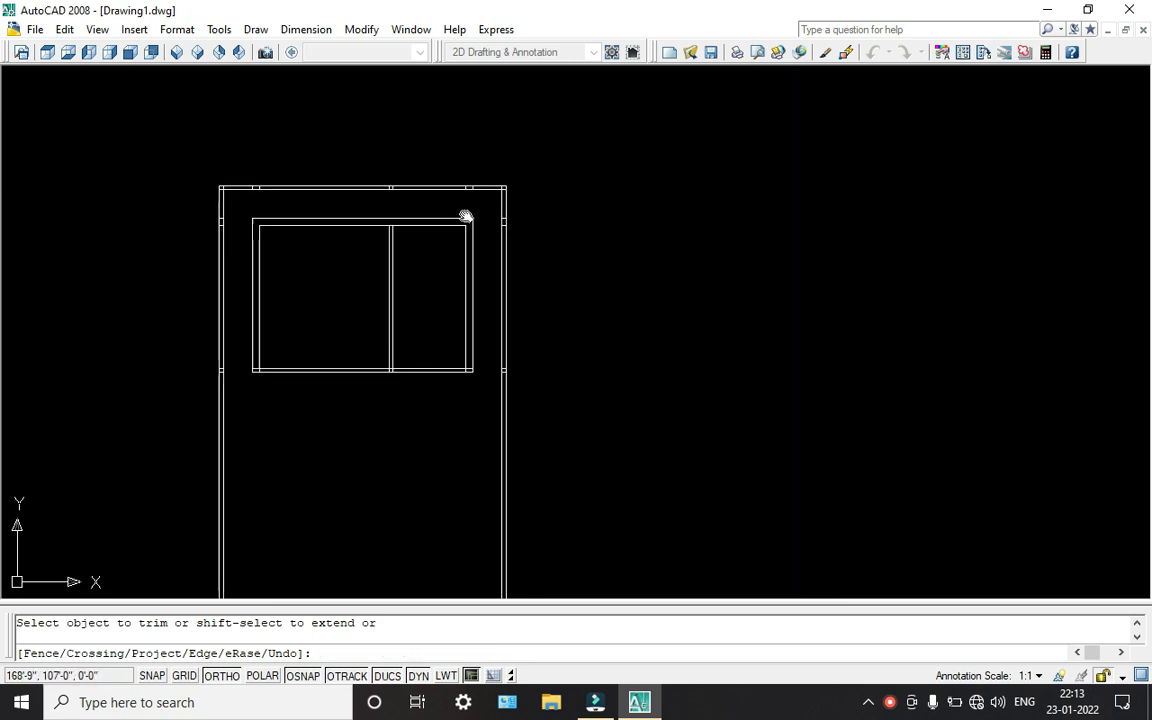
# Step: Trim the overlapping inner wall lines at the lower-right corner of the room block
pyautogui.moveTo(466, 217); pyautogui.dragTo(469, 191, button='middle')
pyautogui.scroll(5, 467, 334)
pyautogui.scroll(2, 510, 387)
pyautogui.click(508, 386)
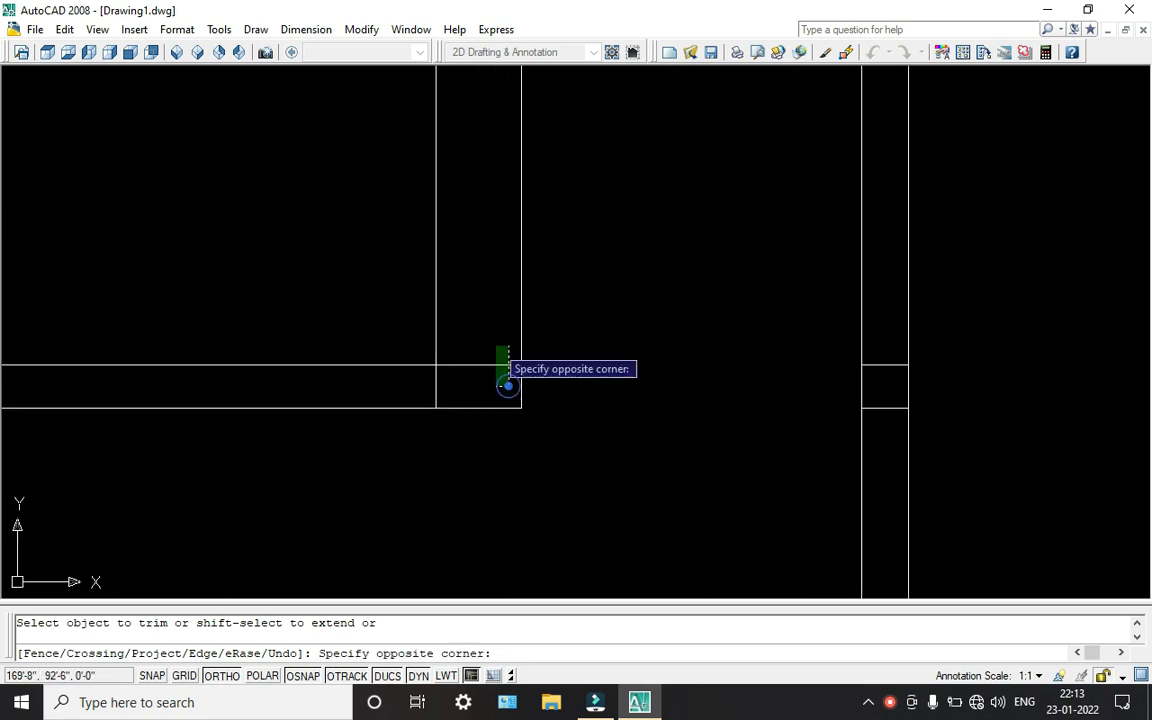
pyautogui.click(430, 386)
pyautogui.scroll(-3, 430, 386)
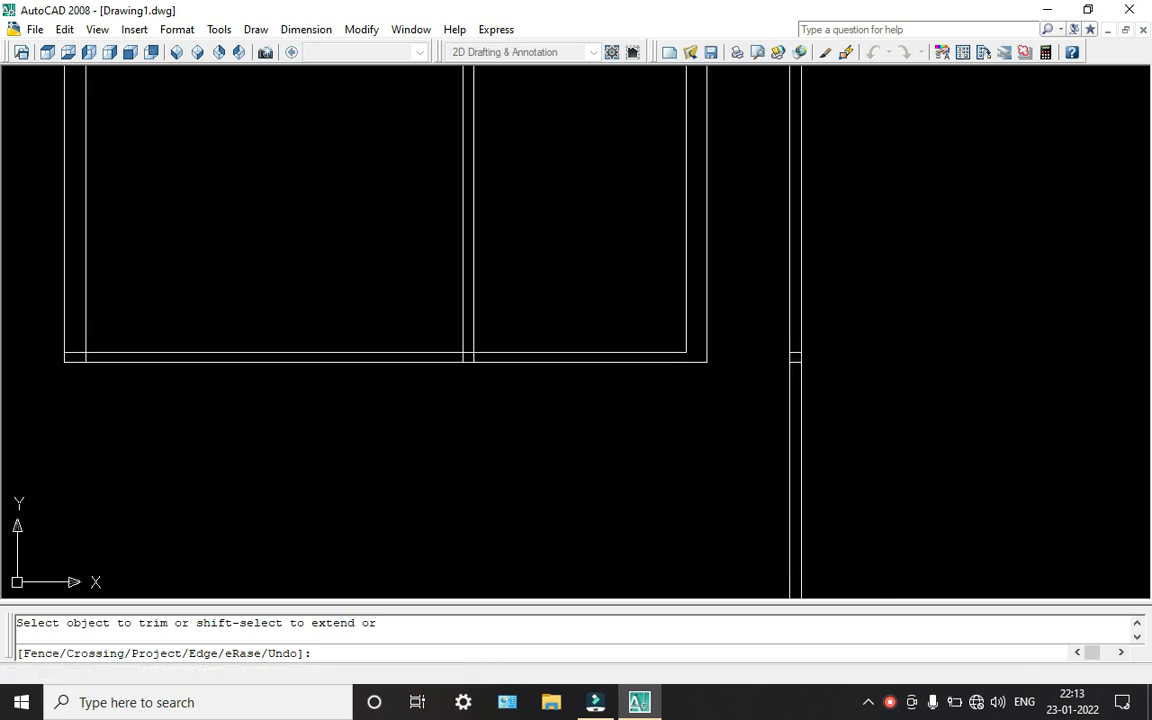
# Step: Trim the partition's lines inside the lower cross wall and the cross wall's inner line between them
pyautogui.scroll(5, 456, 360)
pyautogui.scroll(4, 532, 334)
pyautogui.click(532, 340)
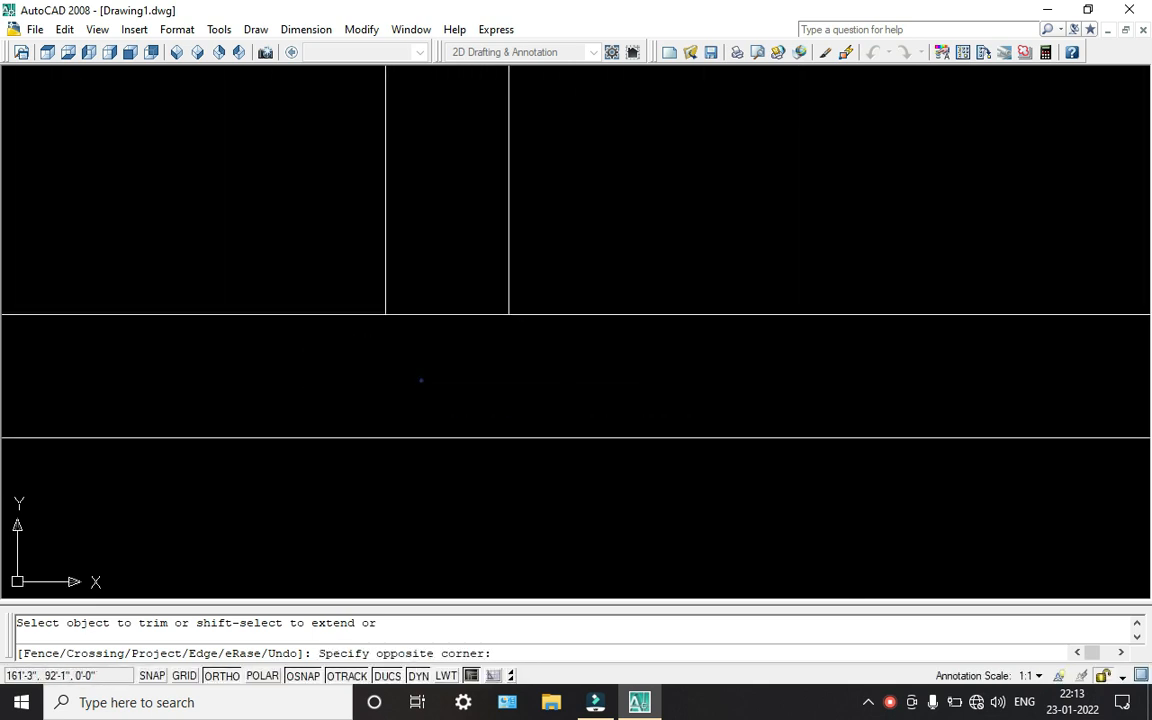
pyautogui.click(423, 270)
pyautogui.scroll(-6, 467, 312)
pyautogui.moveTo(470, 314); pyautogui.dragTo(787, 398, button='middle')
pyautogui.moveTo(283, 396); pyautogui.dragTo(429, 394, button='middle')
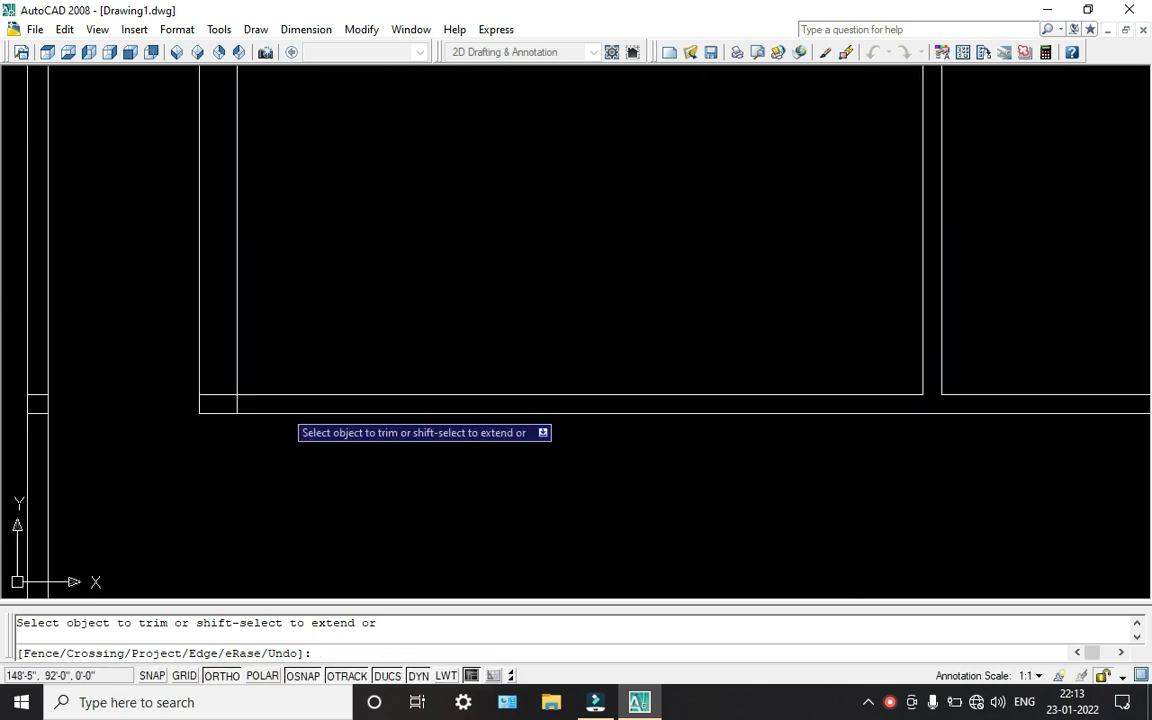
# Step: Trim the overlapping inner wall lines at the lower-left corner of the room block
pyautogui.scroll(8, 198, 389)
pyautogui.click(517, 481)
pyautogui.click(398, 465)
pyautogui.click(368, 459)
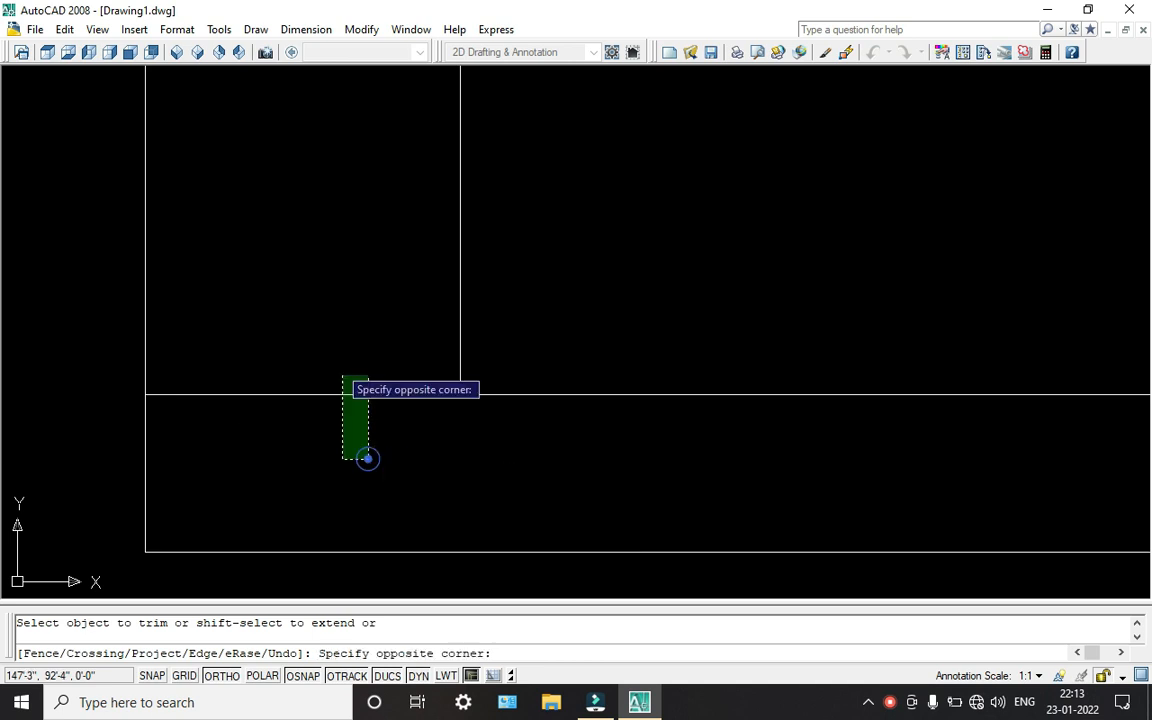
pyautogui.click(368, 459)
pyautogui.scroll(-6, 332, 339)
# Step: End trimming and erase the two leftover stub lines in the upper boundary wall above the left room wall
pyautogui.scroll(4, 329, 309)
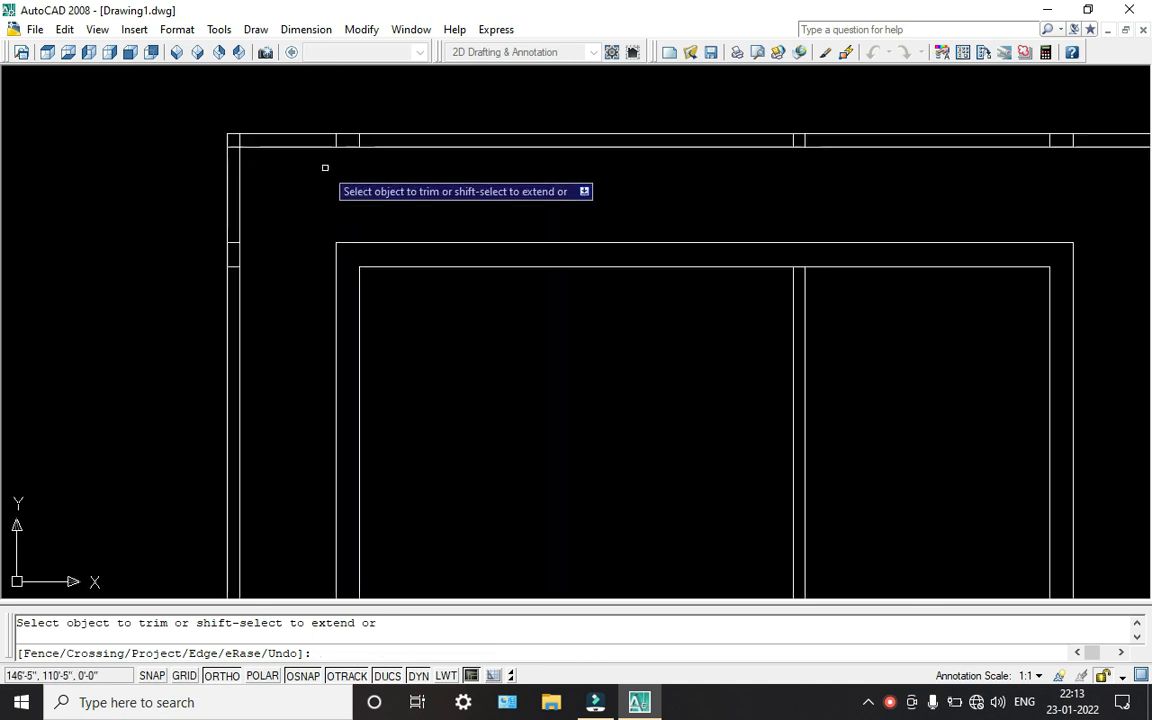
pyautogui.press('Escape')
pyautogui.scroll(2, 325, 167)
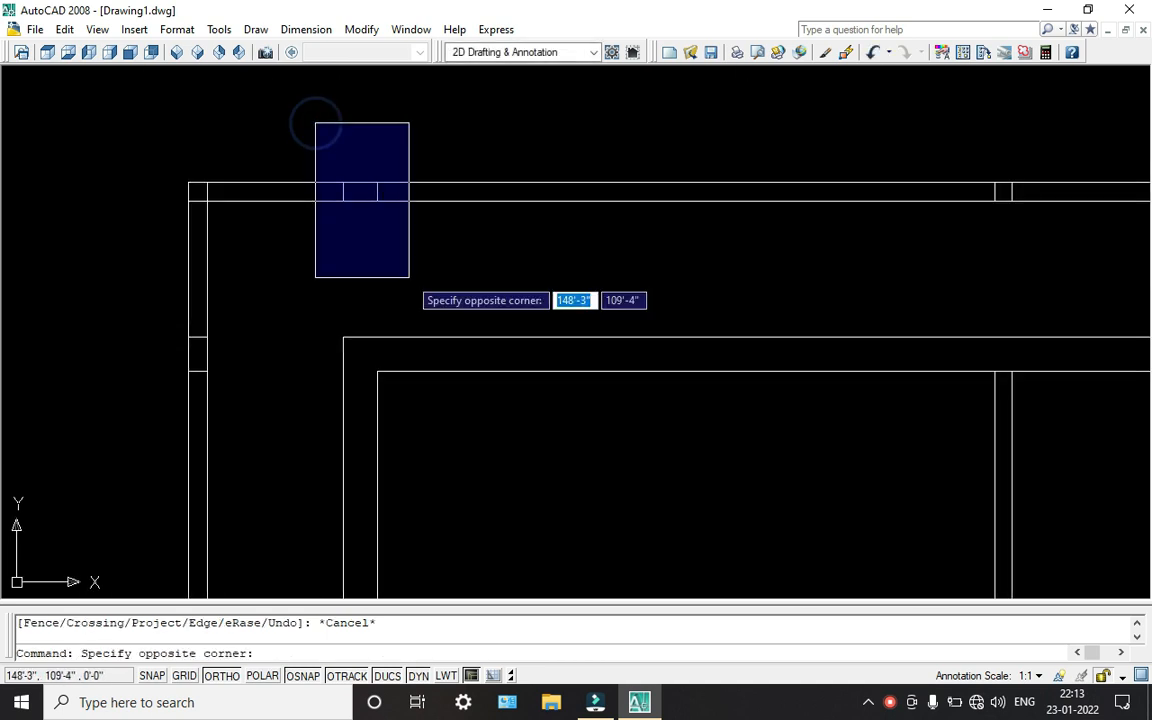
pyautogui.click(410, 277)
pyautogui.moveTo(517, 305); pyautogui.dragTo(272, 330, button='middle')
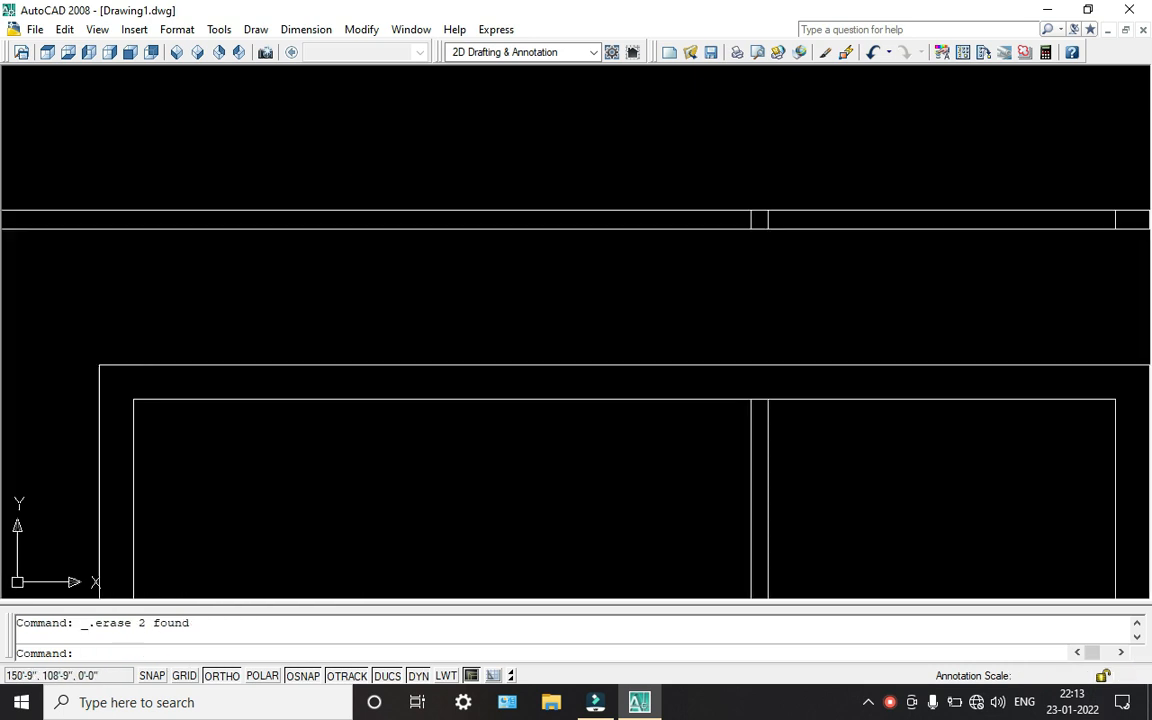
# Step: Erase the leftover stub lines in the upper boundary wall above the partition and the right room wall
pyautogui.scroll(-2, 411, 370)
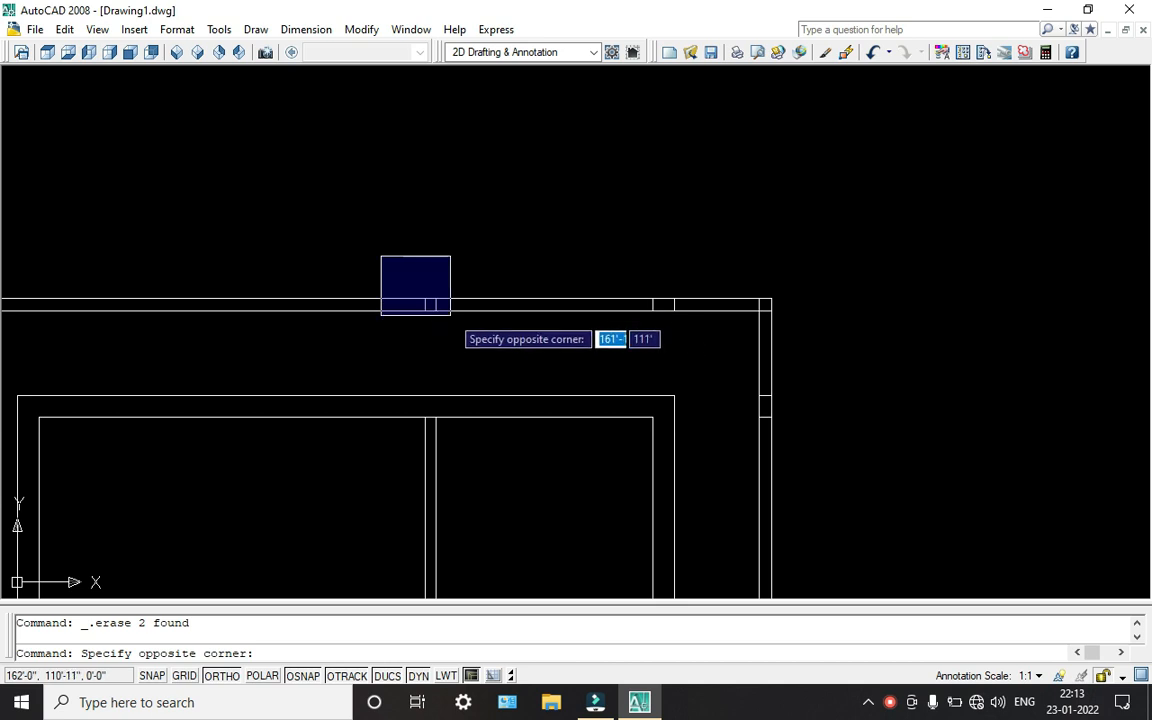
pyautogui.click(472, 332)
pyautogui.click(638, 221)
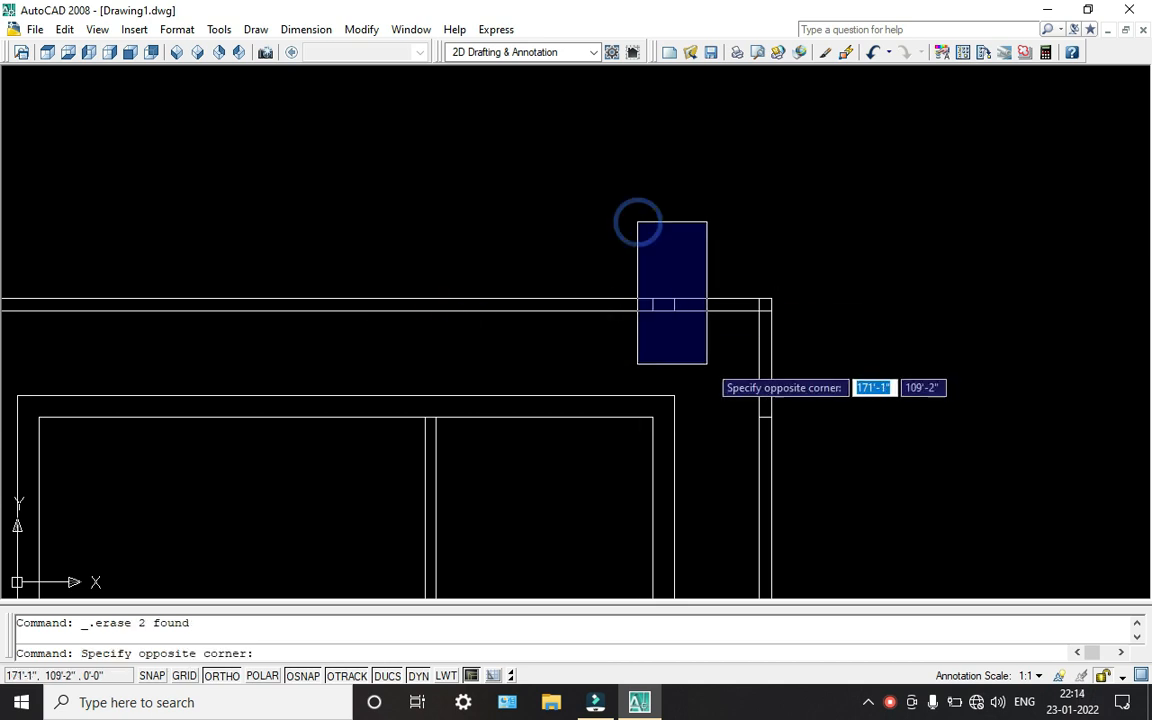
pyautogui.click(714, 366)
pyautogui.click(407, 192)
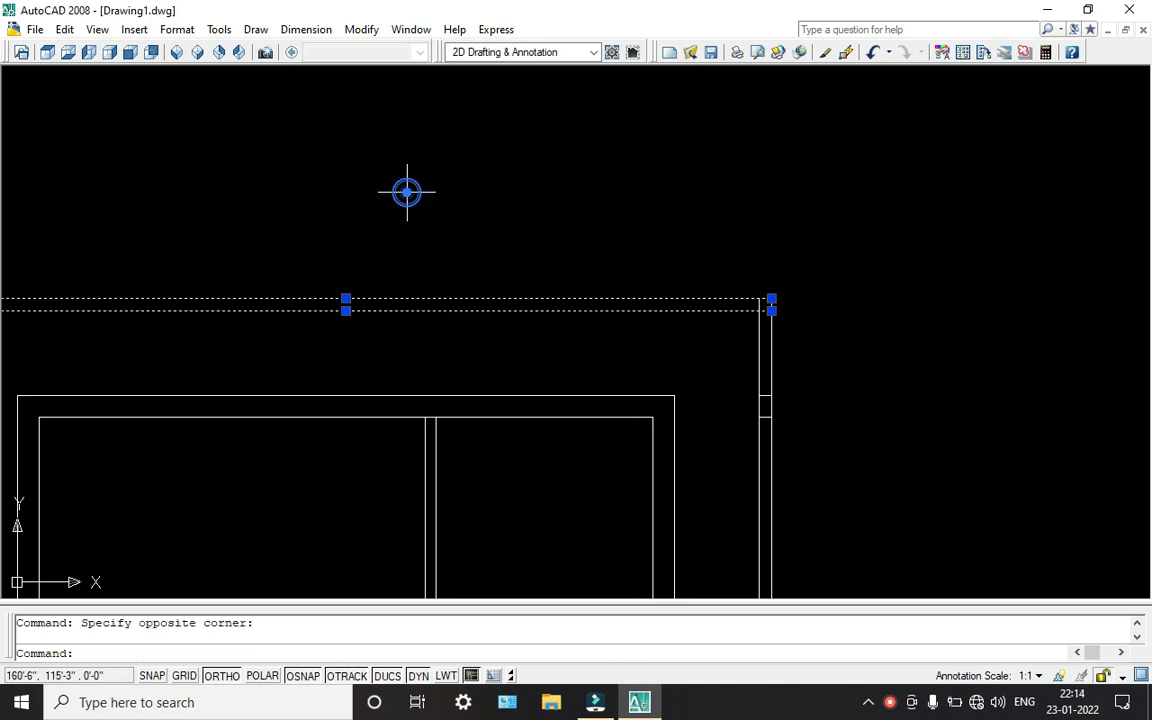
# Step: Erase the leftover stub lines in the right boundary wall level with the upper room wall and the lower cross wall
pyautogui.click(724, 365)
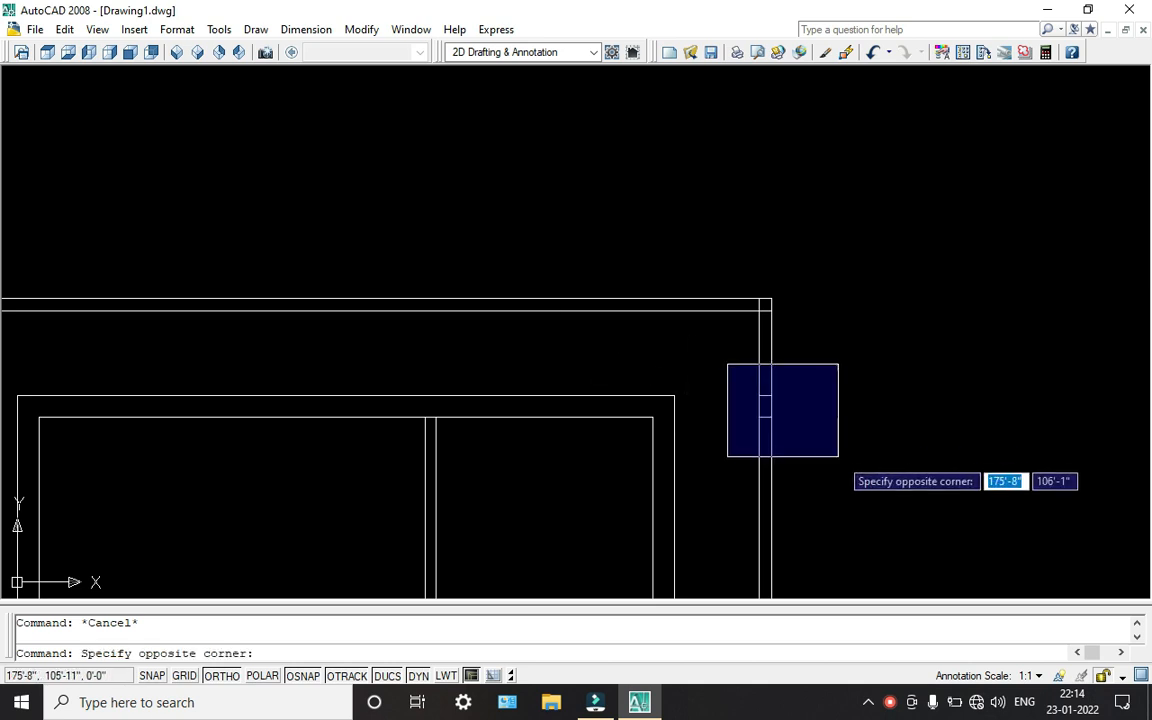
pyautogui.click(840, 457)
pyautogui.scroll(-2, 793, 513)
pyautogui.moveTo(752, 445); pyautogui.dragTo(633, 128, button='middle')
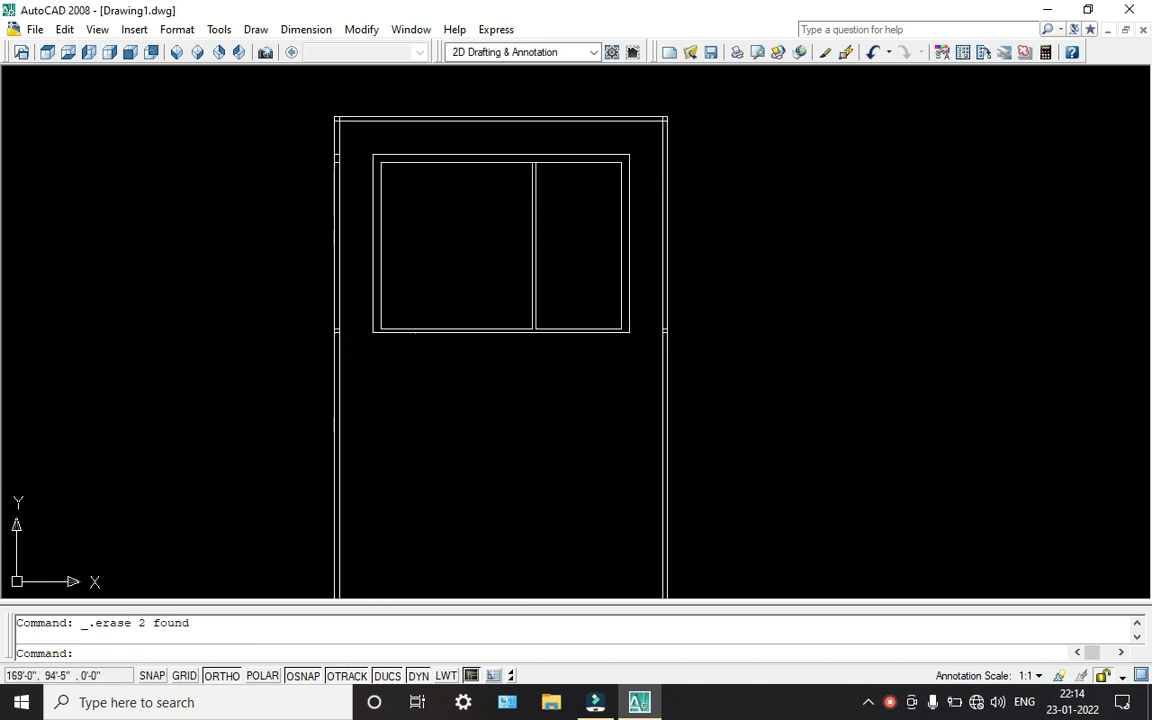
pyautogui.scroll(3, 653, 326)
pyautogui.click(645, 323)
pyautogui.click(733, 365)
pyautogui.scroll(-4, 681, 298)
pyautogui.moveTo(681, 298); pyautogui.dragTo(681, 209, button='middle')
pyautogui.press('Delete')
pyautogui.moveTo(578, 335); pyautogui.dragTo(561, 237, button='middle')
pyautogui.scroll(5, 540, 260)
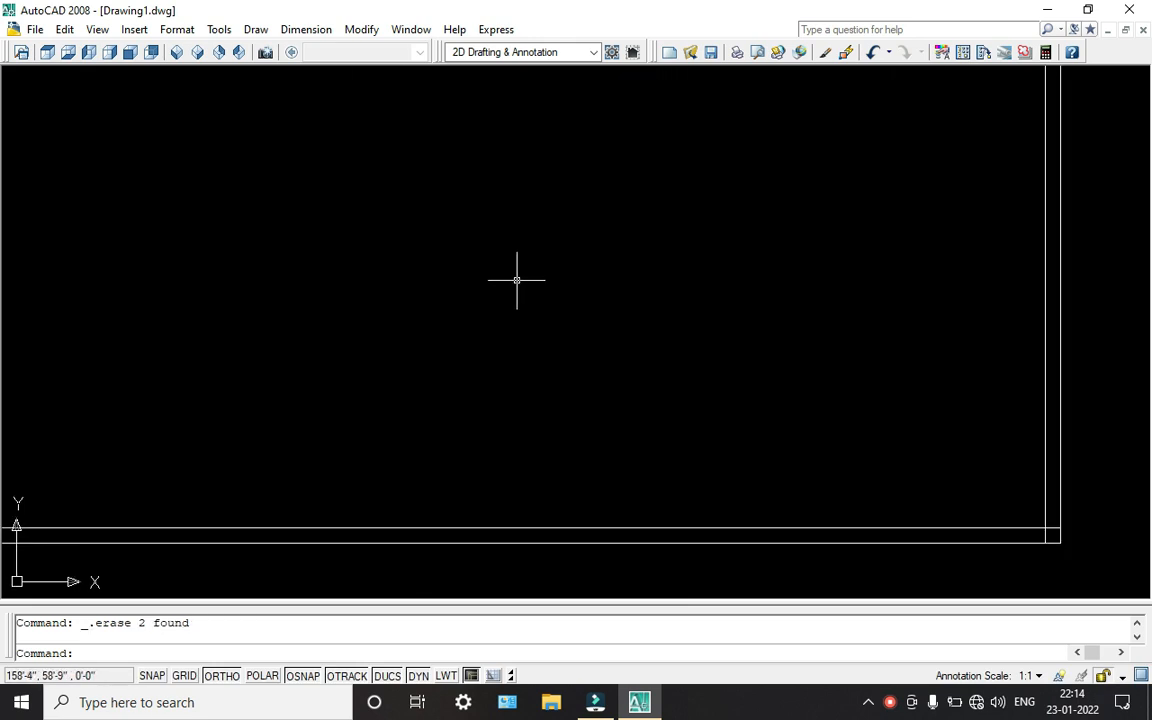
# Step: Erase the leftover stub lines in the left boundary wall level with the upper room wall and the lower cross wall
pyautogui.scroll(-5, 517, 280)
pyautogui.moveTo(517, 280); pyautogui.dragTo(574, 569, button='middle')
pyautogui.moveTo(473, 409); pyautogui.dragTo(473, 558, button='middle')
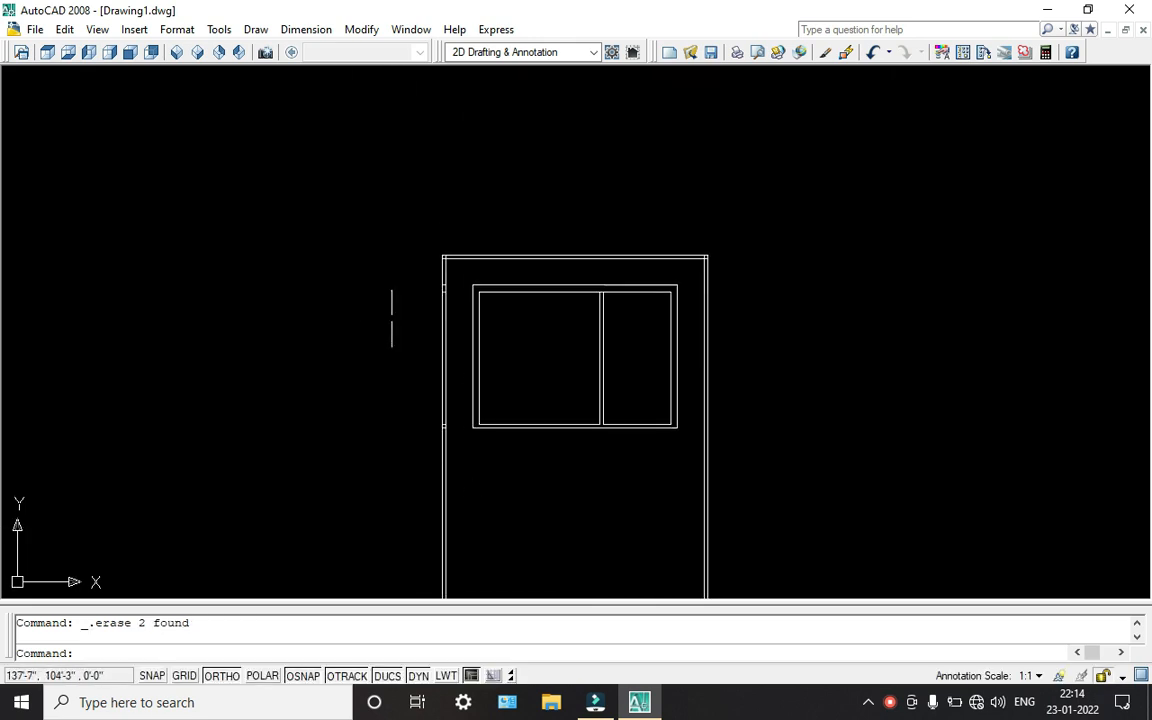
pyautogui.scroll(3, 391, 319)
pyautogui.click(387, 219)
pyautogui.click(512, 311)
pyautogui.click(458, 368)
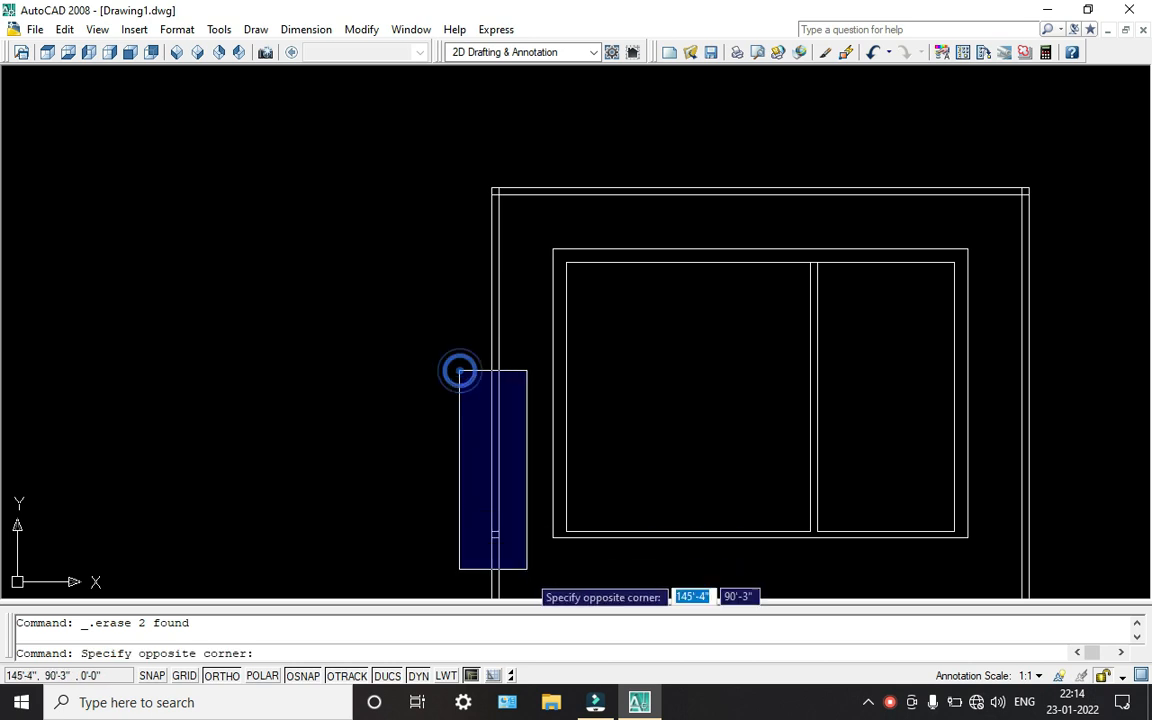
pyautogui.click(530, 578)
pyautogui.press('Delete')
pyautogui.moveTo(512, 424); pyautogui.dragTo(446, 374, button='middle')
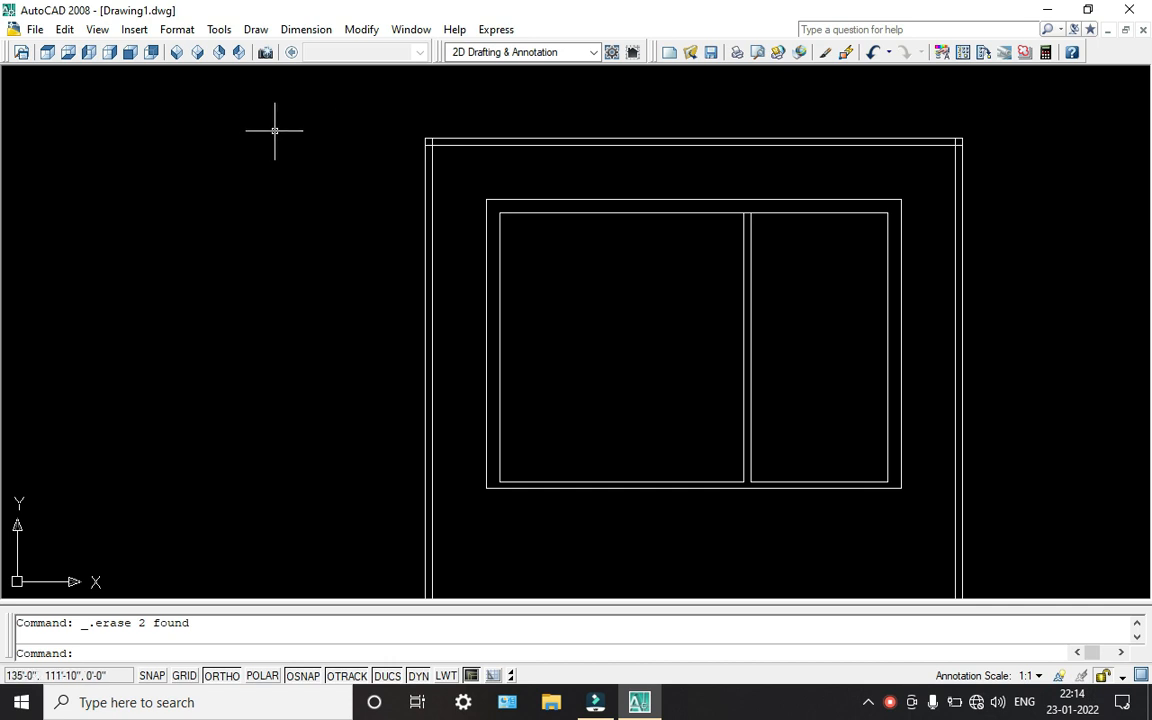
# Step: Draw a rectangle over the upper boundary wall, from its outer left corner to its inner line at the right end
pyautogui.write('re')
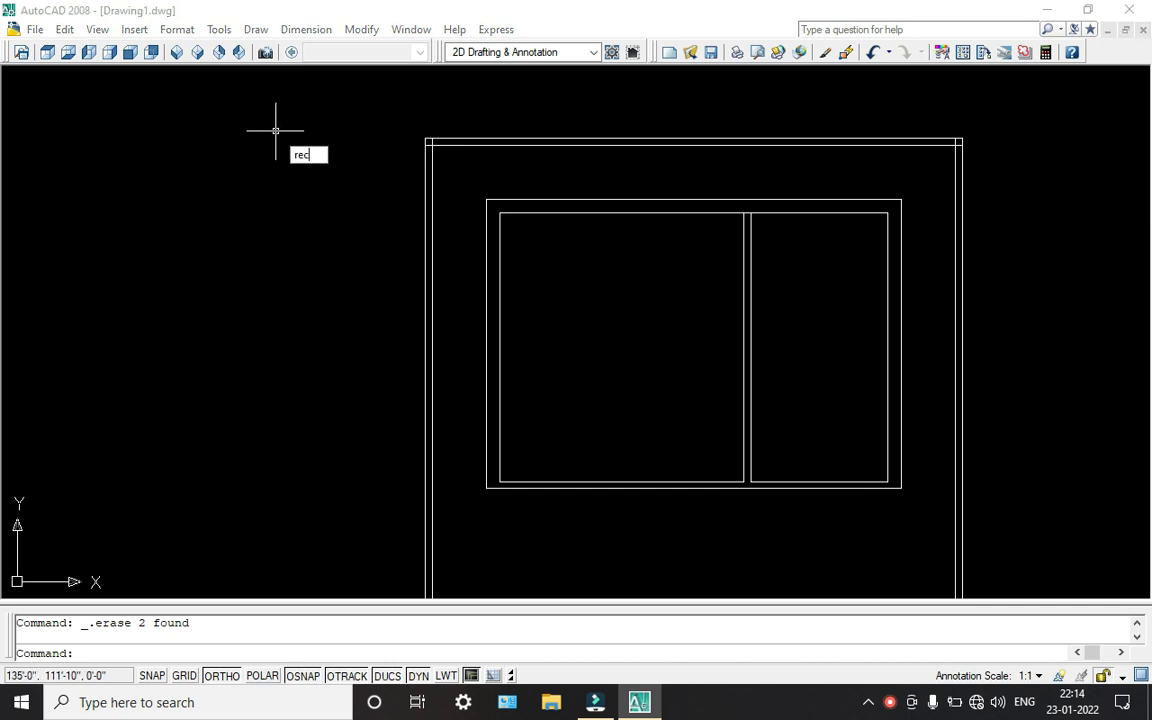
pyautogui.write('c')
pyautogui.press('Return')
pyautogui.scroll(5, 326, 222)
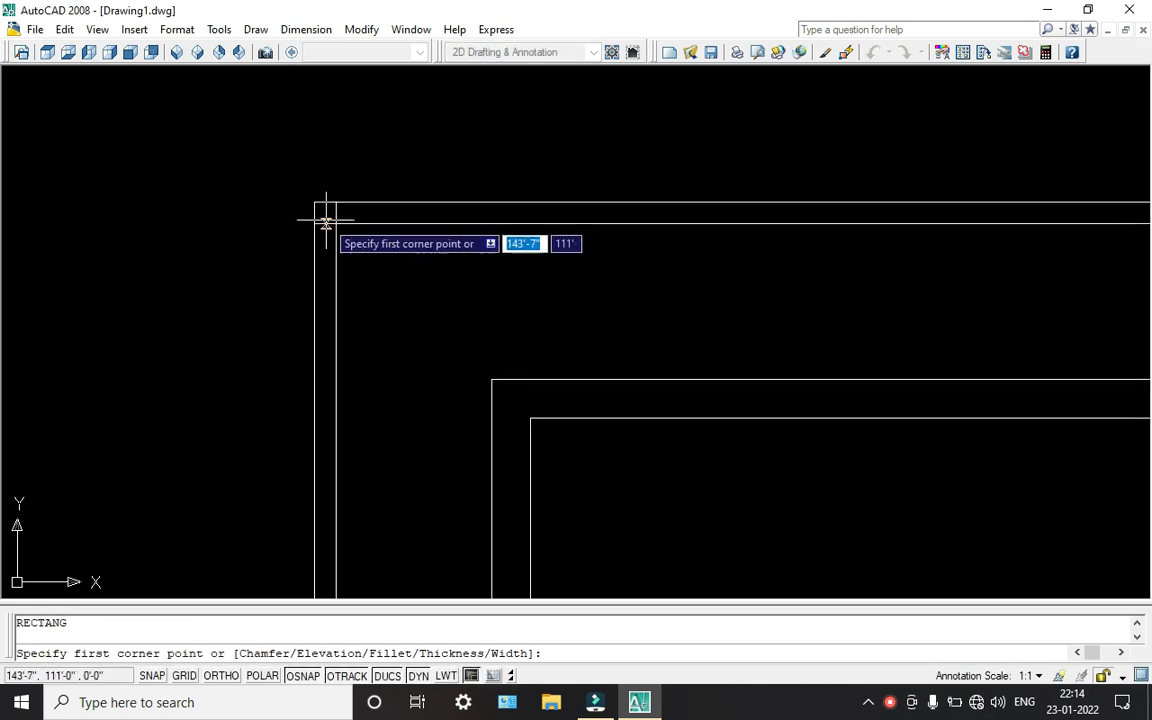
pyautogui.click(316, 203)
pyautogui.scroll(-2, 670, 259)
pyautogui.moveTo(671, 258); pyautogui.dragTo(265, 257, button='middle')
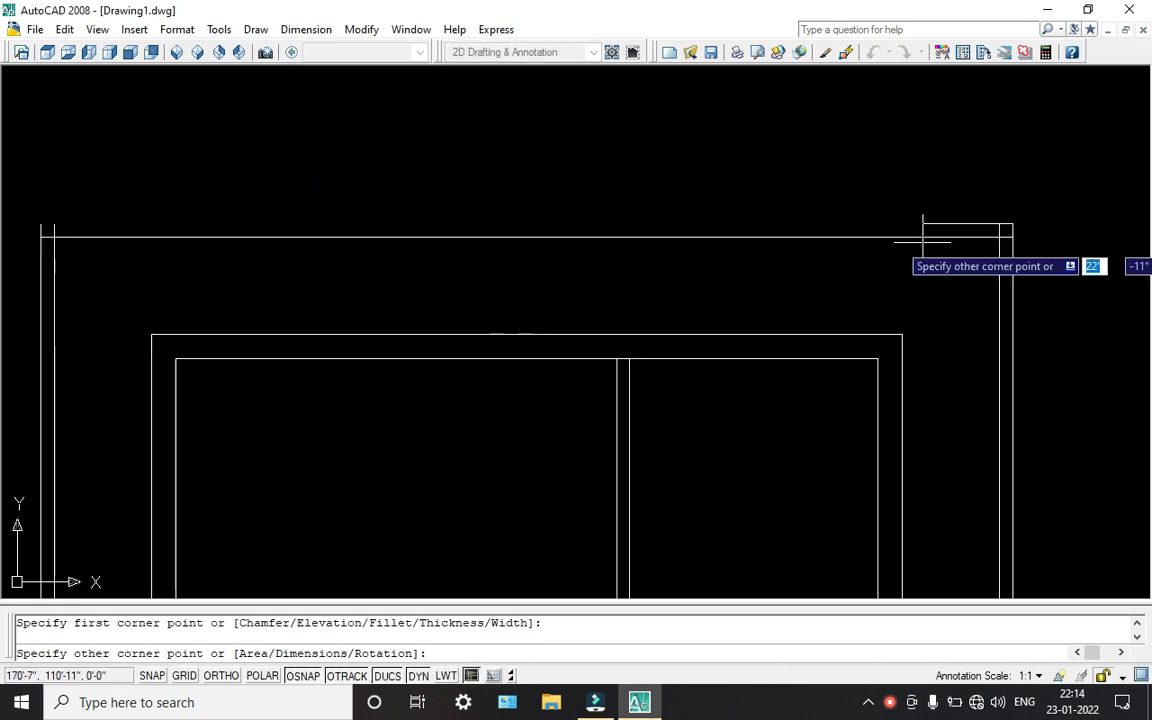
pyautogui.scroll(4, 1003, 232)
pyautogui.click(1008, 253)
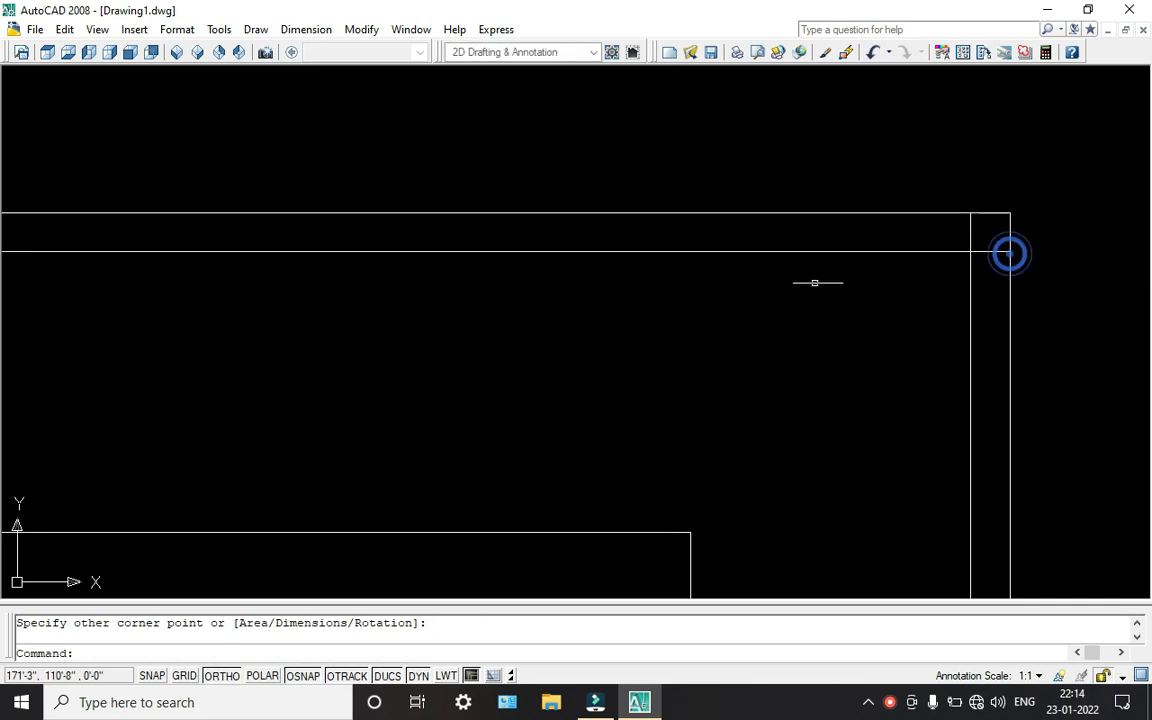
# Step: Draw a rectangle over the left boundary wall, from its outer upper corner to its inner line at the lower end
pyautogui.scroll(-3, 815, 283)
pyautogui.moveTo(355, 237); pyautogui.dragTo(527, 237, button='middle')
pyautogui.scroll(2, 532, 234)
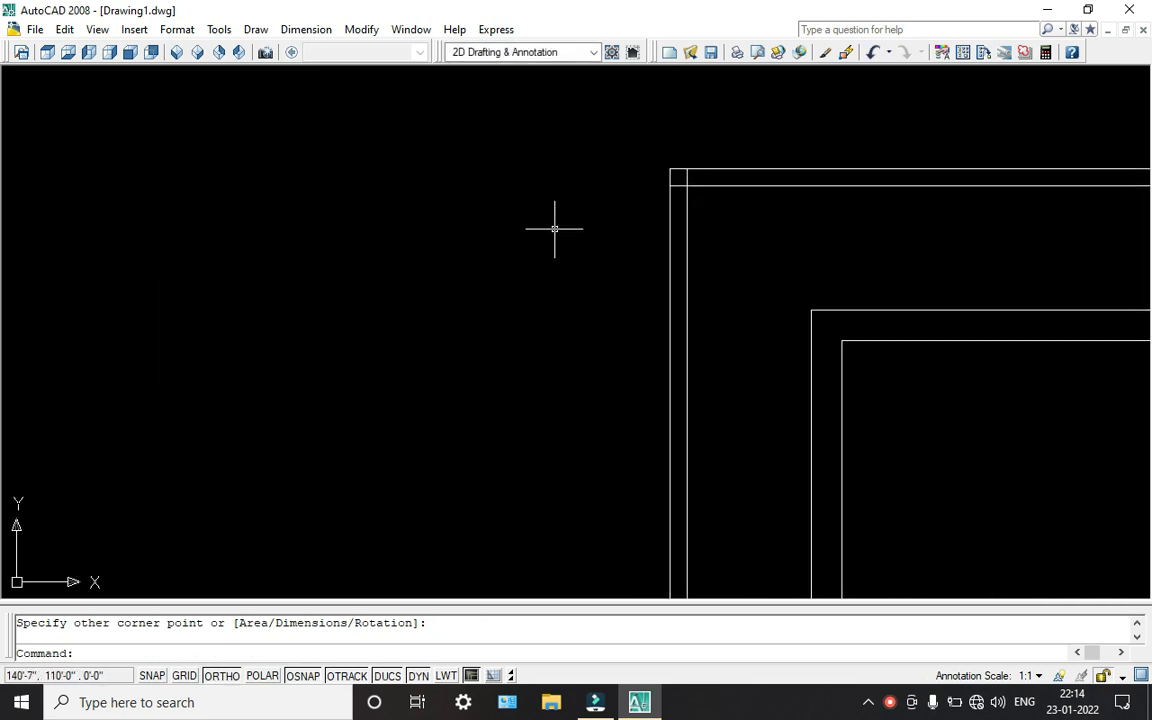
pyautogui.press('Return')
pyautogui.click(672, 171)
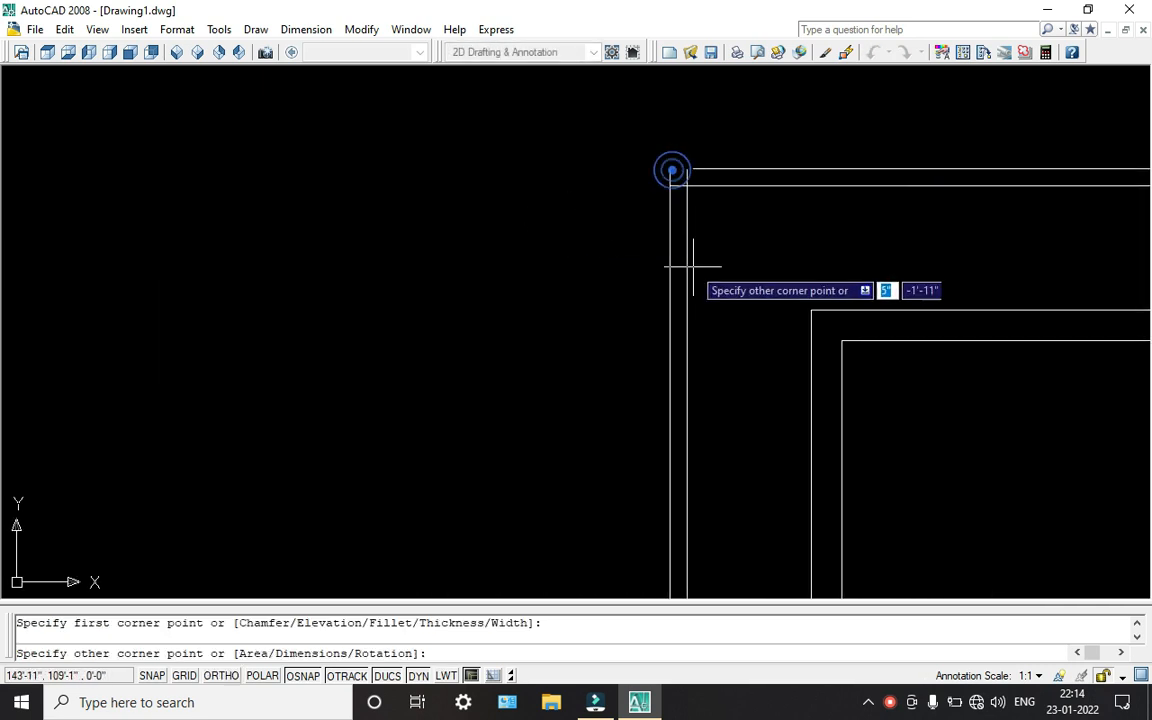
pyautogui.scroll(-3, 683, 317)
pyautogui.moveTo(683, 320); pyautogui.dragTo(578, 10, button='middle')
pyautogui.scroll(3, 576, 544)
pyautogui.moveTo(576, 544); pyautogui.dragTo(554, 387, button='middle')
pyautogui.scroll(6, 635, 419)
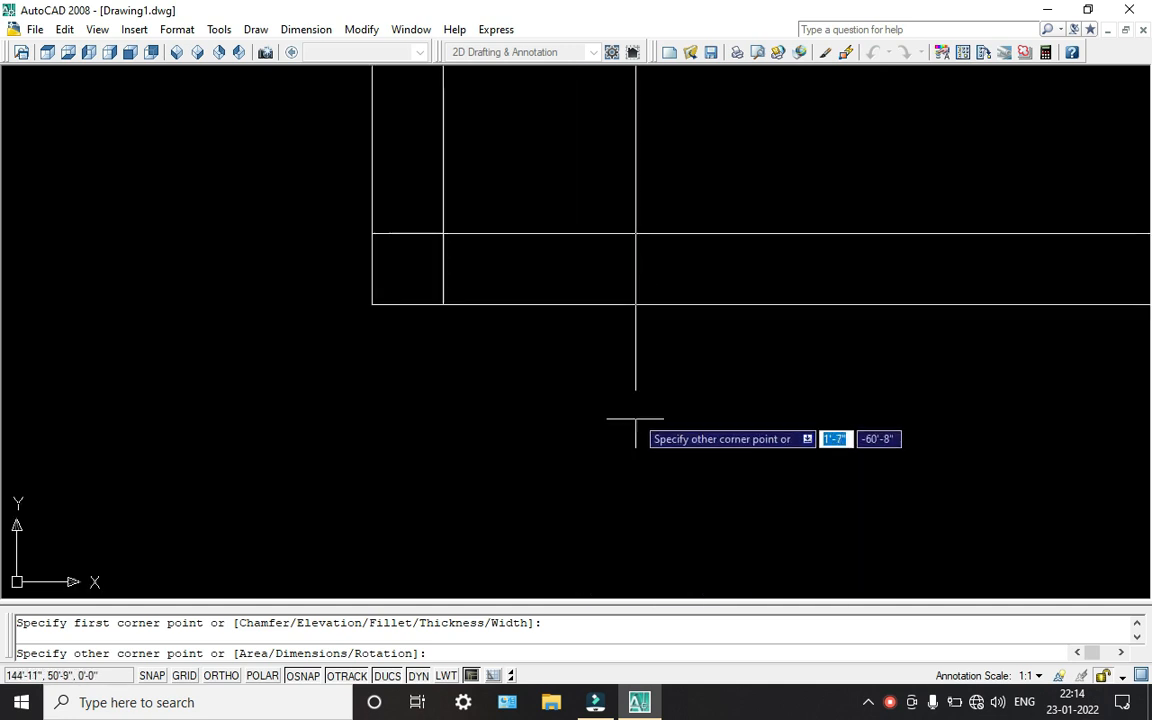
pyautogui.click(443, 304)
# Step: Draw a rectangle over the lower boundary wall, from its inner line at the left end to the outer right corner
pyautogui.press('Return')
pyautogui.click(374, 235)
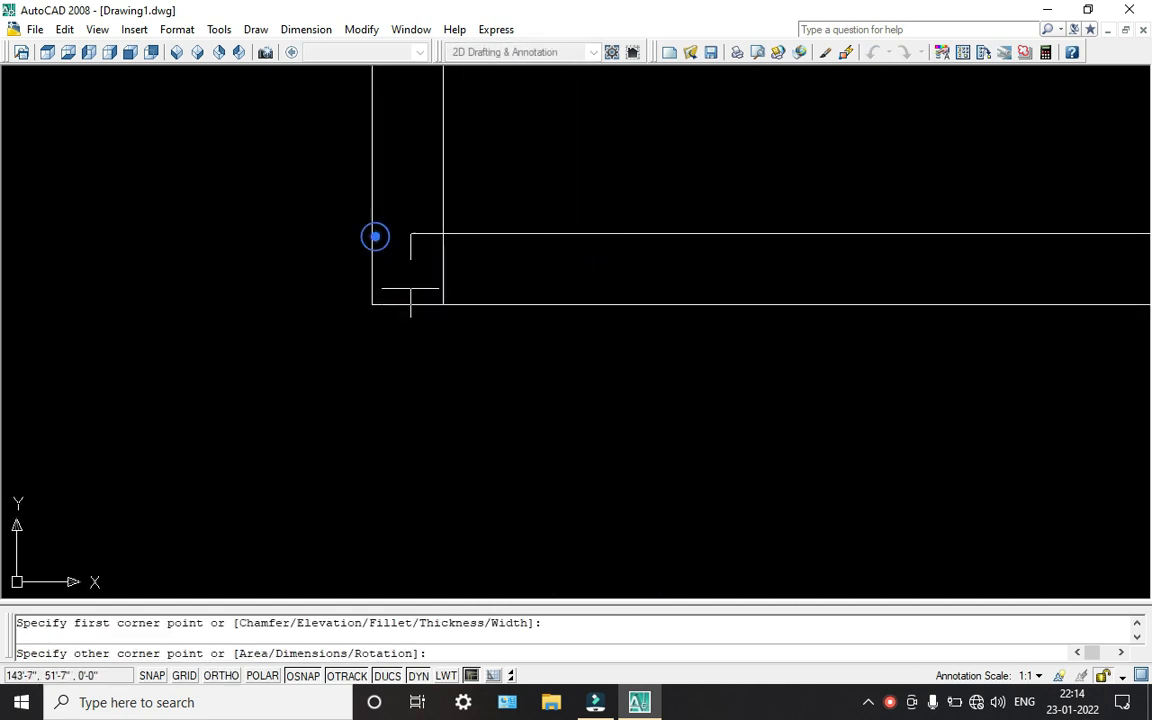
pyautogui.scroll(-5, 779, 373)
pyautogui.moveTo(805, 491); pyautogui.dragTo(651, 453, button='middle')
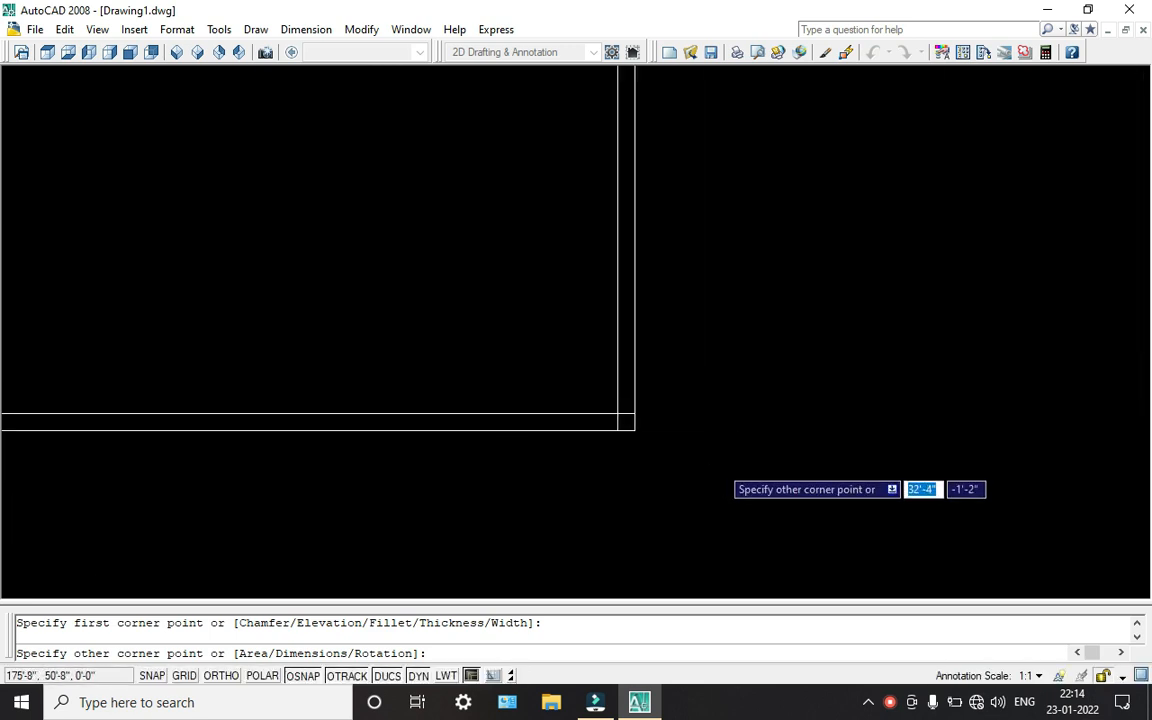
pyautogui.scroll(3, 707, 464)
pyautogui.click(562, 396)
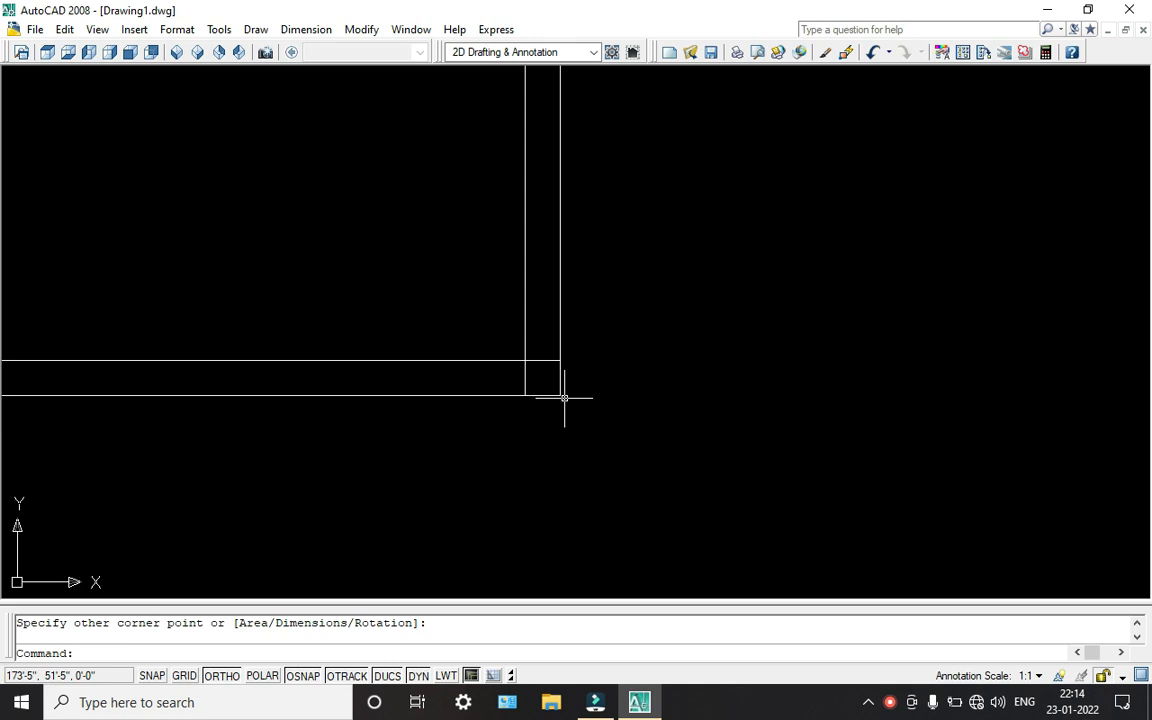
# Step: Draw a rectangle over the right boundary wall, from its outer lower corner to its inner line at the upper end
pyautogui.scroll(-2, 553, 434)
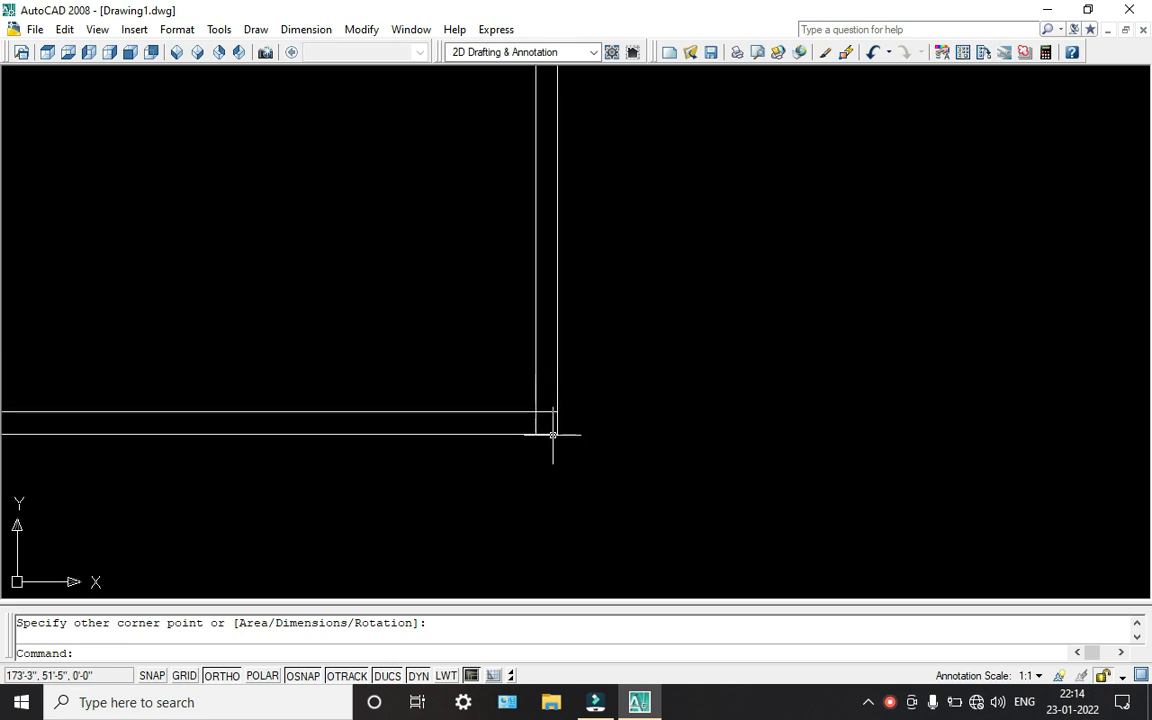
pyautogui.press('Return')
pyautogui.click(552, 434)
pyautogui.scroll(-2, 532, 262)
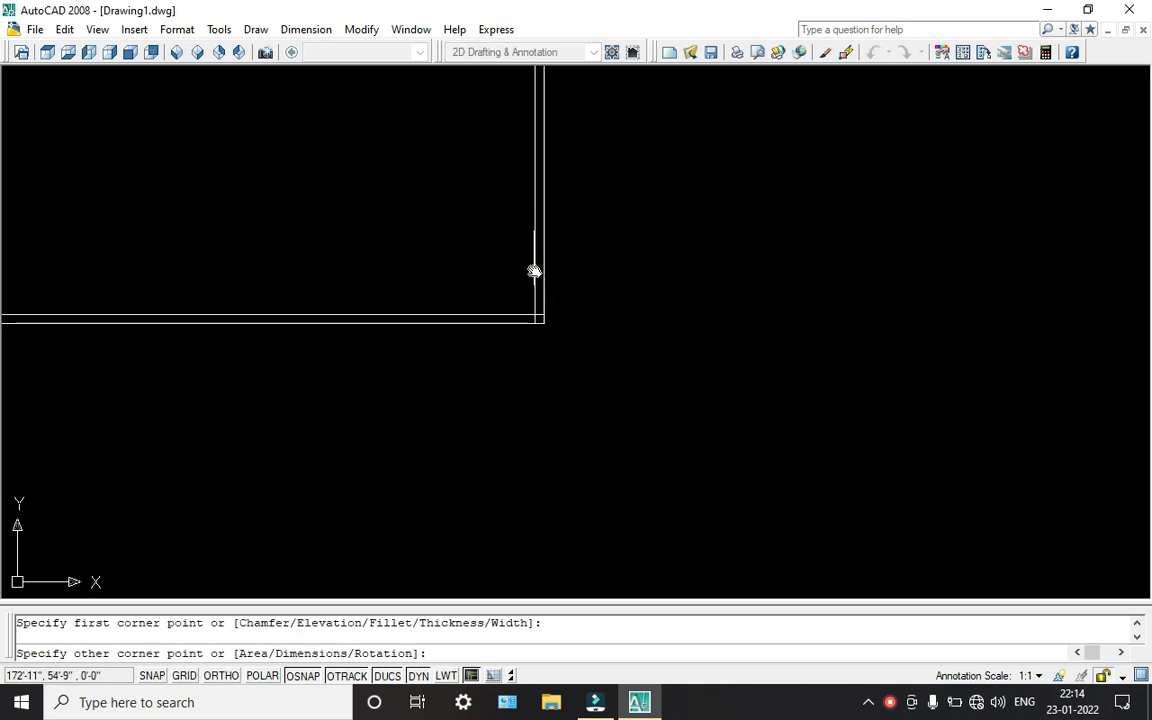
pyautogui.scroll(3, 487, 324)
pyautogui.scroll(-3, 487, 324)
pyautogui.scroll(6, 495, 195)
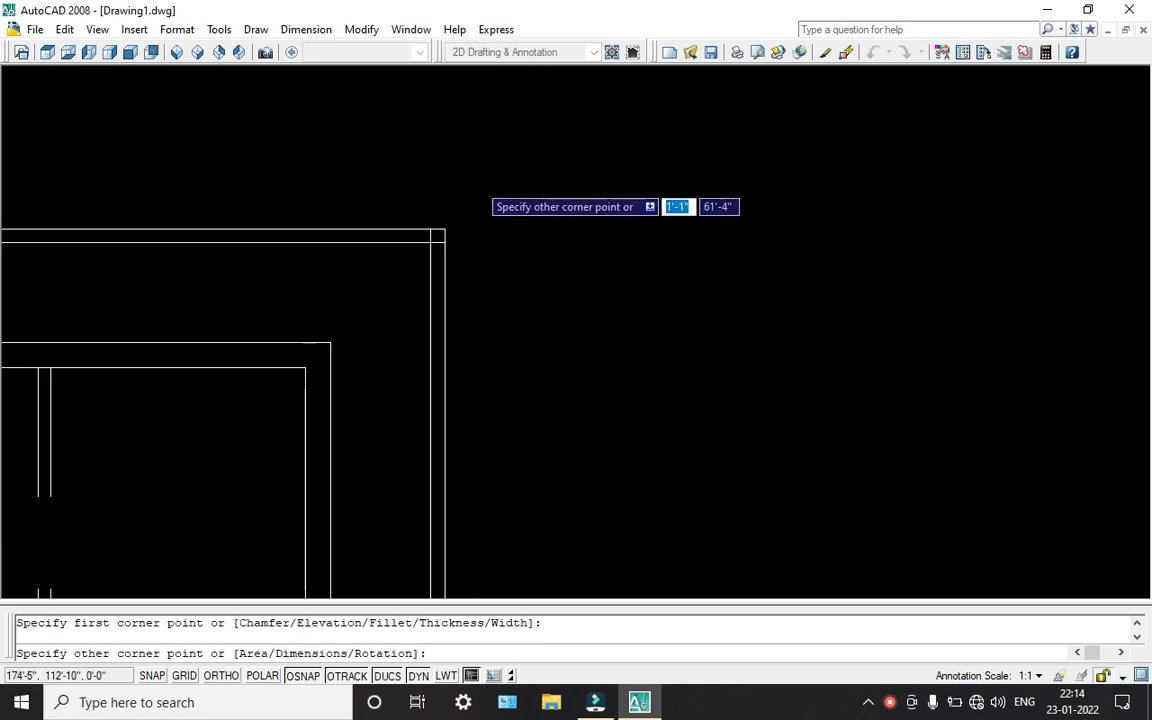
pyautogui.click(330, 314)
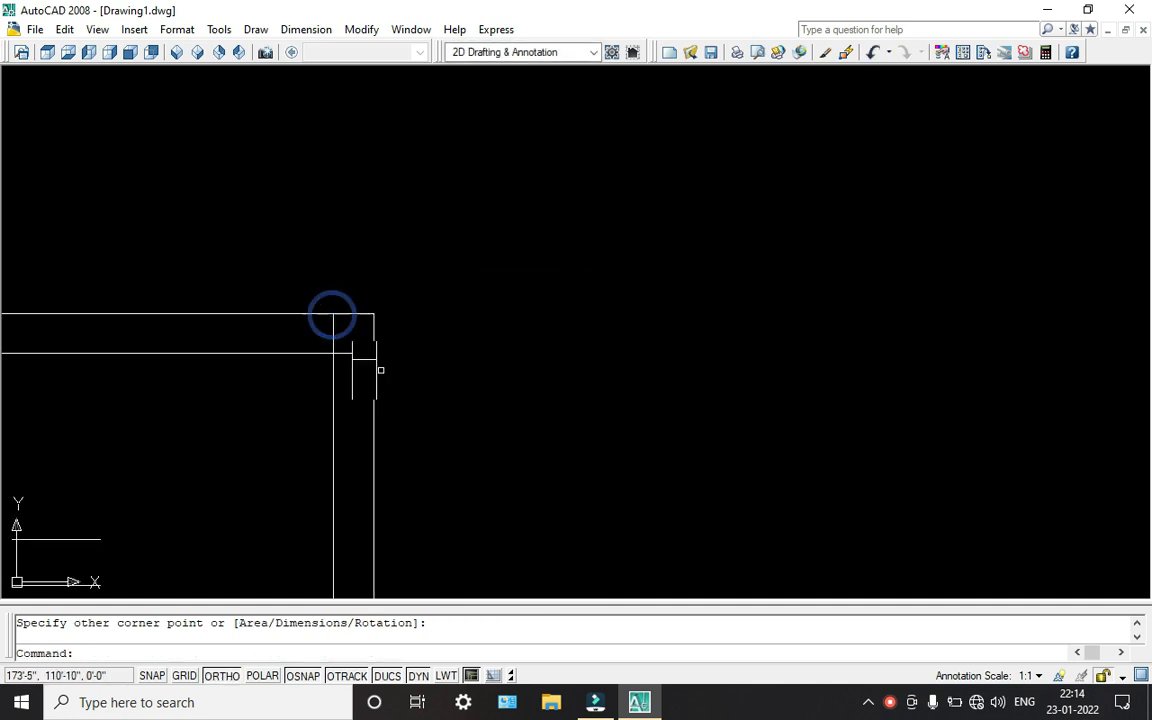
# Step: Draw a rectangle over the upper room wall, from its outer left corner to its inner line at the right end
pyautogui.scroll(-3, 330, 314)
pyautogui.moveTo(427, 244); pyautogui.dragTo(569, 236, button='middle')
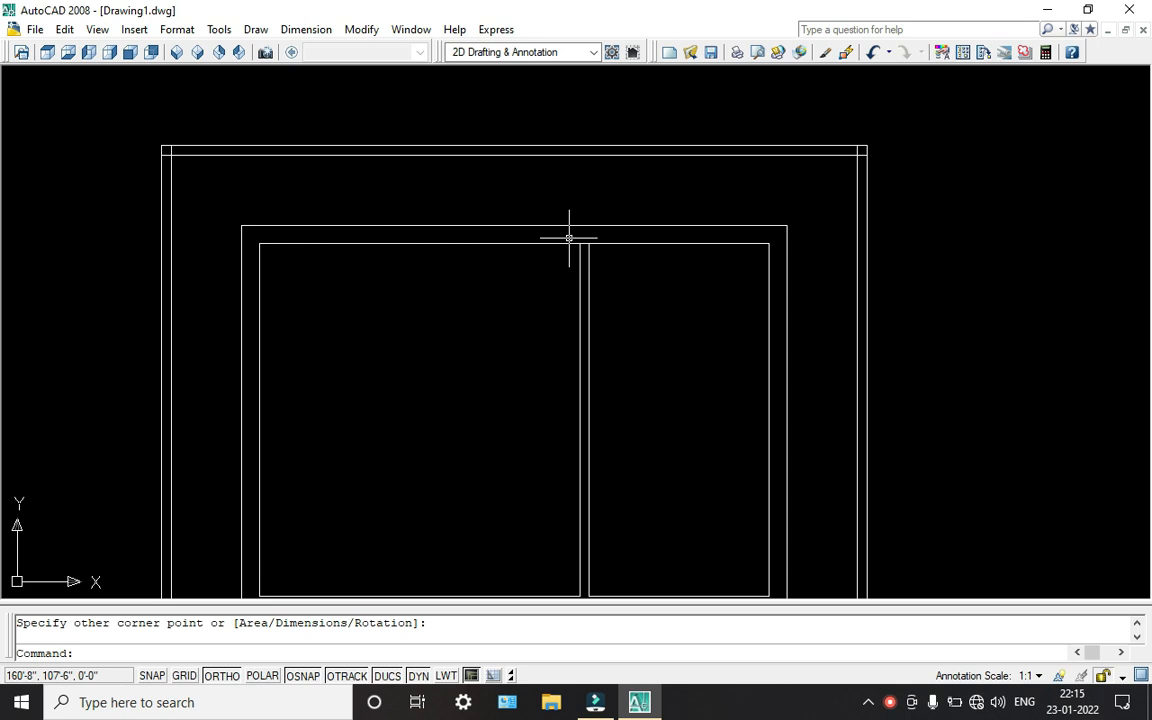
pyautogui.press('Return')
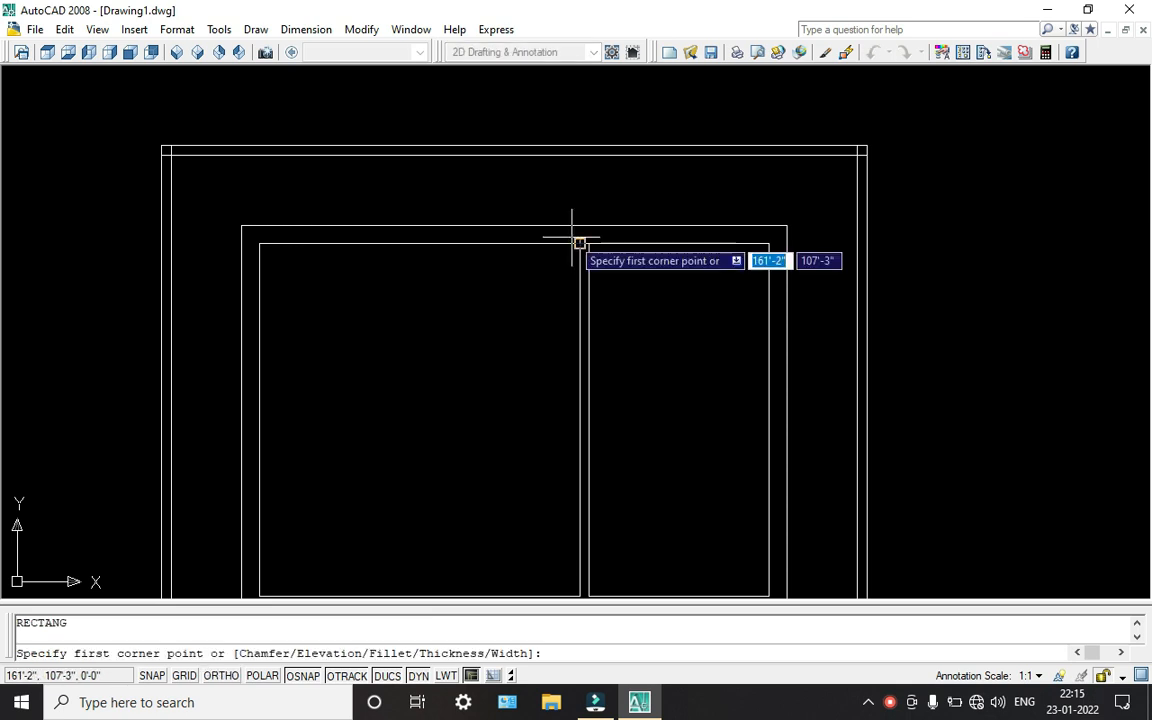
pyautogui.scroll(1, 215, 245)
pyautogui.click(249, 218)
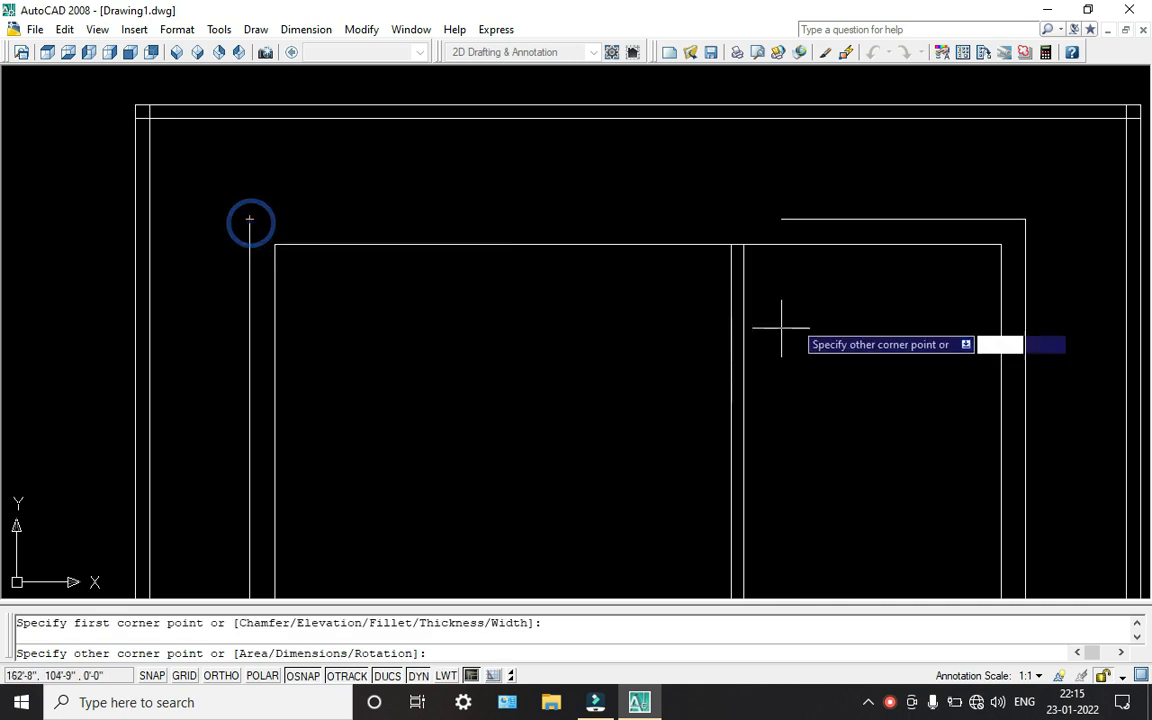
pyautogui.click(1026, 245)
# Step: Draw a rectangle over the left room wall, from its outer line level with the upper wall's inner line to the inner lower corner
pyautogui.scroll(-2, 650, 270)
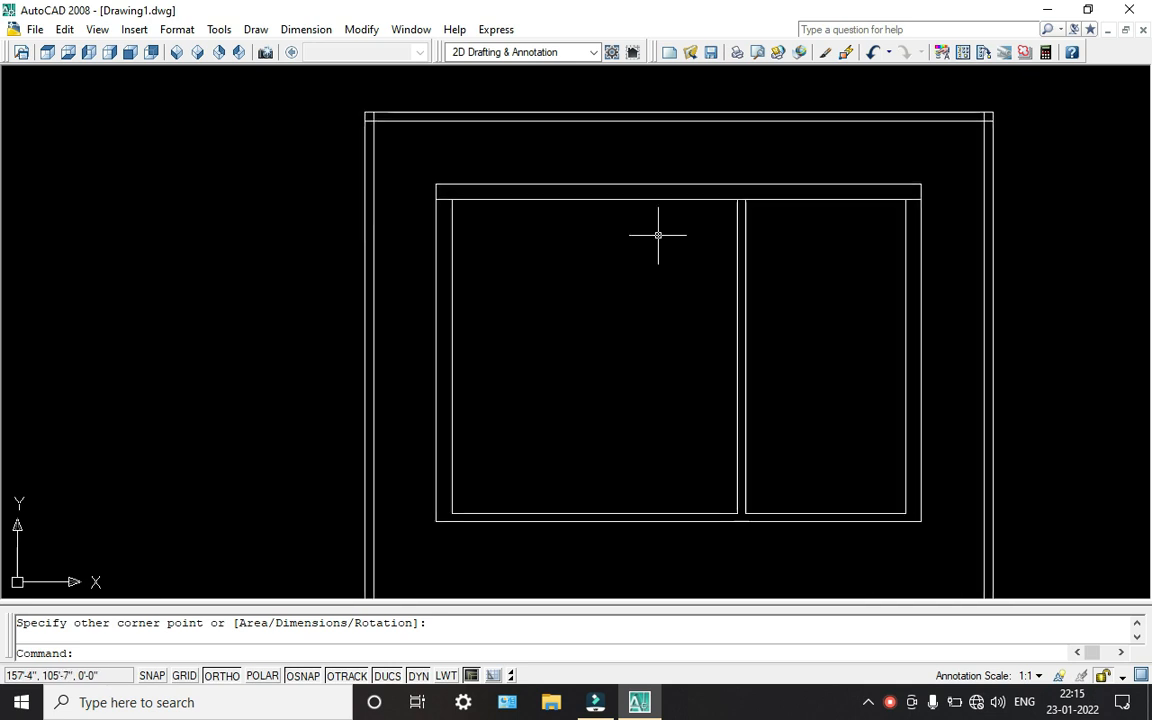
pyautogui.press('Return')
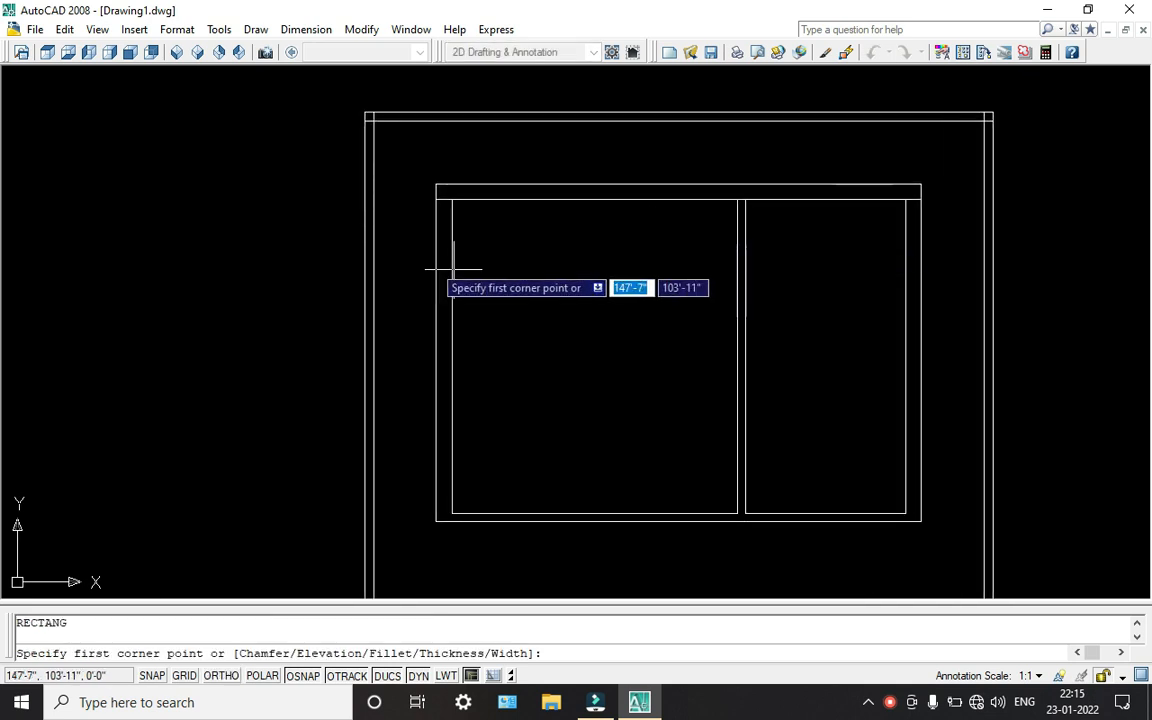
pyautogui.scroll(5, 440, 230)
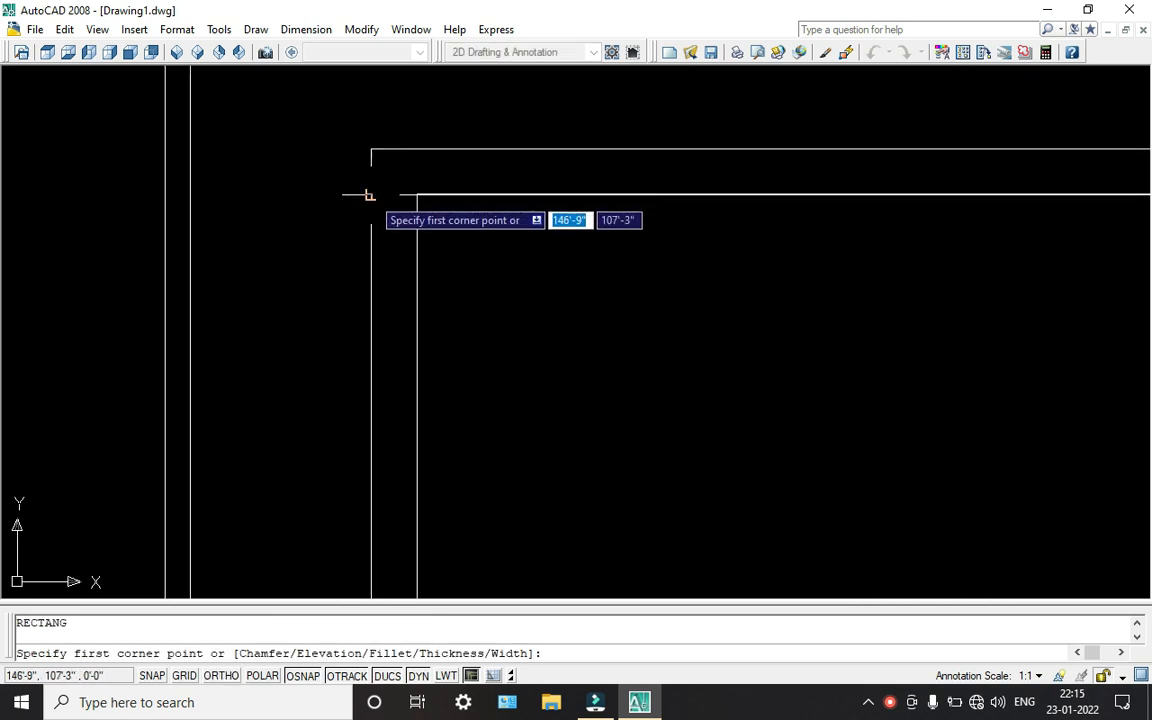
pyautogui.click(372, 193)
pyautogui.scroll(-2, 417, 326)
pyautogui.scroll(5, 416, 326)
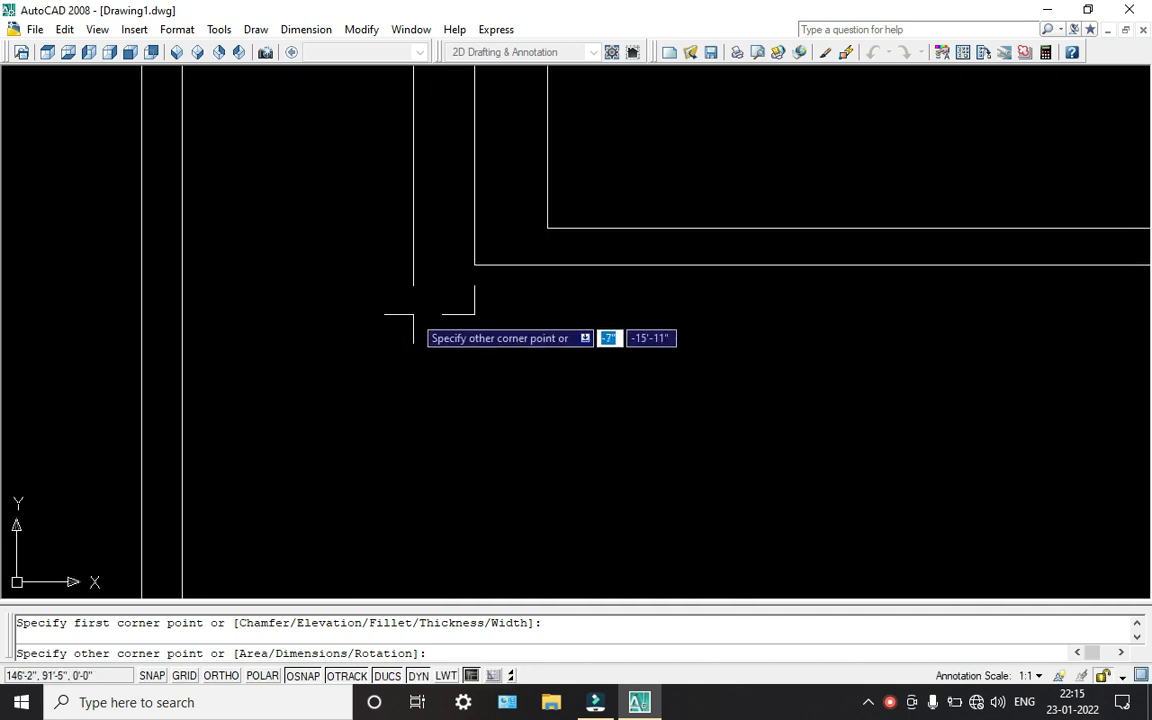
pyautogui.click(547, 228)
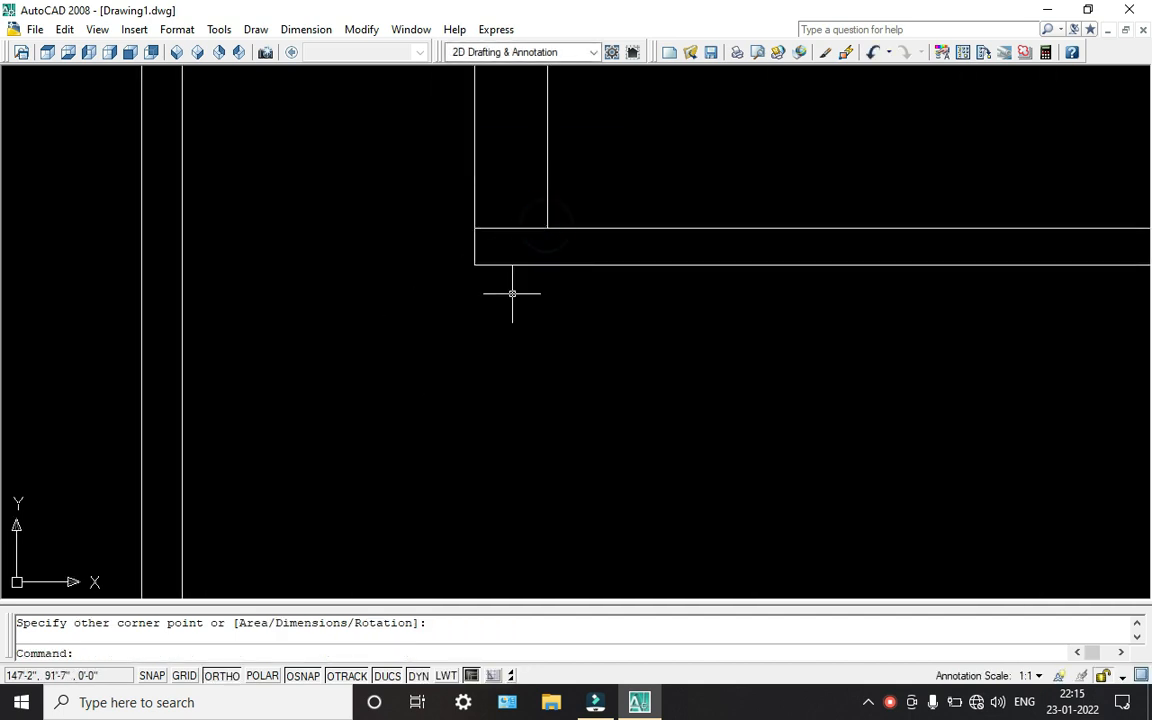
# Step: Draw a rectangle over the lower room wall, from its inner line at the left end to the outer right corner
pyautogui.press('Return')
pyautogui.click(473, 228)
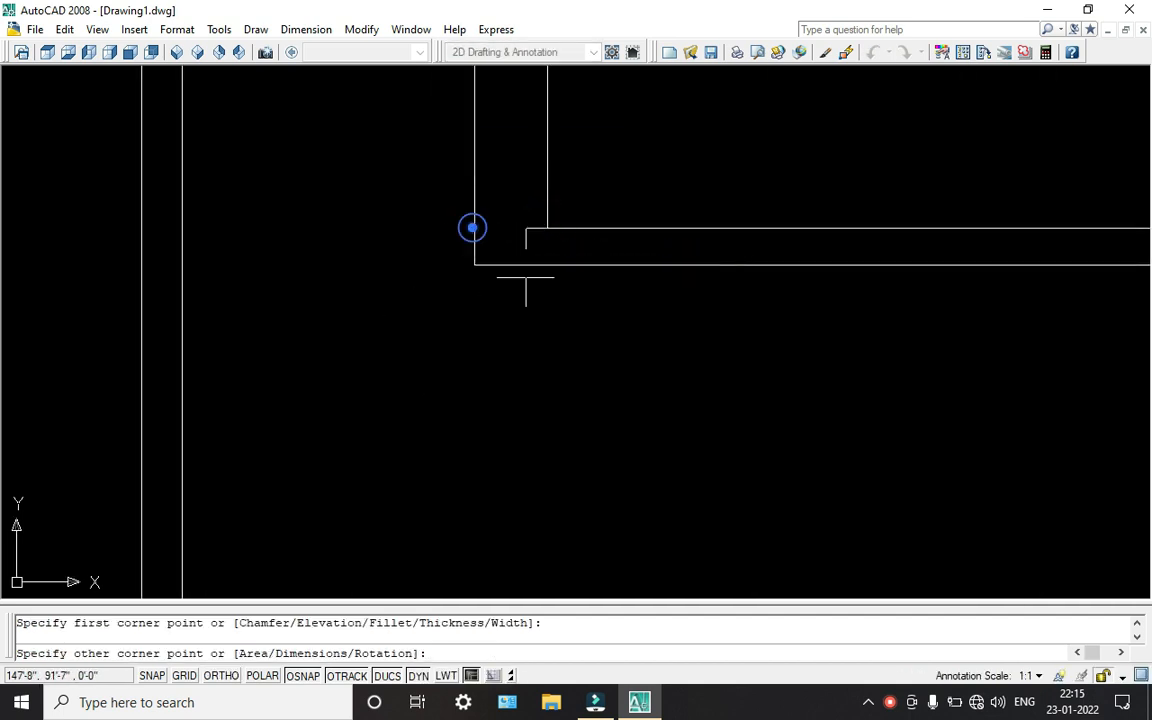
pyautogui.scroll(-4, 826, 348)
pyautogui.moveTo(826, 348)
pyautogui.mouseDown(button='middle')
pyautogui.moveTo(587, 356)
pyautogui.moveTo(158, 400)
pyautogui.mouseUp(button='middle')
pyautogui.scroll(3, 1084, 352)
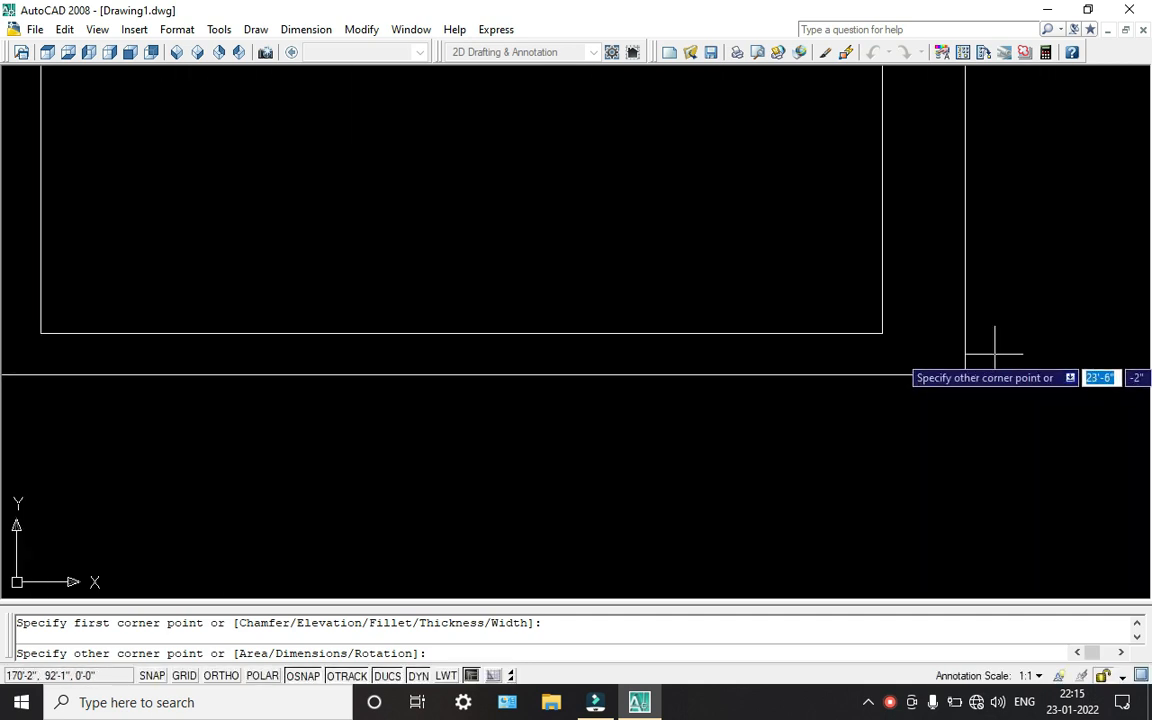
pyautogui.click(965, 374)
# Step: Draw a rectangle over the right room wall, from its outer line level with the lower wall's inner line to the inner upper corner
pyautogui.scroll(-3, 920, 345)
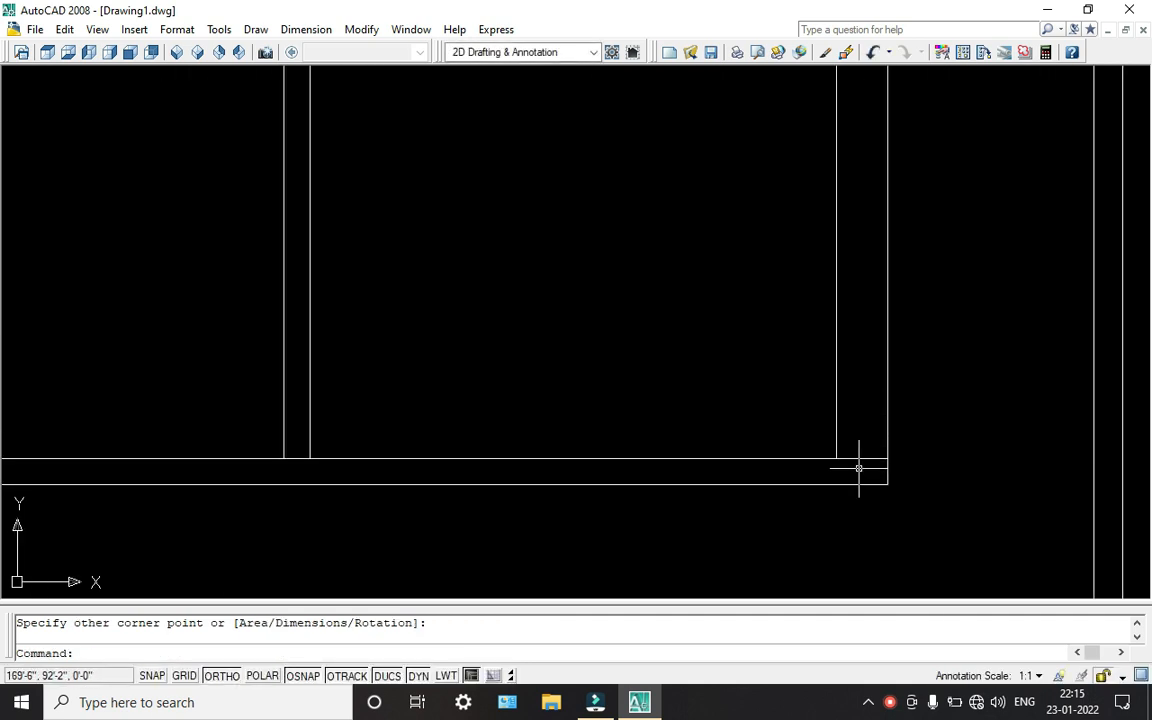
pyautogui.press('Return')
pyautogui.click(887, 459)
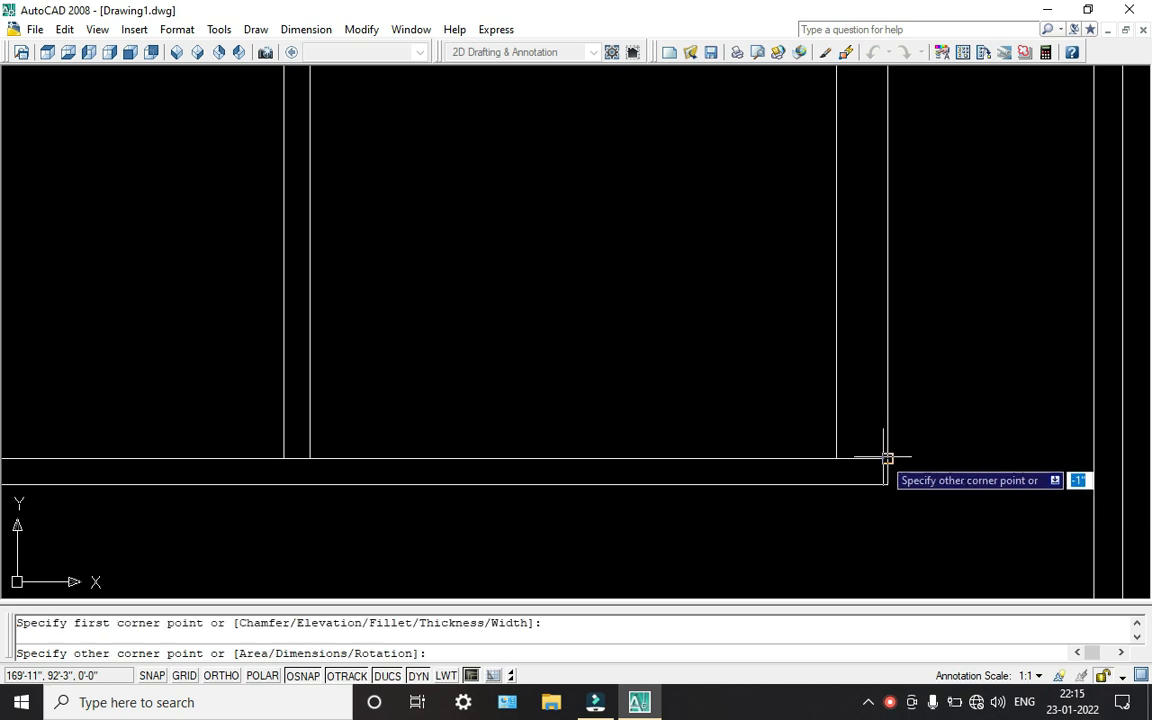
pyautogui.scroll(-3, 822, 150)
pyautogui.scroll(3, 800, 240)
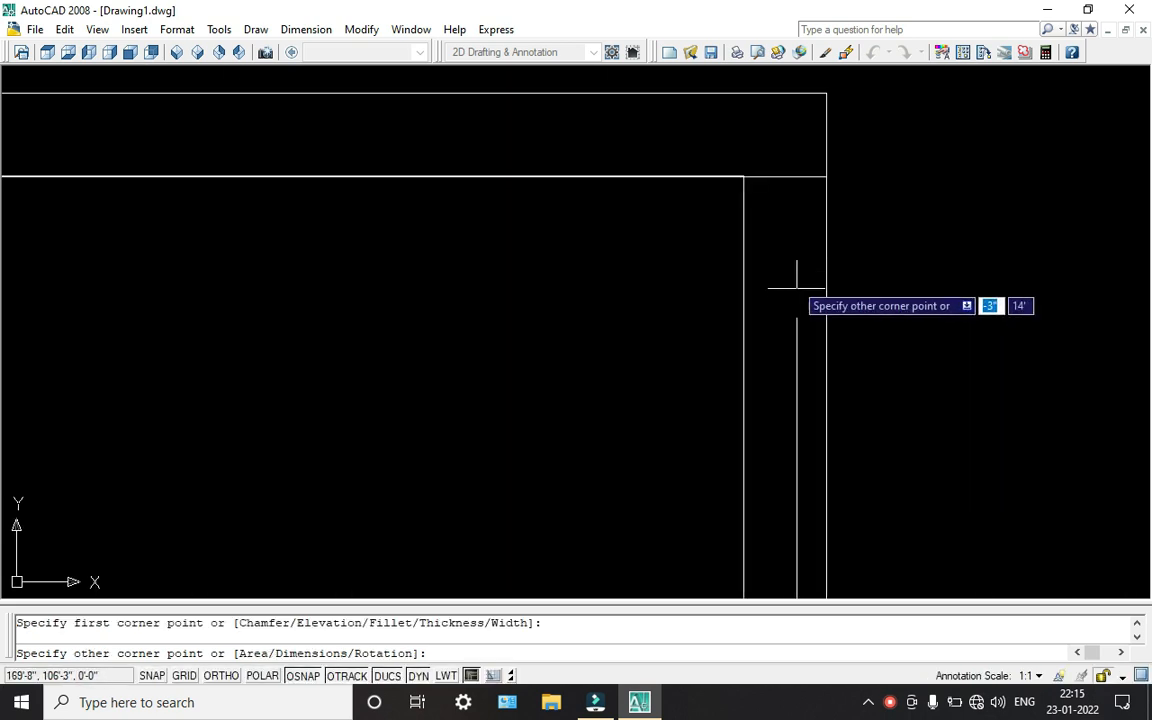
pyautogui.click(743, 176)
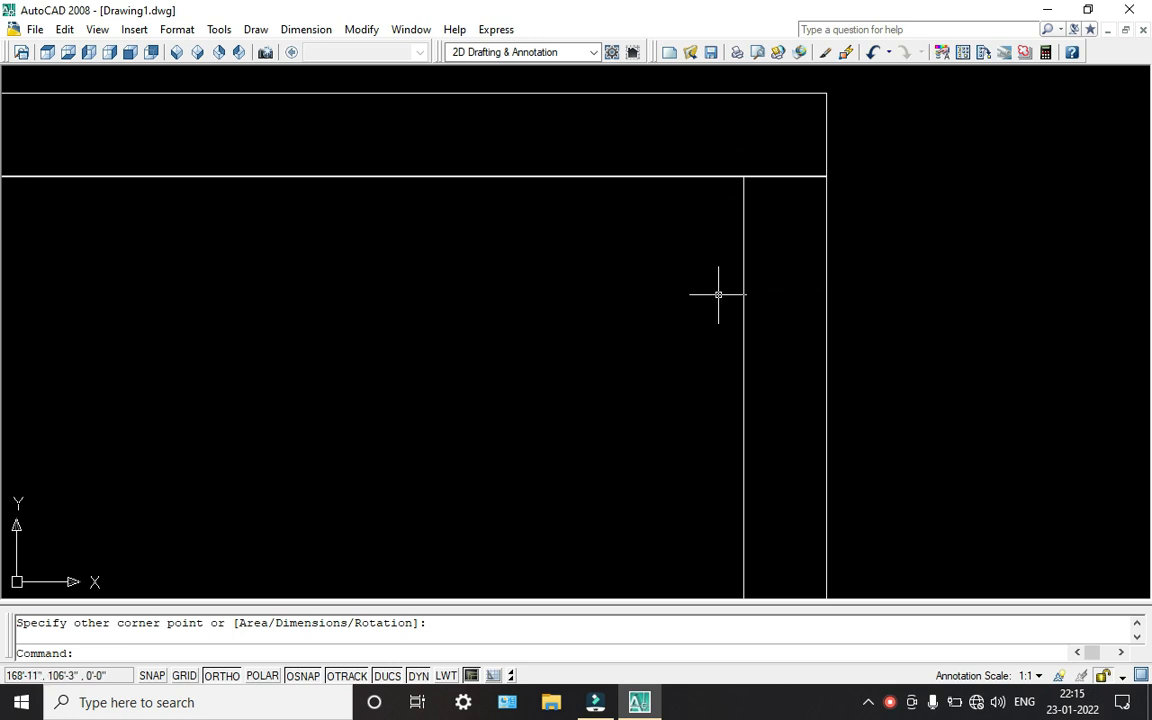
# Step: Draw a rectangle over the partition wall, from its left line at the upper room wall to its right line at the lower room wall
pyautogui.scroll(-2, 625, 290)
pyautogui.moveTo(625, 290); pyautogui.dragTo(802, 293, button='middle')
pyautogui.scroll(-2, 795, 280)
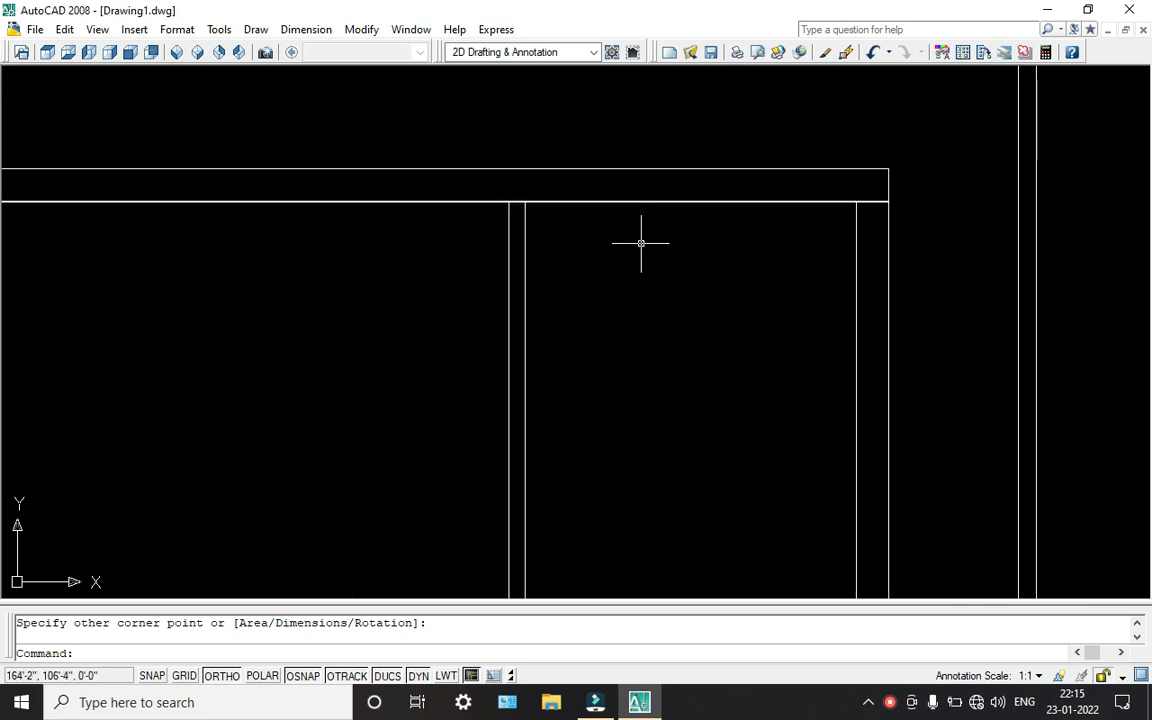
pyautogui.press('Return')
pyautogui.click(509, 202)
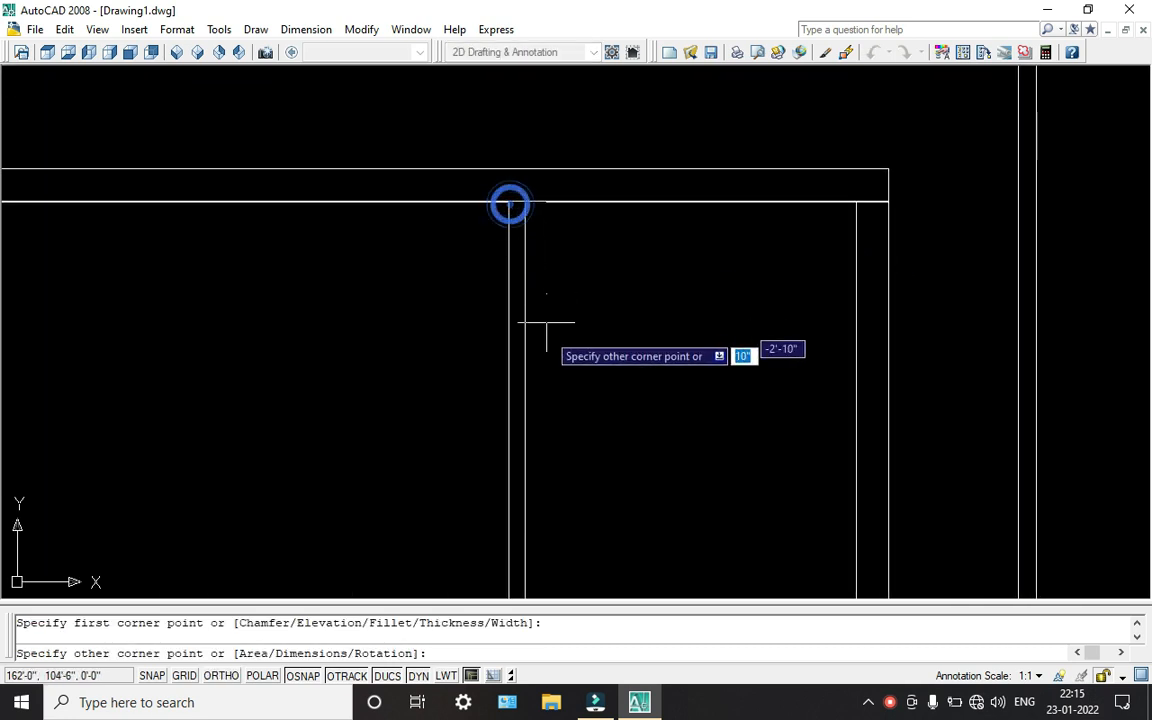
pyautogui.scroll(-2, 560, 395)
pyautogui.moveTo(567, 418); pyautogui.dragTo(545, 105, button='middle')
pyautogui.moveTo(473, 338); pyautogui.dragTo(467, 328, button='middle')
pyautogui.scroll(8, 482, 334)
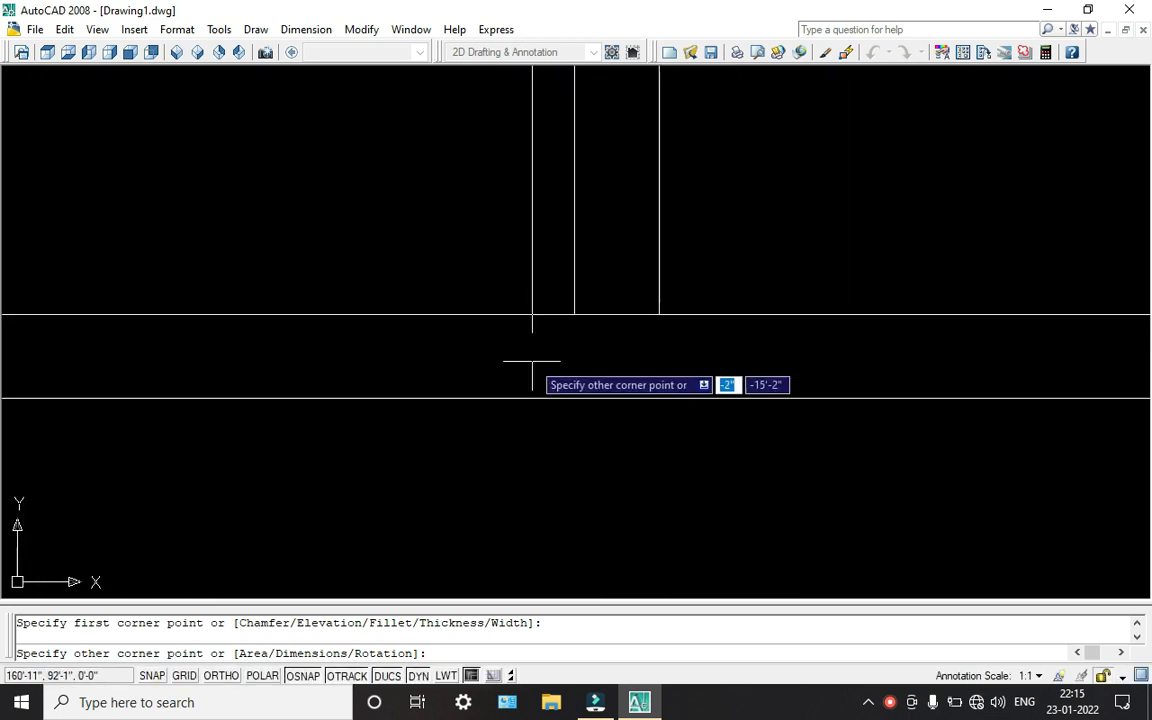
pyautogui.scroll(2, 532, 361)
pyautogui.click(707, 296)
# Step: Switch the workspace from 2D Drafting & Annotation to 3D Modeling
pyautogui.scroll(-3, 604, 282)
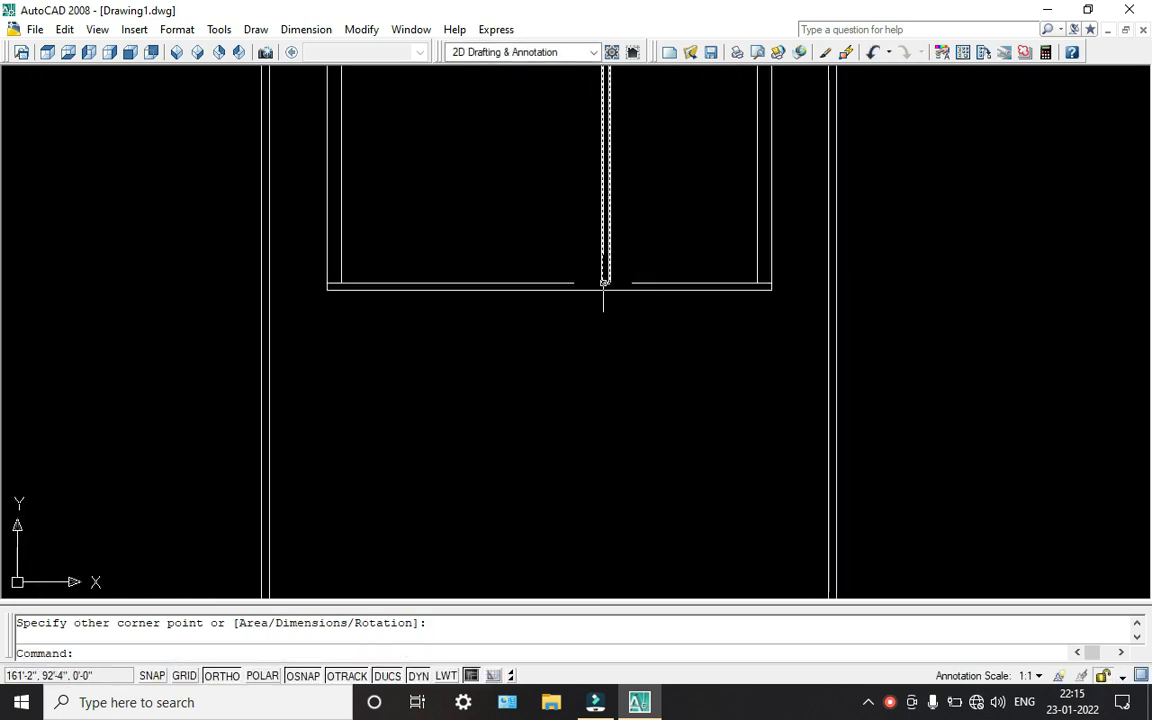
pyautogui.scroll(-5, 604, 284)
pyautogui.moveTo(527, 221); pyautogui.dragTo(514, 249, button='middle')
pyautogui.scroll(5, 520, 250)
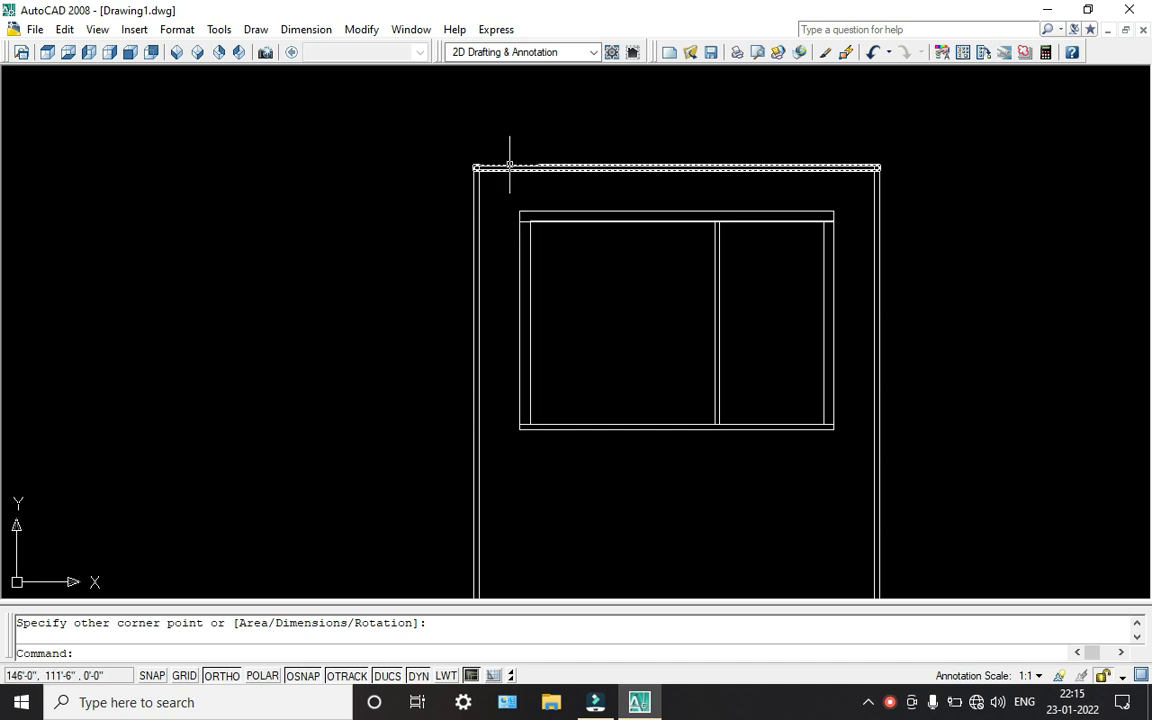
pyautogui.click(219, 30)
pyautogui.moveTo(285, 52)
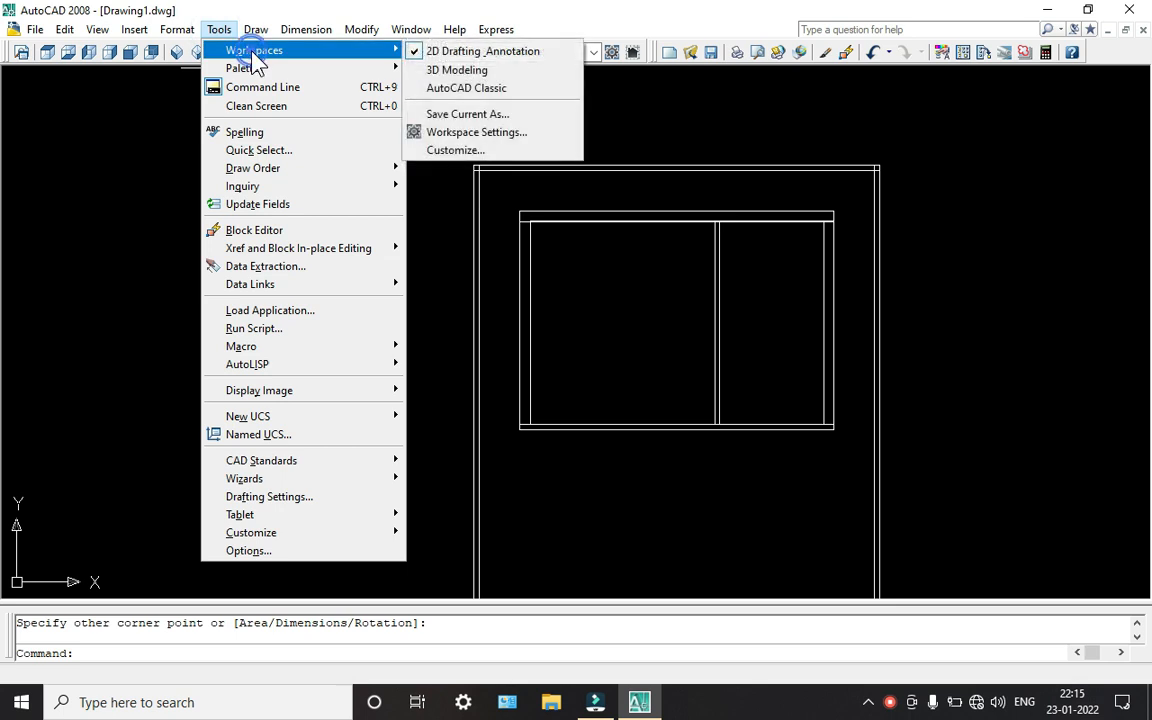
pyautogui.click(455, 70)
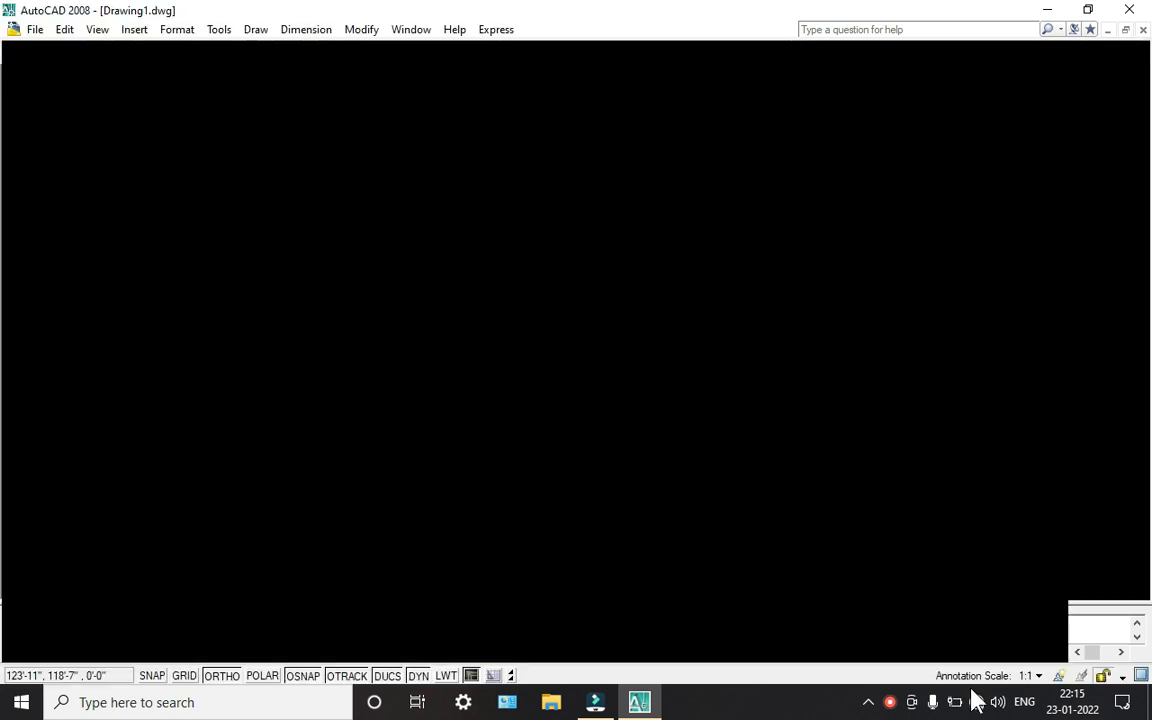
pyautogui.click(889, 703)
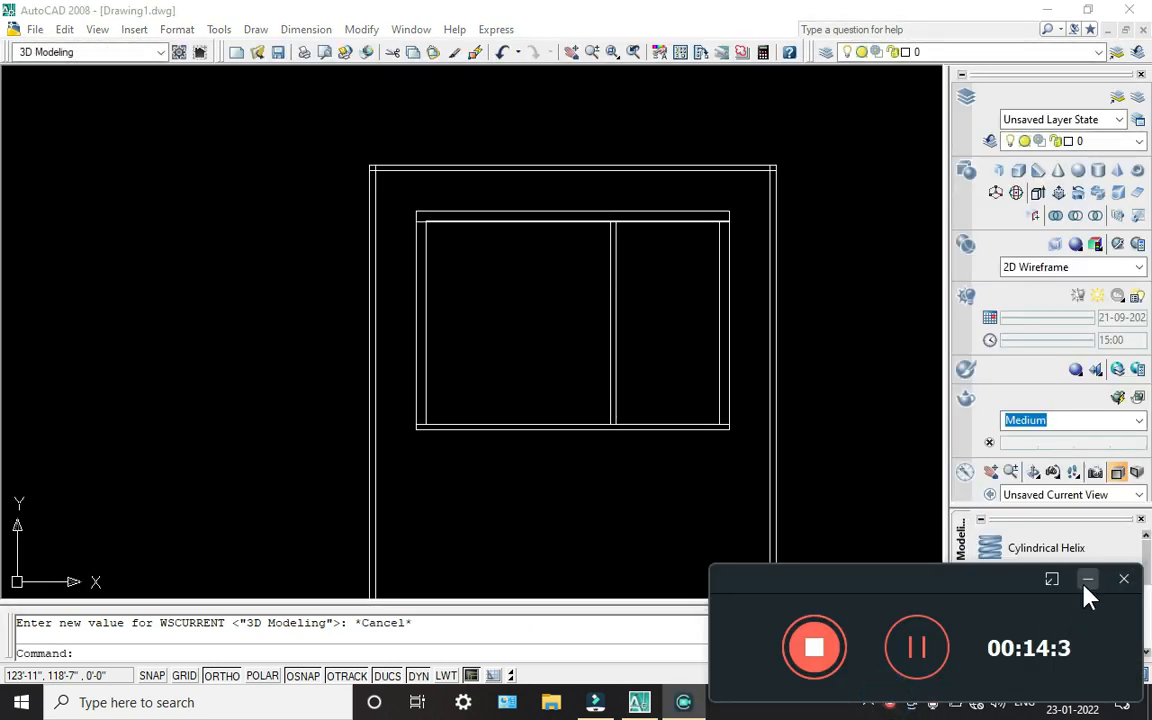
pyautogui.click(1085, 584)
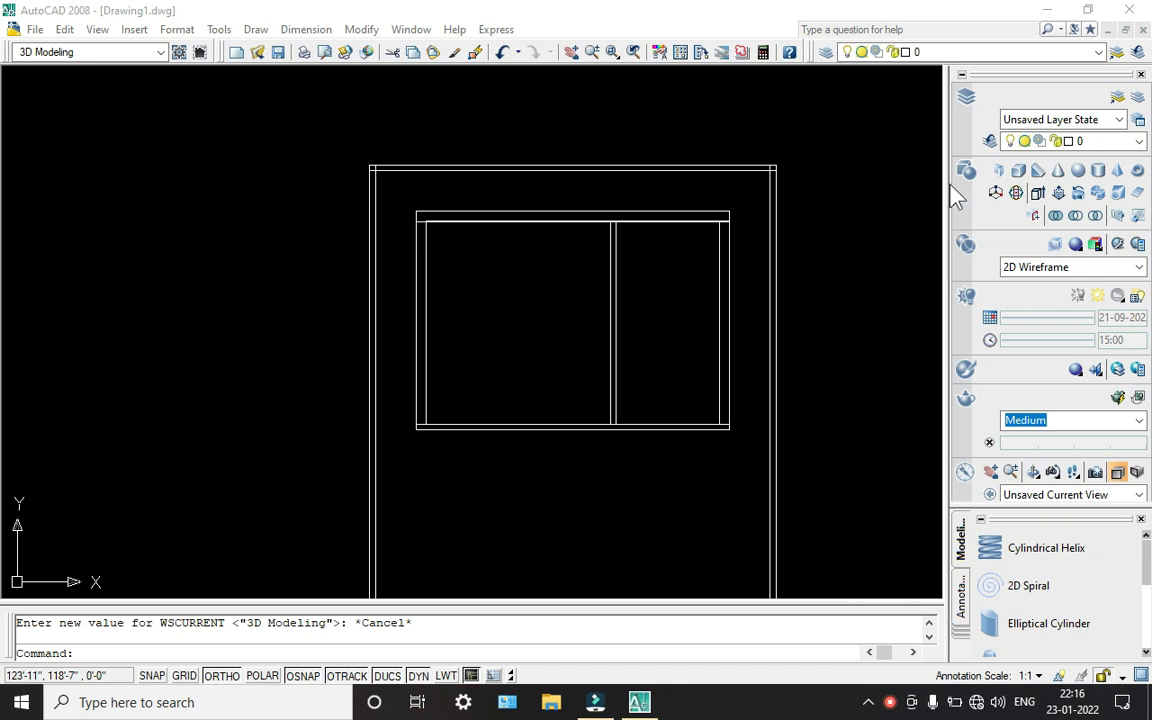
# Step: Close the 3D dashboard and the tool palettes to free up the drawing area
pyautogui.click(1141, 76)
pyautogui.scroll(-2, 525, 348)
pyautogui.moveTo(525, 348); pyautogui.dragTo(398, 232, button='middle')
pyautogui.scroll(-3, 382, 245)
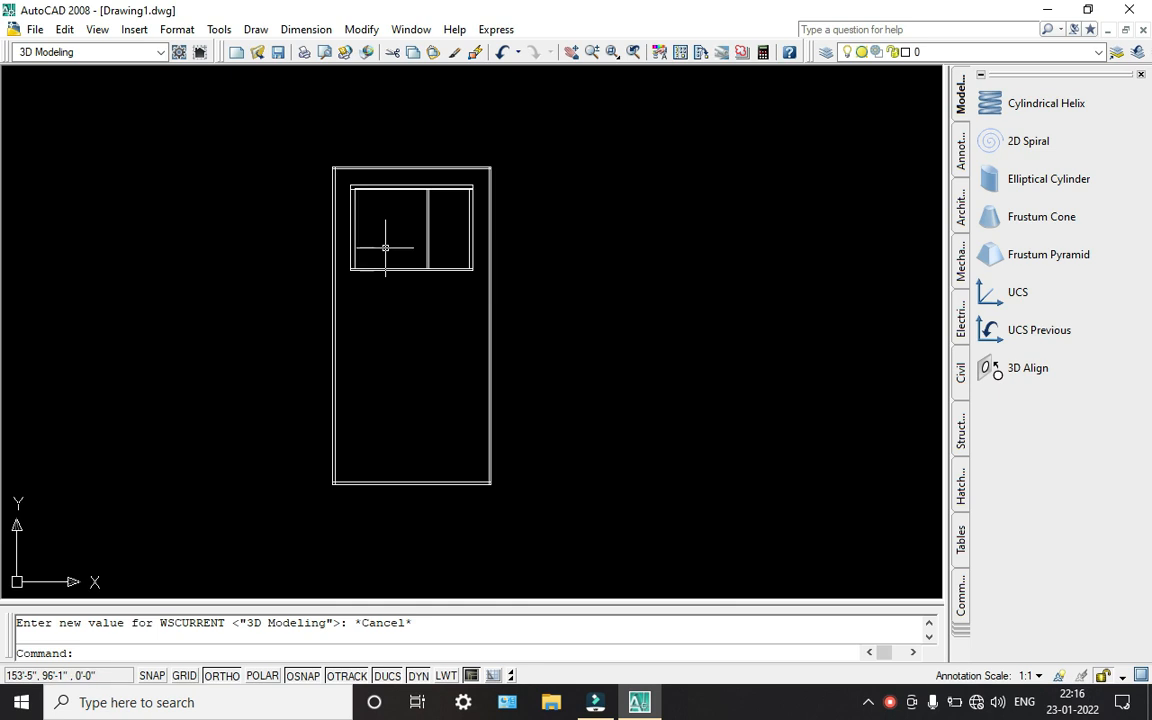
pyautogui.click(1141, 76)
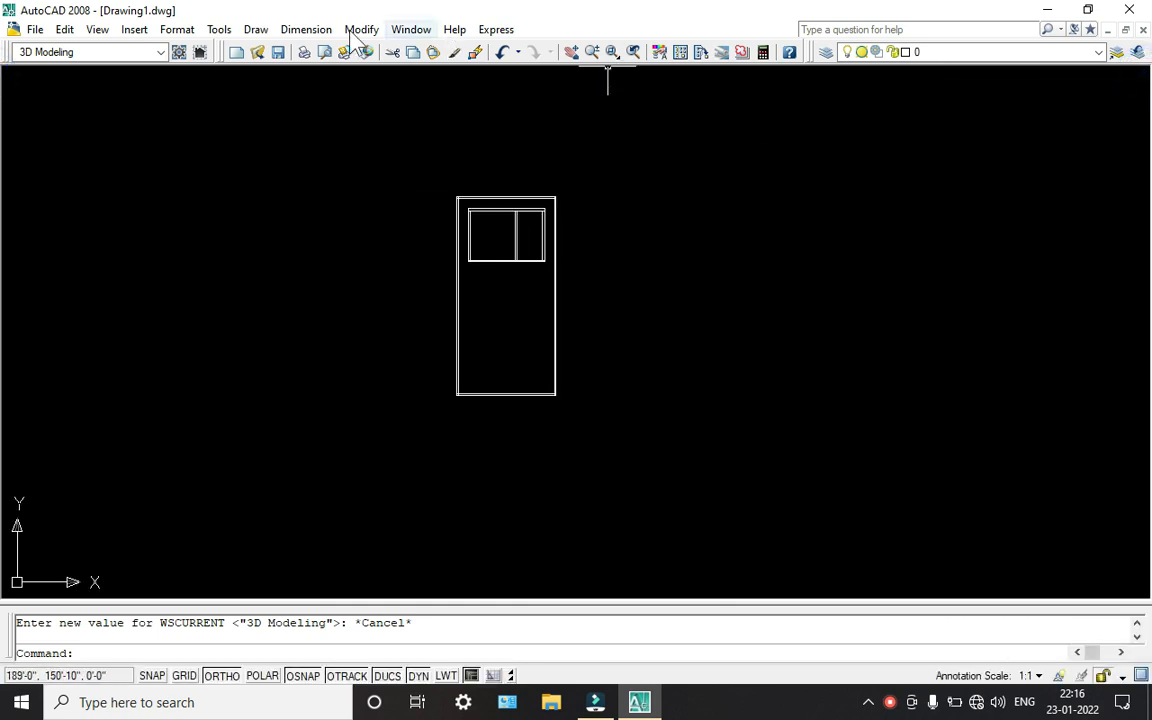
# Step: Show the plan in the SW Isometric view
pyautogui.click(98, 29)
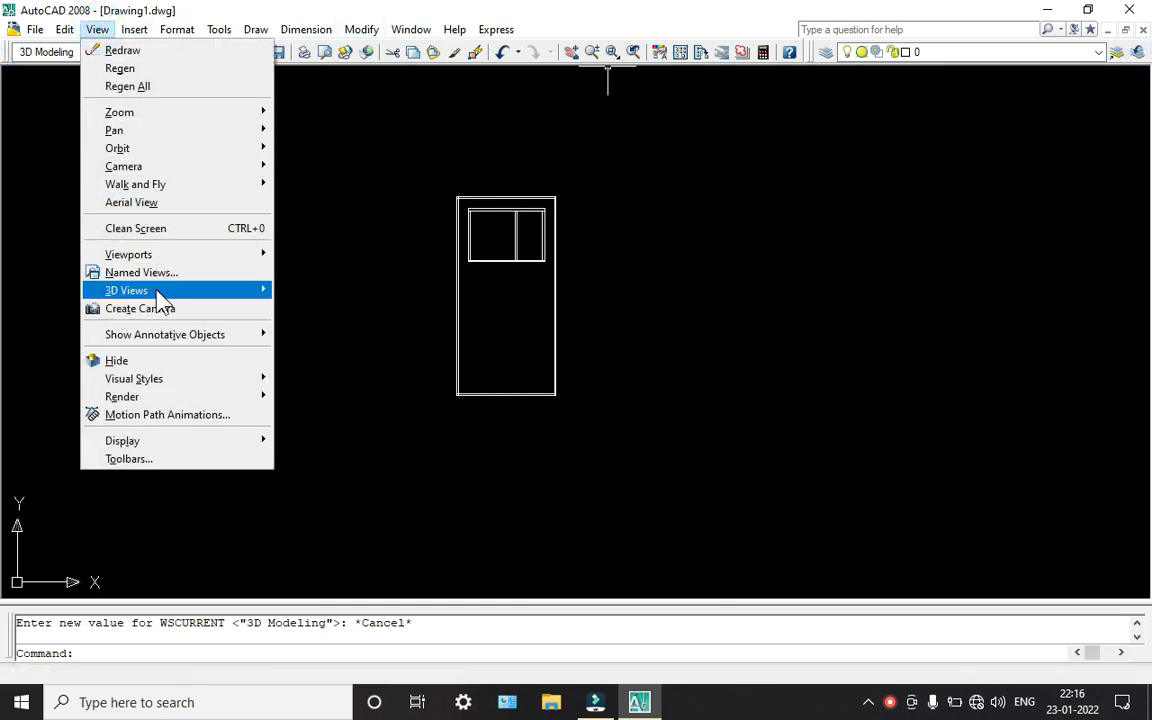
pyautogui.moveTo(150, 290)
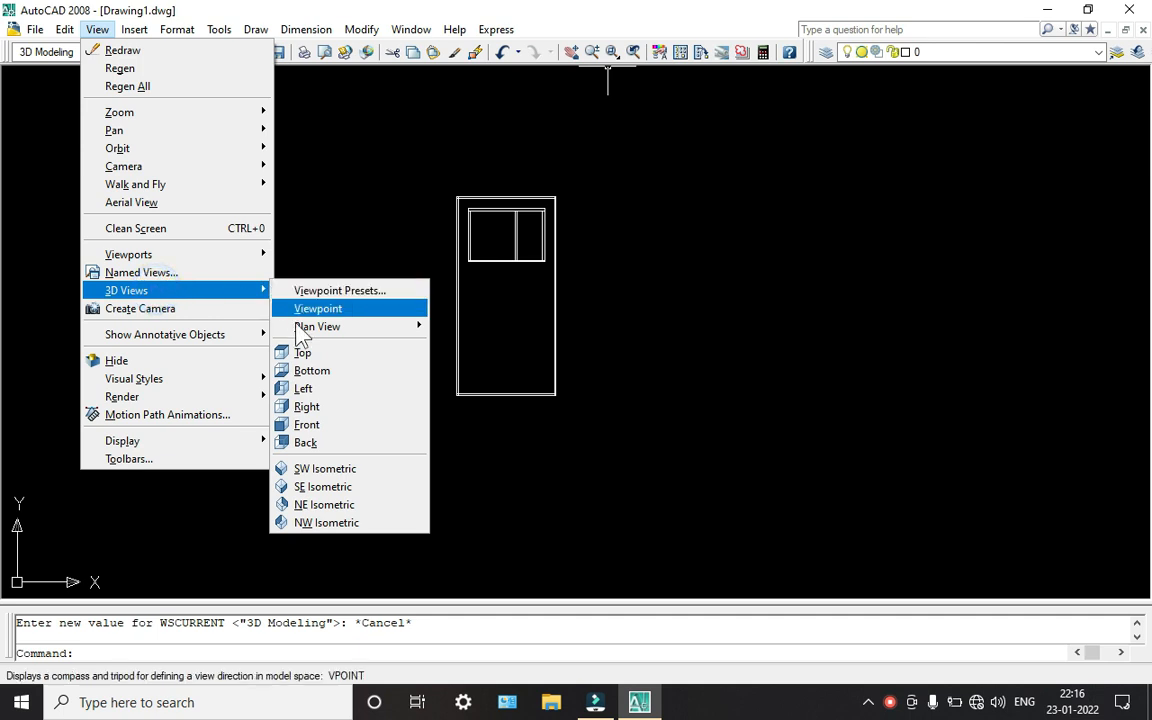
pyautogui.click(333, 470)
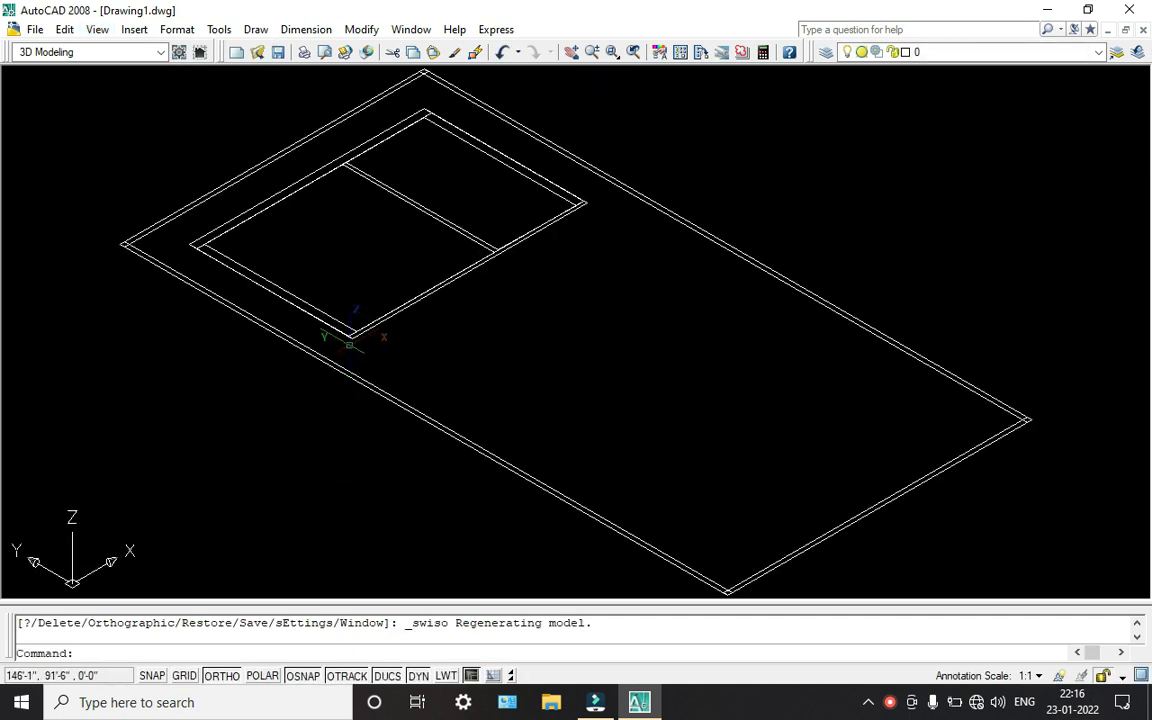
pyautogui.moveTo(356, 345); pyautogui.dragTo(372, 385, button='middle')
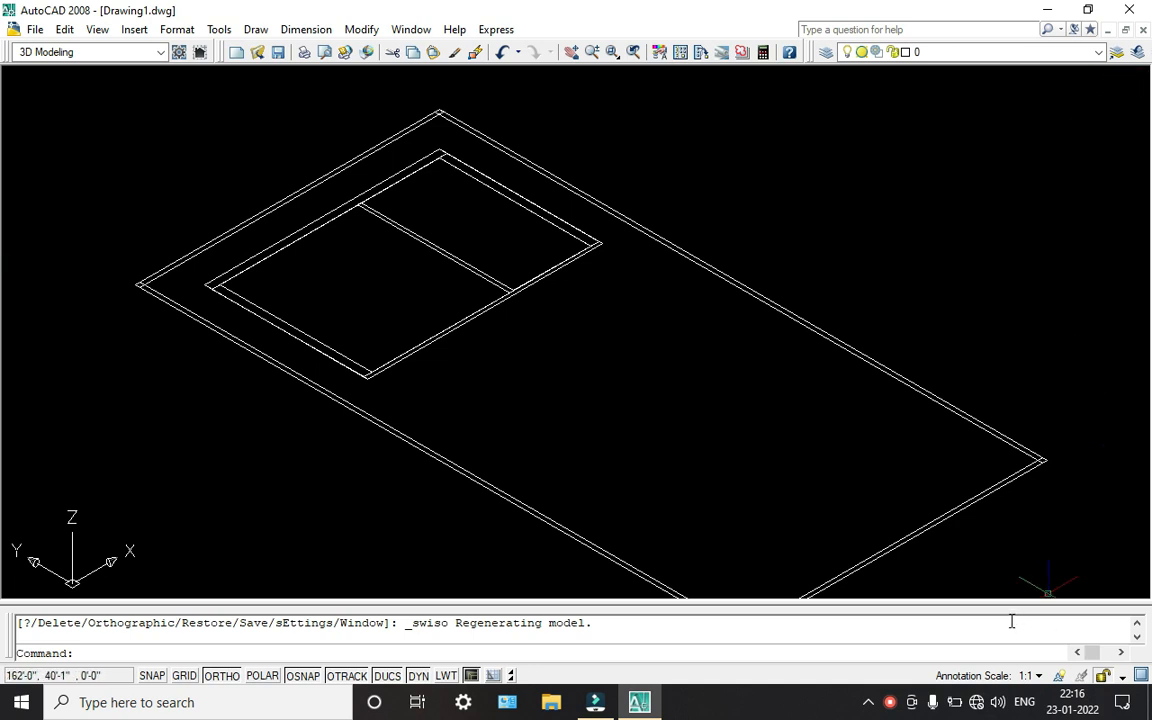
pyautogui.click(903, 708)
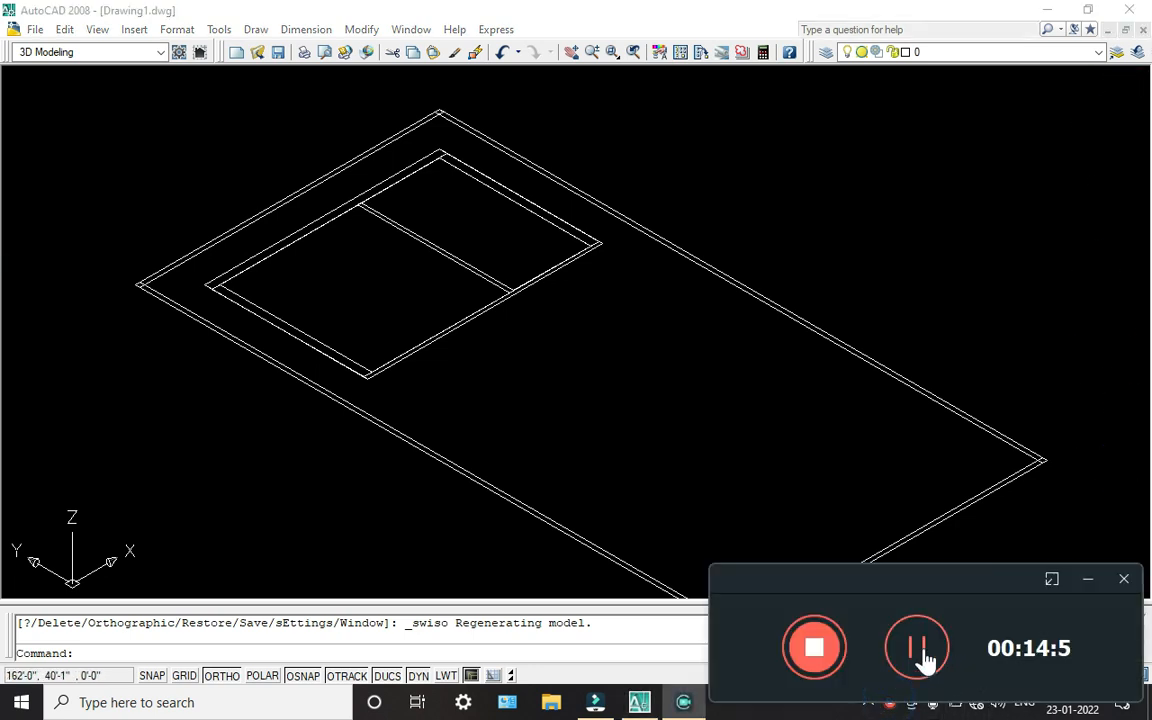
pyautogui.click(920, 656)
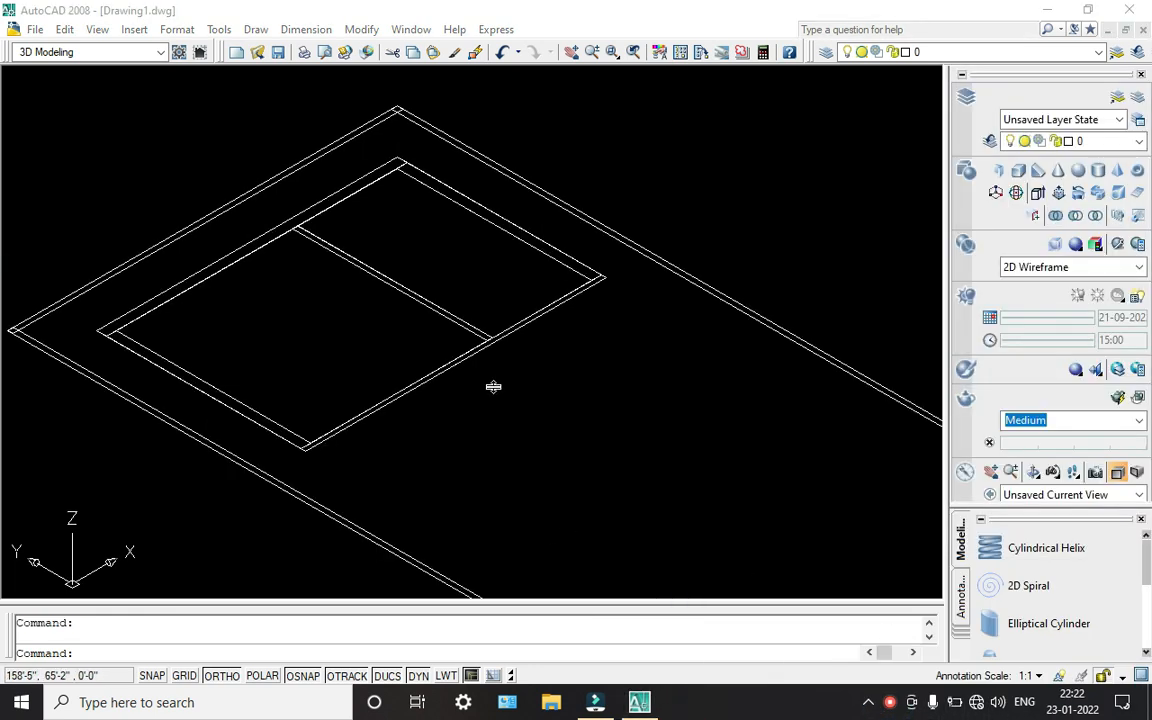
# Step: Extrude the short boundary wall rectangle at the room end of the plot to a height of 10'
pyautogui.scroll(-5, 493, 386)
pyautogui.scroll(6, 424, 347)
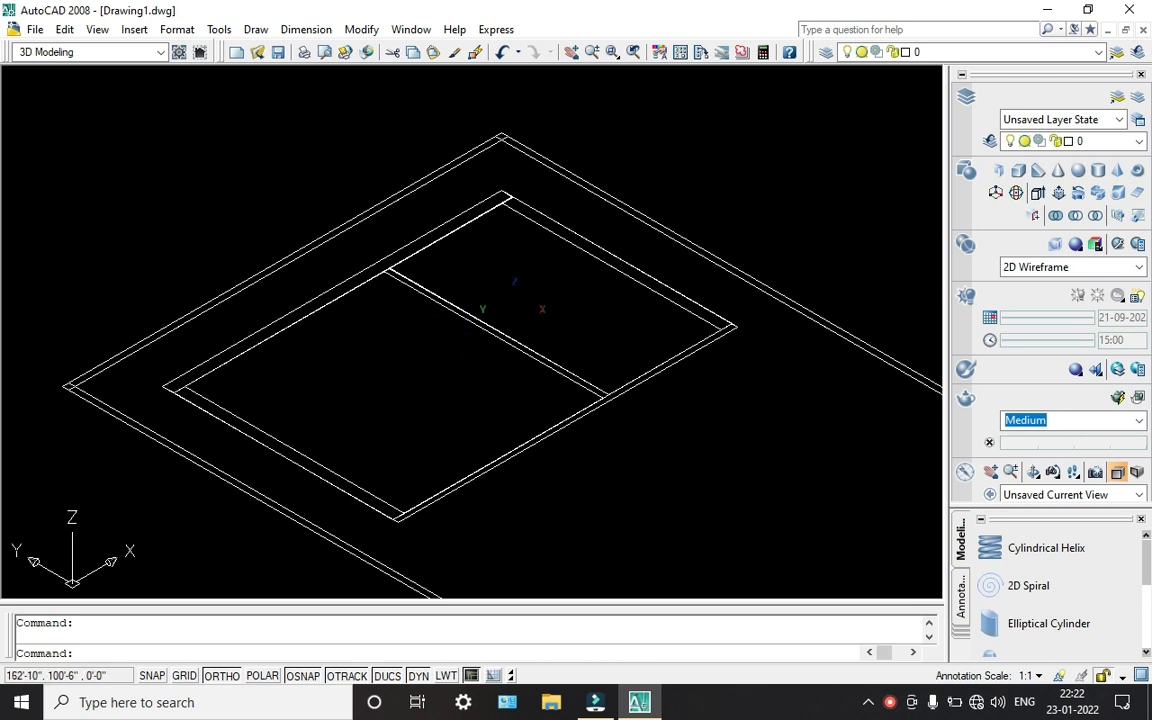
pyautogui.scroll(2, 497, 175)
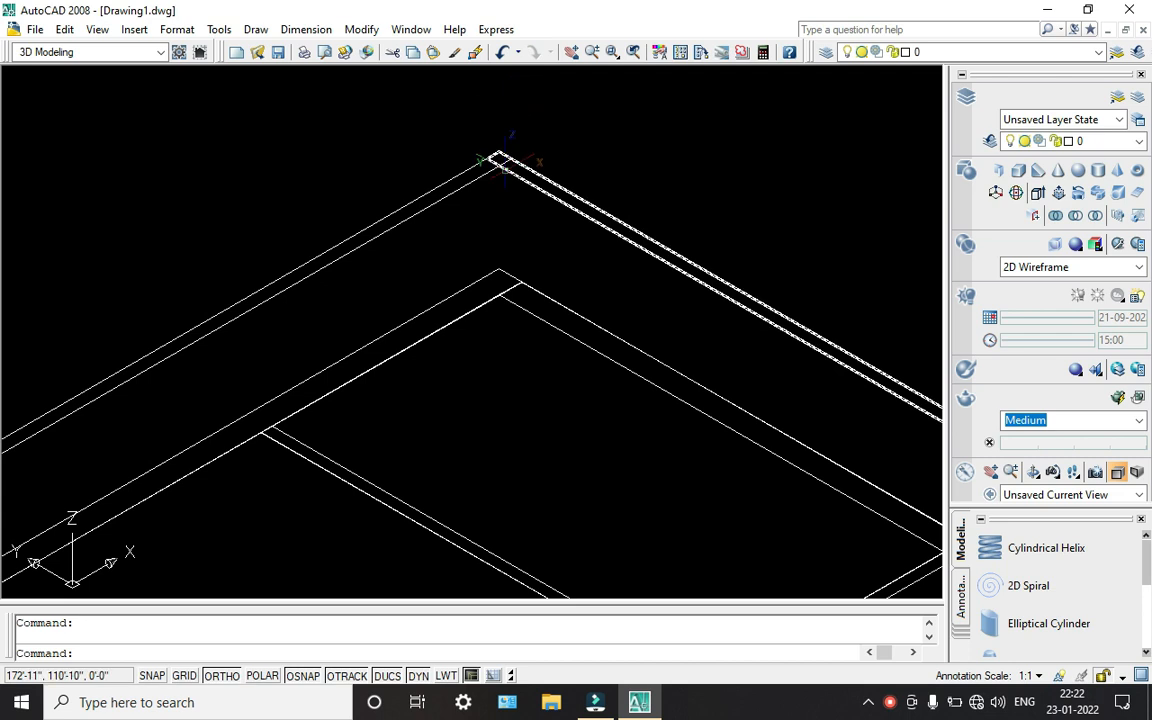
pyautogui.scroll(-3, 506, 134)
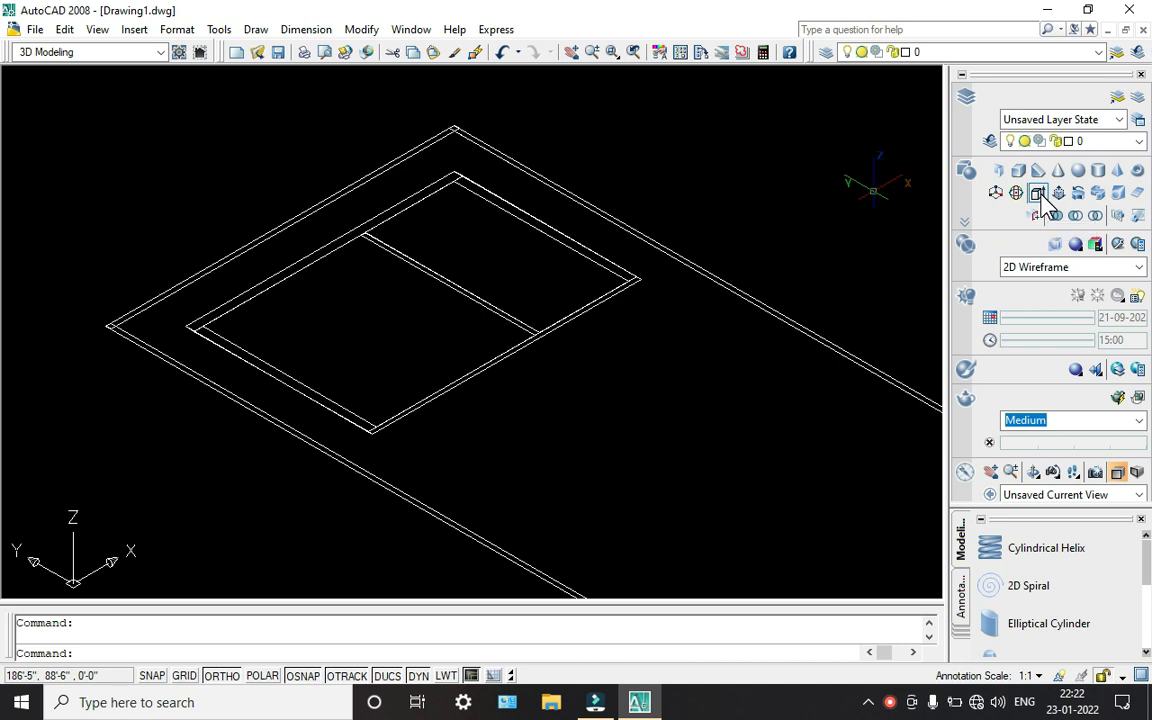
pyautogui.click(1039, 195)
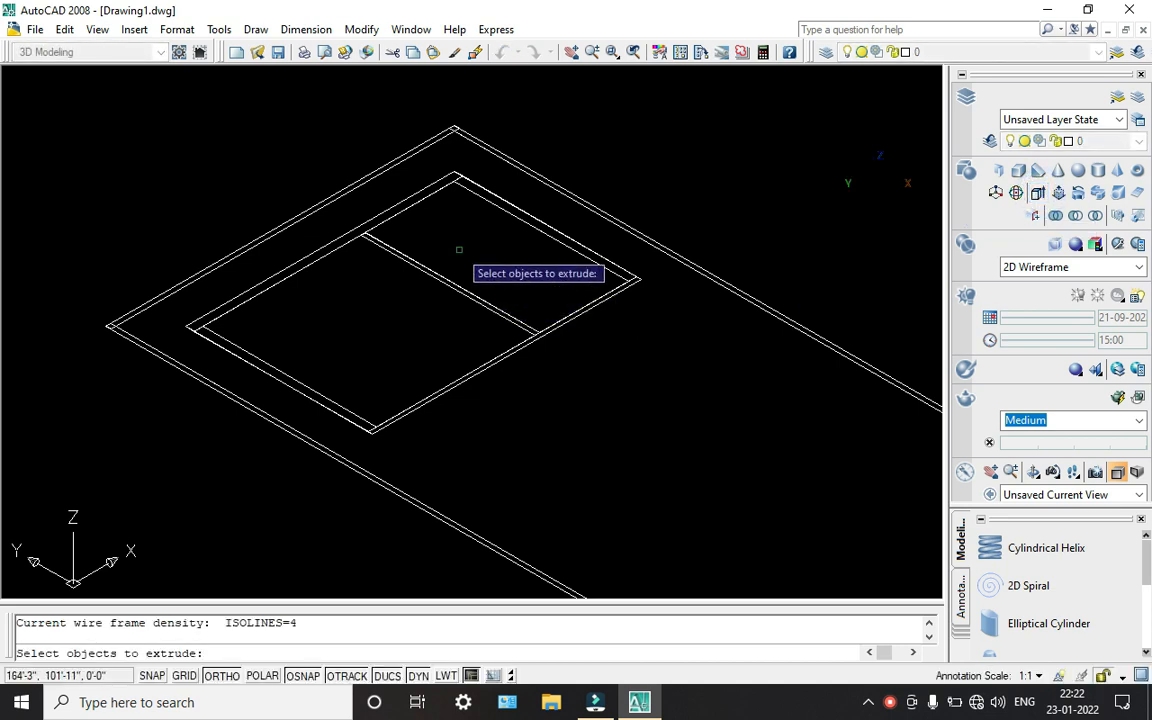
pyautogui.scroll(4, 424, 143)
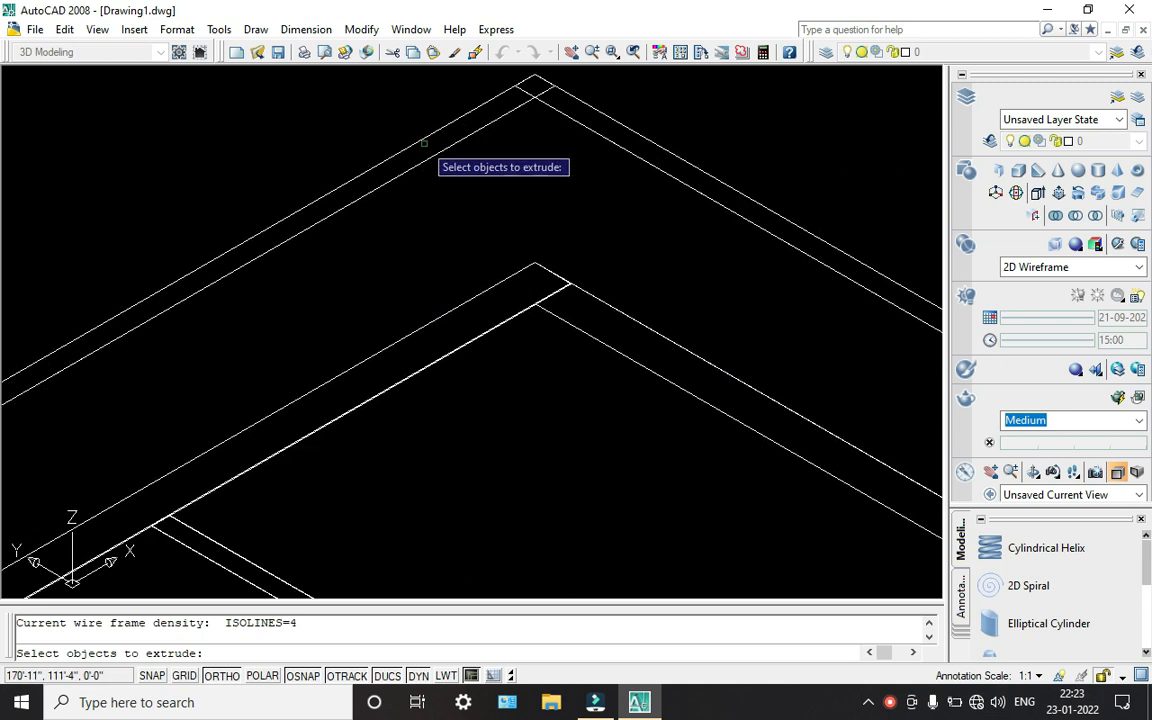
pyautogui.click(424, 142)
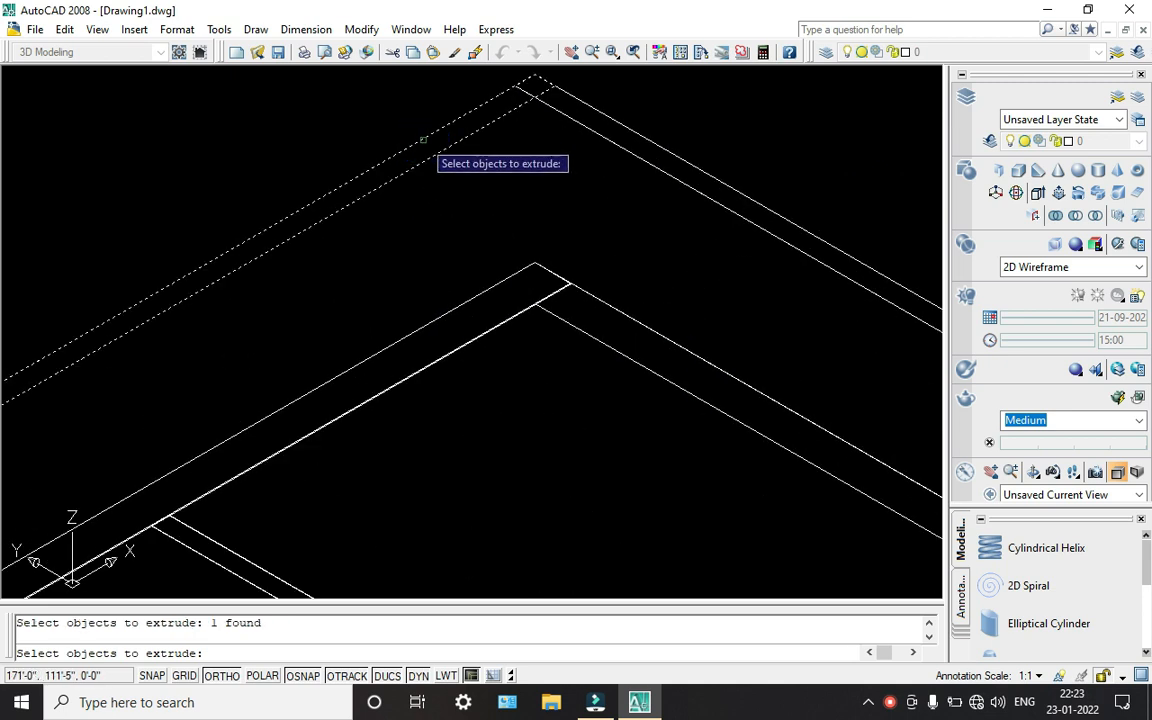
pyautogui.press('Return')
pyautogui.moveTo(404, 154); pyautogui.dragTo(458, 321, button='middle')
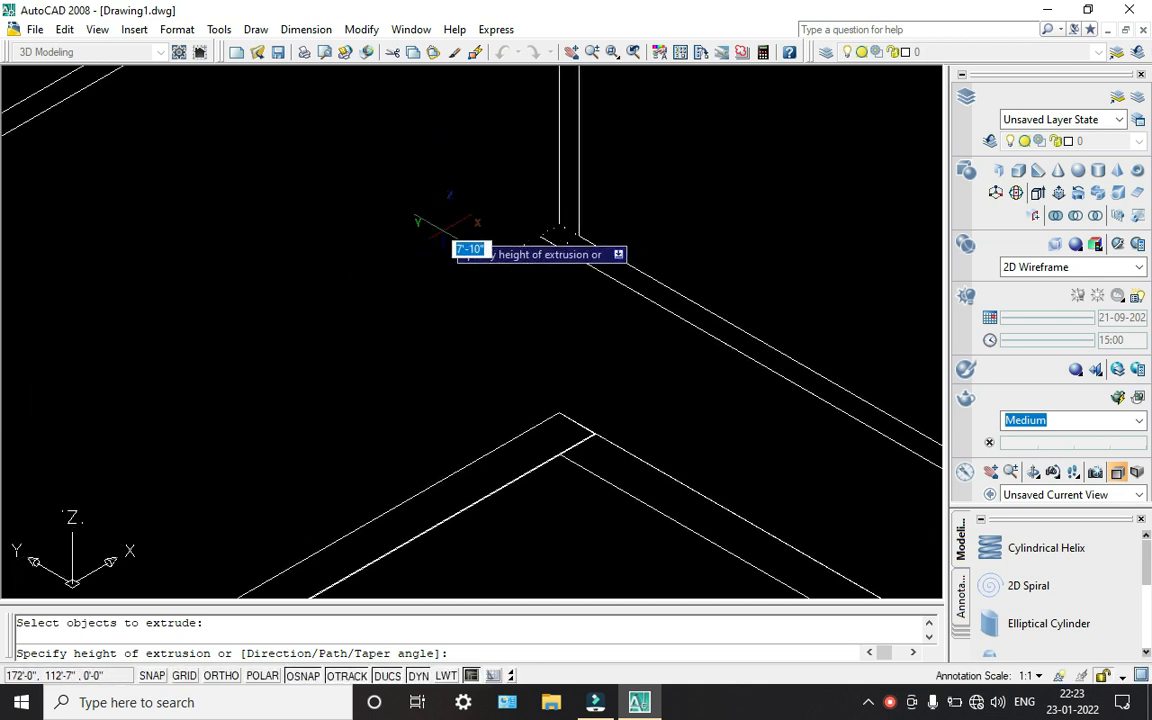
pyautogui.scroll(-4, 447, 226)
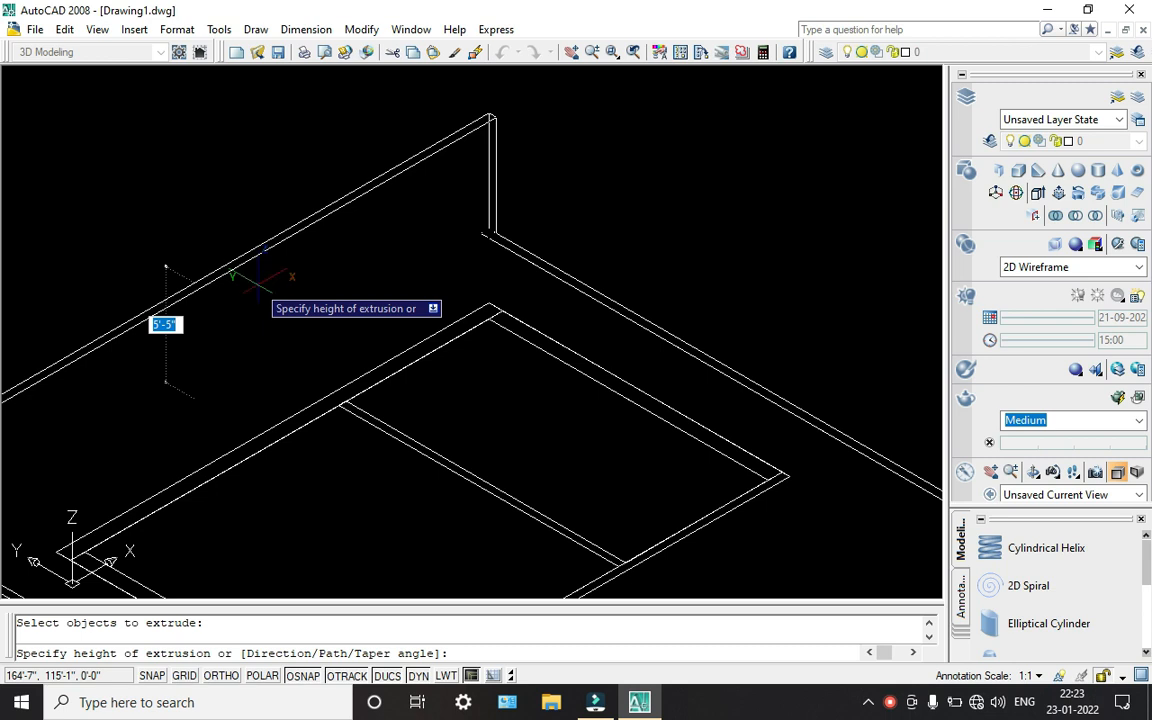
pyautogui.write("10'")
pyautogui.press('Return')
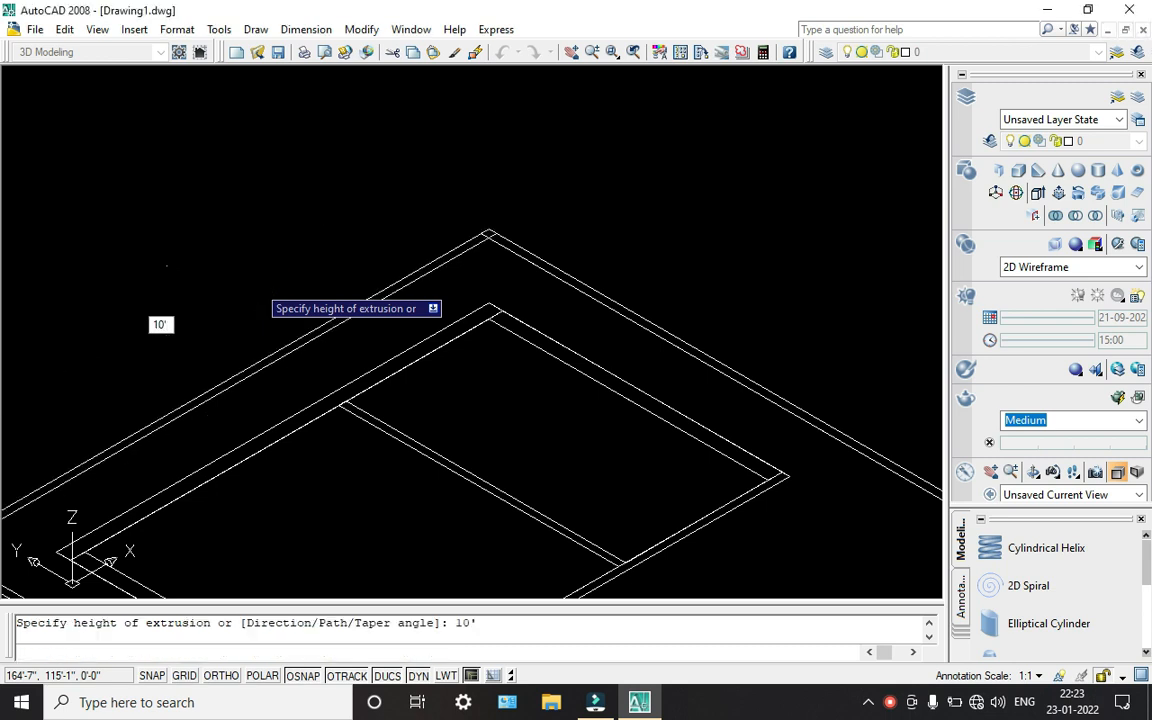
pyautogui.scroll(-4, 260, 280)
pyautogui.scroll(3, 257, 285)
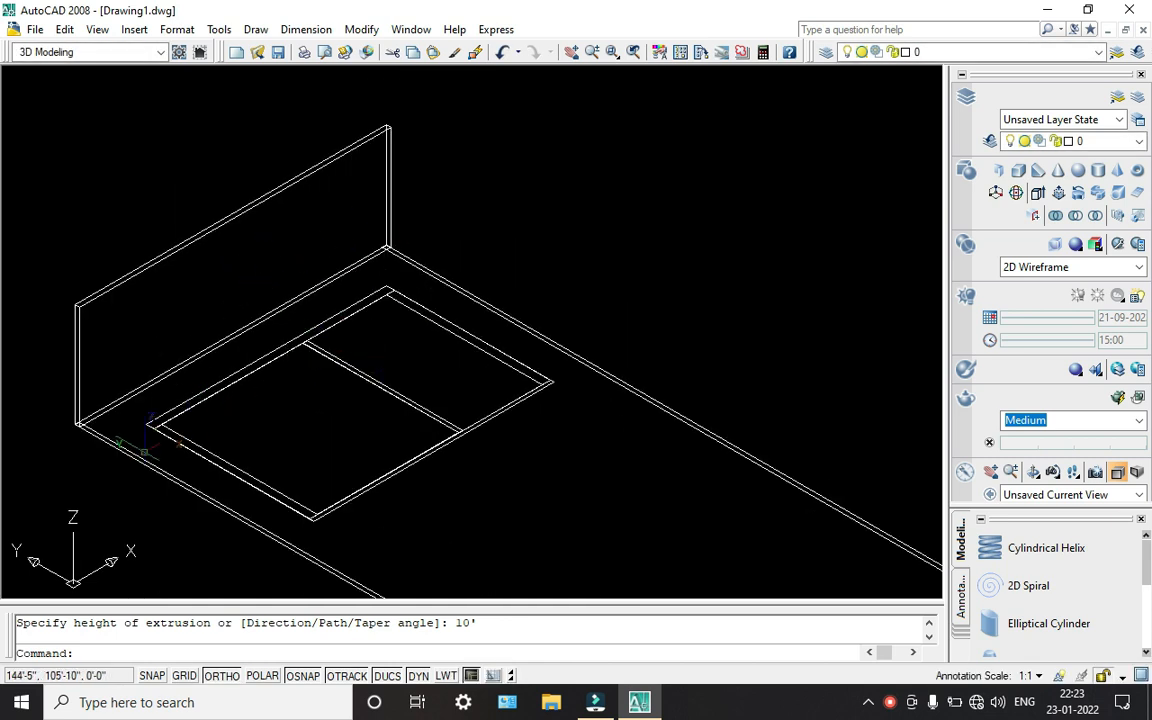
pyautogui.press('Return')
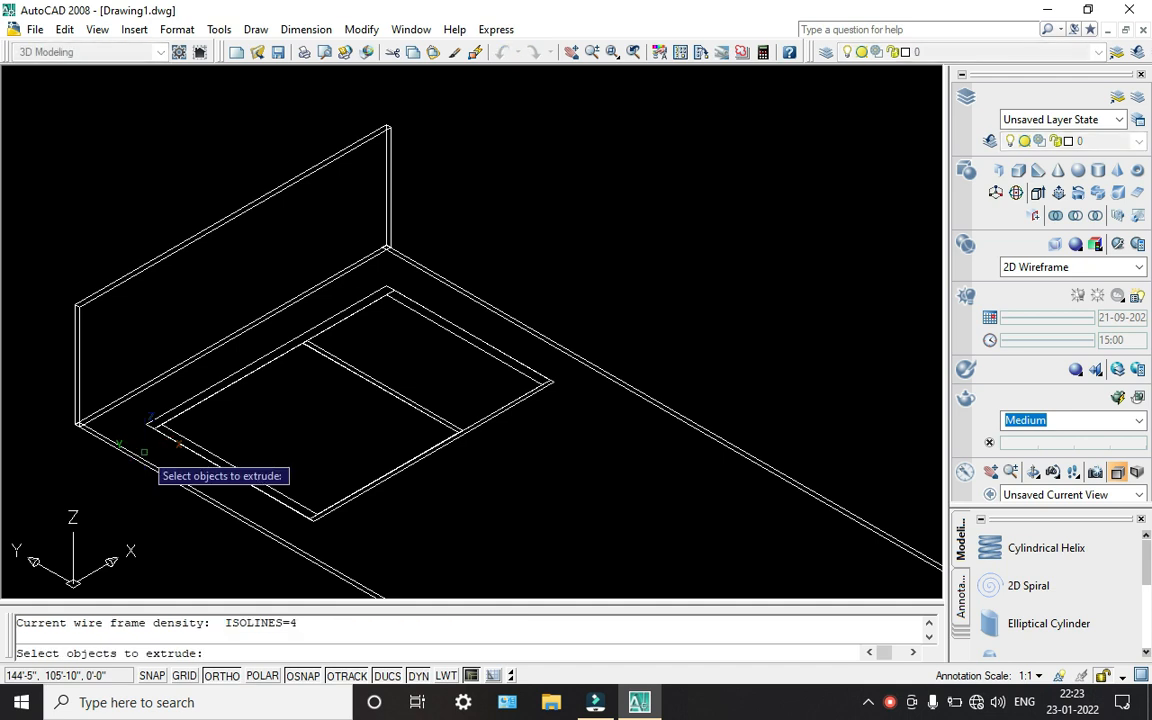
pyautogui.moveTo(178, 452); pyautogui.dragTo(135, 347, button='middle')
pyautogui.press('Escape')
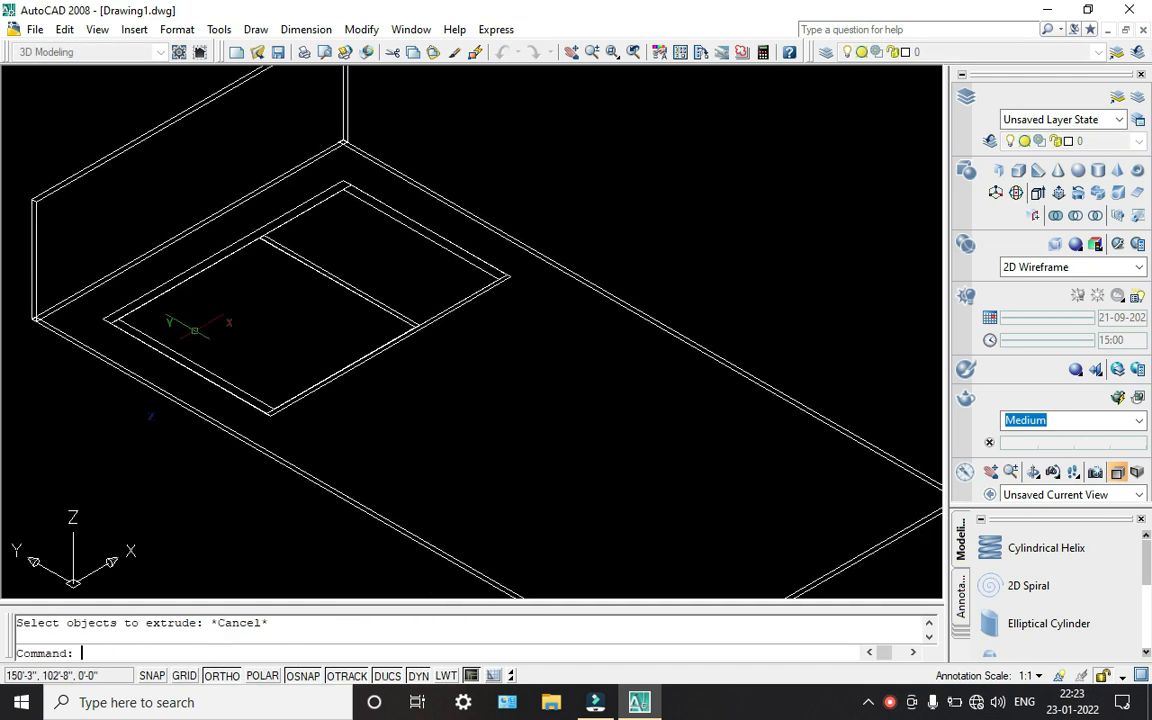
pyautogui.scroll(-4, 205, 329)
pyautogui.click(502, 507)
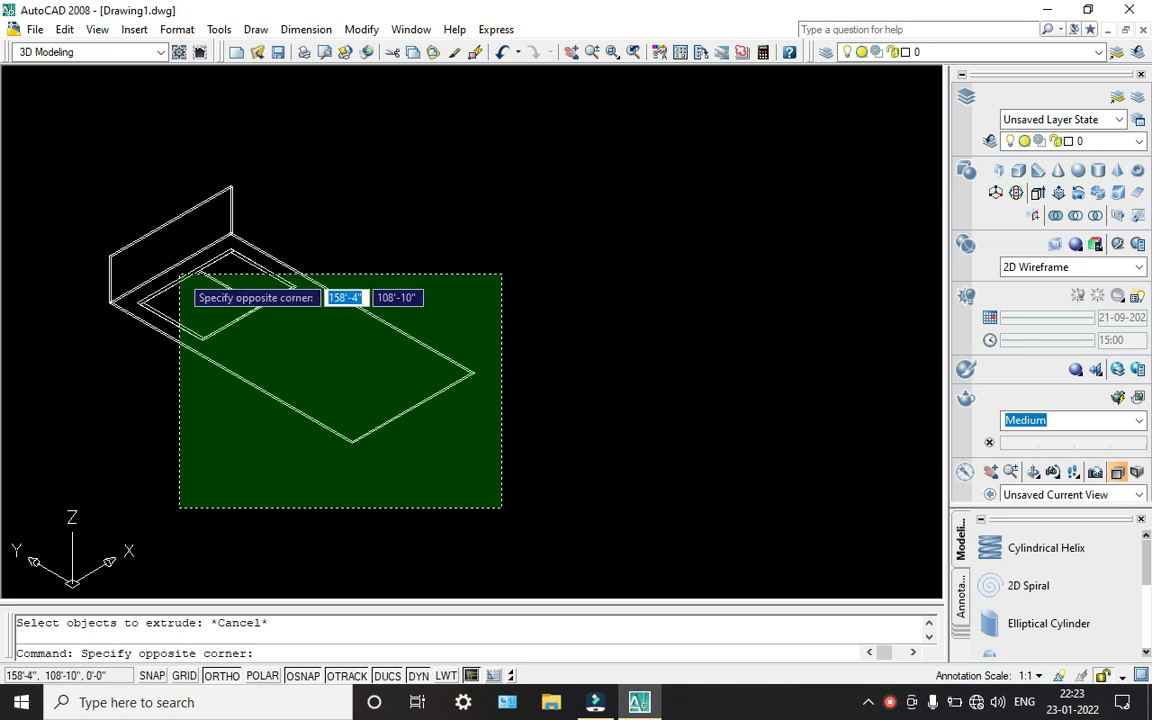
pyautogui.click(180, 273)
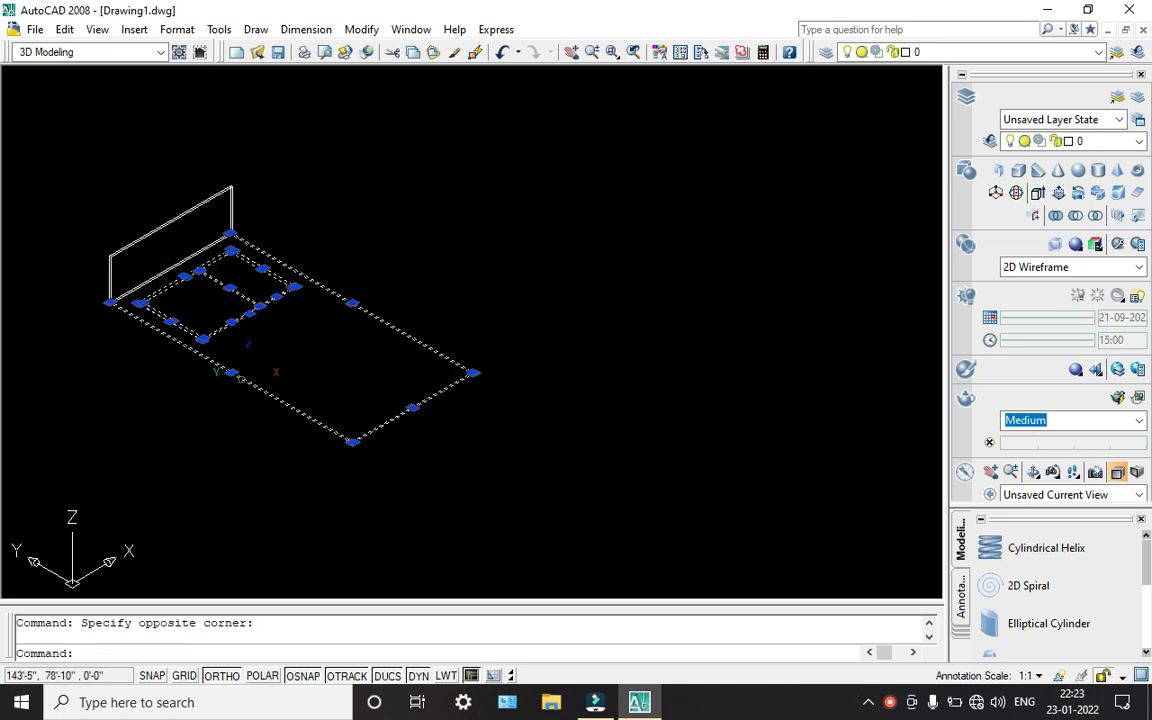
pyautogui.click(1037, 192)
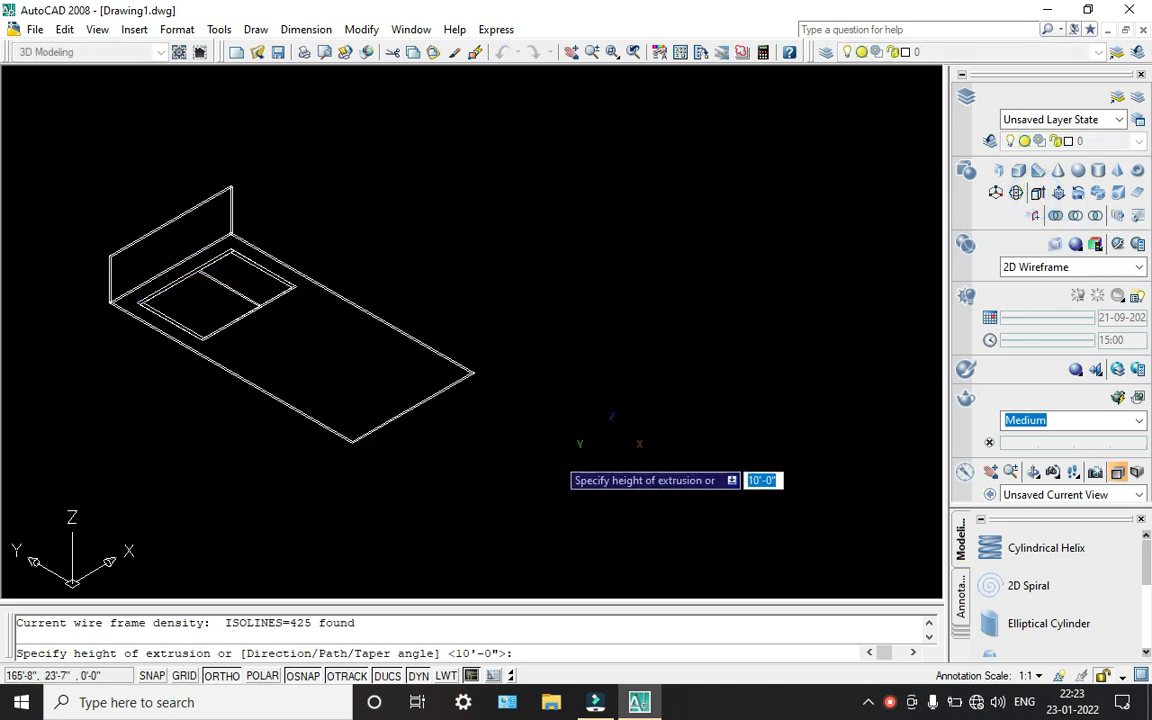
pyautogui.click(425, 456)
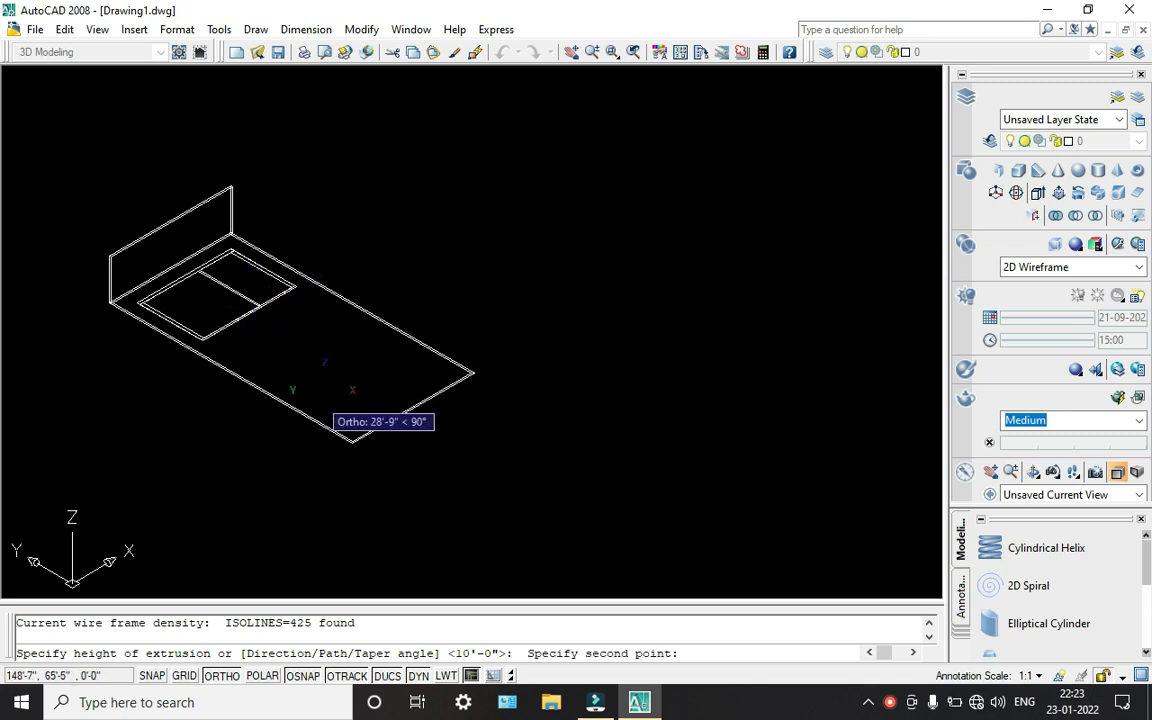
pyautogui.press('Escape')
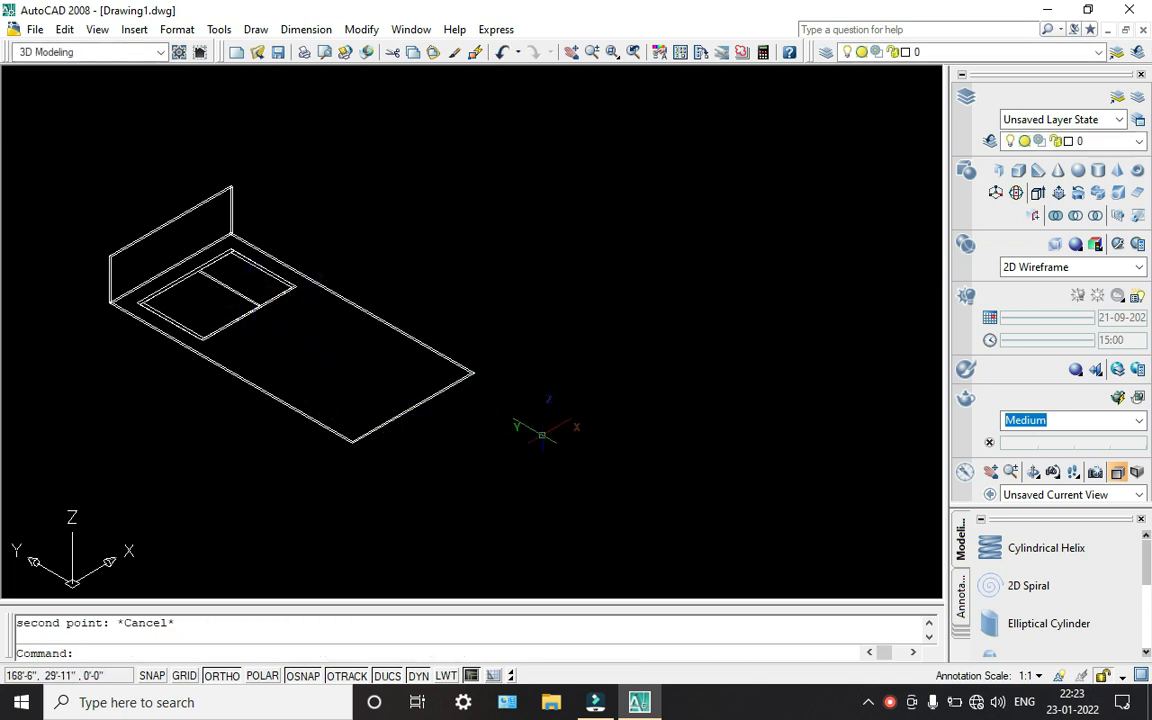
pyautogui.rightClick(277, 291)
pyautogui.press('Escape')
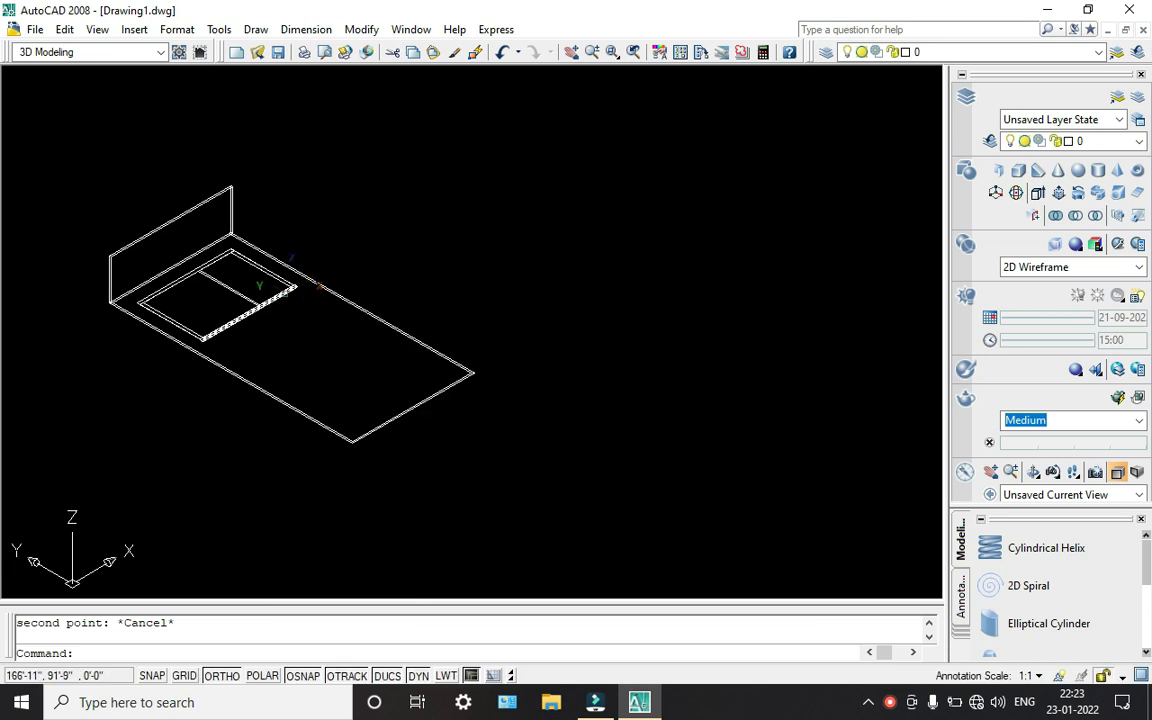
# Step: Presspull the long boundary wall strip on the far side of the plot up by 10'
pyautogui.scroll(4, 277, 289)
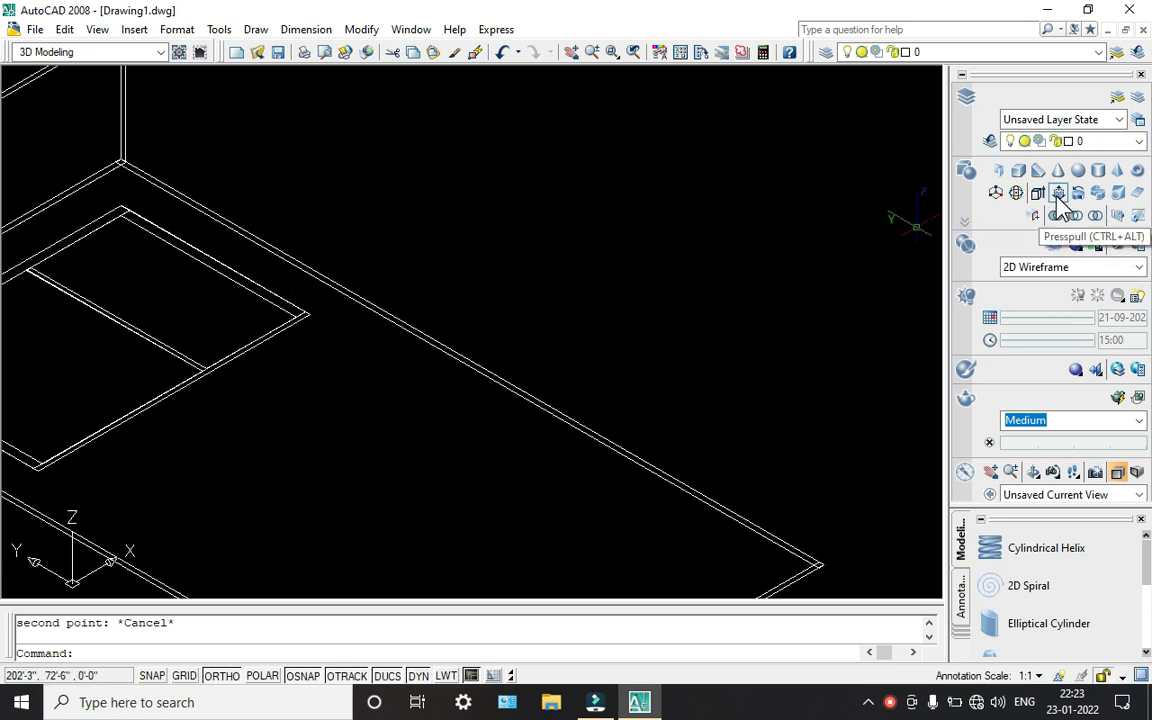
pyautogui.click(1058, 194)
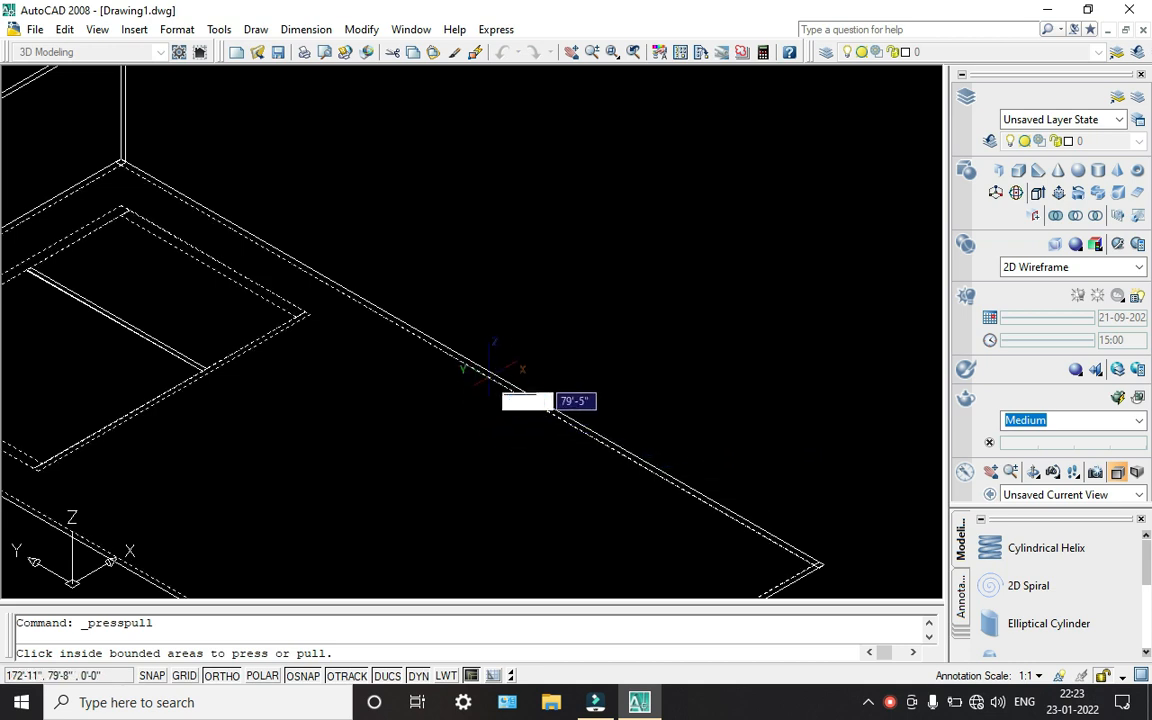
pyautogui.scroll(5, 526, 363)
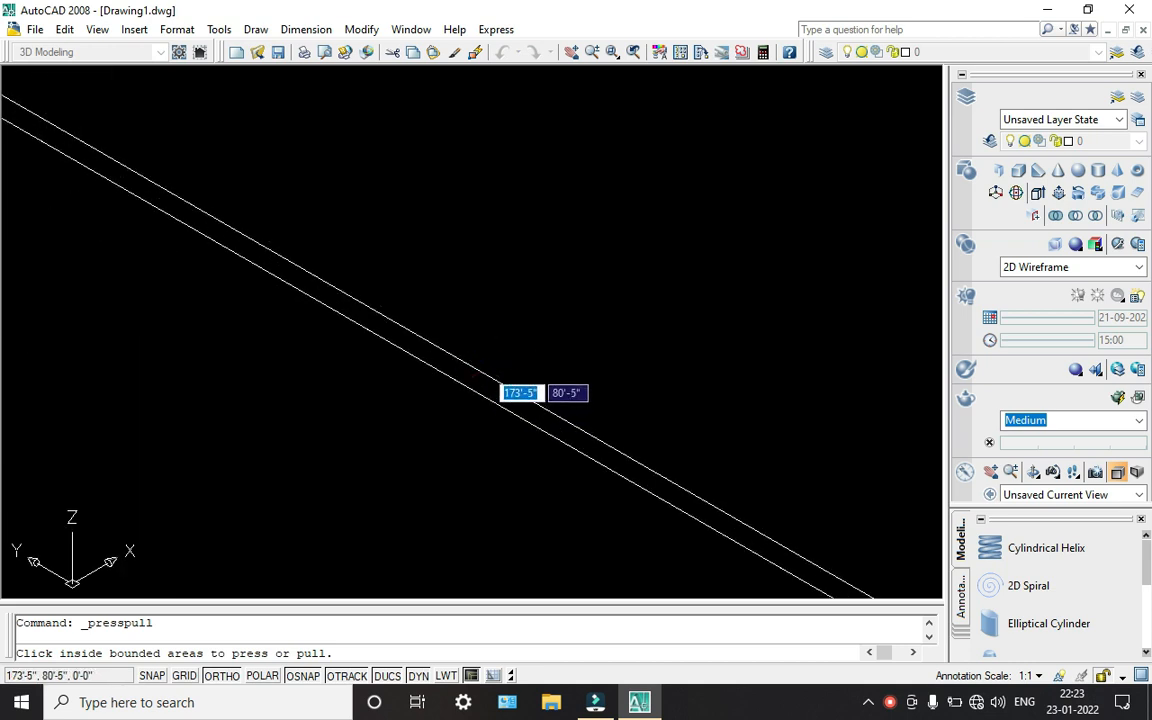
pyautogui.click(480, 368)
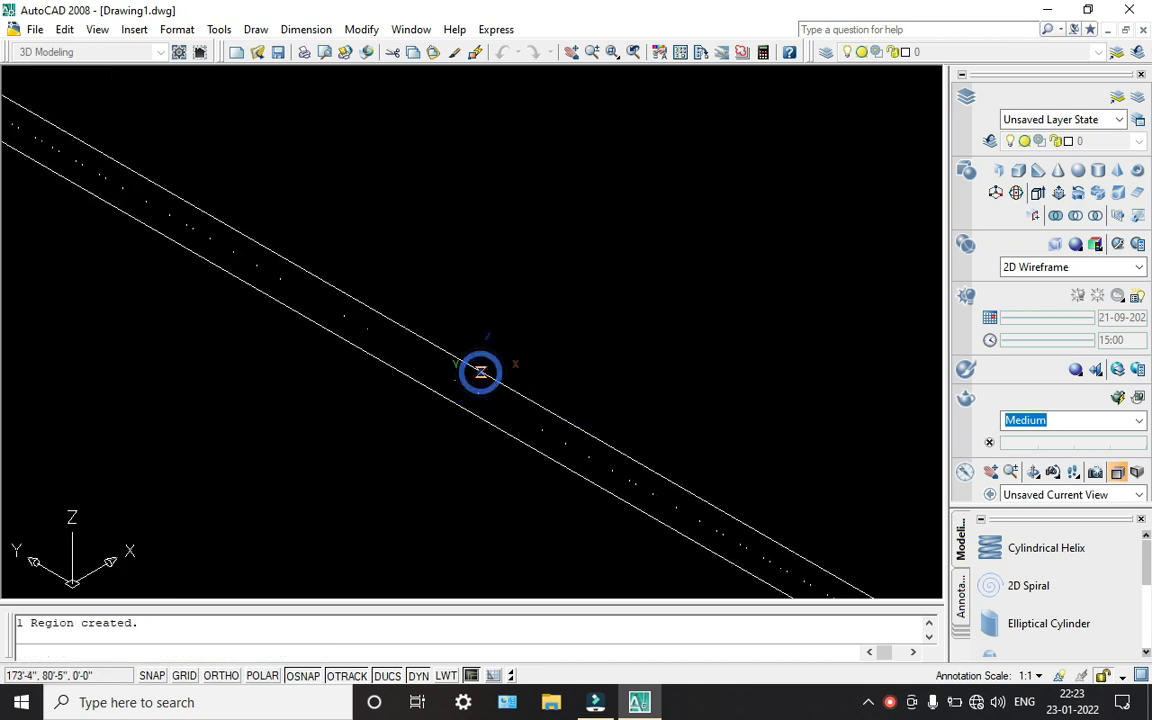
pyautogui.scroll(-5, 460, 290)
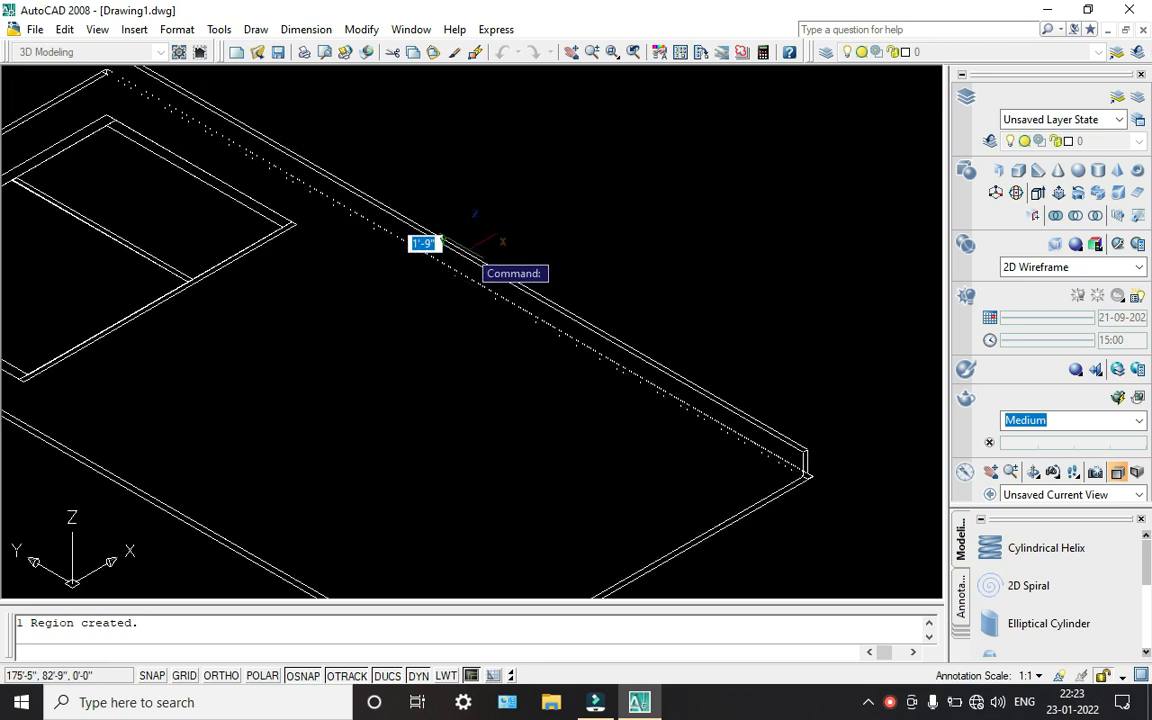
pyautogui.scroll(-3, 474, 240)
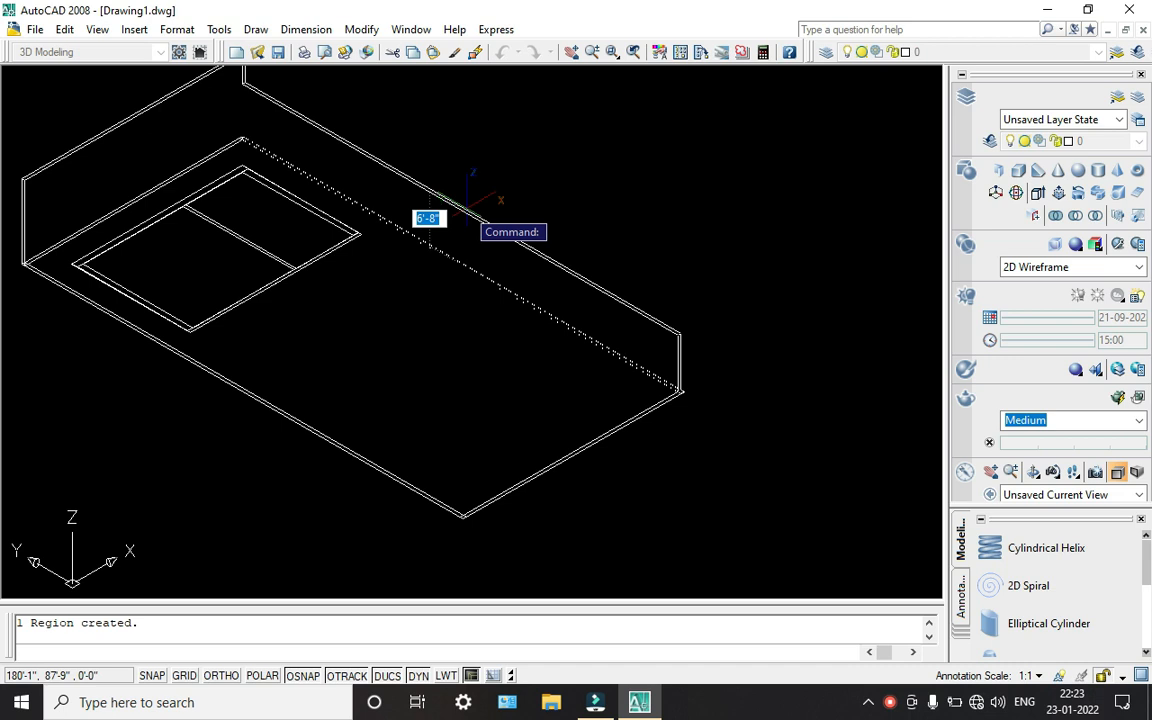
pyautogui.write('10')
pyautogui.press('Return')
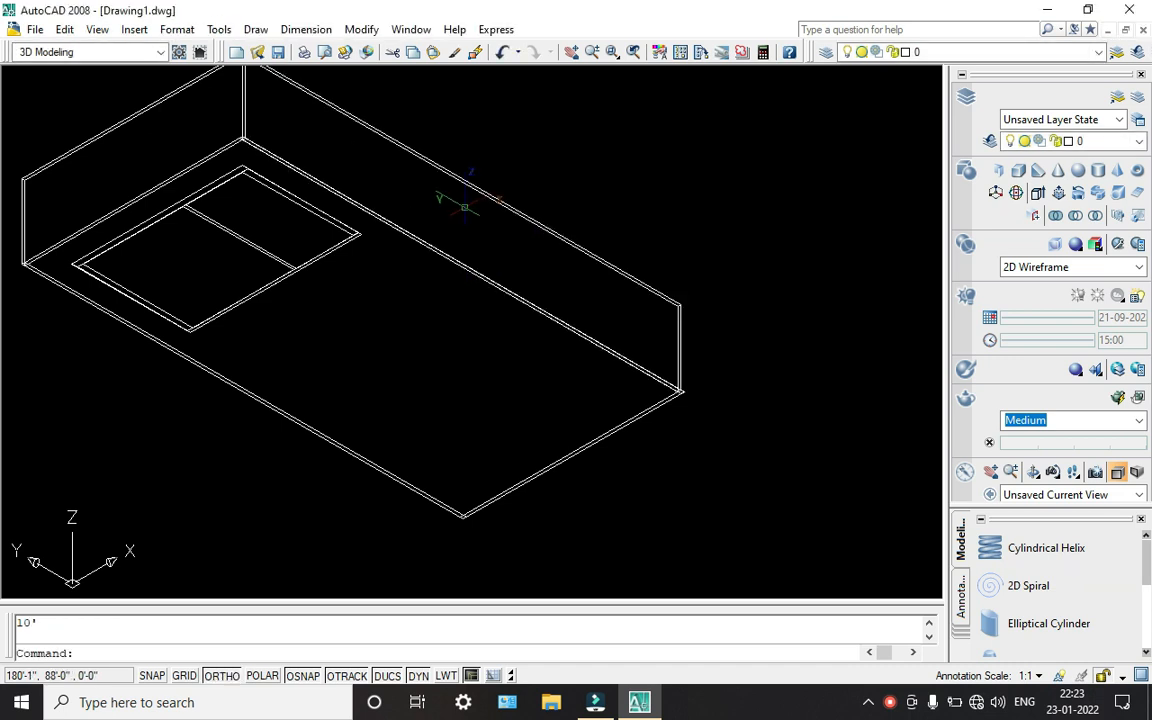
# Step: Presspull the opposite long boundary wall strip, on the near side of the plot, up by 10'
pyautogui.moveTo(470, 245); pyautogui.dragTo(520, 237, button='middle')
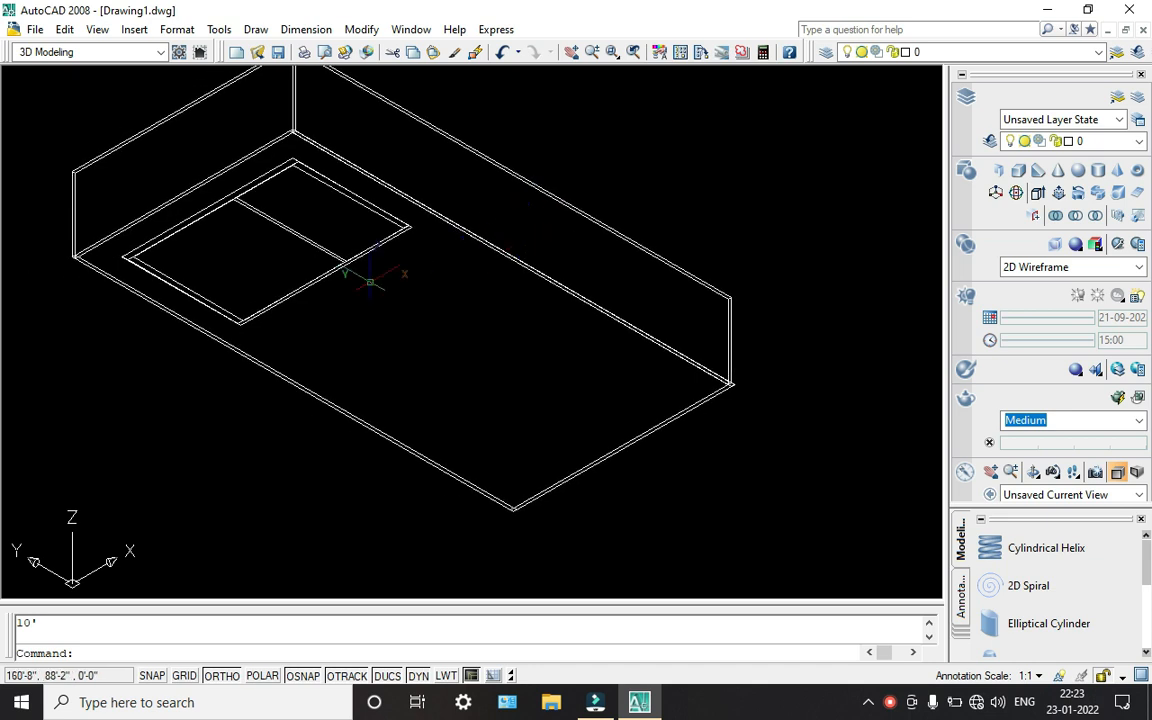
pyautogui.scroll(2, 189, 257)
pyautogui.press('Return')
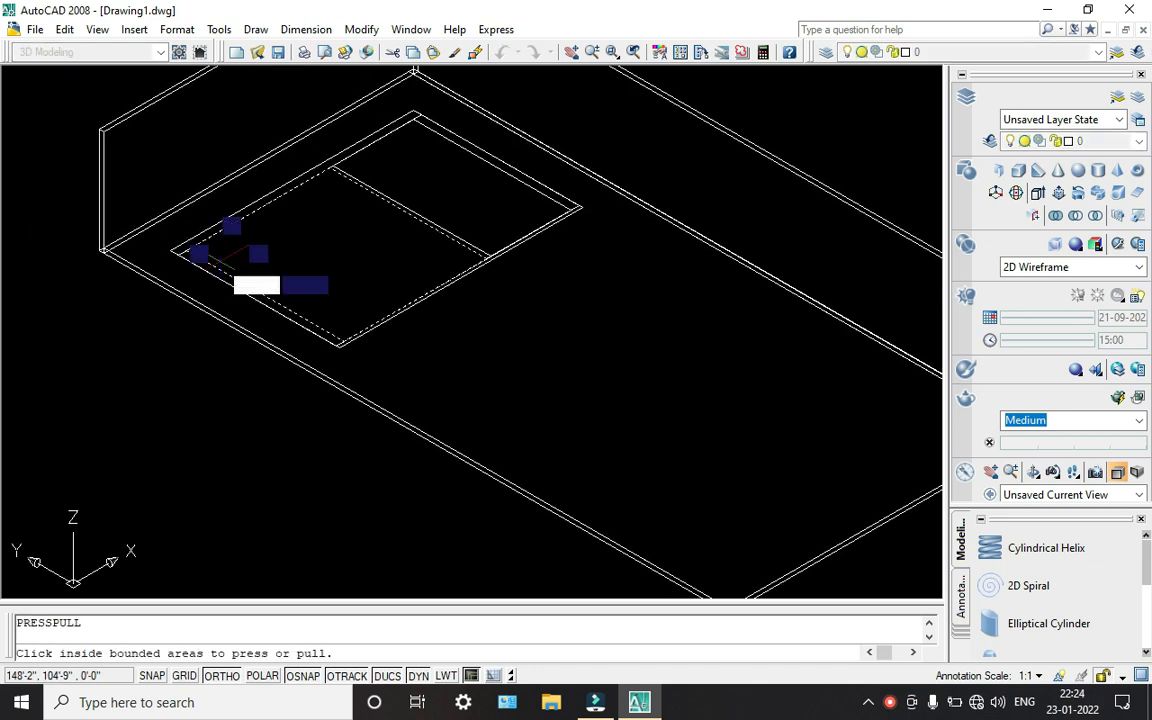
pyautogui.scroll(3, 212, 342)
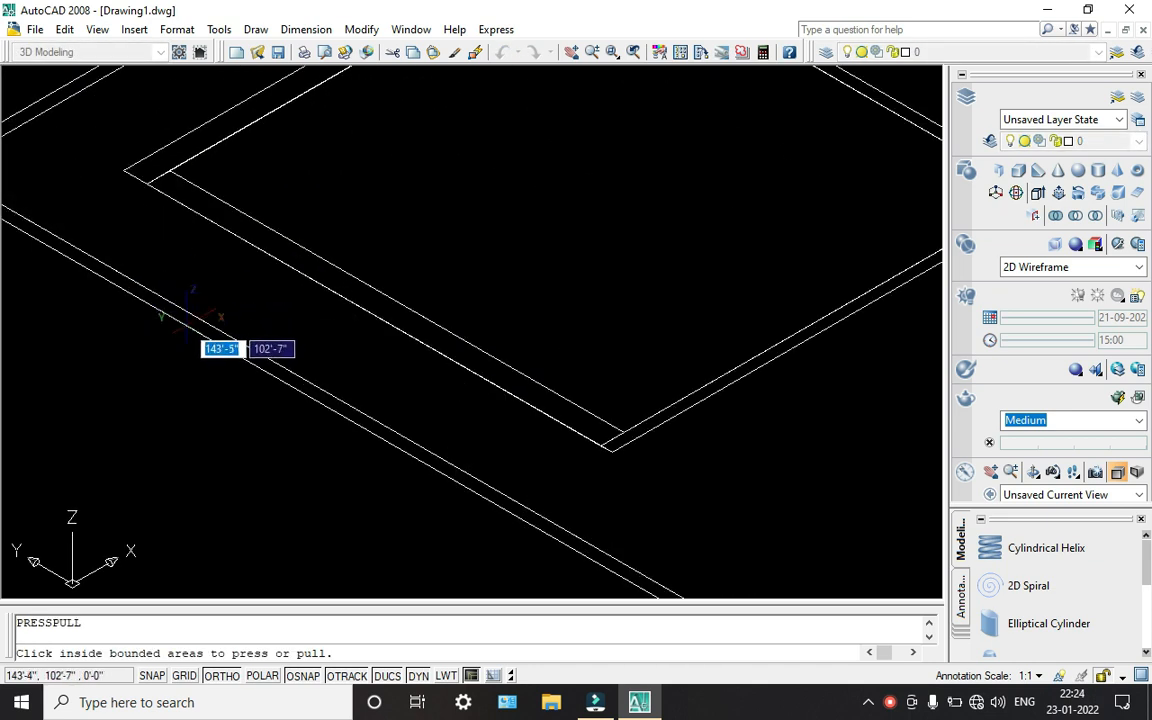
pyautogui.scroll(2, 198, 336)
pyautogui.click(184, 318)
pyautogui.scroll(-5, 184, 318)
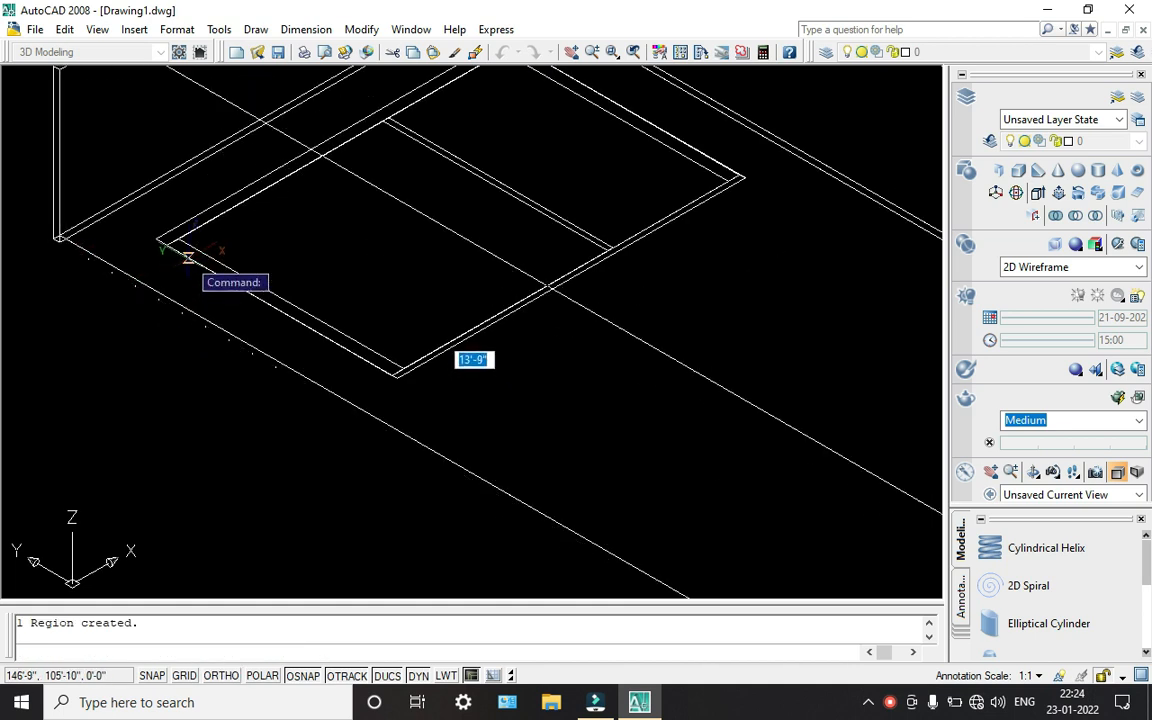
pyautogui.write('10')
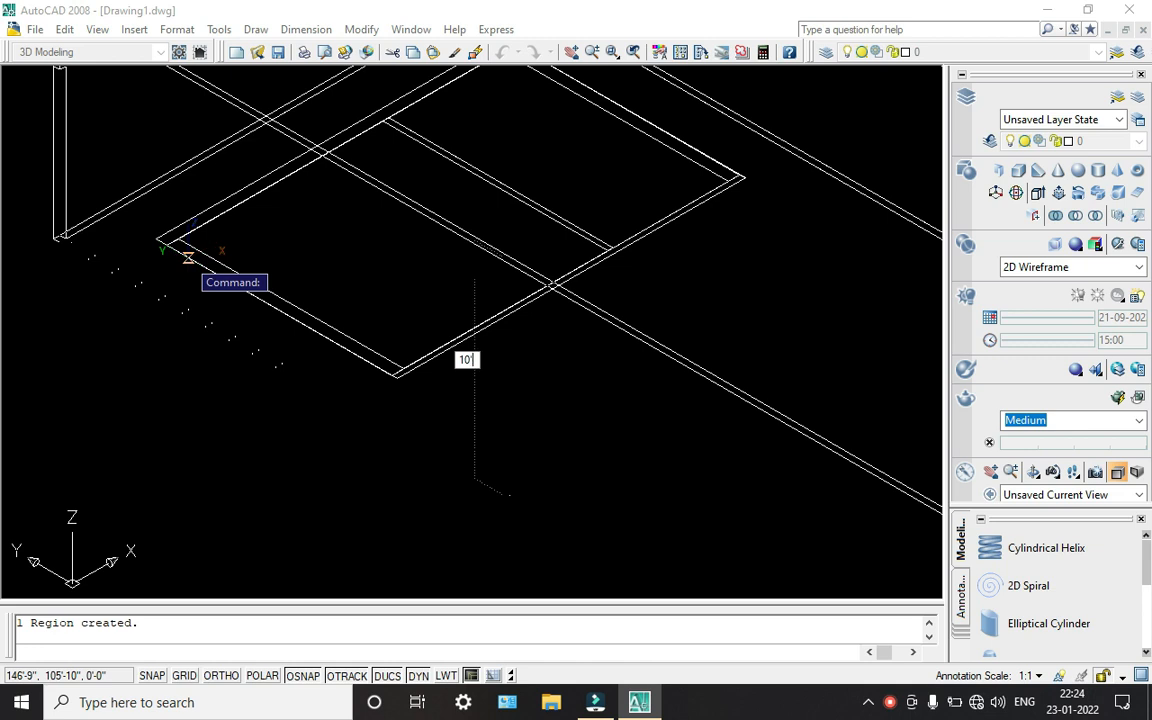
pyautogui.write("'")
pyautogui.press('Return')
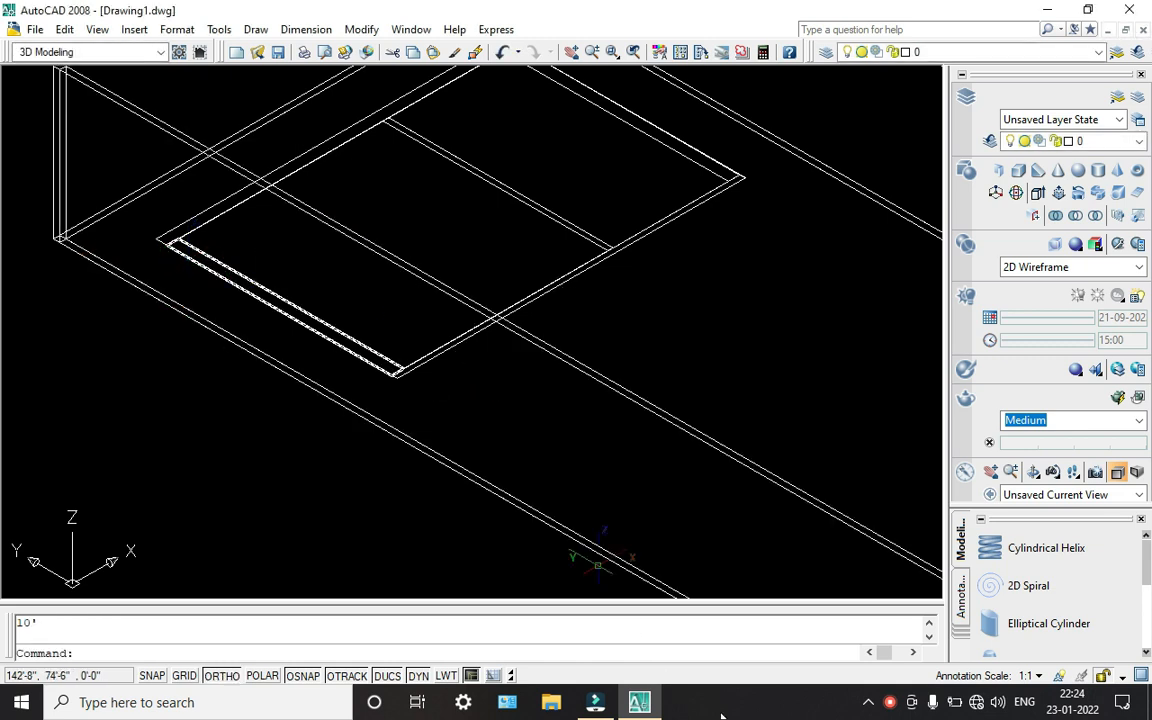
pyautogui.click(888, 702)
pyautogui.click(936, 668)
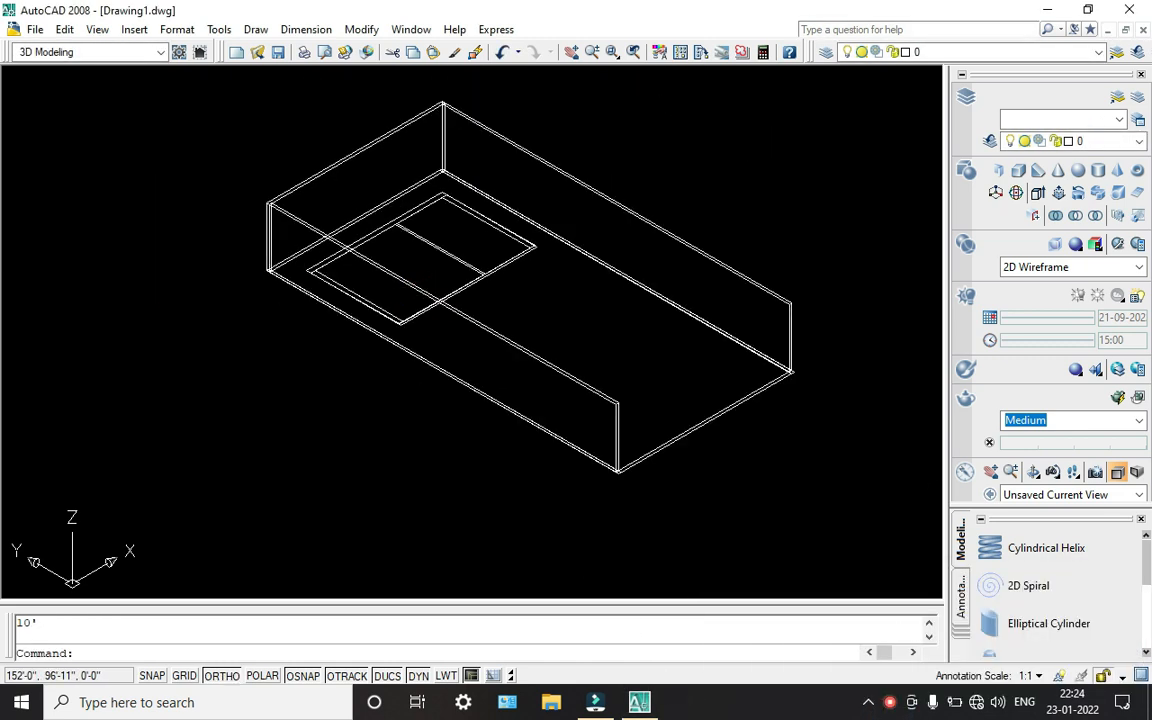
# Step: Display the model in the Conceptual visual style
pyautogui.scroll(4, 430, 220)
pyautogui.scroll(-2, 432, 275)
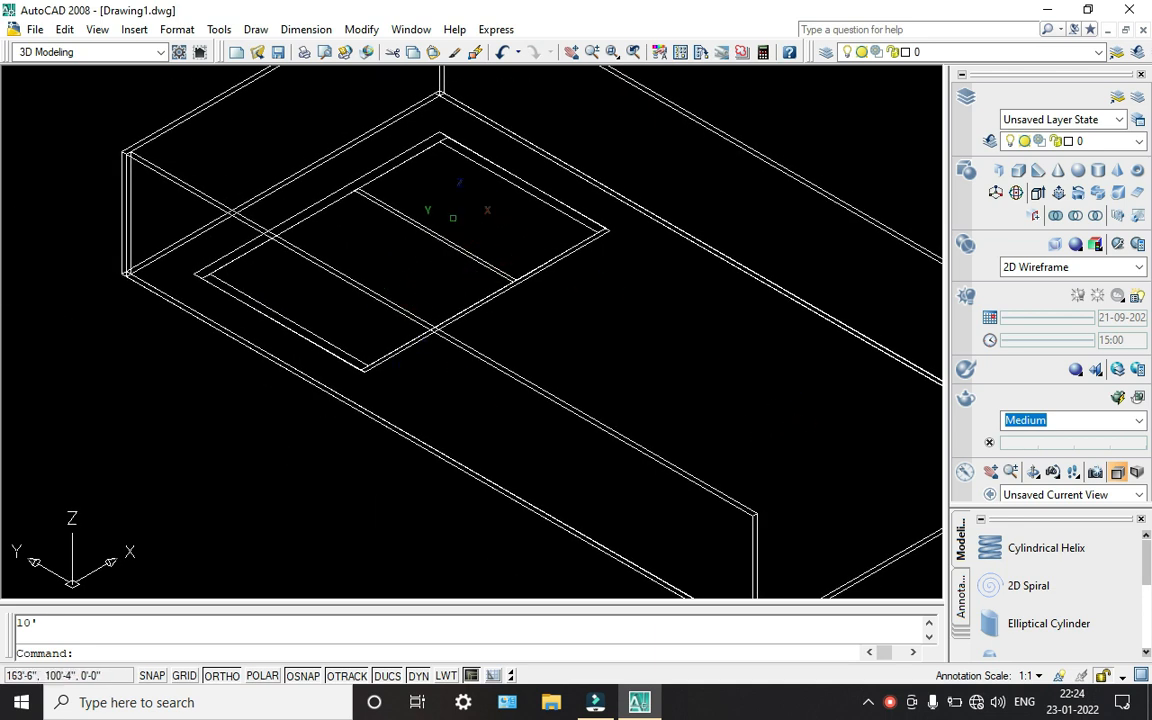
pyautogui.click(97, 29)
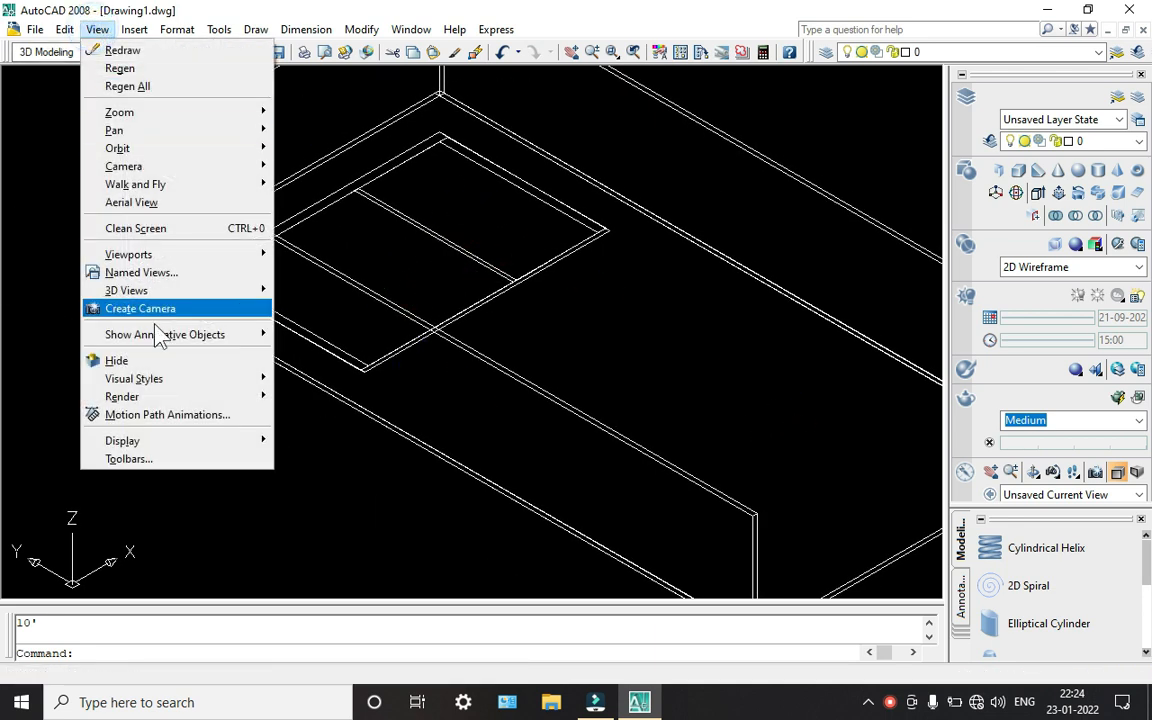
pyautogui.moveTo(170, 383)
pyautogui.click(315, 458)
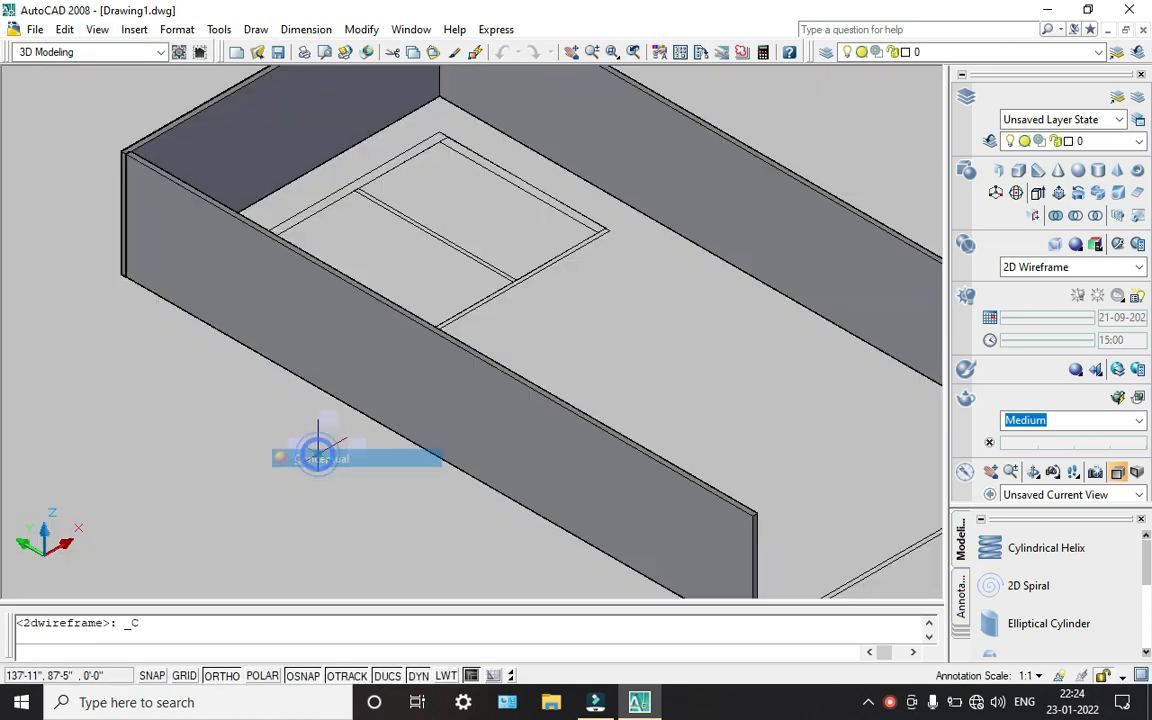
# Step: Examine the raised boundary walls and the flat room outline in the shaded model from end to end
pyautogui.scroll(-4, 488, 340)
pyautogui.scroll(6, 553, 355)
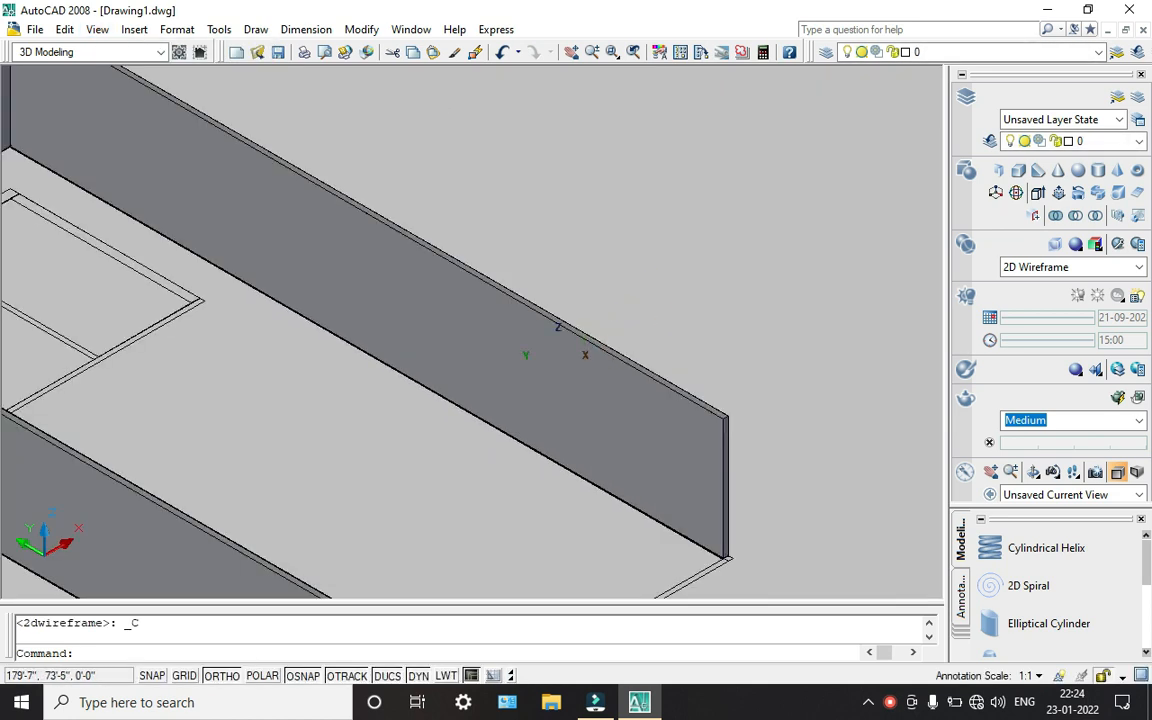
pyautogui.moveTo(553, 355); pyautogui.dragTo(603, 331, button='middle')
pyautogui.scroll(-5, 415, 318)
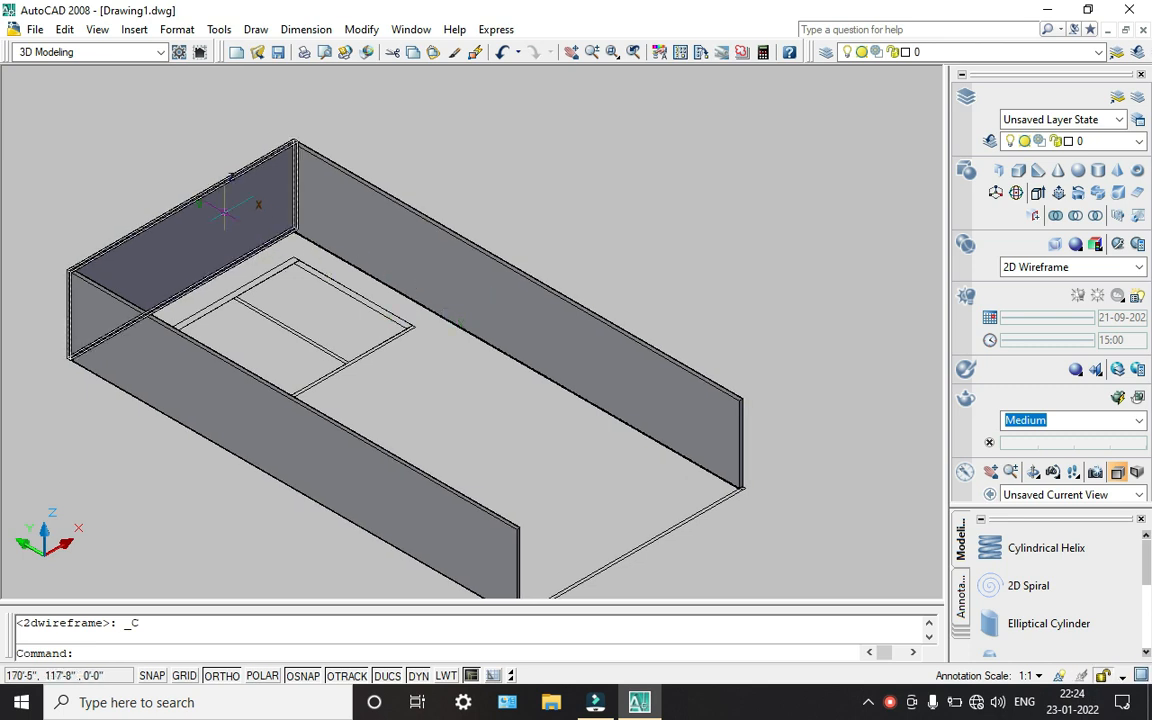
pyautogui.scroll(5, 228, 200)
pyautogui.scroll(-2, 228, 207)
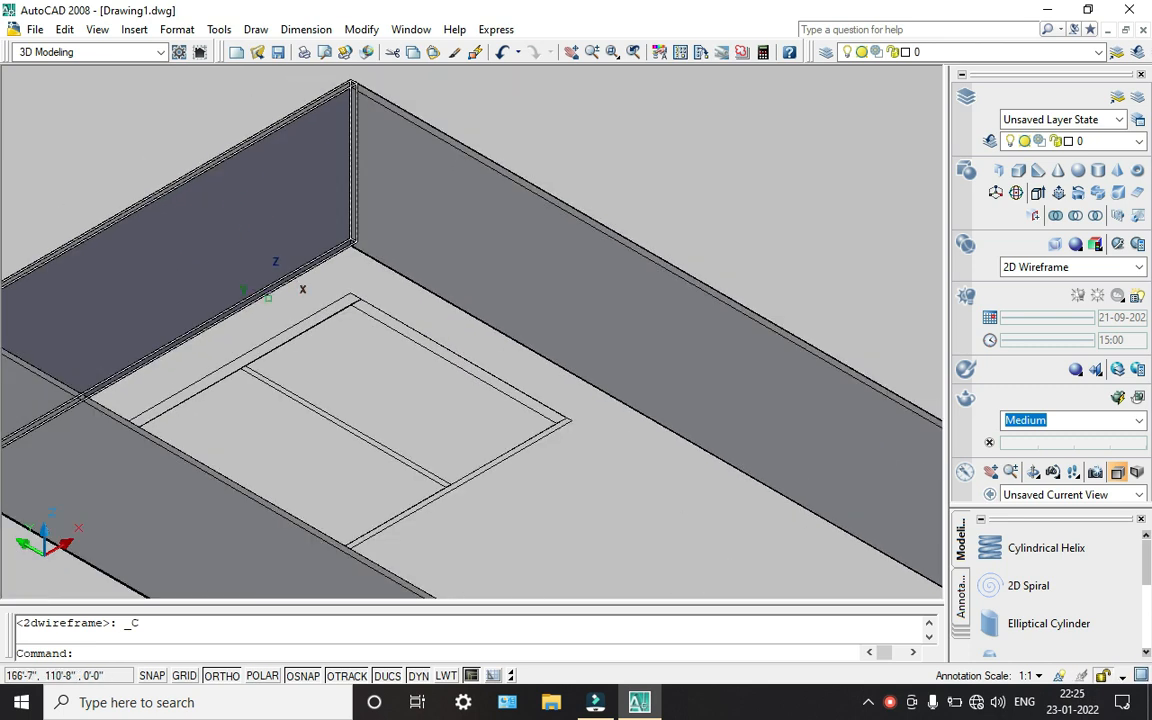
pyautogui.moveTo(268, 297); pyautogui.dragTo(306, 172, button='middle')
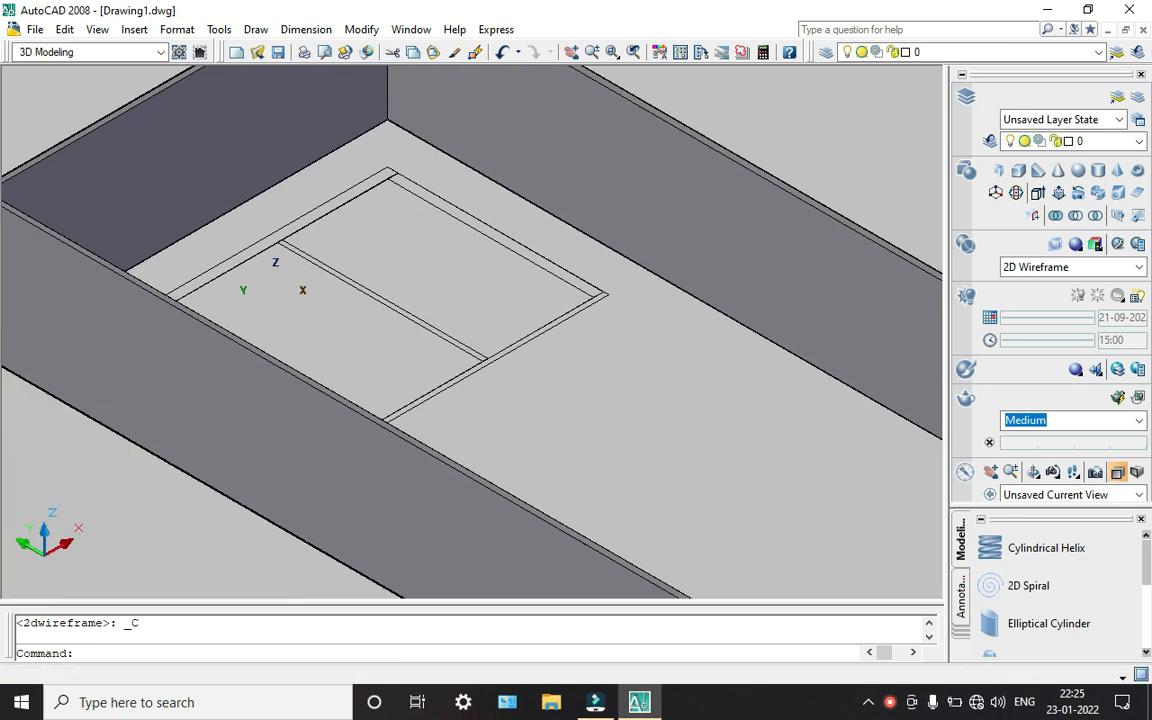
# Step: Display the model in the Realistic visual style and view the whole walled plot
pyautogui.click(96, 30)
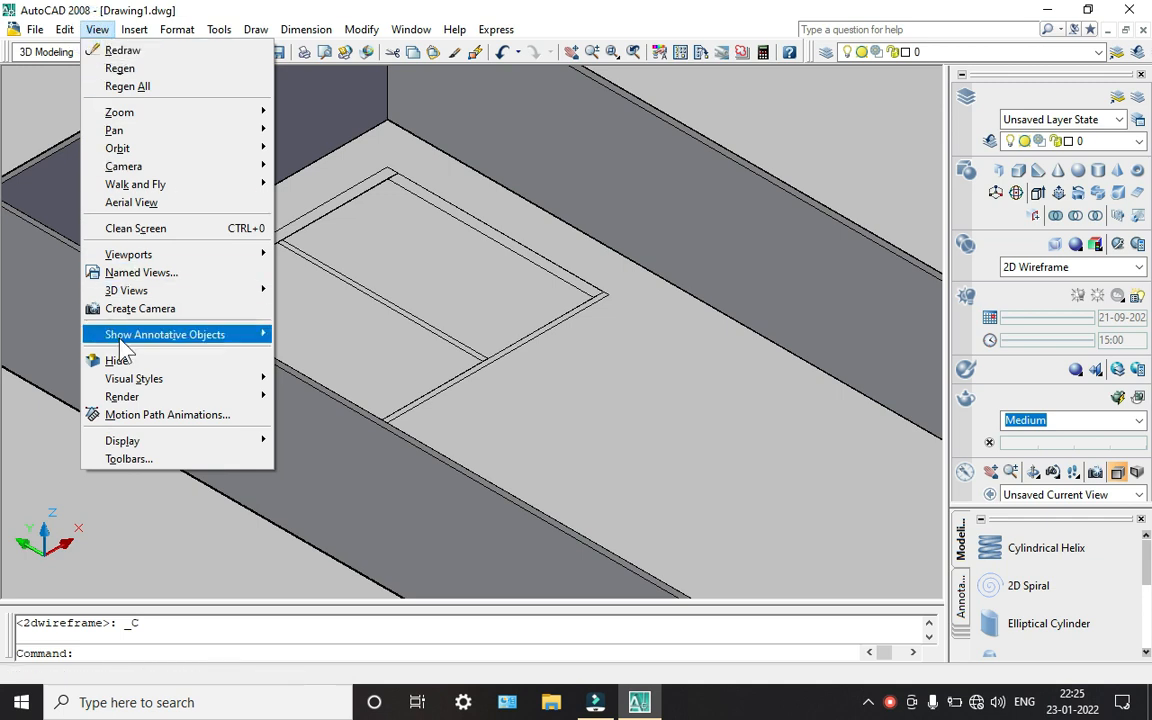
pyautogui.click(120, 377)
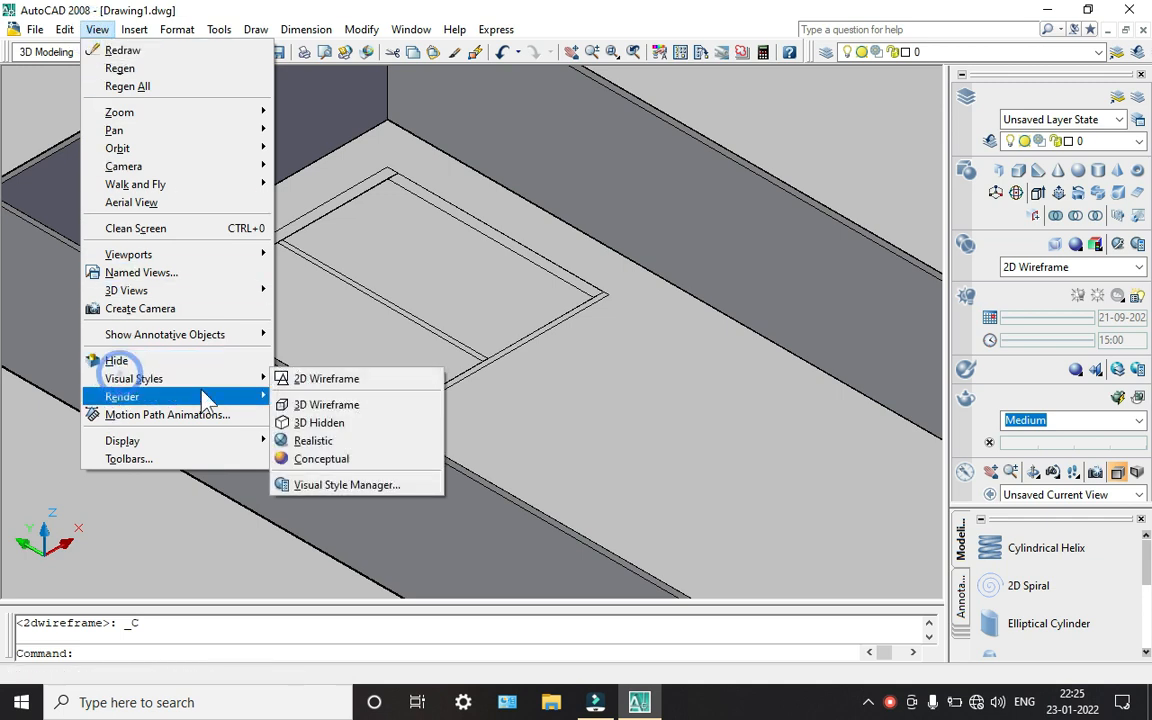
pyautogui.click(314, 441)
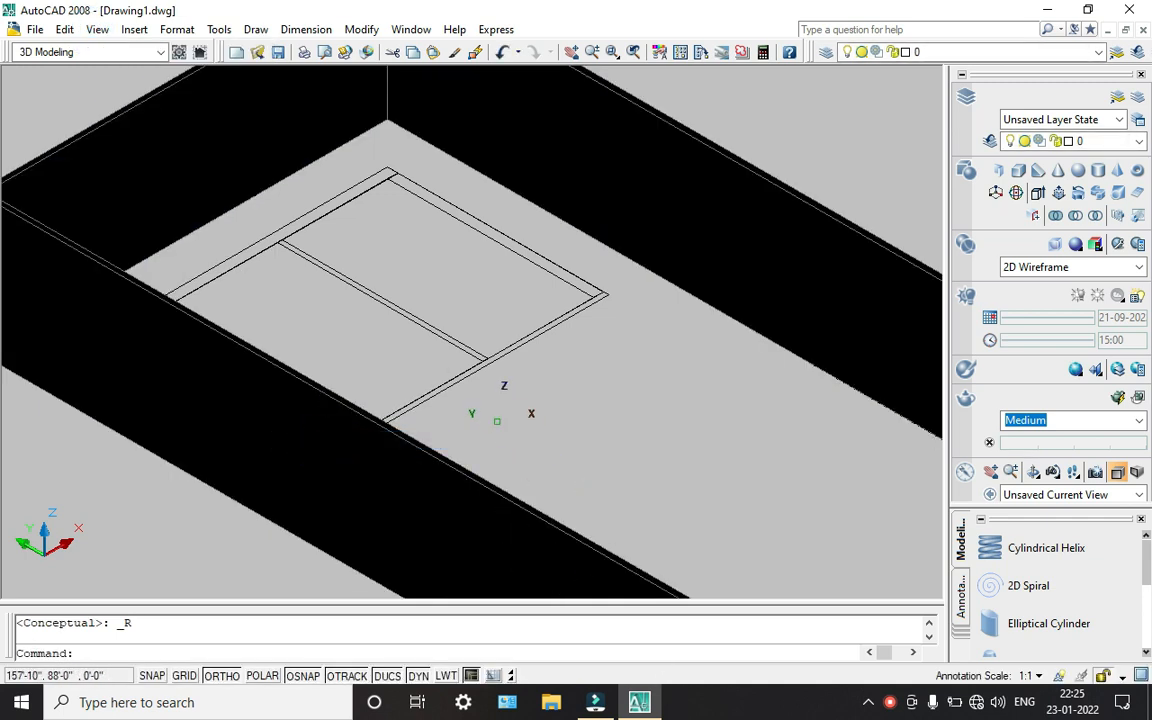
pyautogui.scroll(-5, 497, 420)
pyautogui.scroll(5, 519, 316)
pyautogui.scroll(-3, 459, 278)
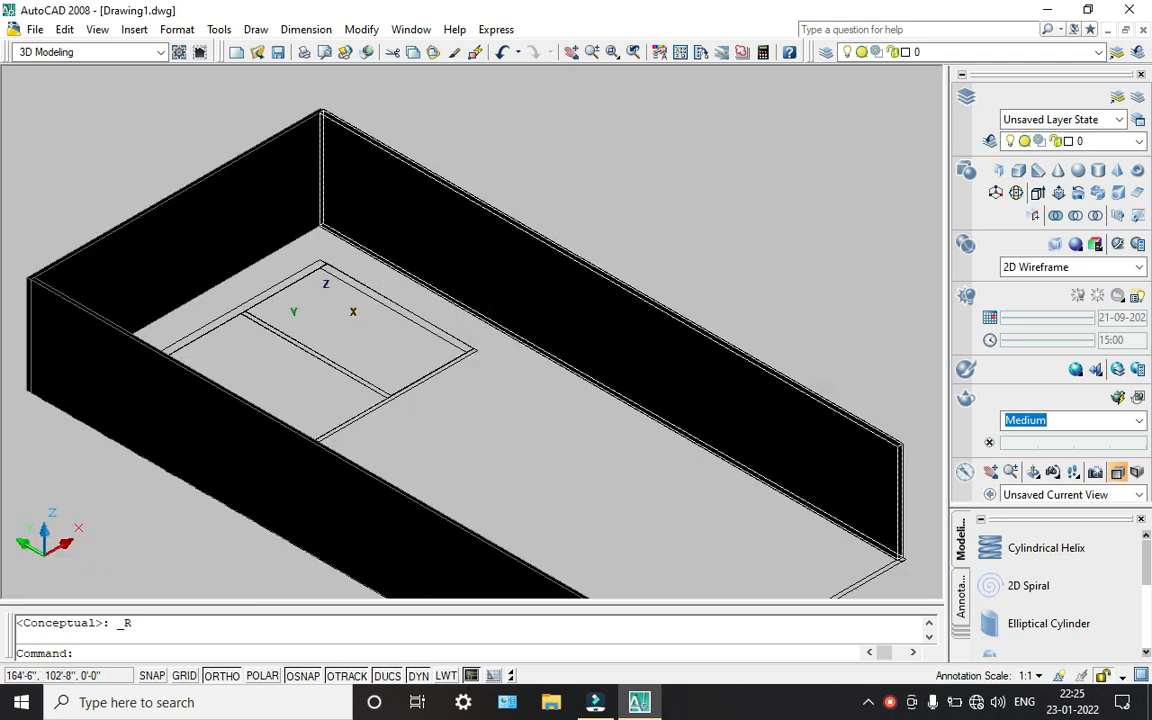
pyautogui.scroll(2, 478, 240)
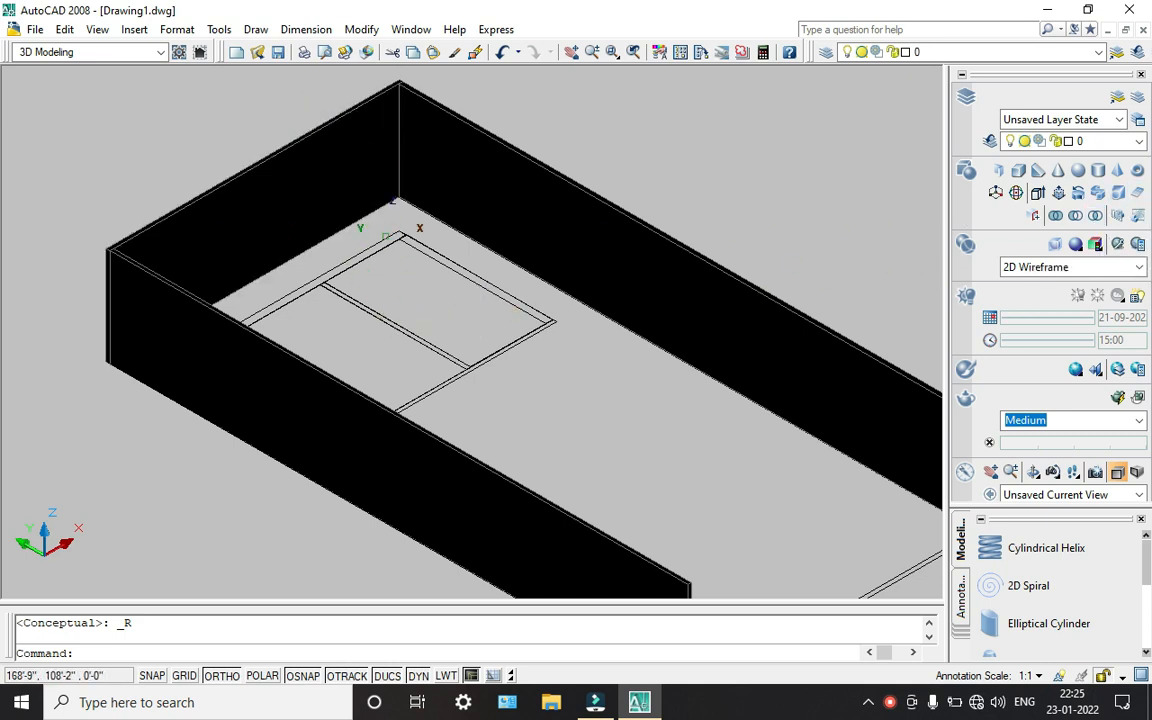
pyautogui.scroll(-5, 408, 207)
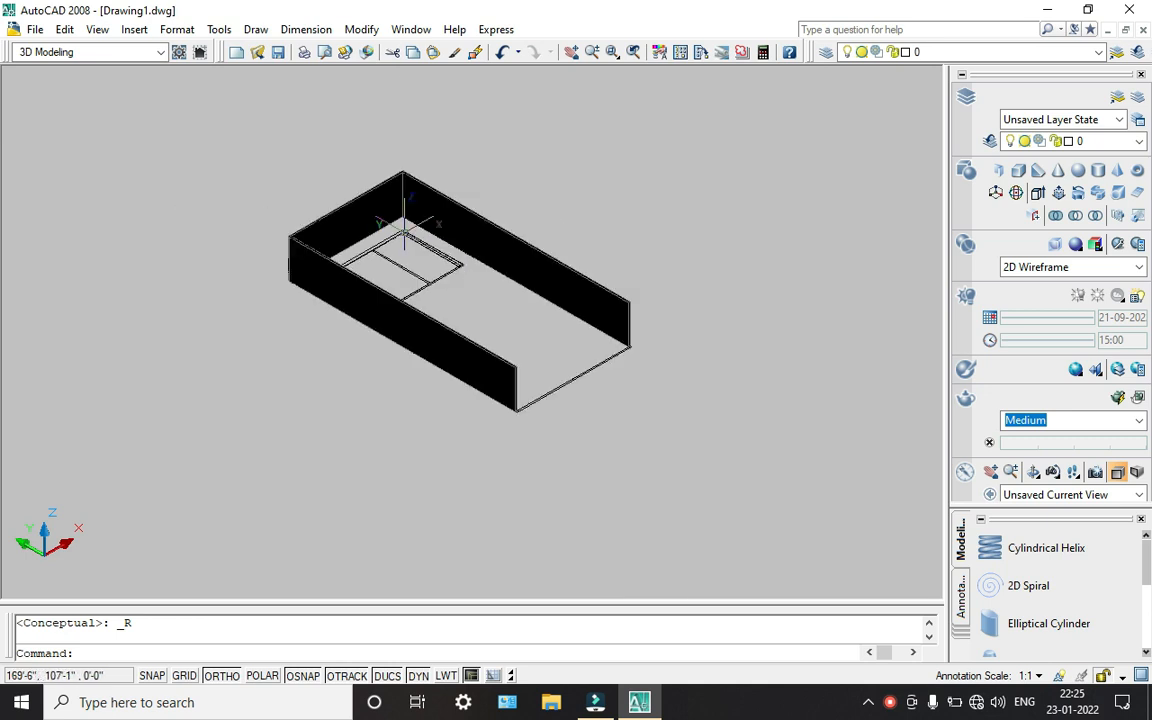
pyautogui.click(219, 29)
pyautogui.click(219, 29)
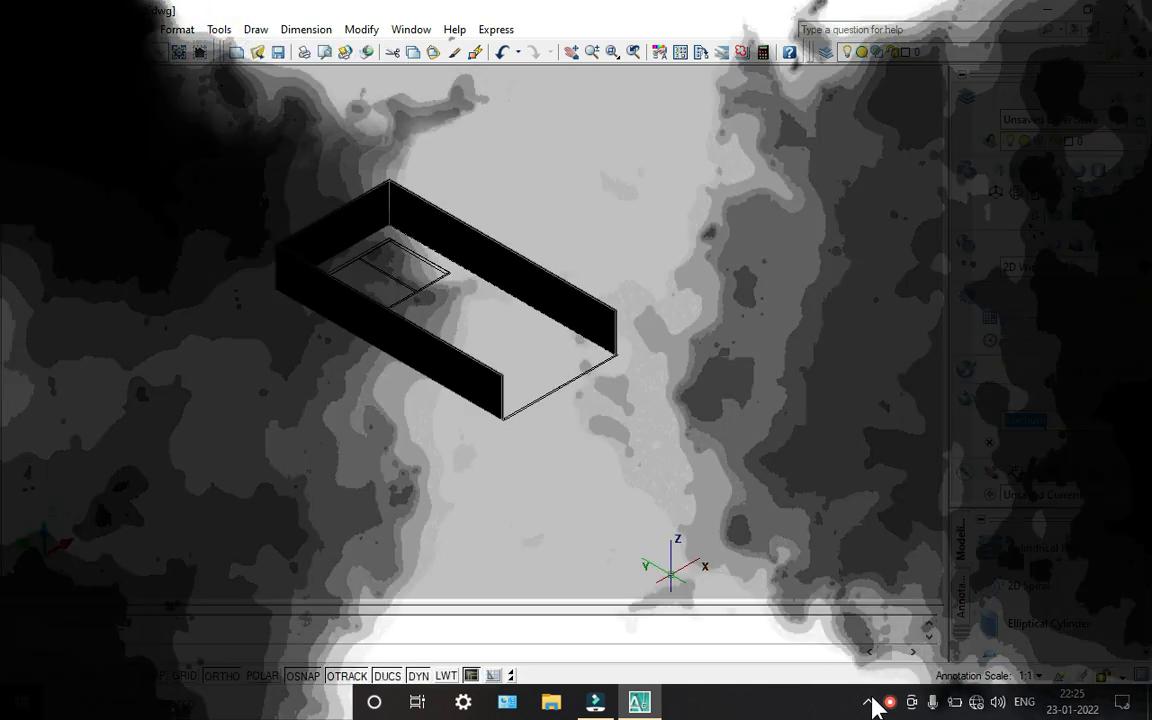